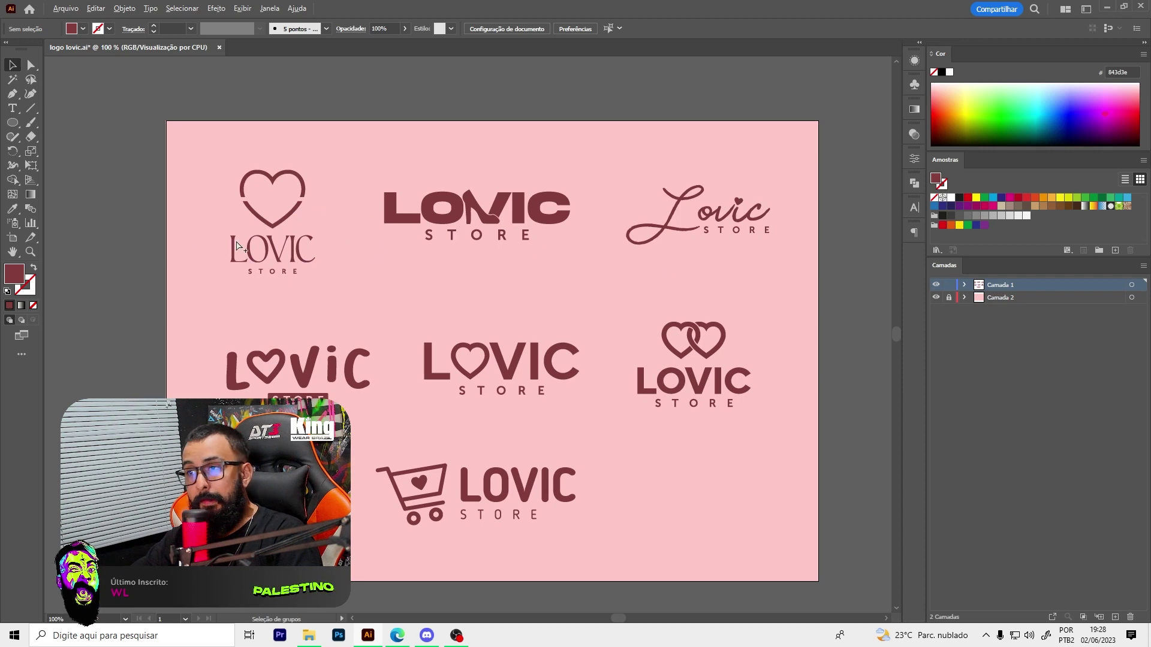
Select the vic, centre and right logos together on the artboard
scroll(238, 245, "up", 2)
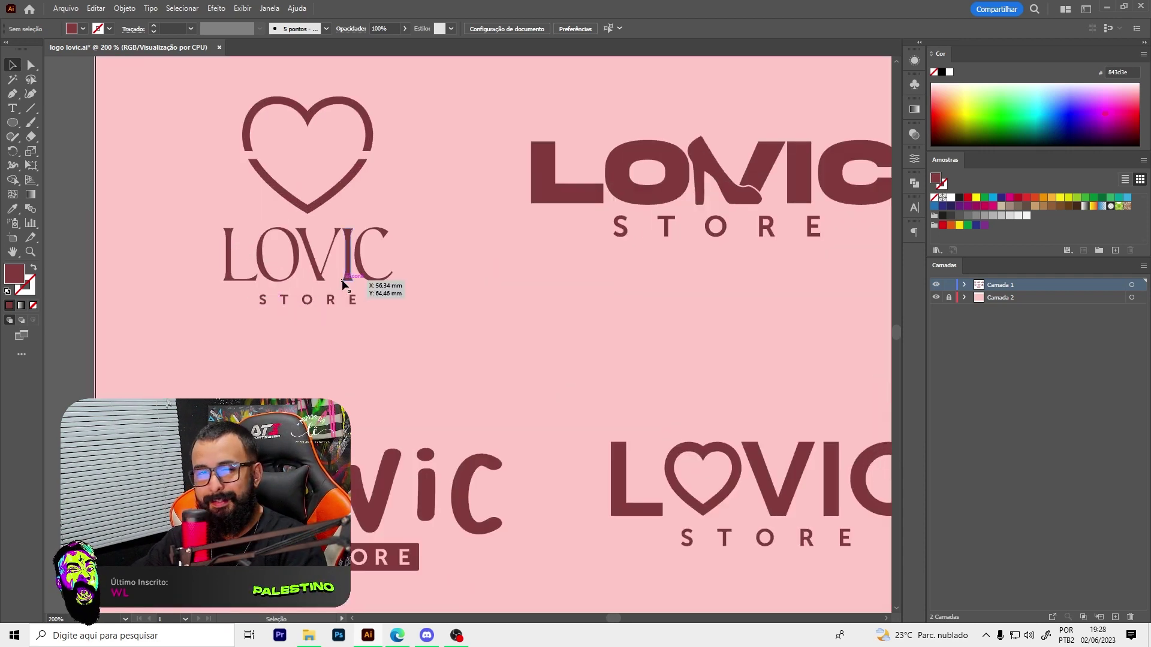
scroll(354, 256, "down", 2)
scroll(328, 269, "up", 1)
scroll(307, 238, "up", 2)
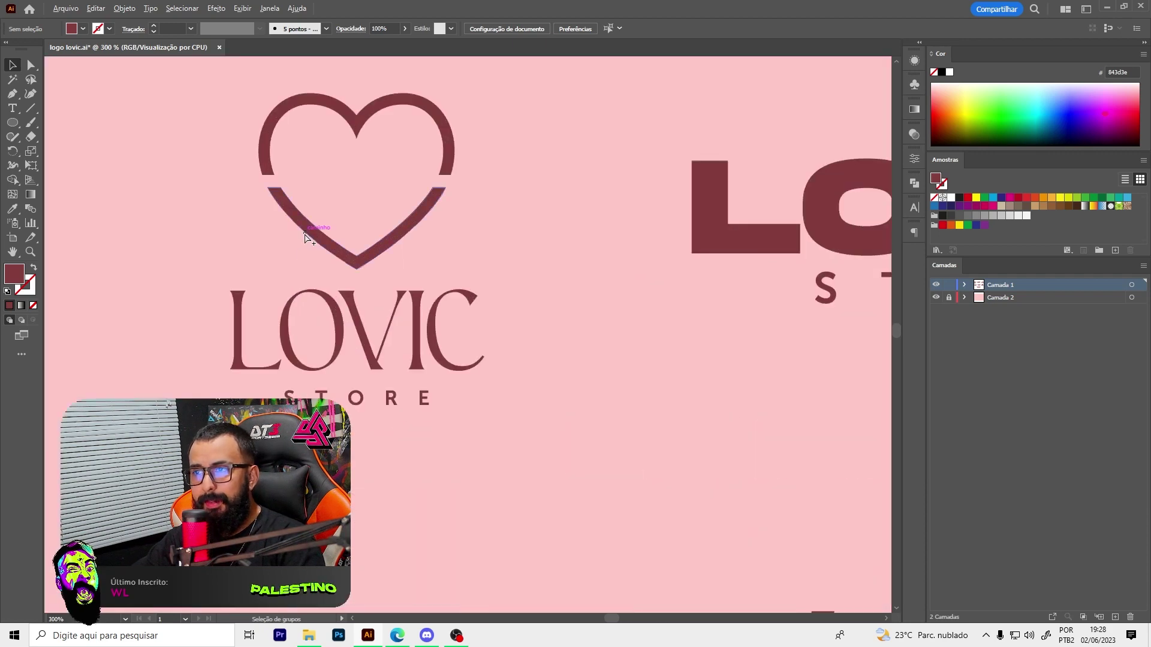
scroll(384, 393, "down", 1)
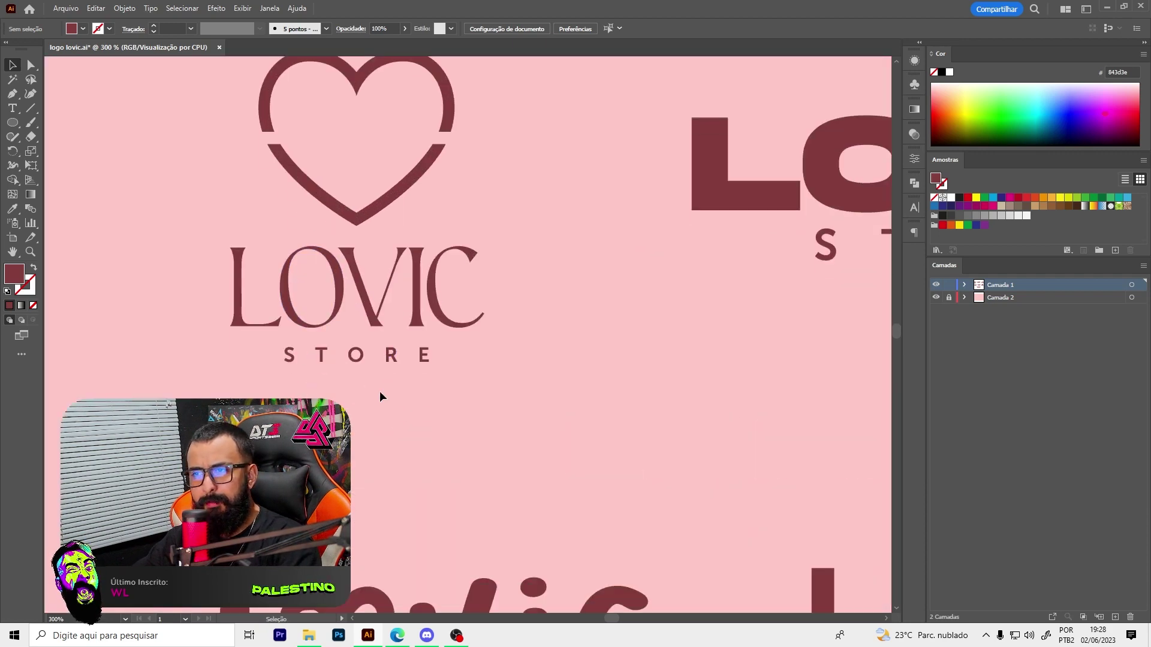
key("t")
key("v")
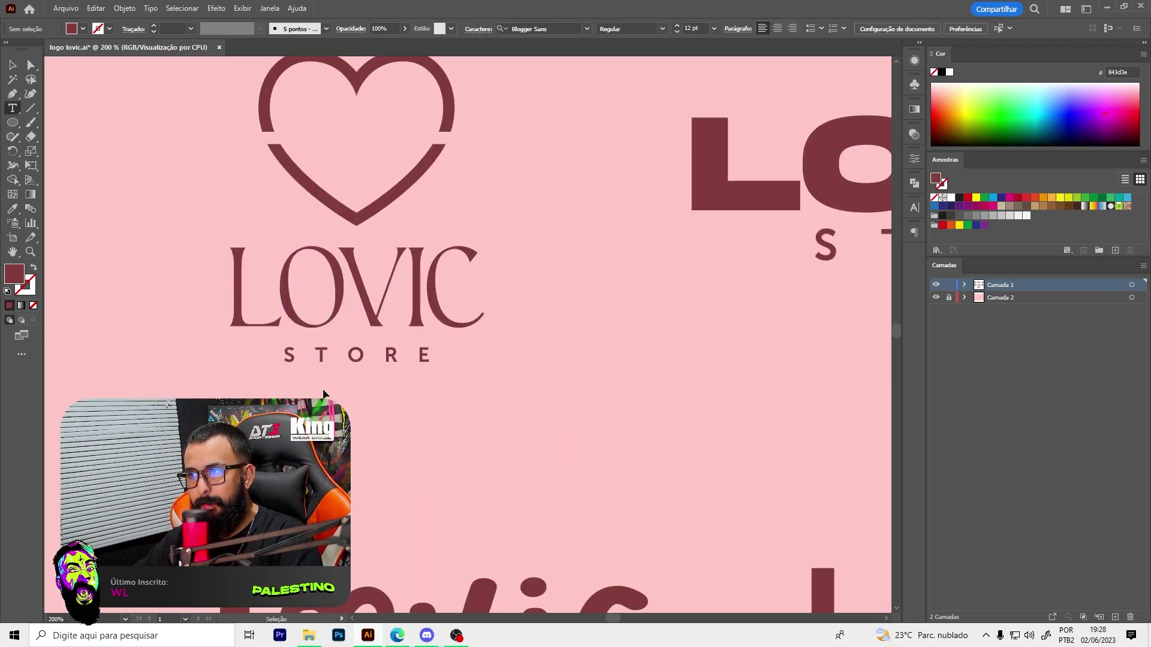
scroll(261, 336, "down", 4)
key("ctrl+a")
left_click(261, 336)
scroll(351, 428, "up", 1)
left_click(367, 436)
left_click(450, 433, "shift")
left_click(581, 444, "shift")
scroll(303, 372, "up", 4)
Type LOVIC below the logo with 0 tracking and move it slightly lower
key("t")
left_click(235, 383)
type("L")
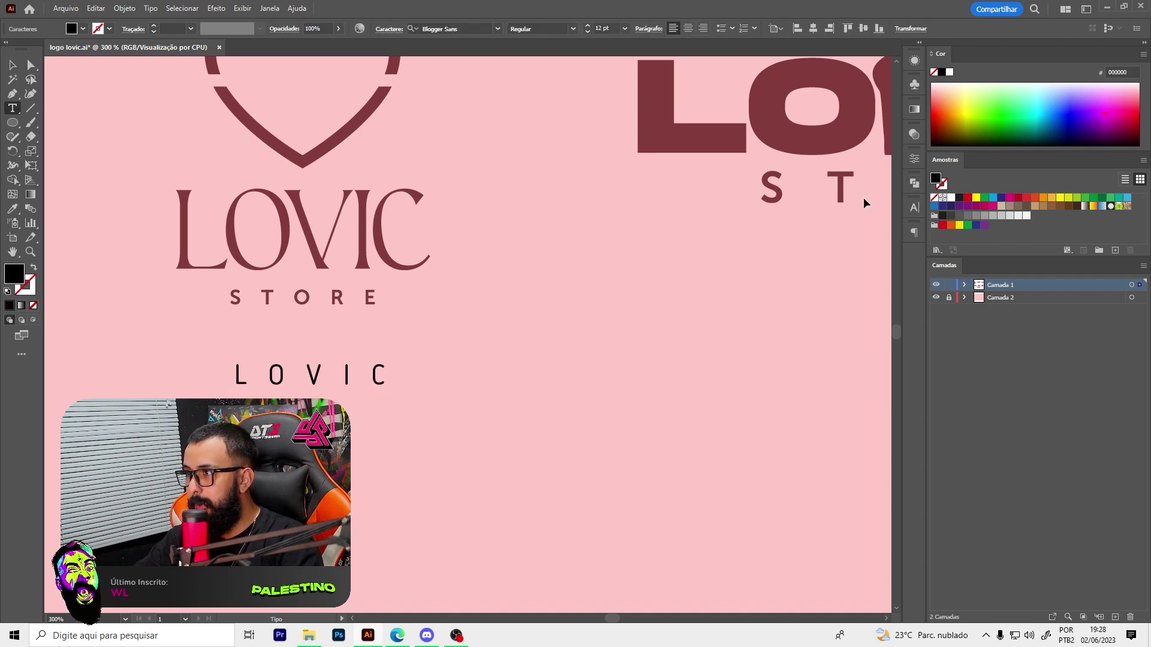
key("Escape")
left_click(918, 209)
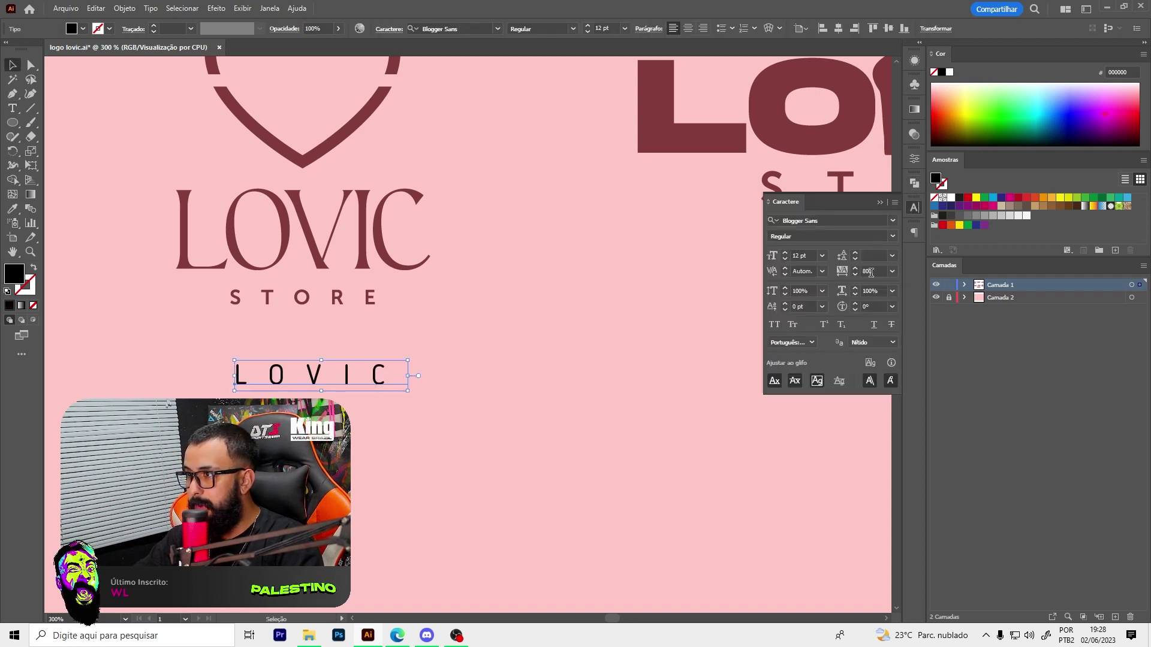
type("0")
key("Return")
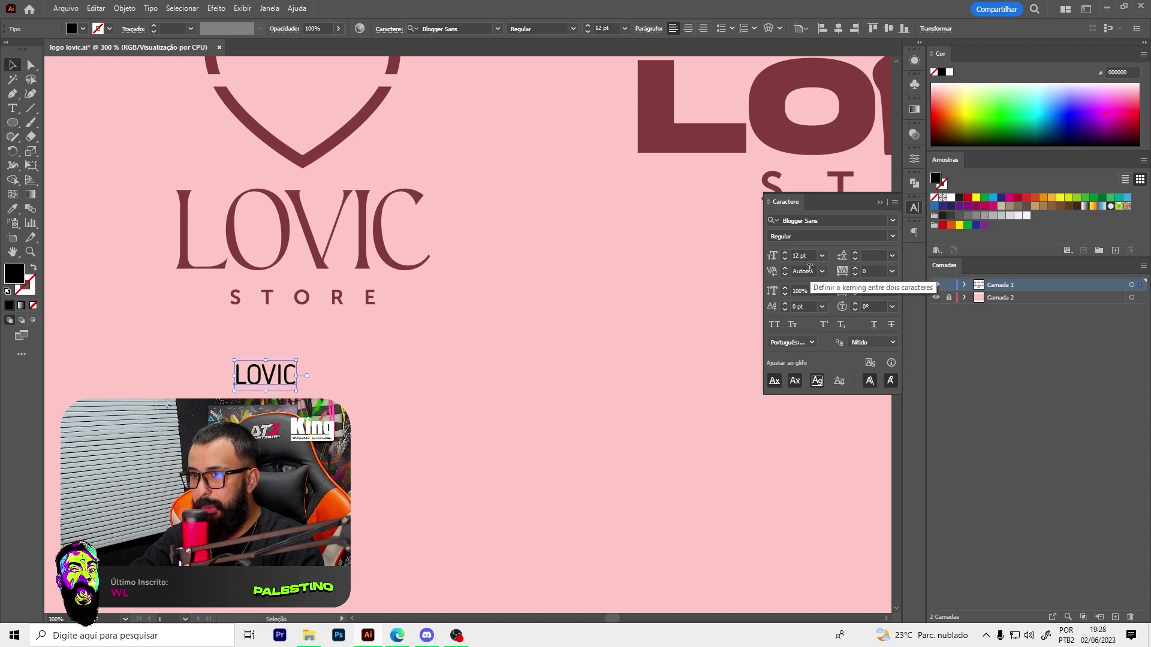
left_click_drag(264, 376, 290, 410)
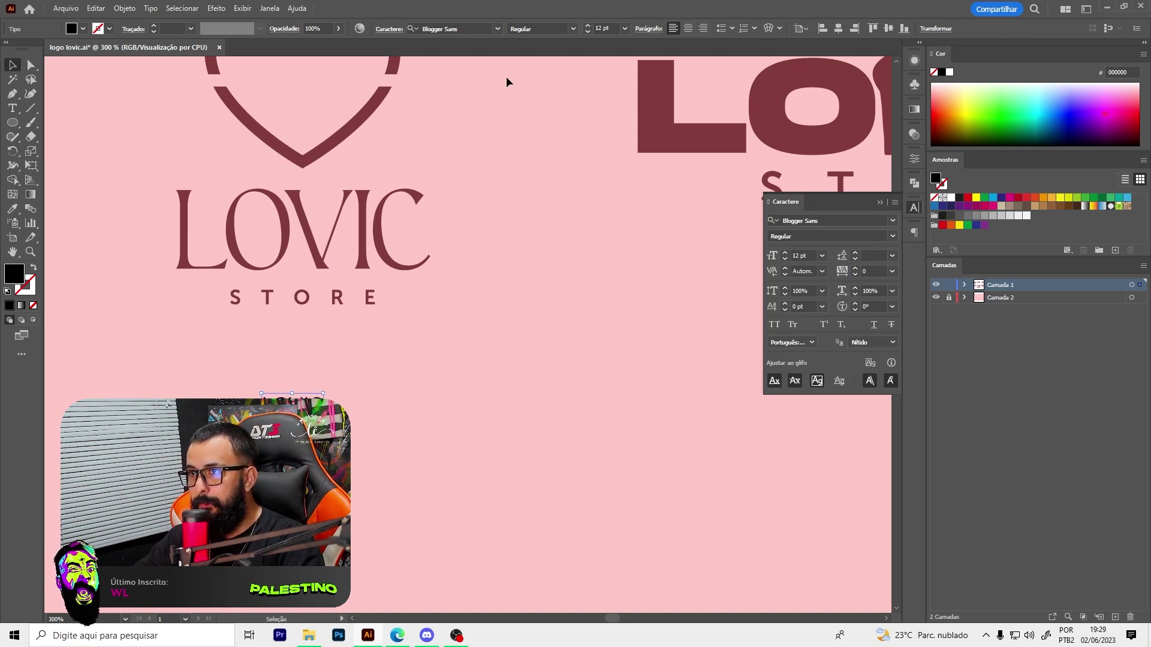
Set LOVIC in Arpona Medium, enlarge it and nudge it into place
left_click(497, 29)
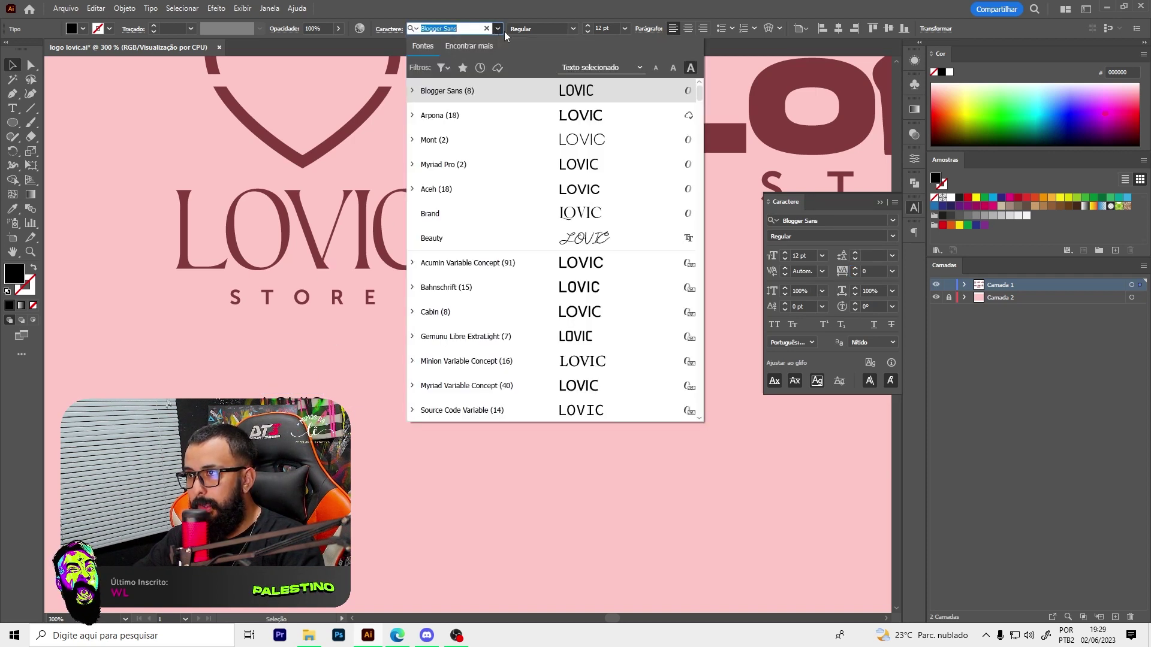
mouse_move(439, 115)
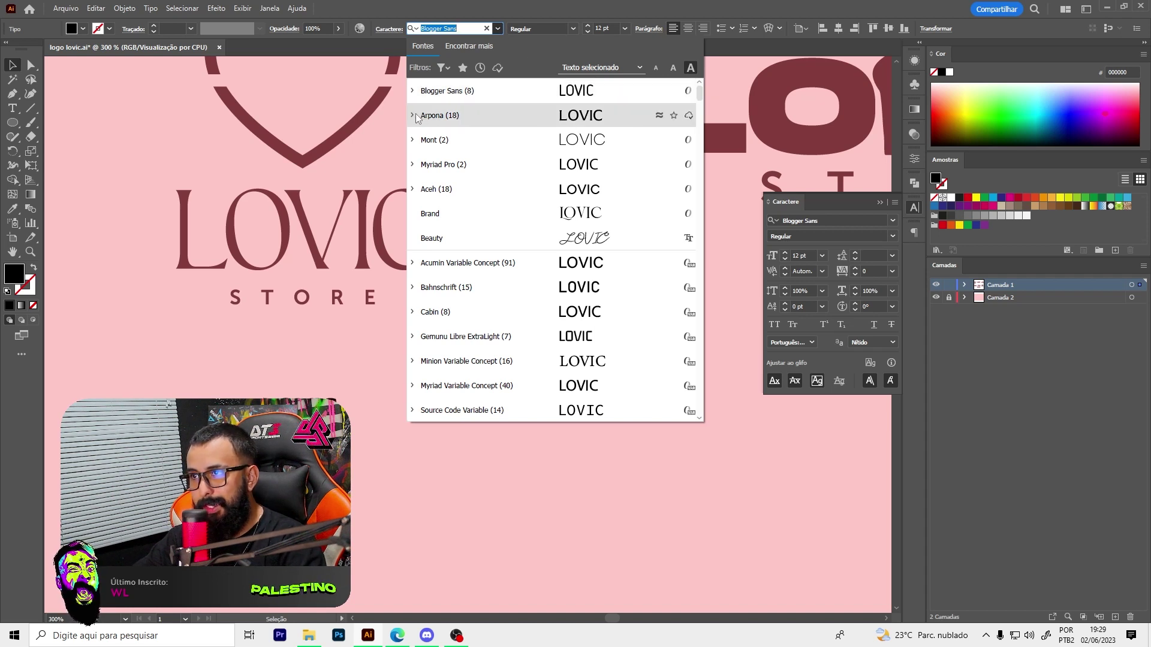
left_click(416, 117)
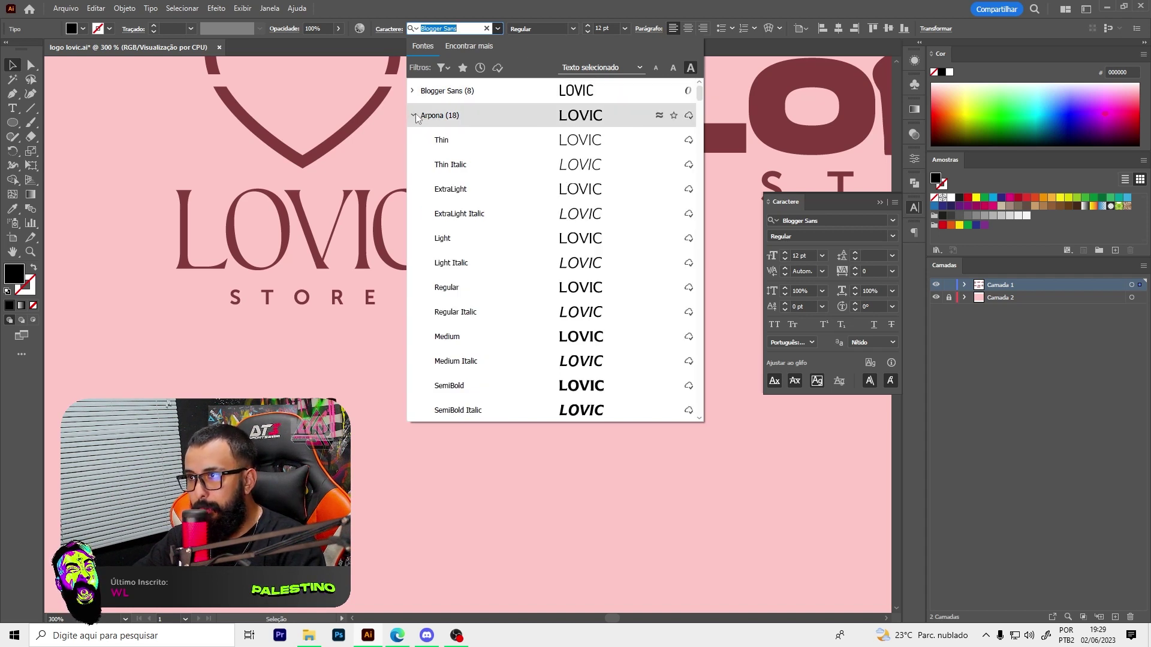
left_click(586, 339)
left_click_drag(333, 403, 434, 357)
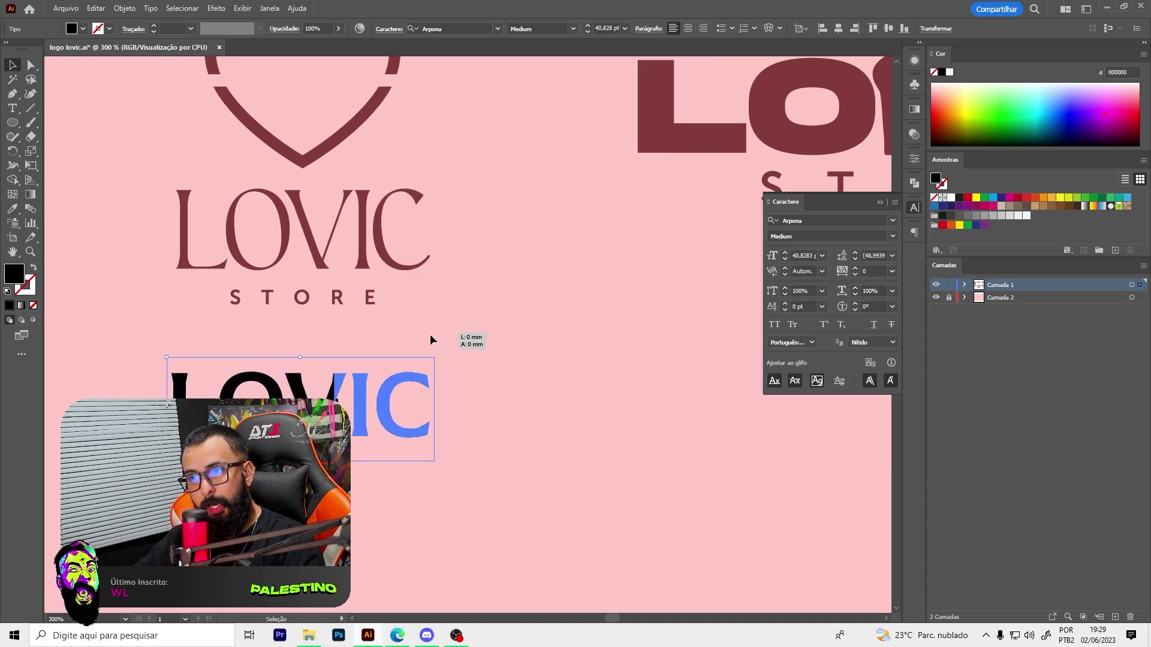
left_click_drag(395, 414, 399, 421)
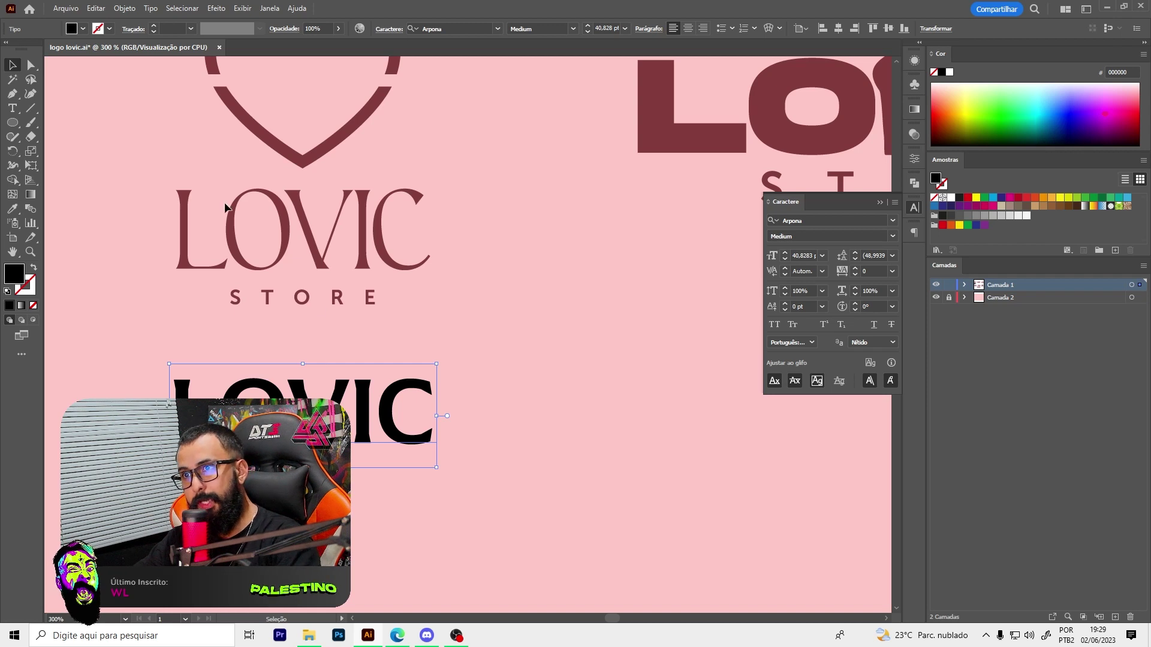
Compare LOVIC with the other logos and select the LOVIC STORE heart logo group
key("ctrl+plus")
key("ctrl+plus")
key("ctrl+plus")
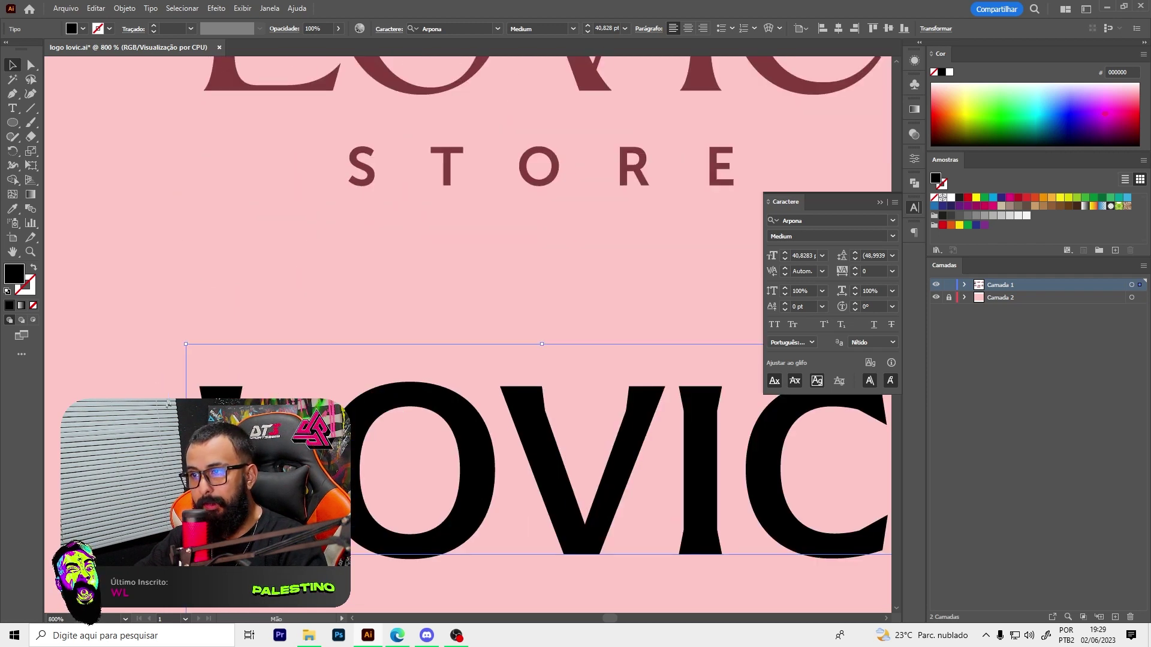
key("ctrl+minus")
key("ctrl+minus")
key("ctrl+minus")
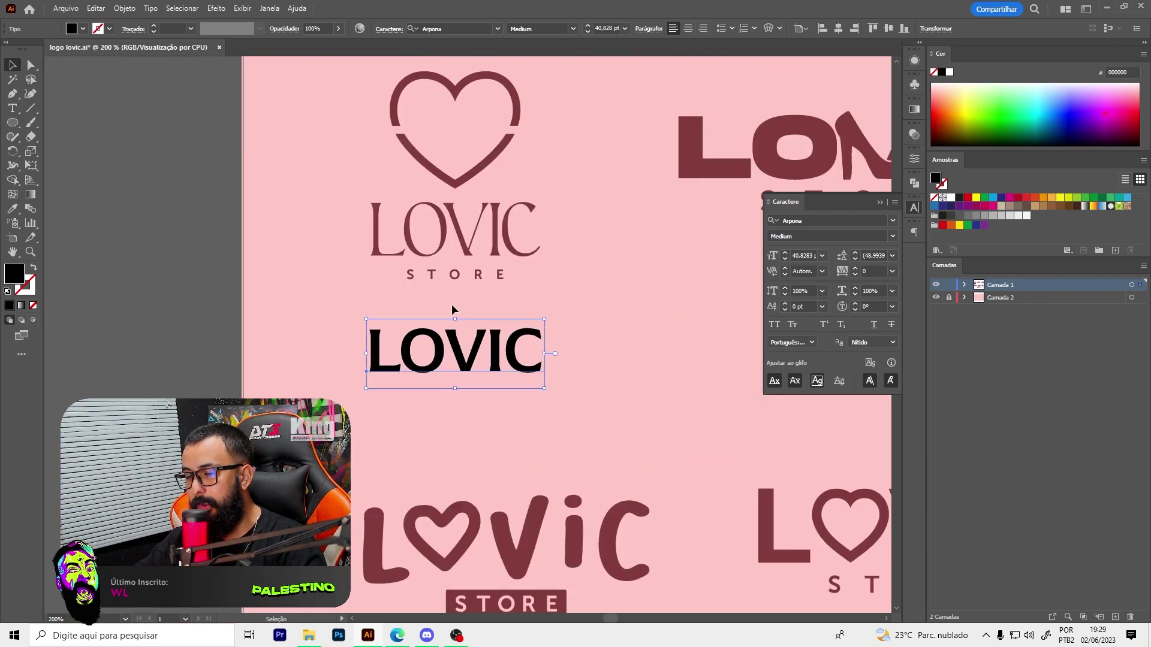
scroll(494, 346, "up", 1)
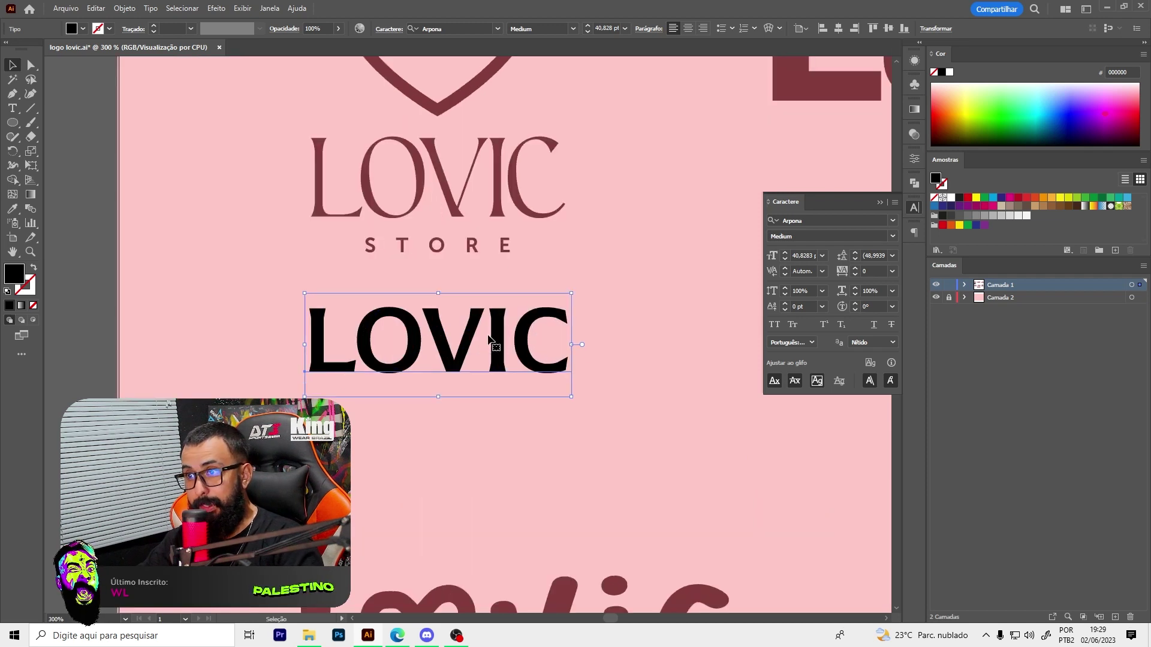
left_click(472, 246)
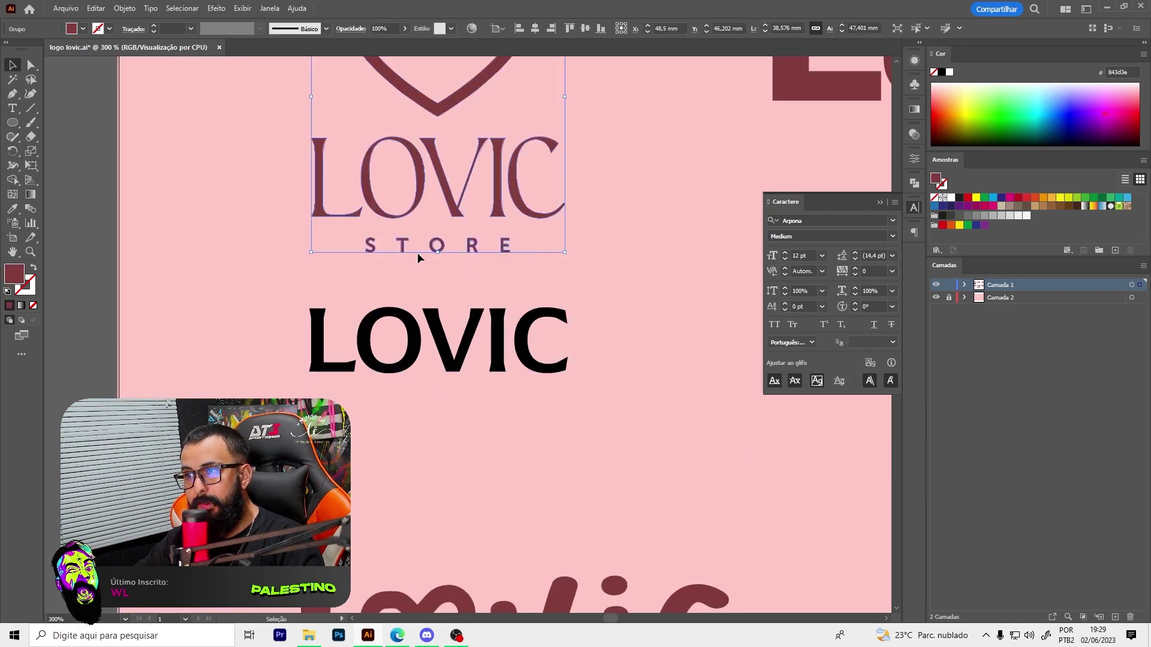
scroll(467, 391, "up", 1)
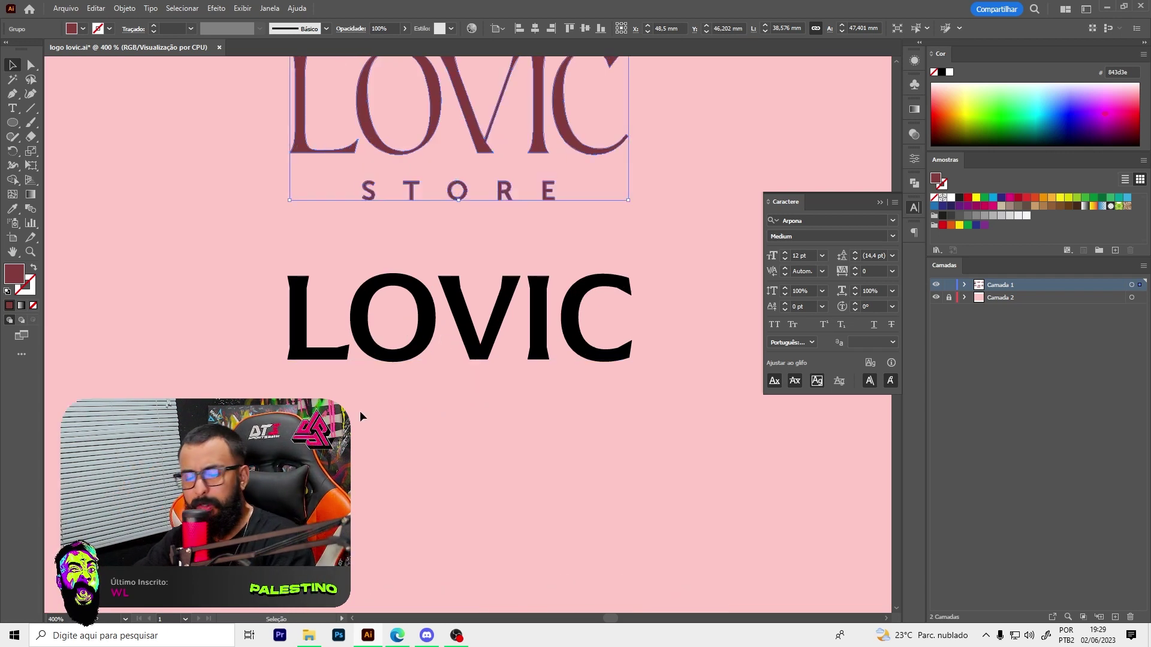
Type STORE below LOVIC in Museo Sans 500
key("t")
left_click(406, 398)
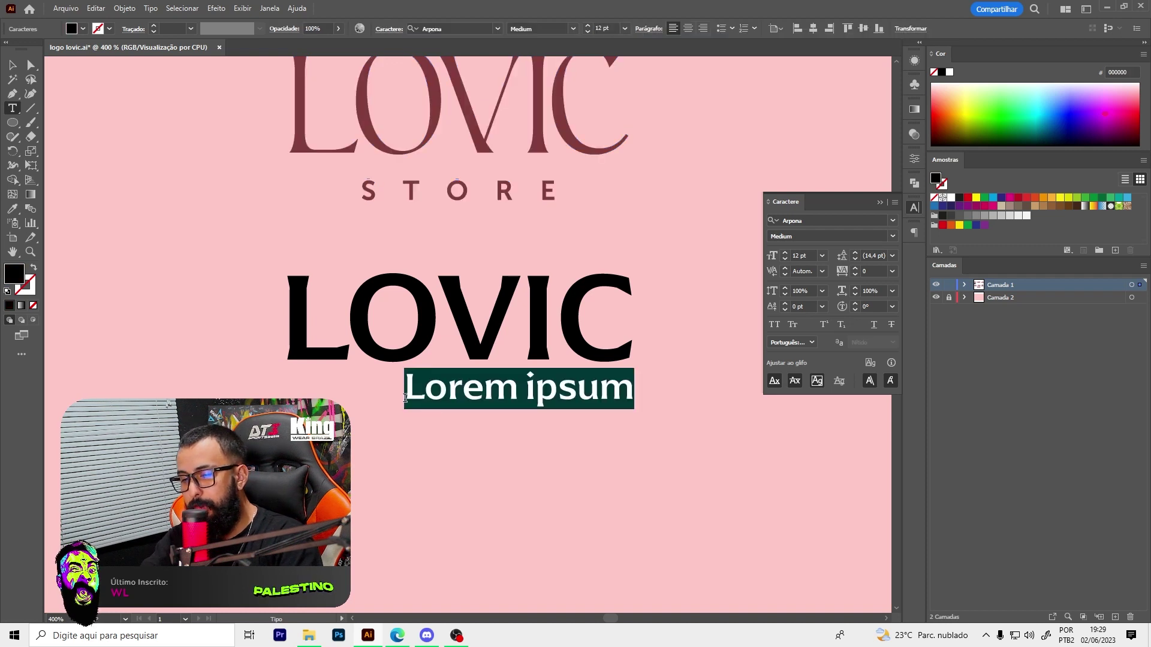
type("STORE")
key("Escape")
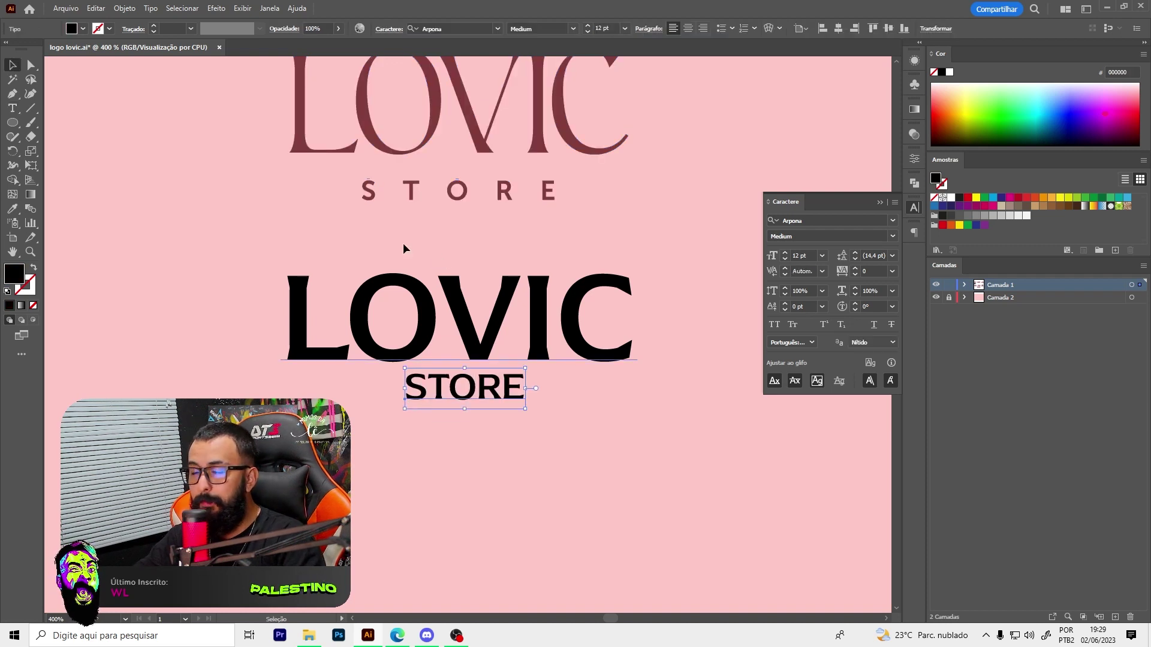
left_click(817, 220)
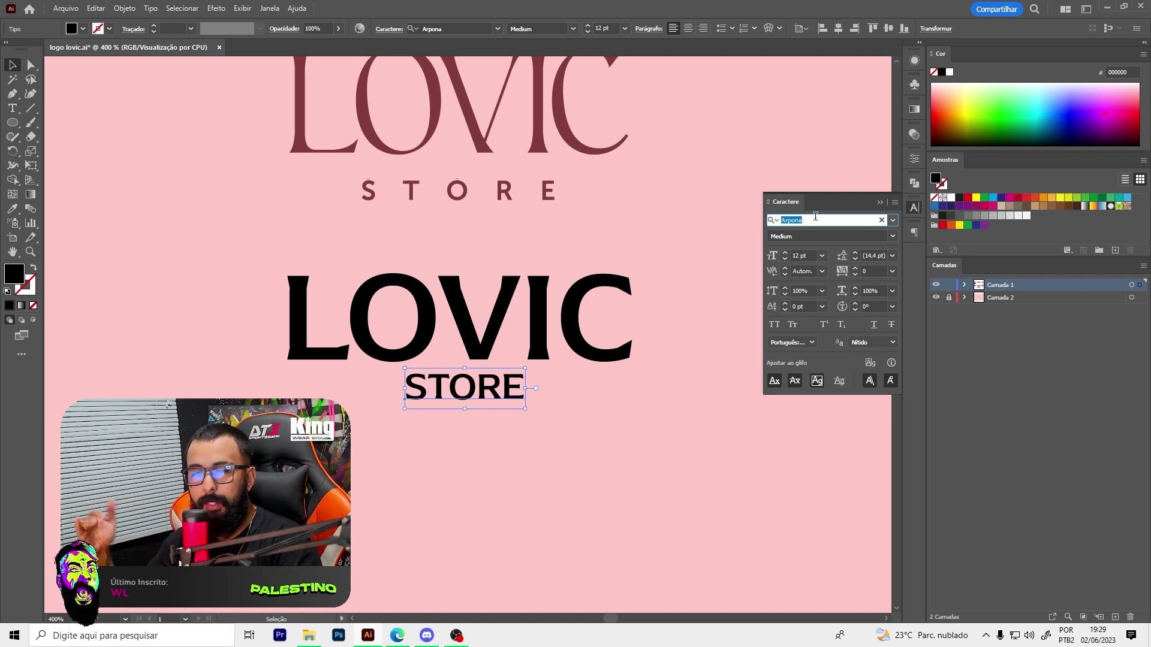
left_click(473, 27)
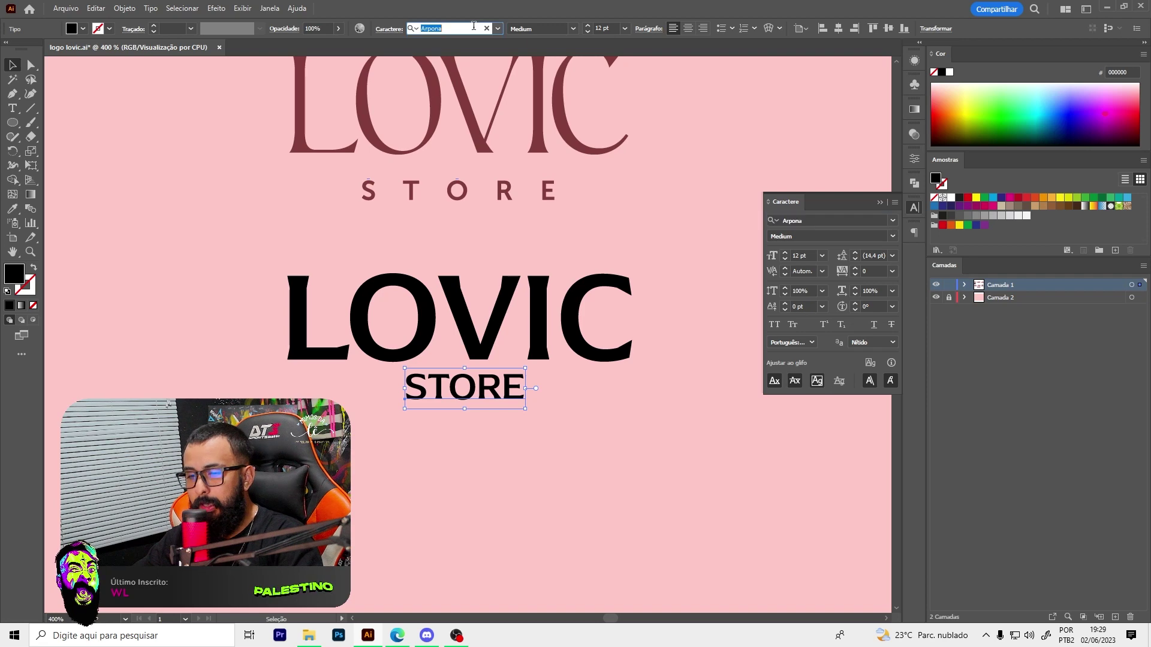
type("MUSEO")
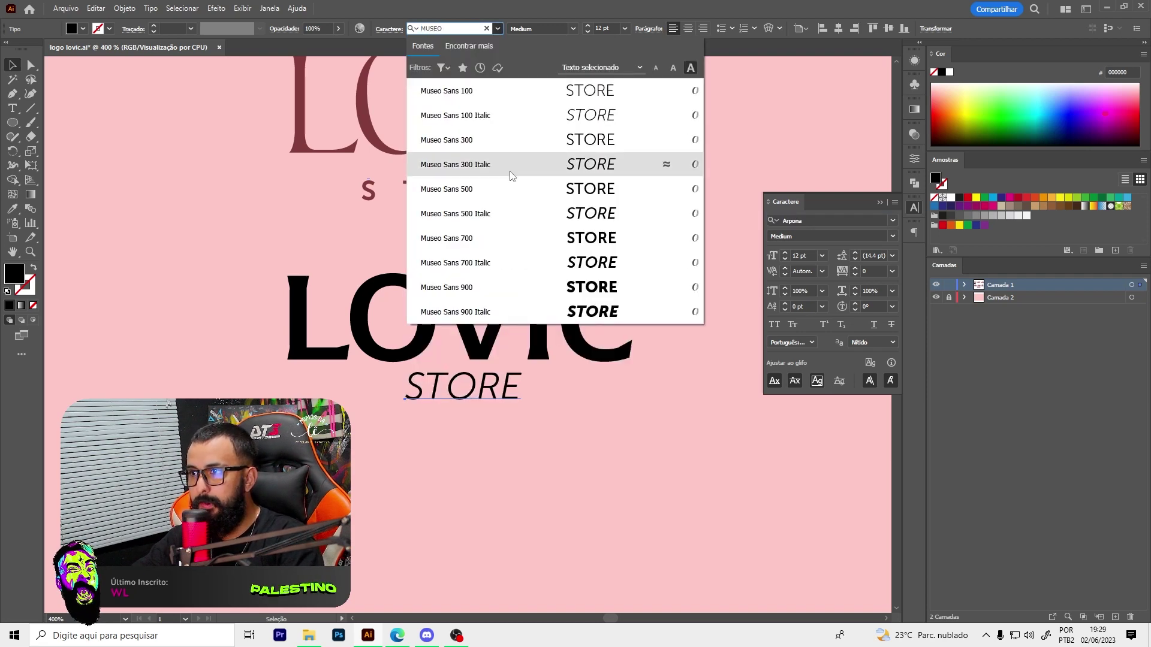
left_click(510, 189)
left_click_drag(483, 402, 480, 409)
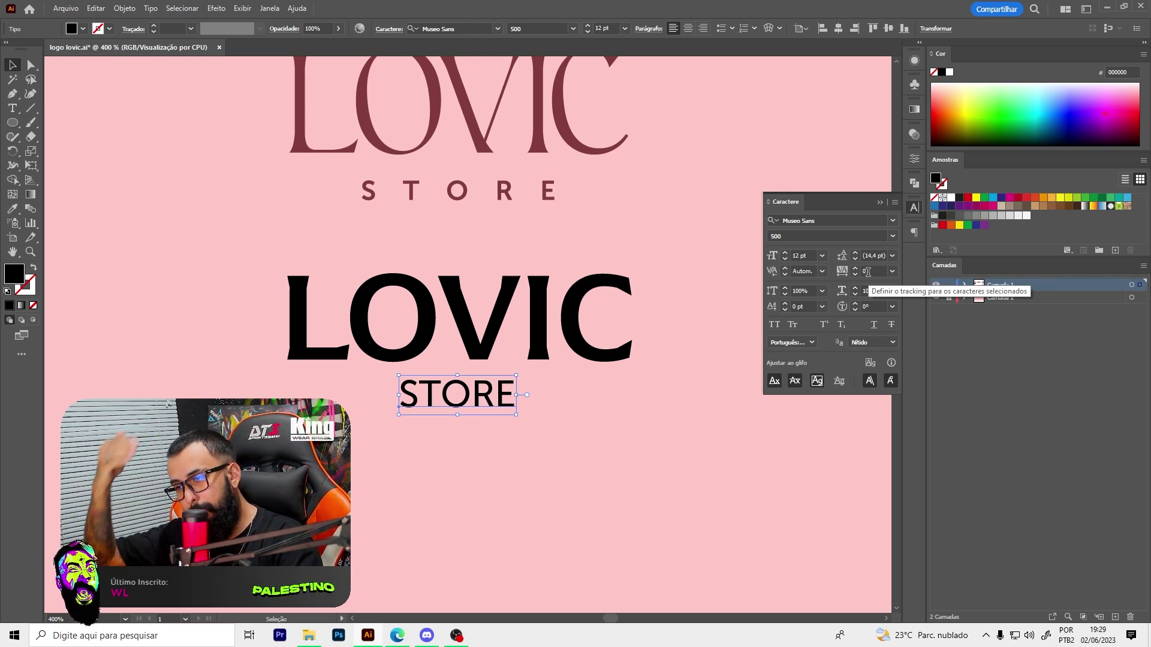
Give STORE 800 tracking and resize it to fit under LOVIC
left_click(514, 347)
scroll(479, 389, "up", 2)
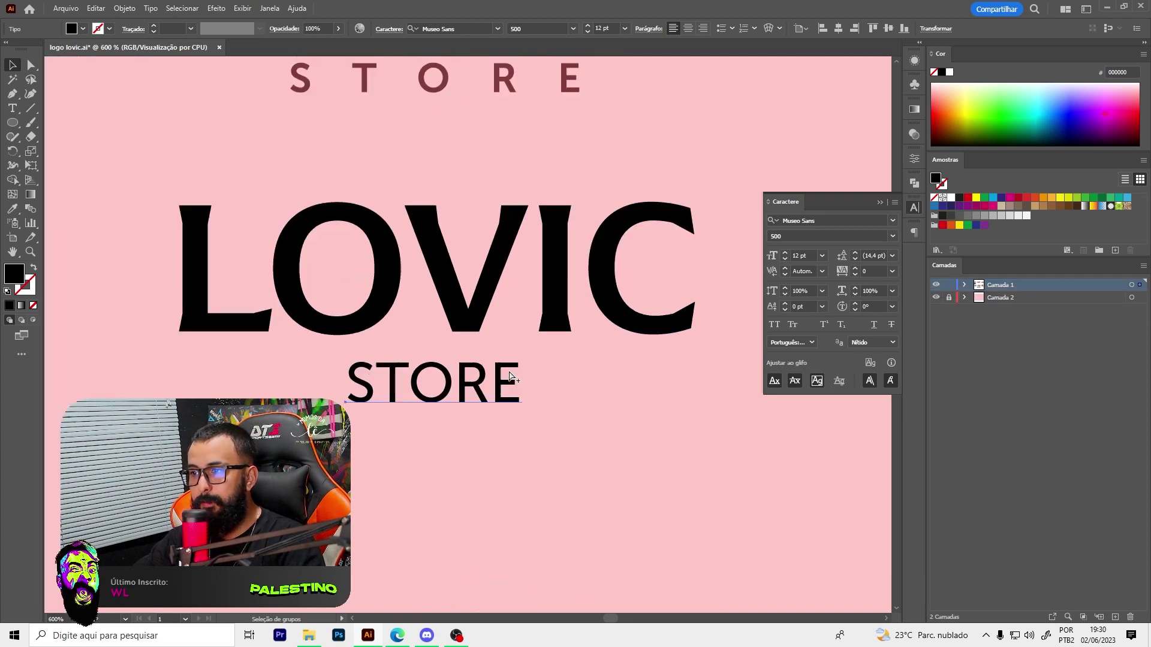
left_click(432, 383)
left_click(873, 271)
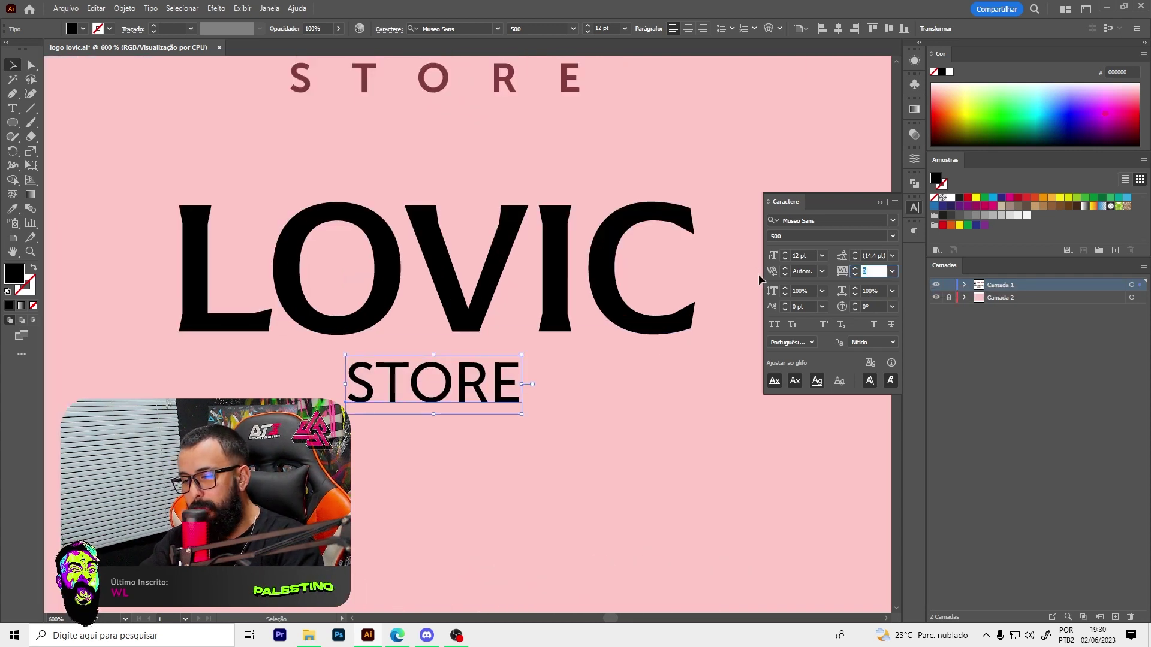
type("800")
key("Return")
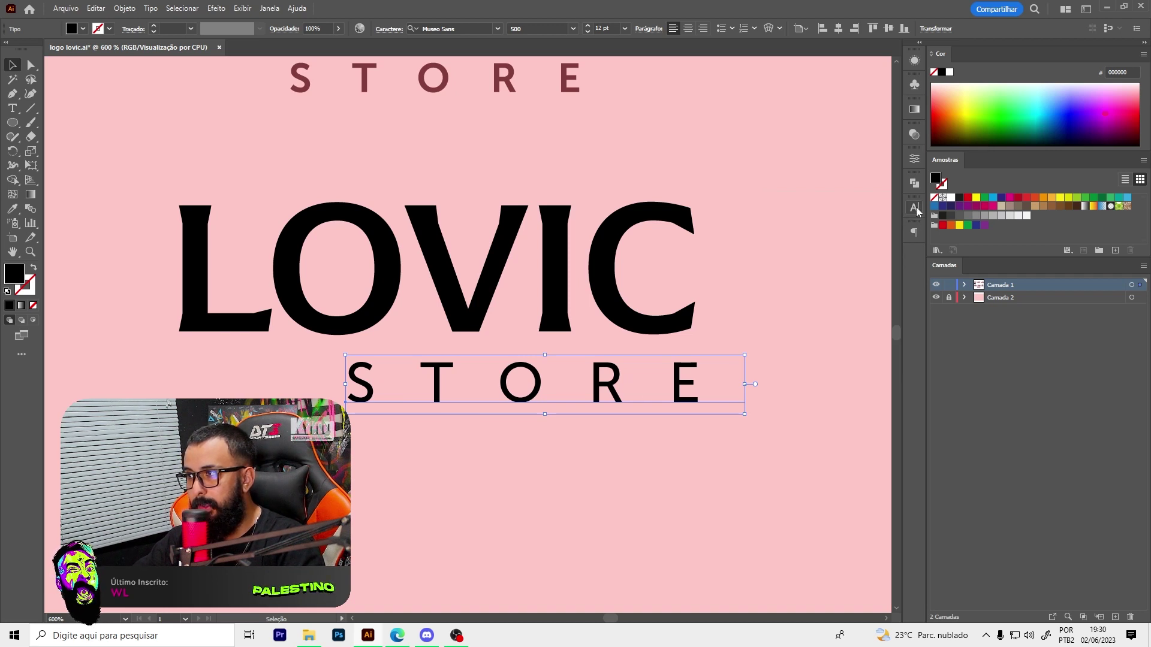
scroll(479, 360, "down", 2)
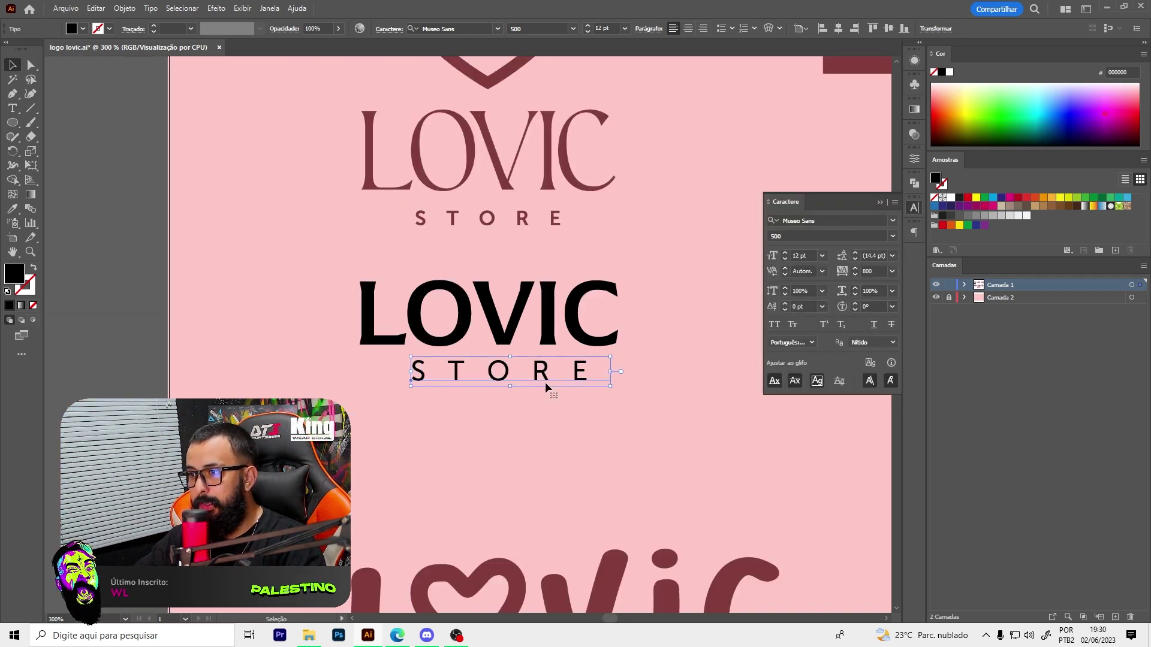
left_click_drag(545, 383, 533, 381)
left_click_drag(597, 357, 589, 358)
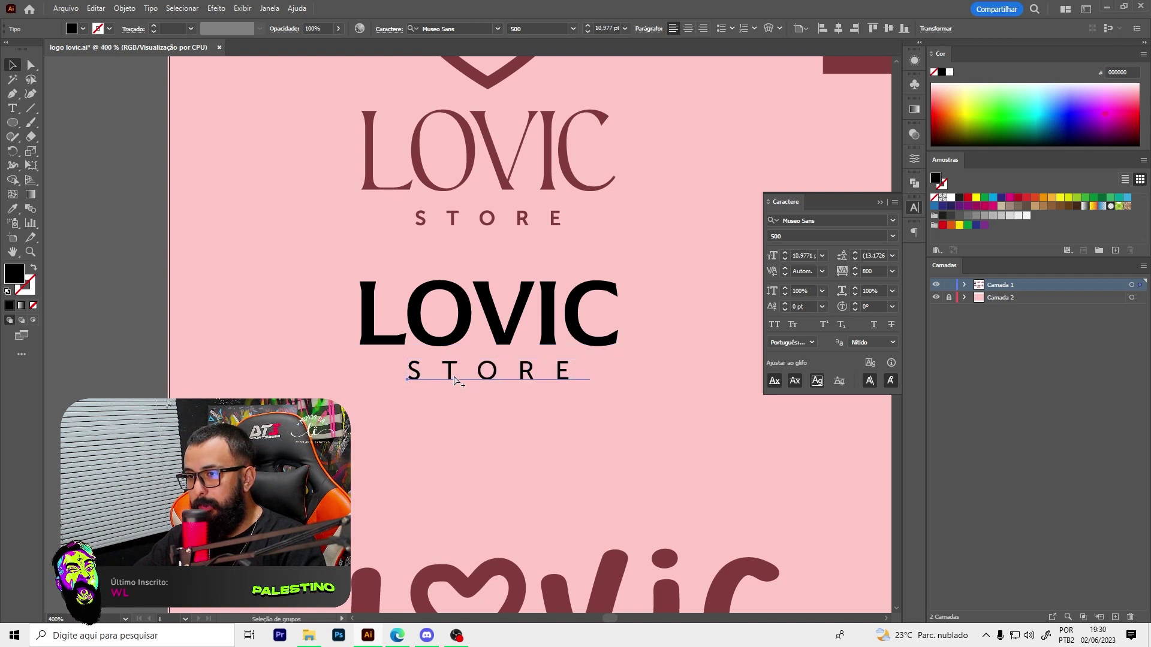
Convert STORE to outlines and centre it horizontally under LOVIC
scroll(445, 375, "up", 1)
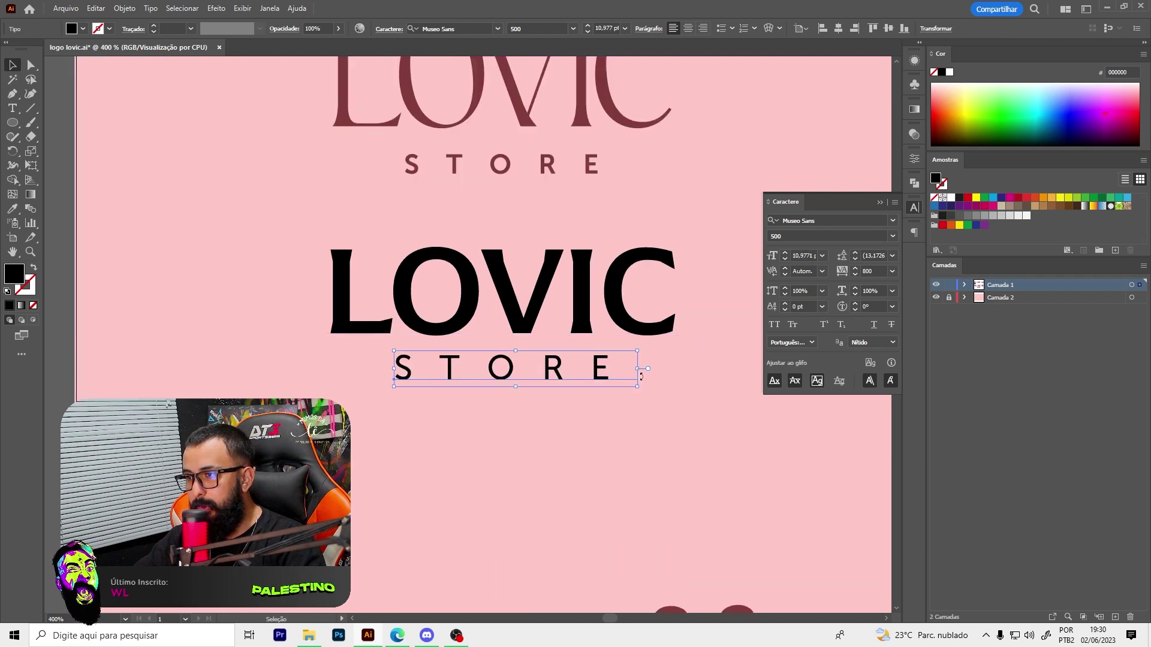
scroll(632, 374, "up", 1)
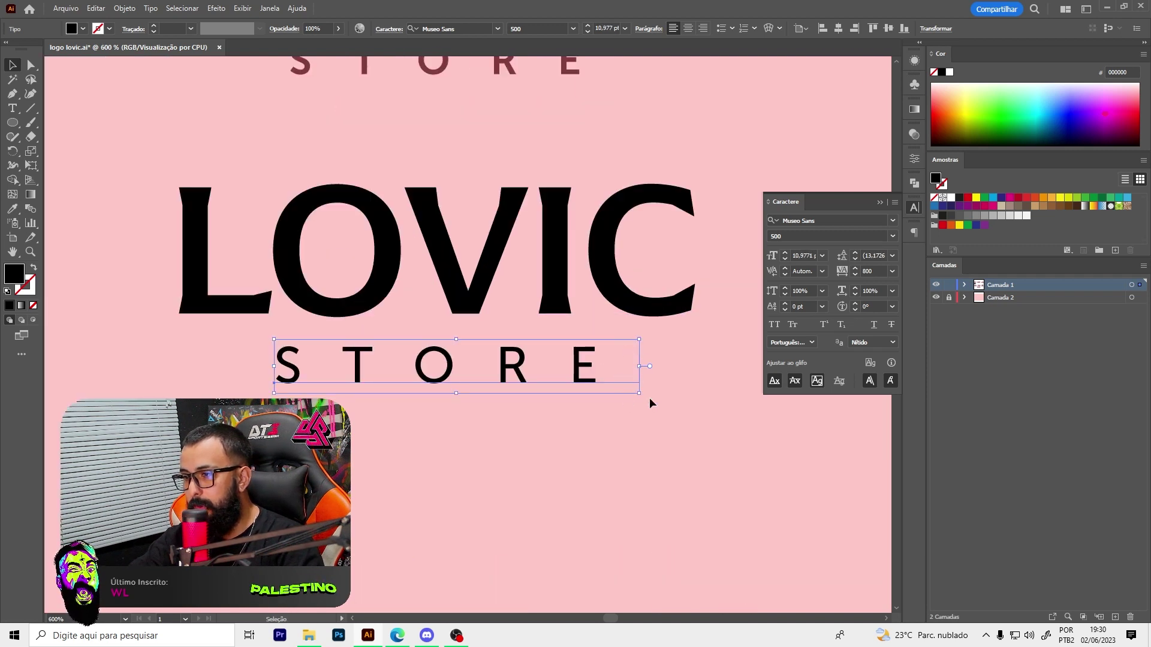
scroll(629, 359, "down", 2)
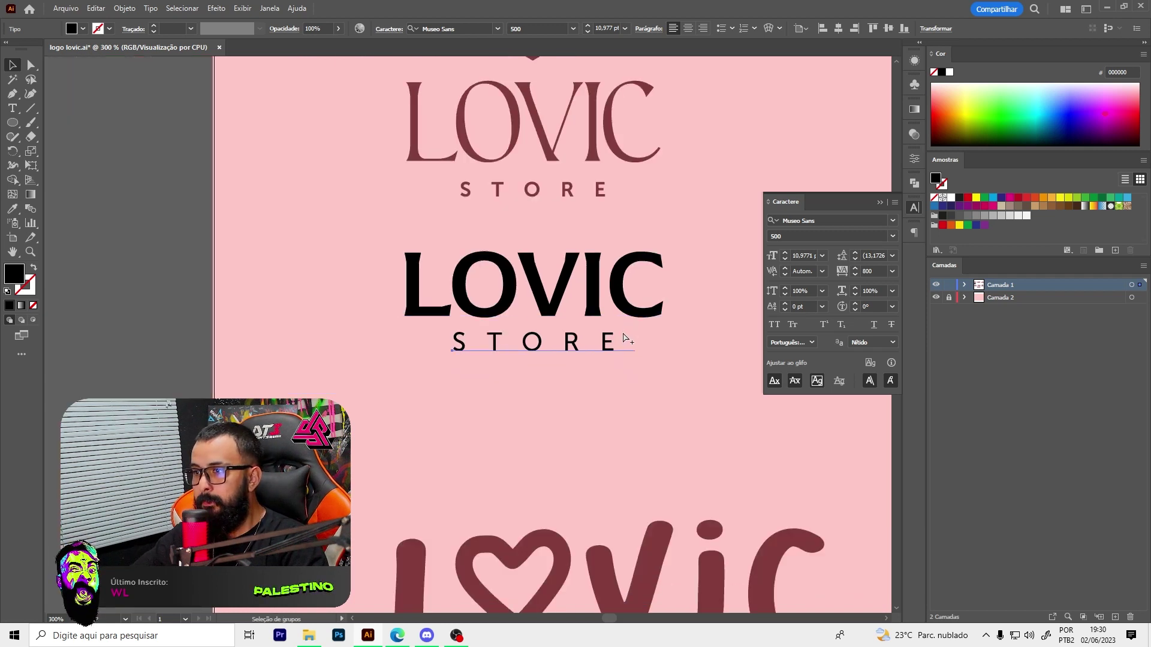
scroll(619, 337, "up", 1)
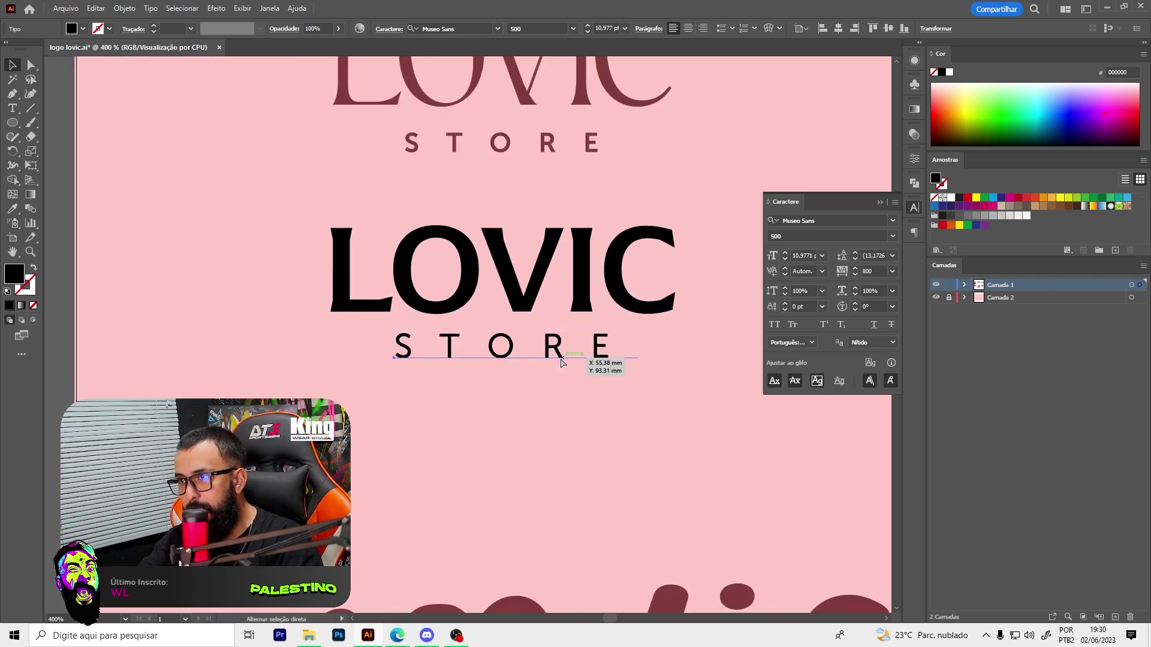
key("ctrl+shift+o")
scroll(489, 378, "down", 2)
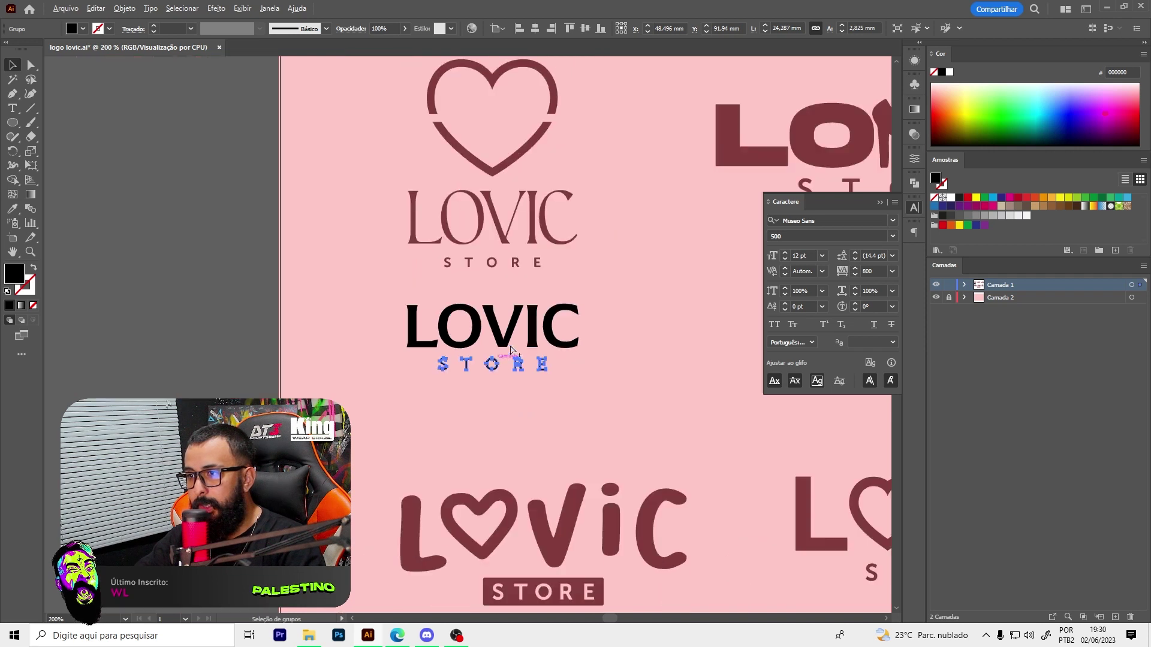
scroll(542, 322, "up", 1)
left_click(530, 318, "shift")
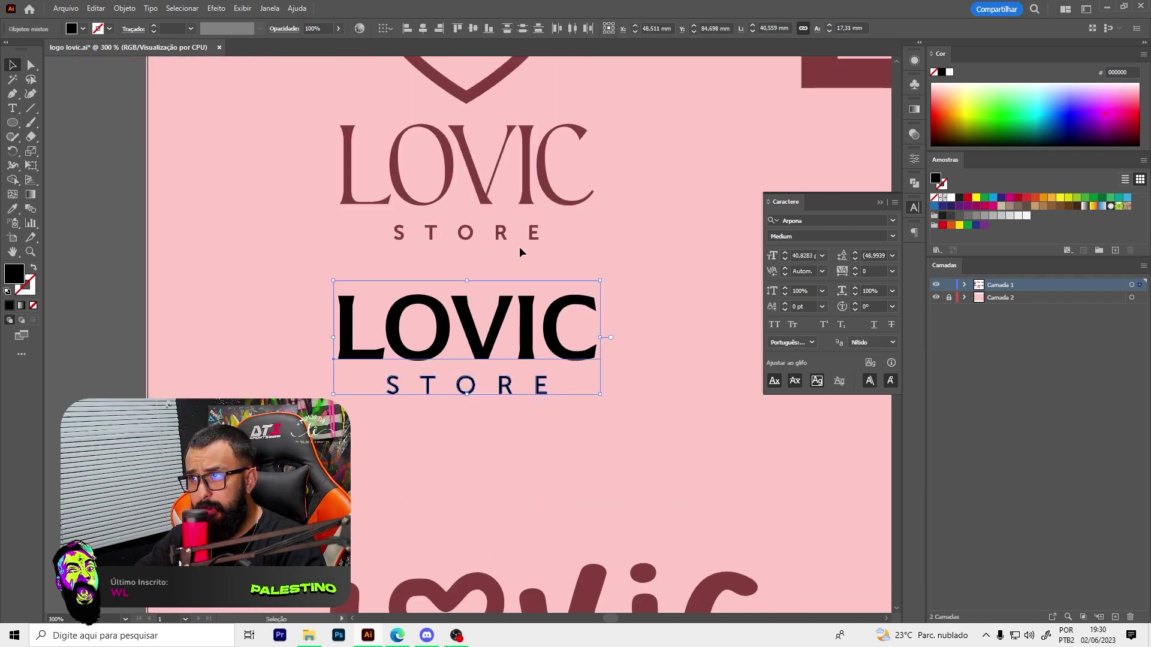
left_click(423, 28)
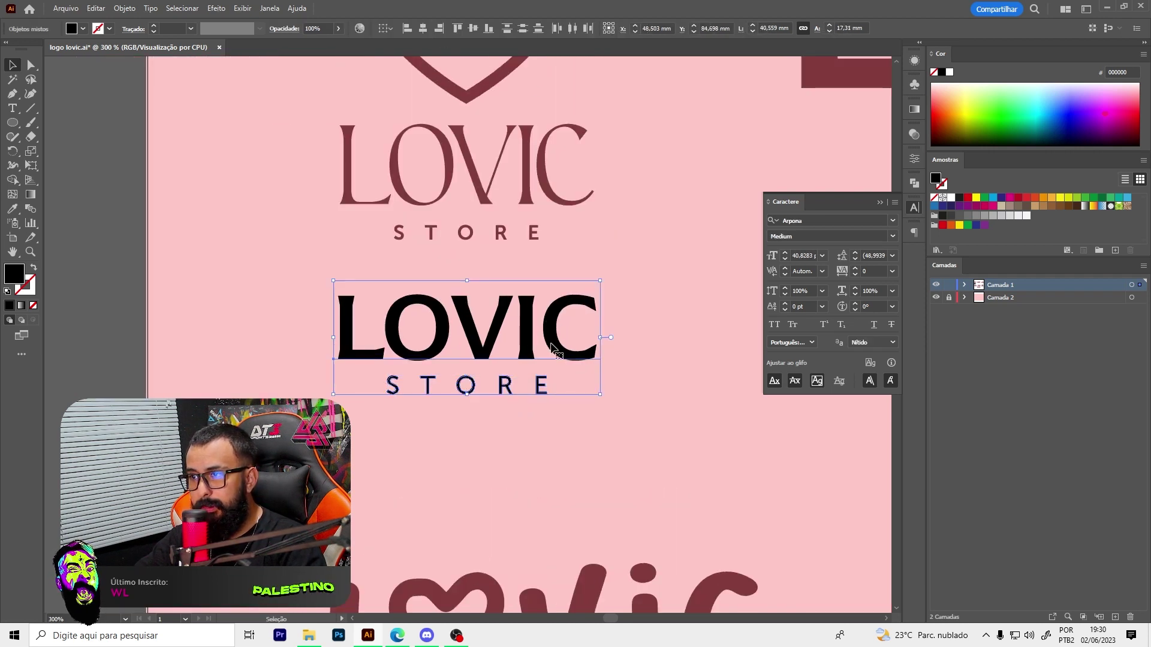
scroll(548, 334, "down", 1)
scroll(518, 376, "up", 1)
Outline LOVIC, group it with STORE, and move the group lower
left_click(488, 373)
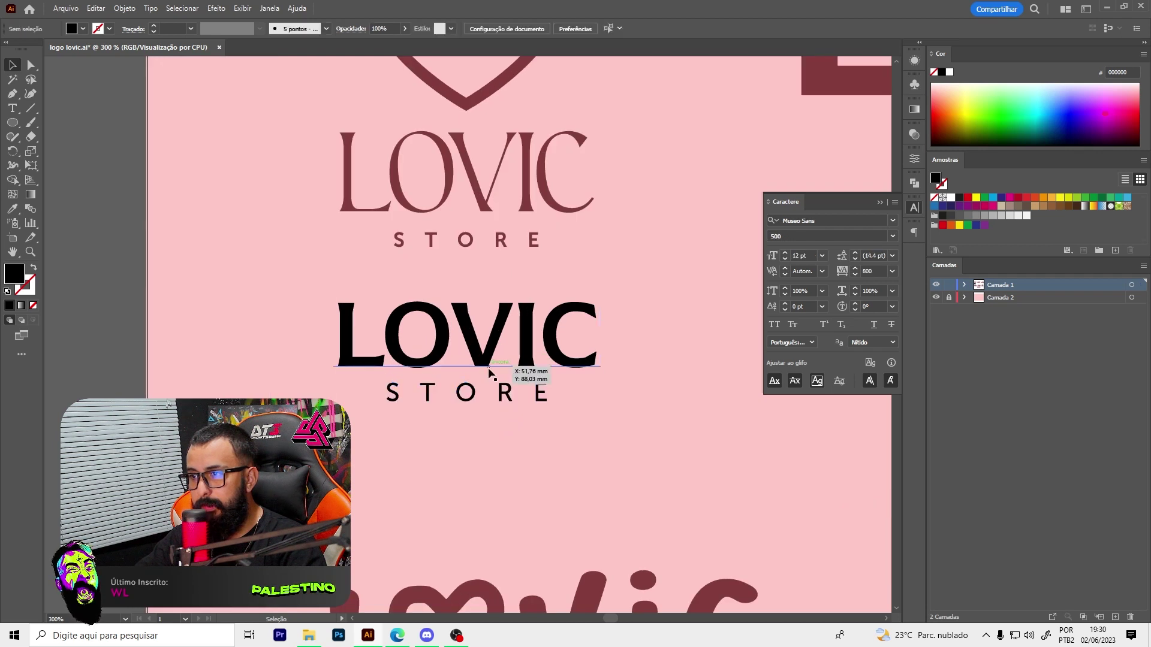
left_click(484, 358)
left_click(539, 395, "shift")
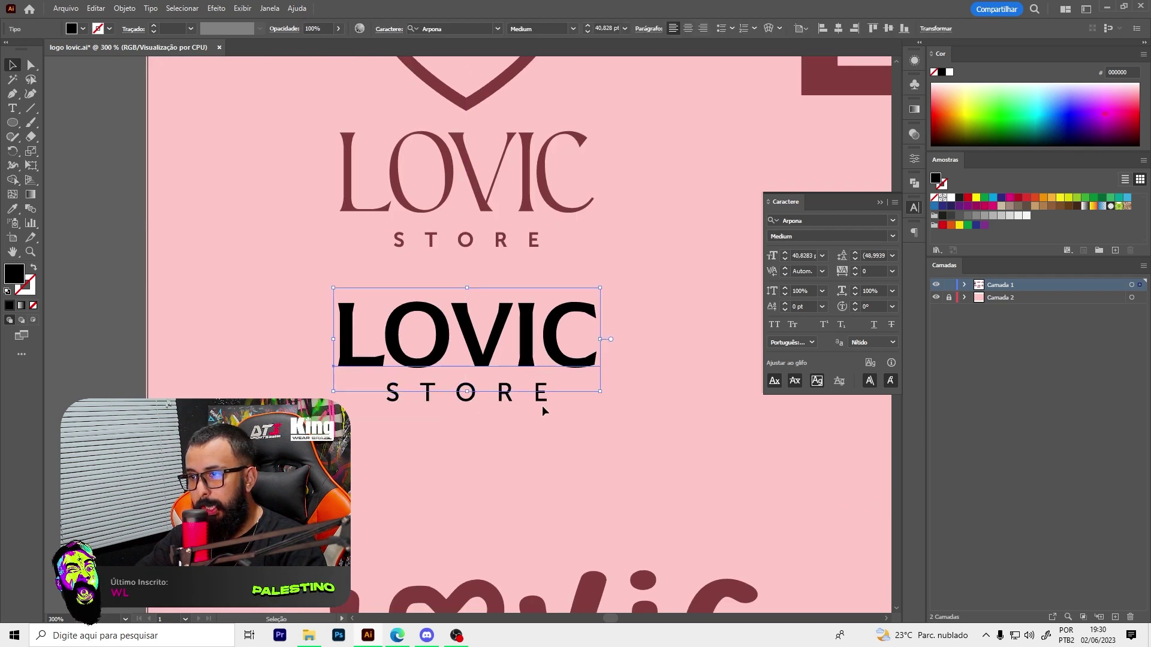
key("ctrl+shift+o")
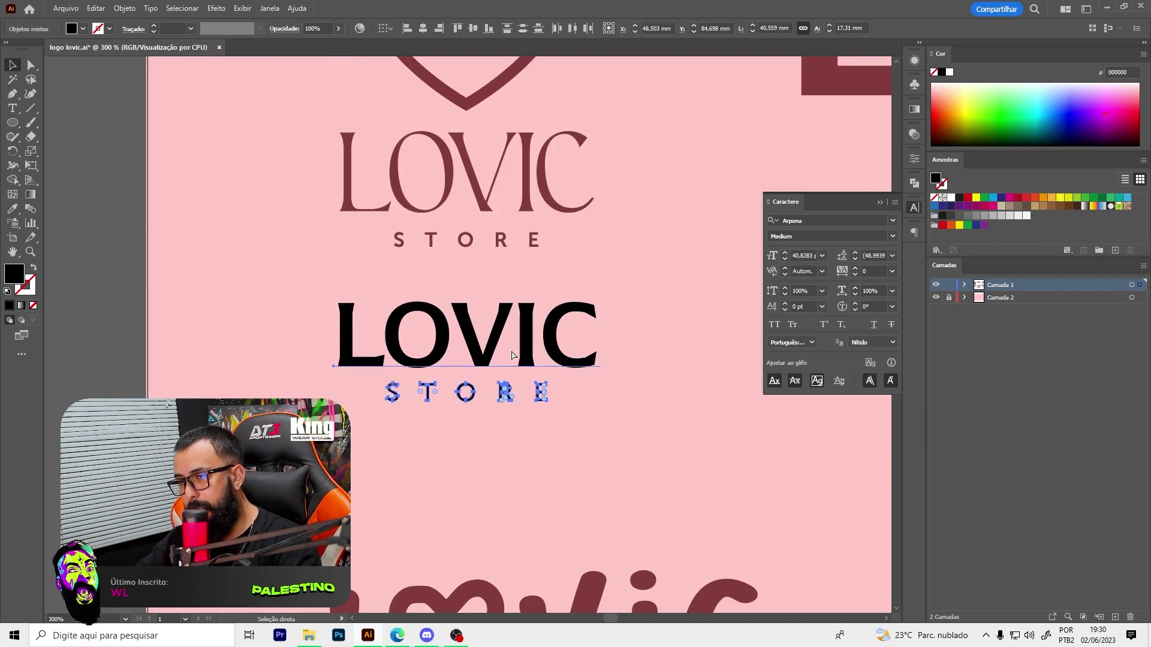
key("ctrl+g")
left_click_drag(512, 355, 513, 426)
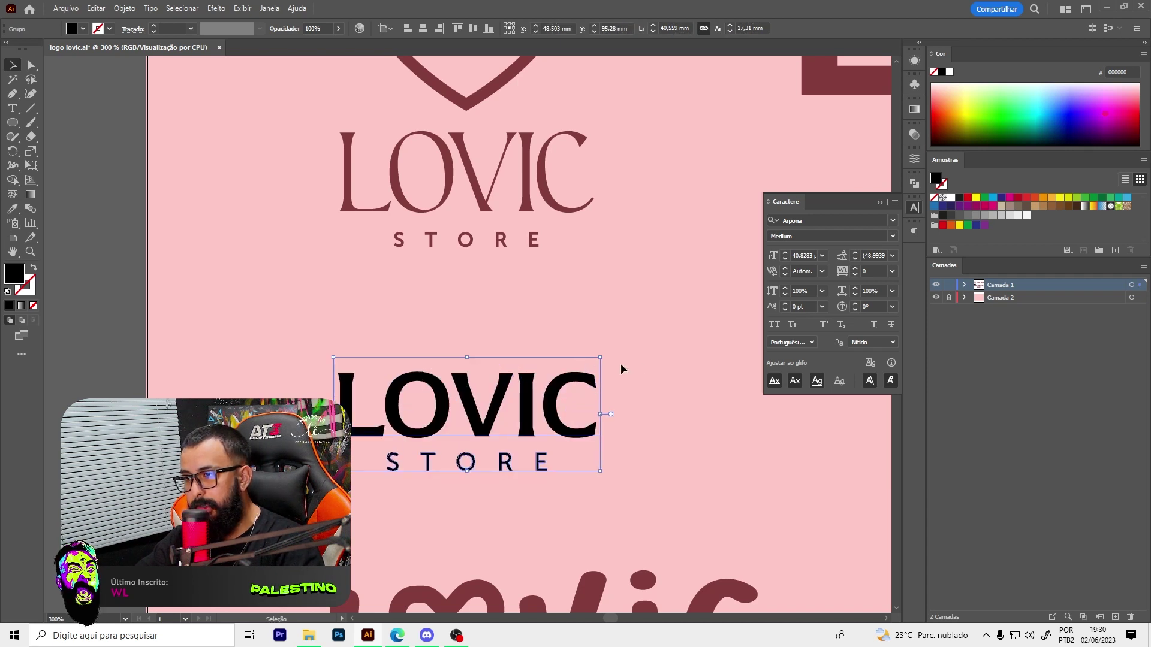
left_click(621, 363)
scroll(624, 353, "up", 3)
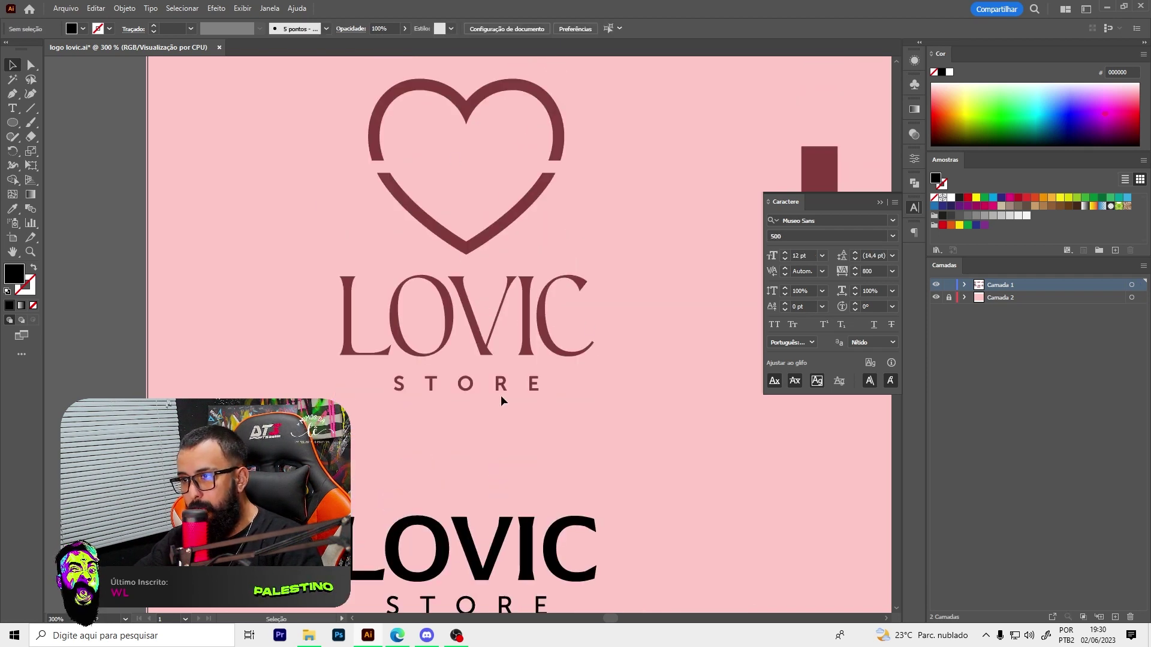
scroll(492, 398, "down", 1)
scroll(435, 386, "up", 1, "alt")
key("p")
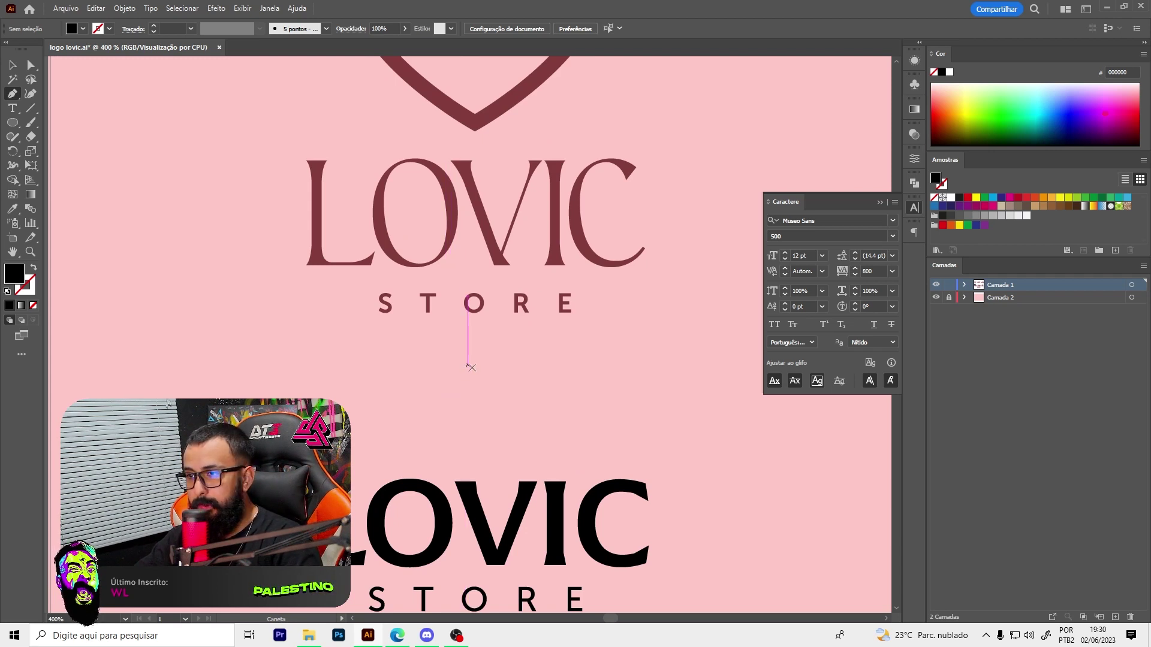
Draw a three-anchor half-heart path with a curved top below STORE
left_click(480, 379)
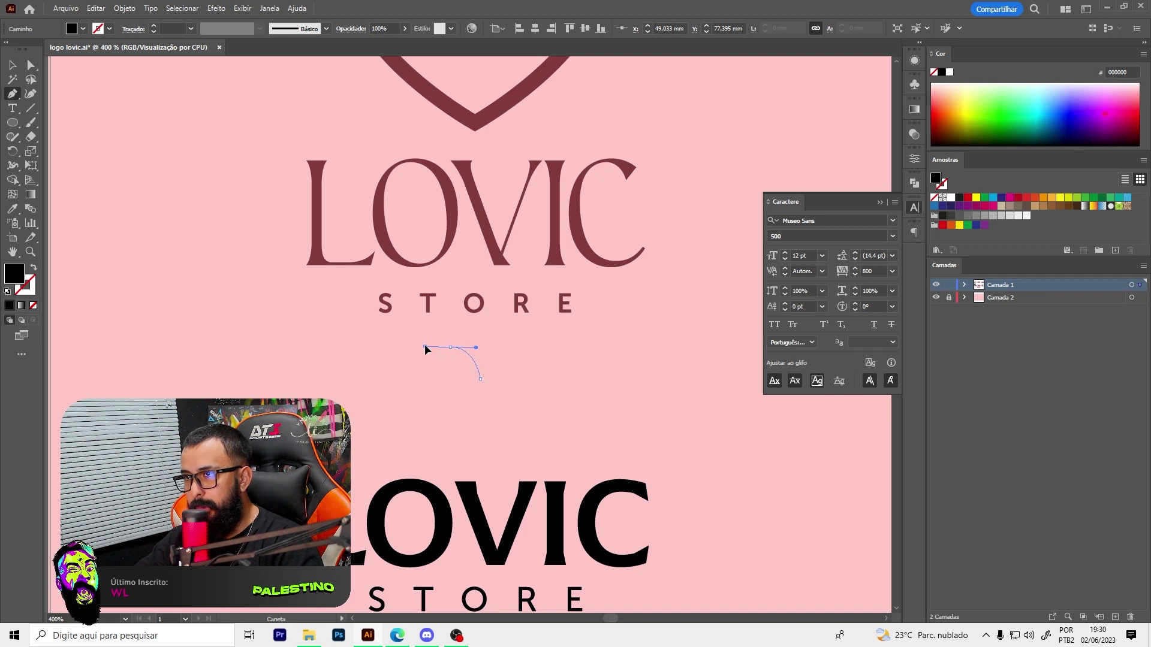
left_click_drag(426, 349, 436, 417)
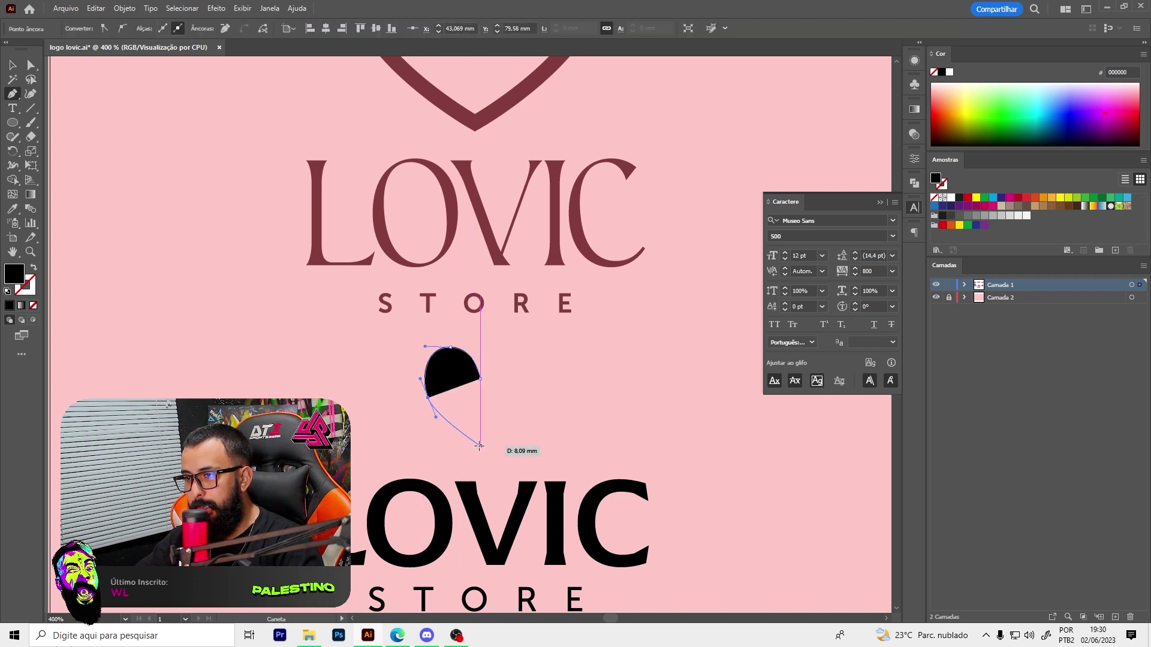
left_click(479, 446)
key("a")
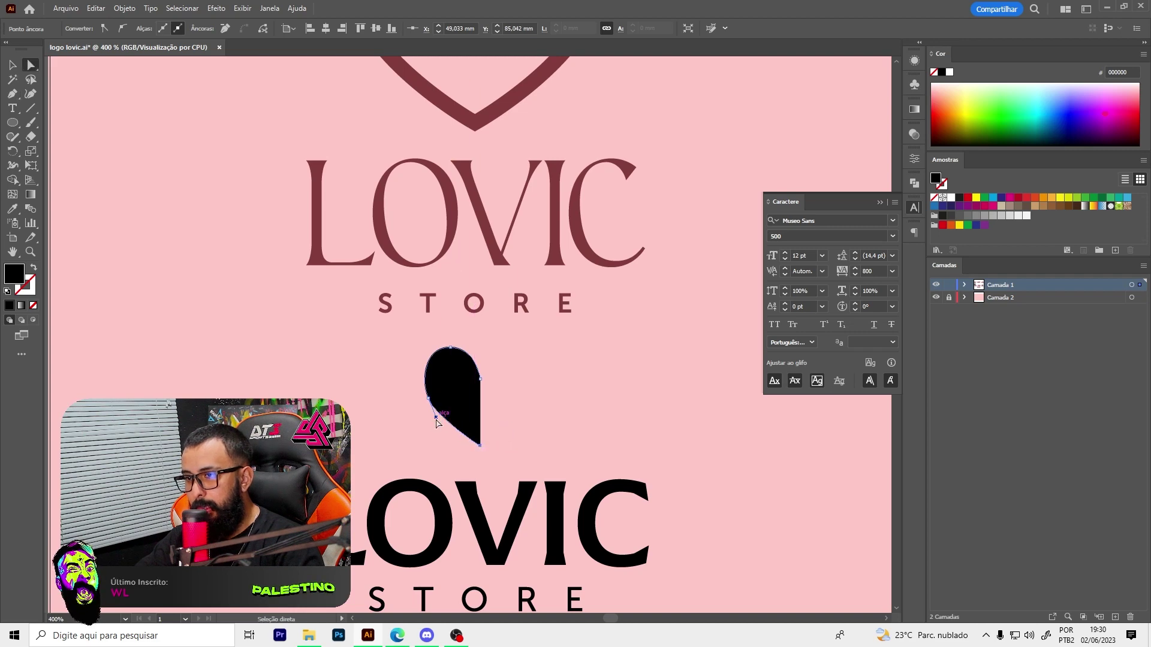
Deselect, then reselect the half-heart path with Direct Selection
scroll(452, 398, "down", 1)
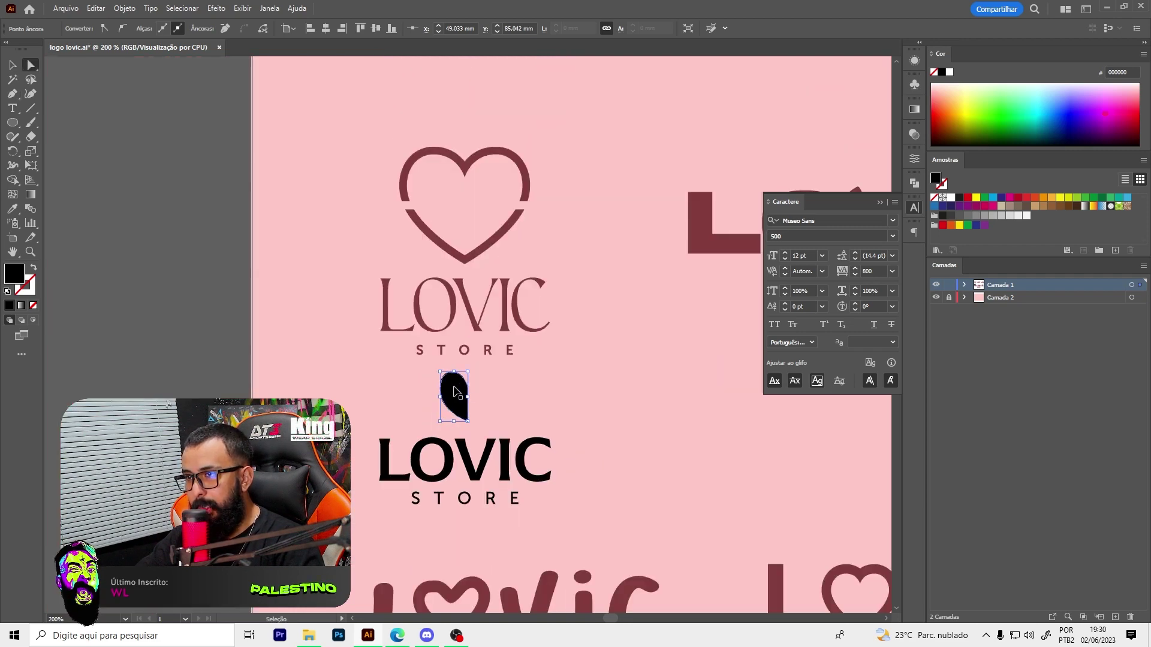
scroll(444, 404, "up", 1)
scroll(398, 334, "up", 1)
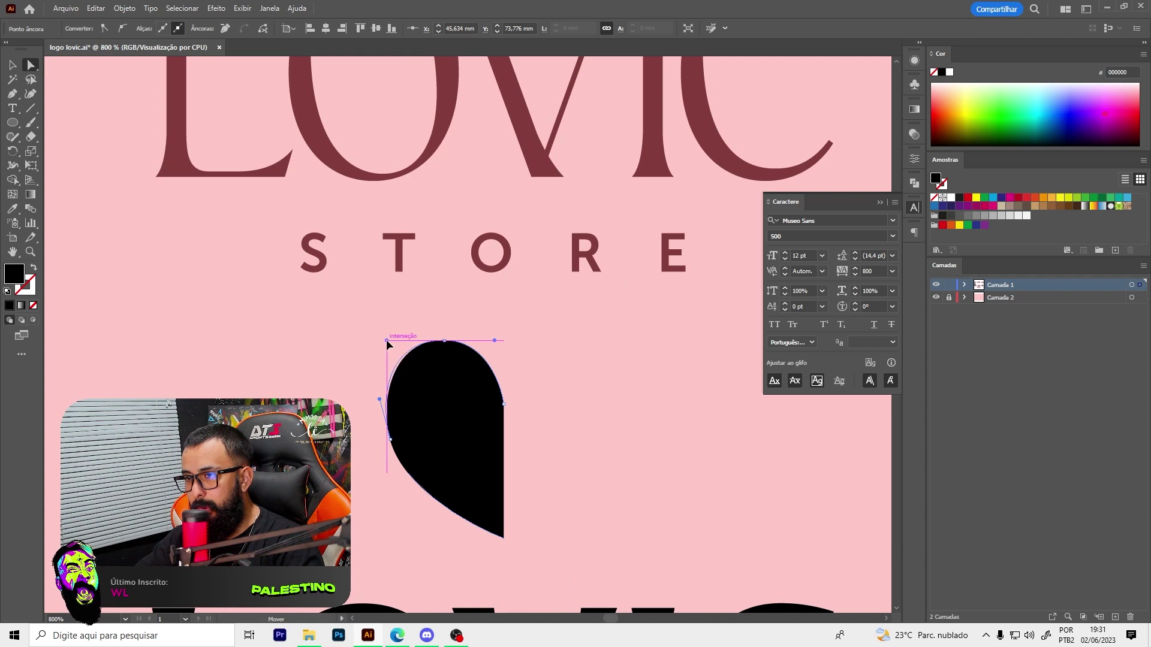
scroll(407, 391, "down", 1)
key("v")
key("ctrl+shift+a")
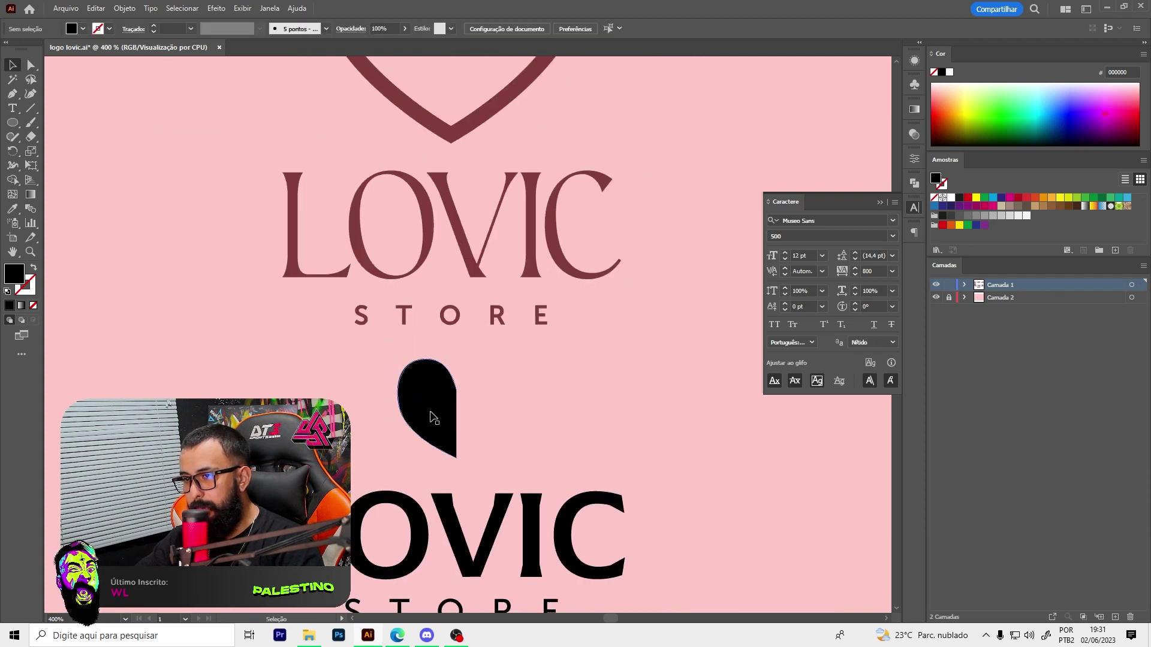
key("a")
left_click(430, 413)
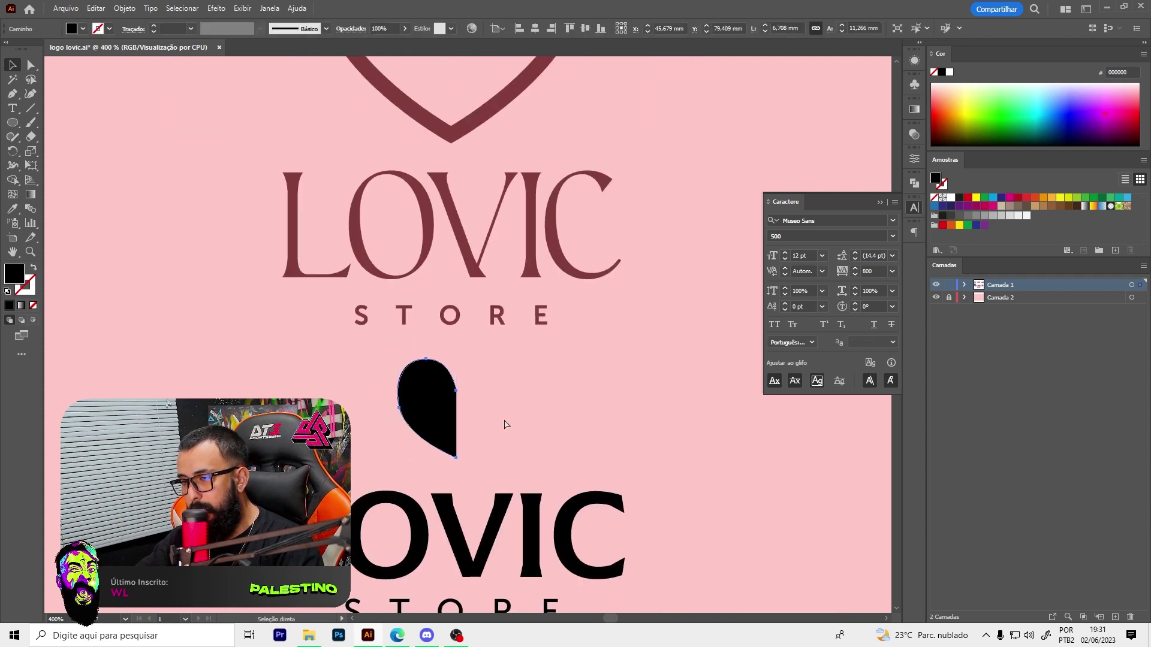
Reflect a vertical copy of the half-heart, place it beside the original, and select both halves
key("v")
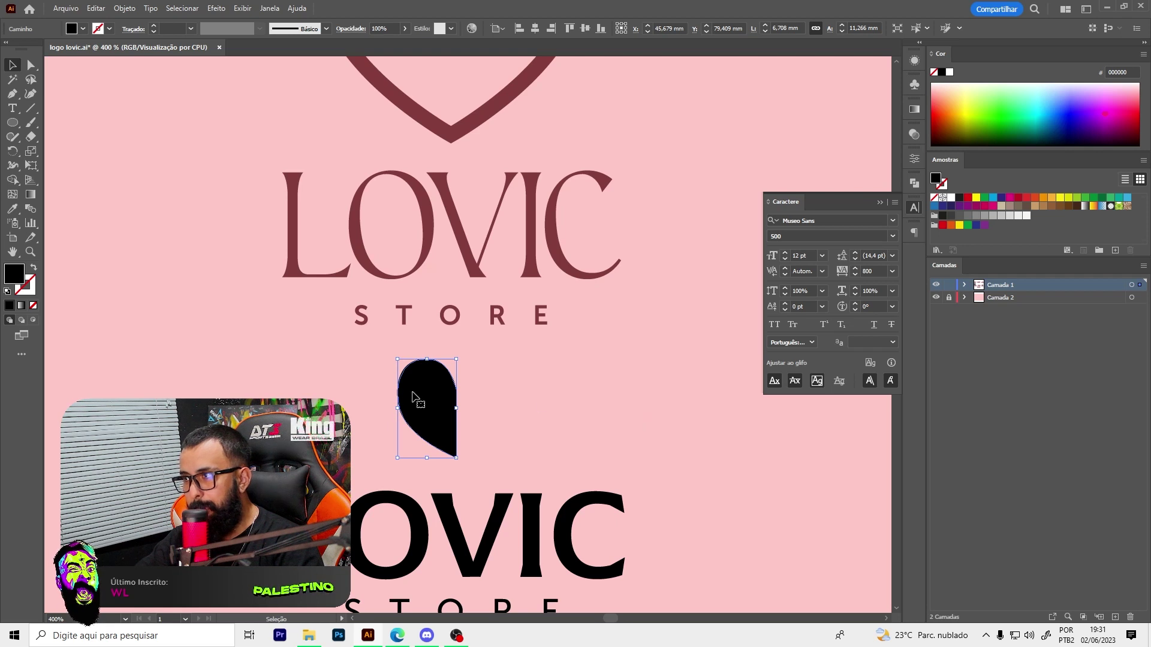
right_click(415, 395)
mouse_move(455, 316)
left_click(609, 359)
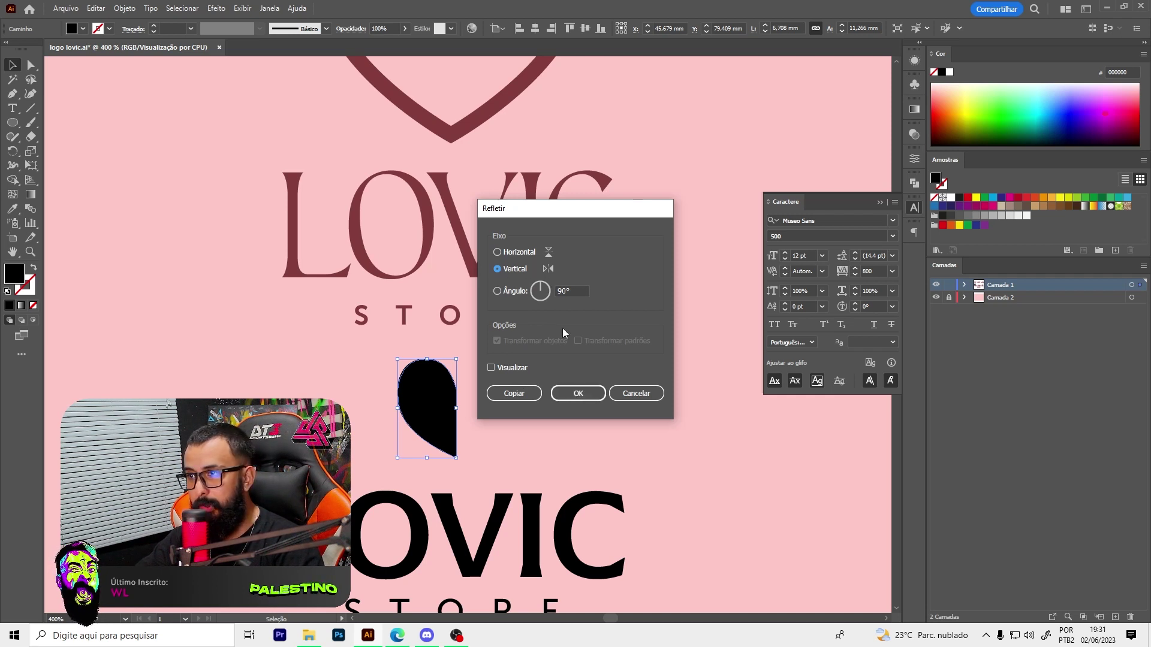
left_click(514, 393)
scroll(424, 424, "up", 2)
left_click_drag(386, 456, 504, 456)
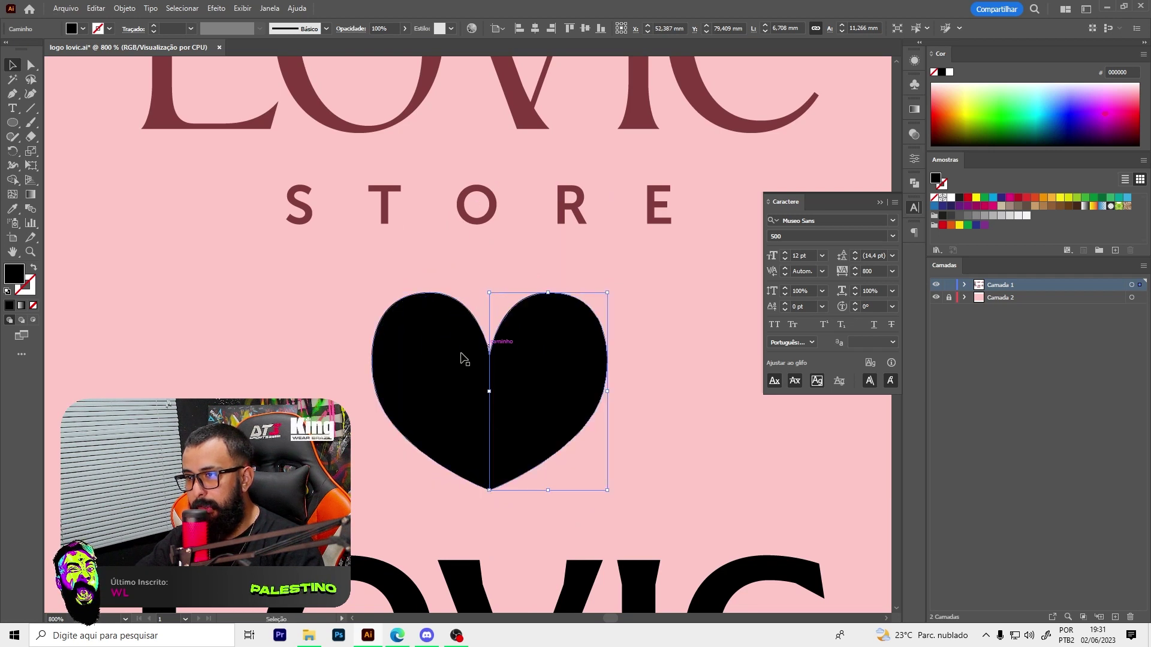
scroll(508, 402, "down", 3)
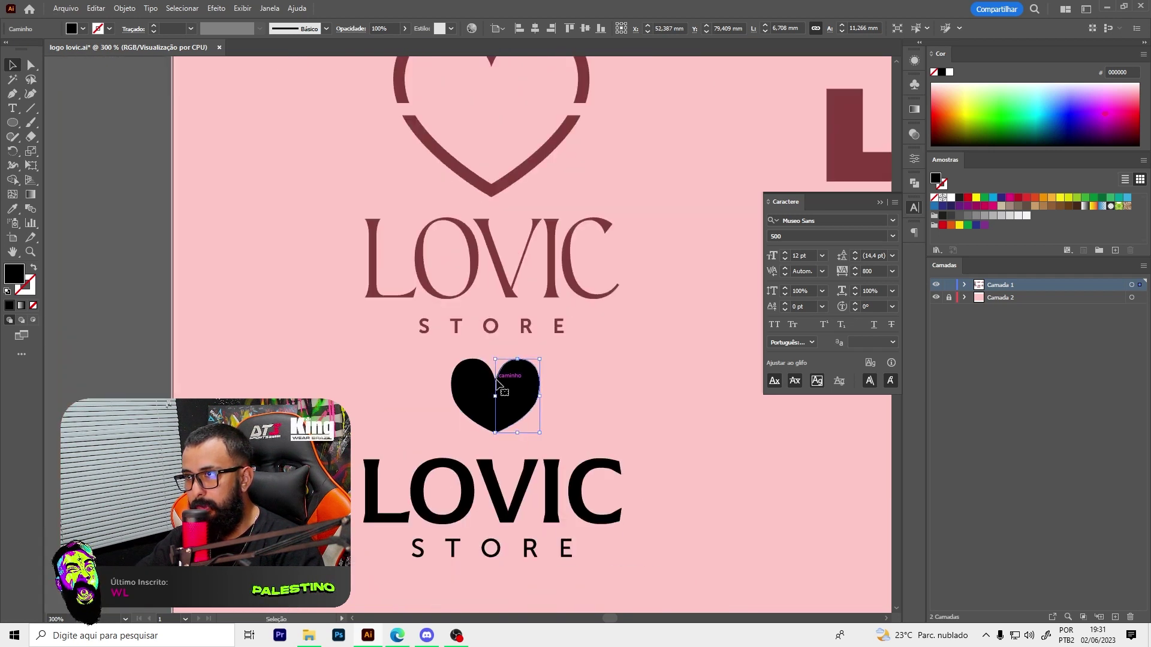
scroll(502, 385, "up", 1)
left_click(480, 420, "shift")
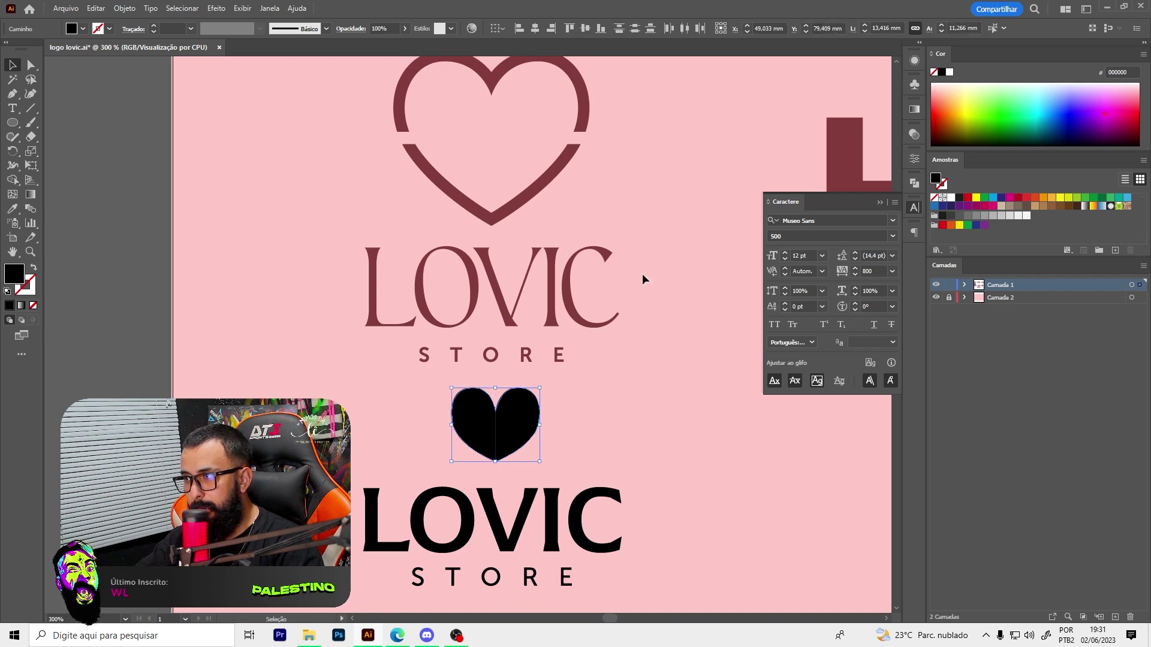
left_click(915, 182)
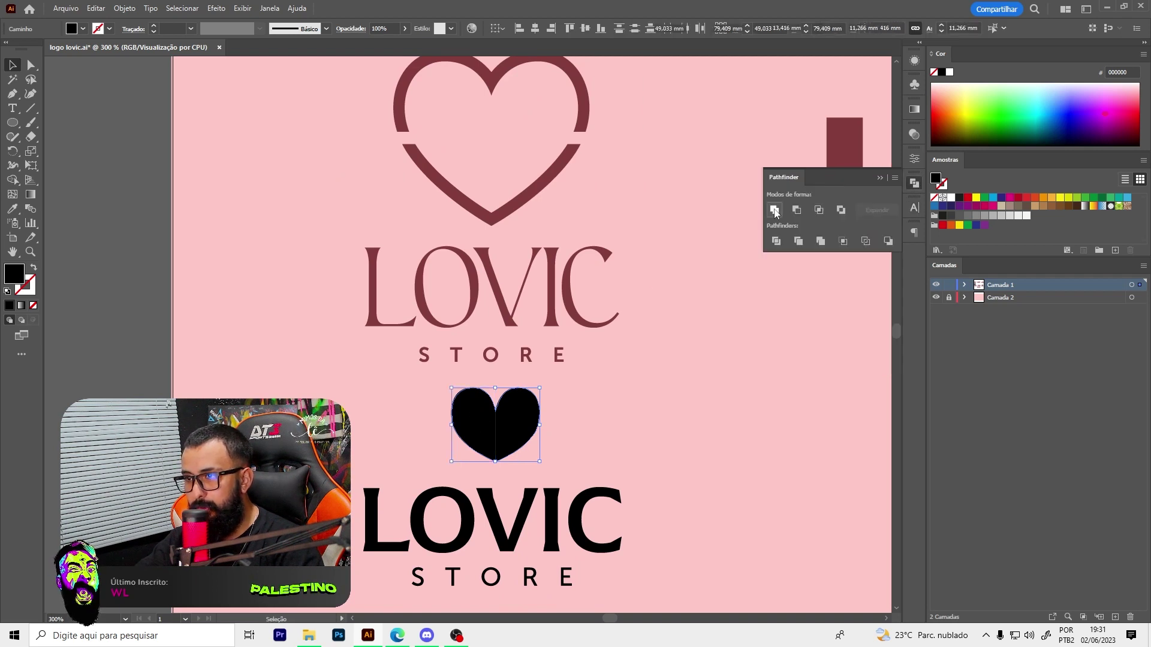
Merge the two halves into one heart and make it slightly narrower
left_click(774, 210)
scroll(543, 380, "down", 3)
scroll(471, 329, "up", 1)
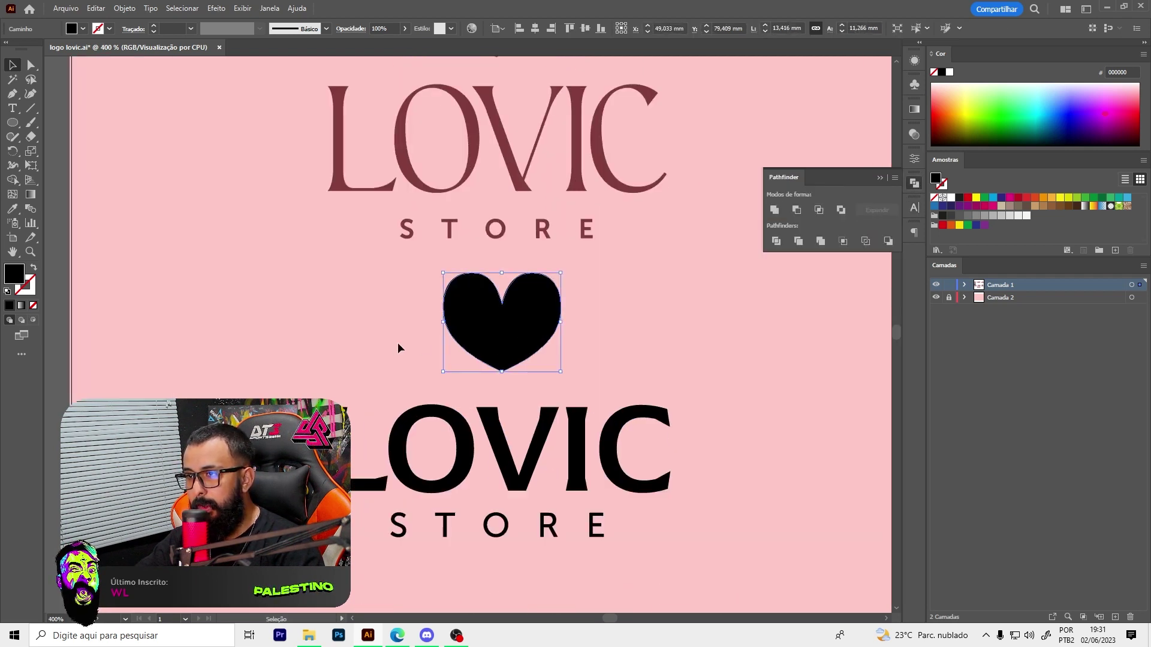
scroll(414, 330, "down", 2)
scroll(474, 328, "up", 2)
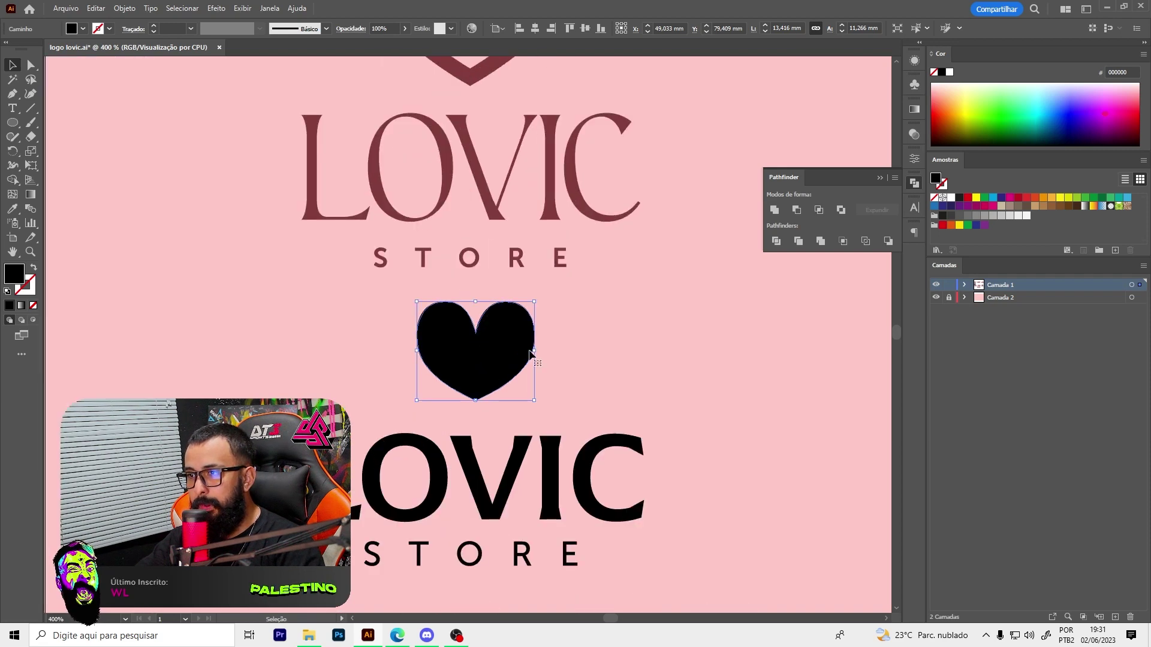
left_click_drag(538, 354, 533, 354)
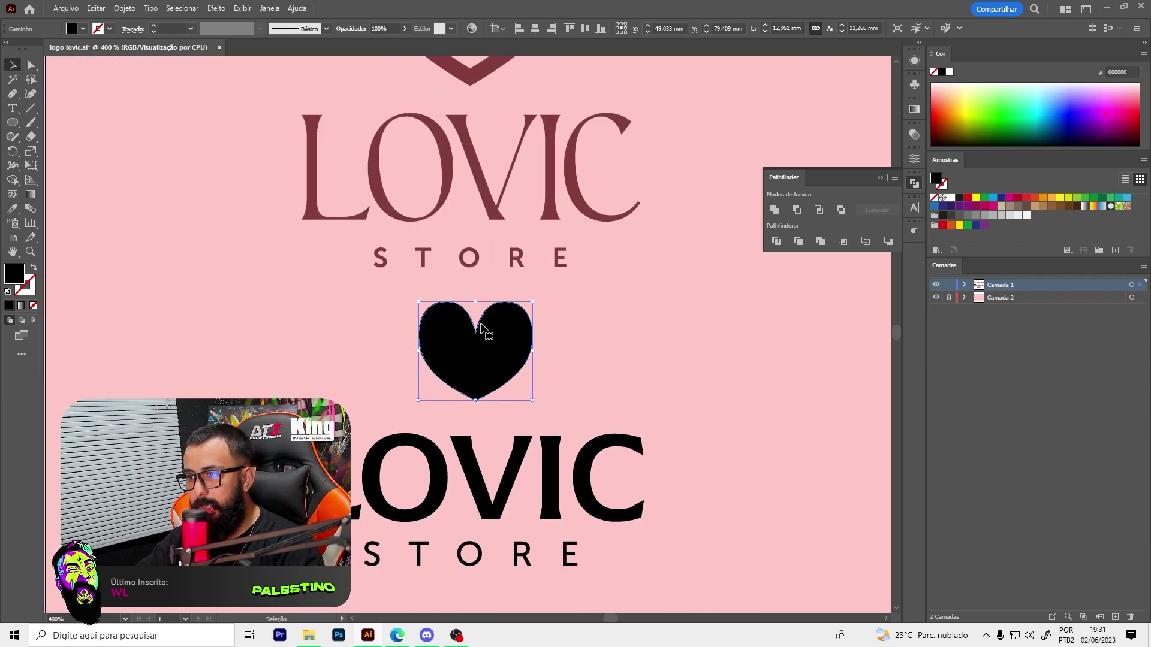
scroll(501, 339, "down", 2)
scroll(467, 301, "up", 2)
Raise the heart's top notch anchor for smoother lobes
key("a")
scroll(471, 339, "up", 2)
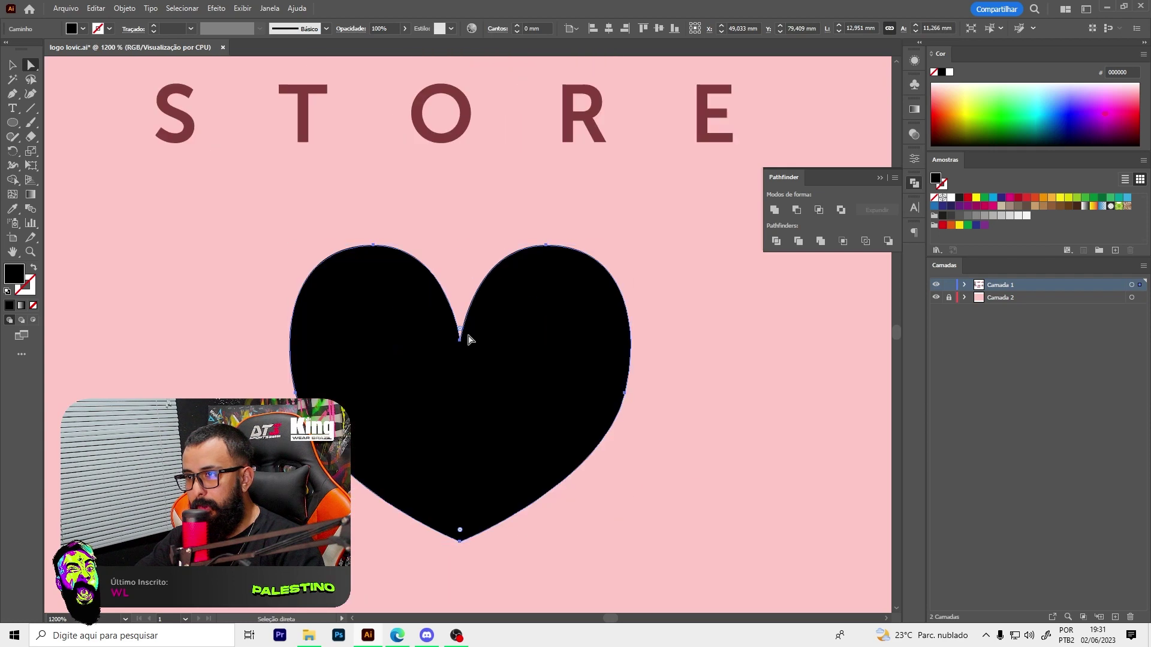
left_click_drag(459, 341, 460, 310)
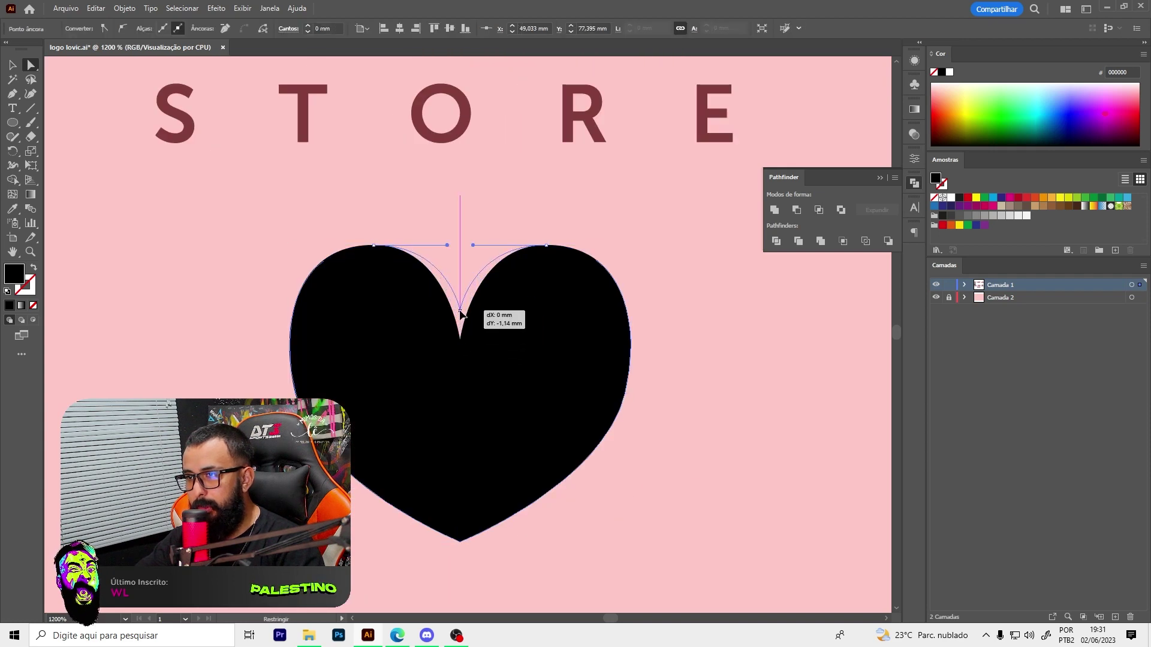
scroll(460, 313, "down", 3)
scroll(471, 327, "up", 2)
scroll(465, 251, "up", 3)
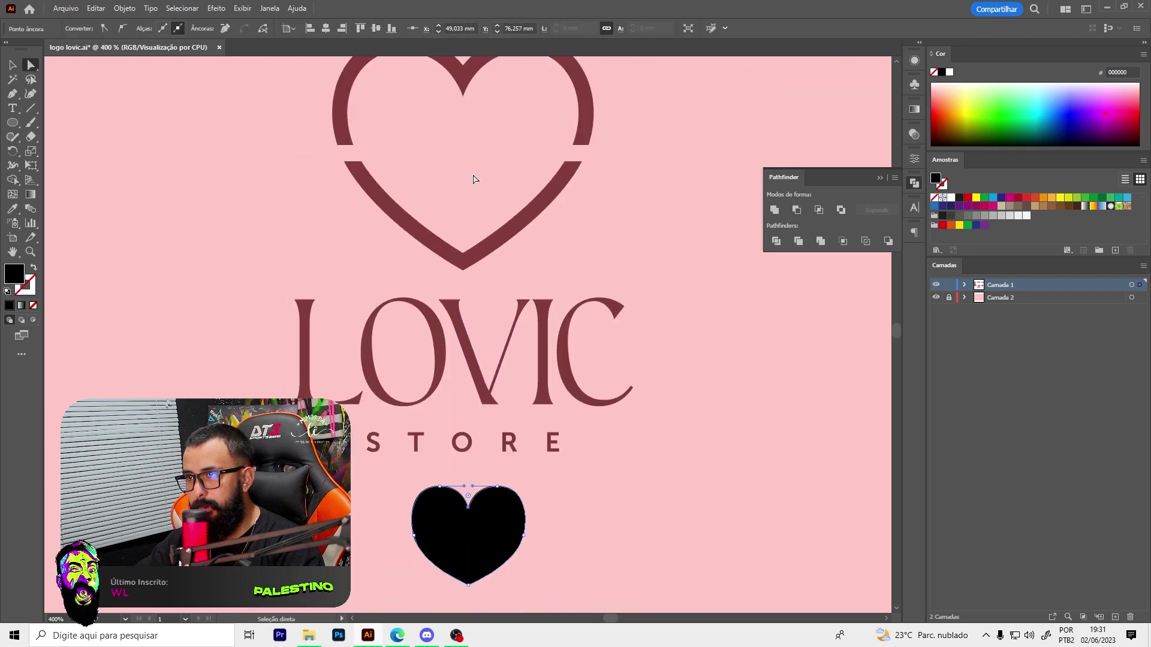
scroll(481, 141, "down", 1)
scroll(478, 370, "up", 1)
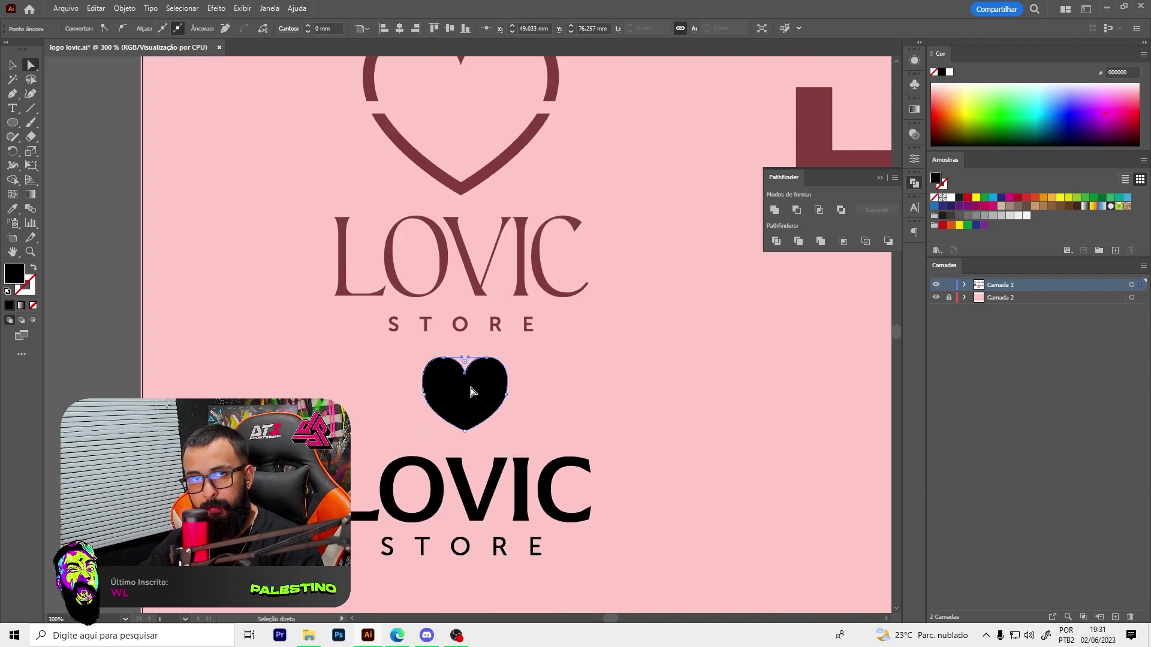
key("v")
scroll(491, 394, "up", 1)
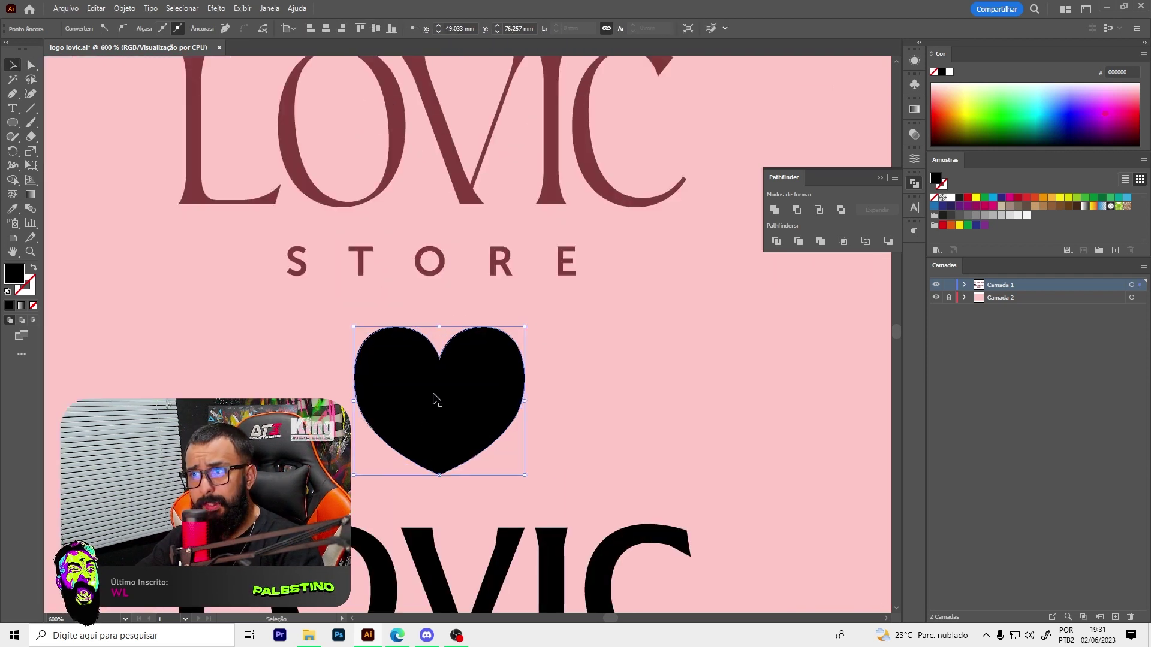
Turn the heart's fill into a 3 pt stroke aligned outside the path
key("a")
key("v")
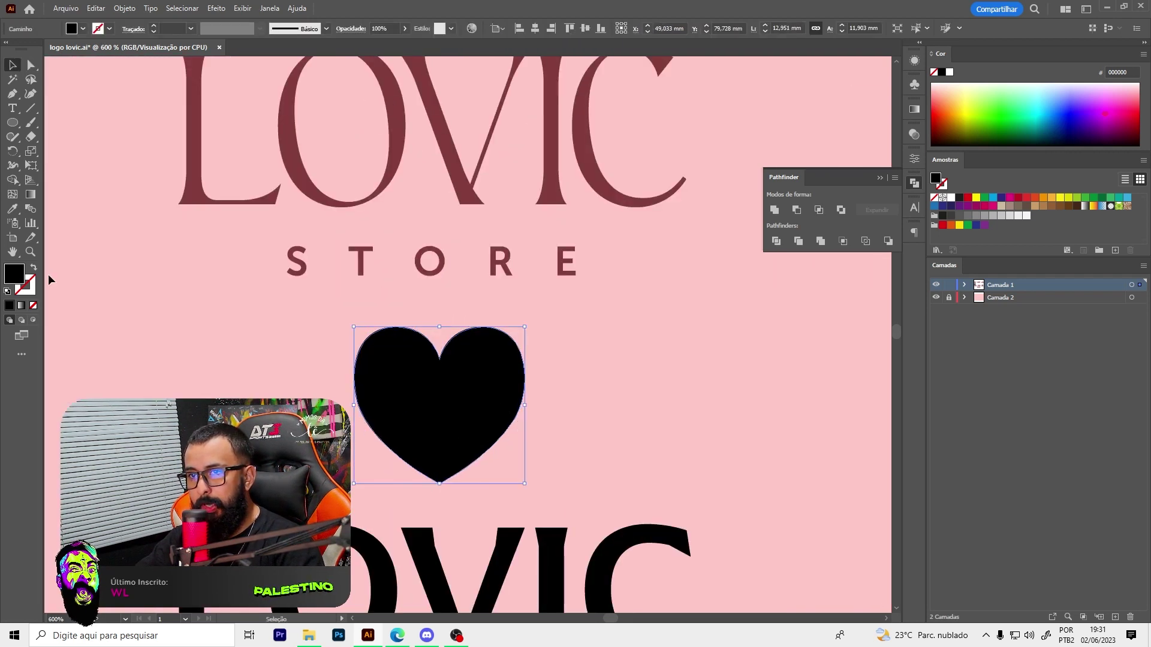
left_click(33, 270)
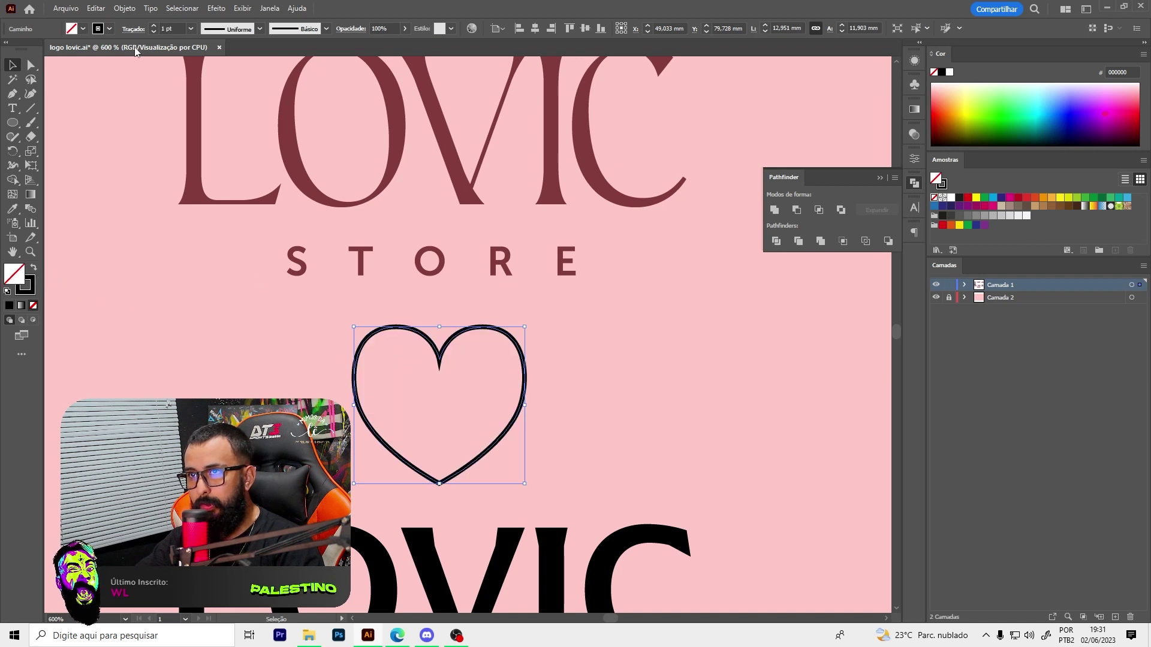
left_click(141, 30)
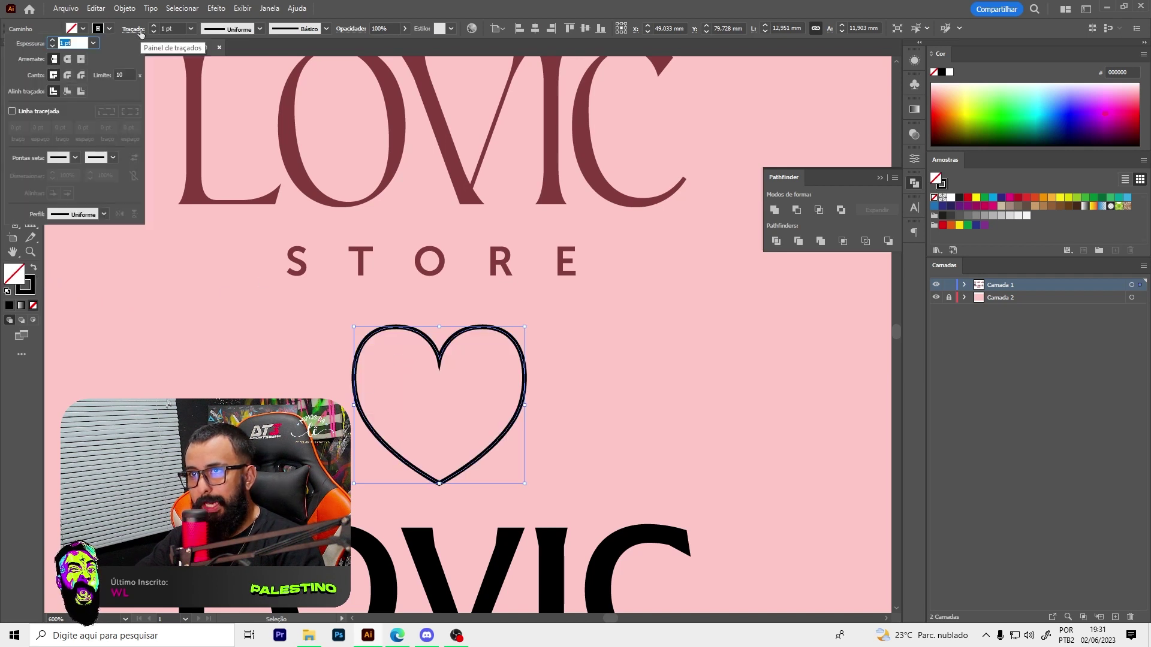
left_click(81, 93)
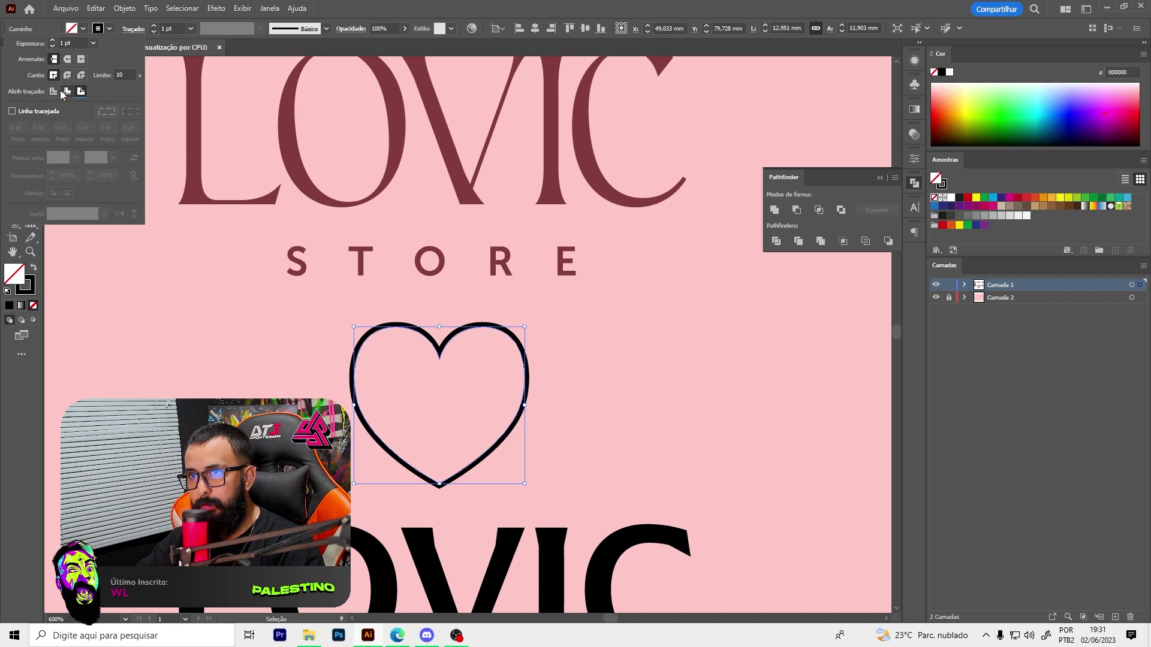
left_click(54, 91)
left_click(68, 92)
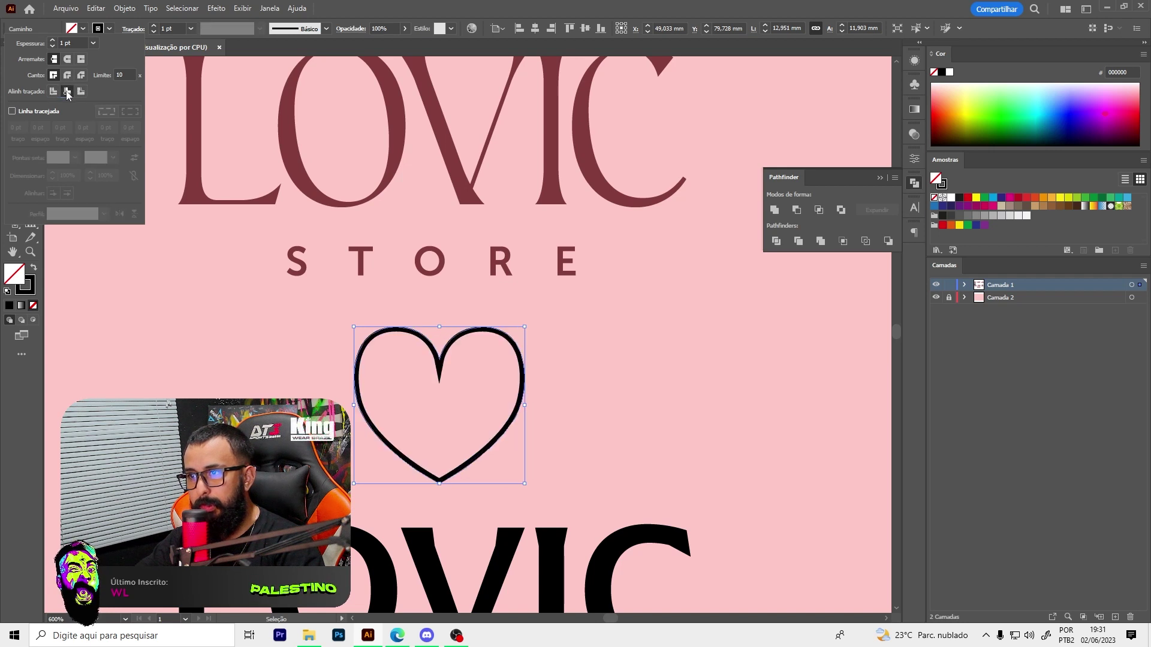
left_click(81, 91)
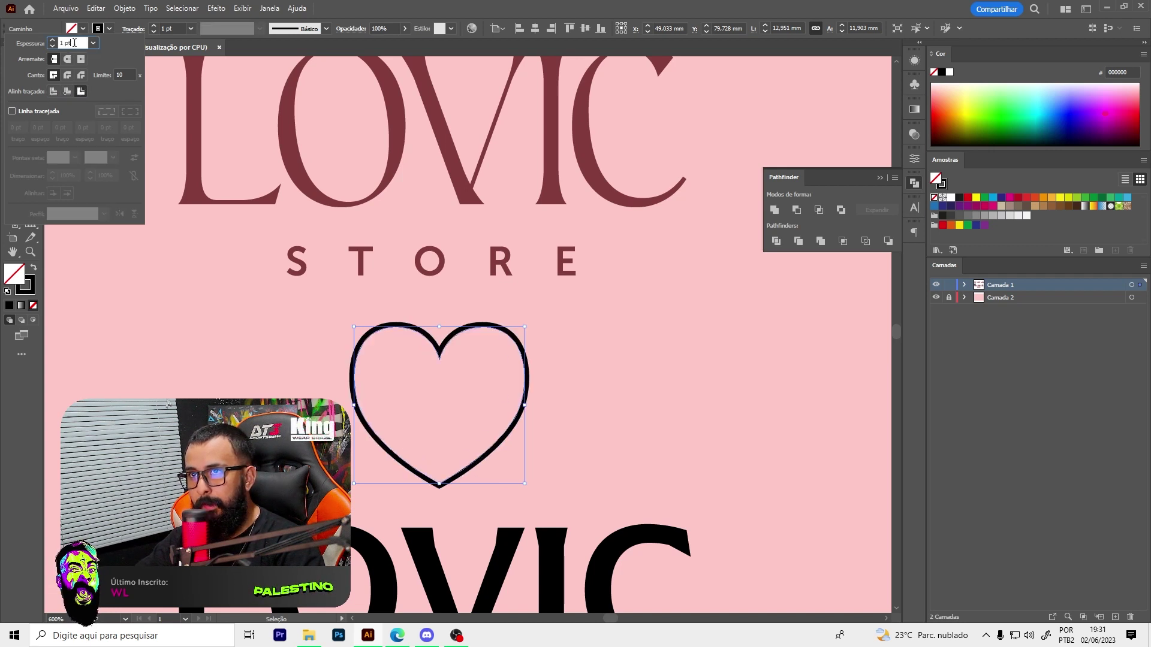
key("Up")
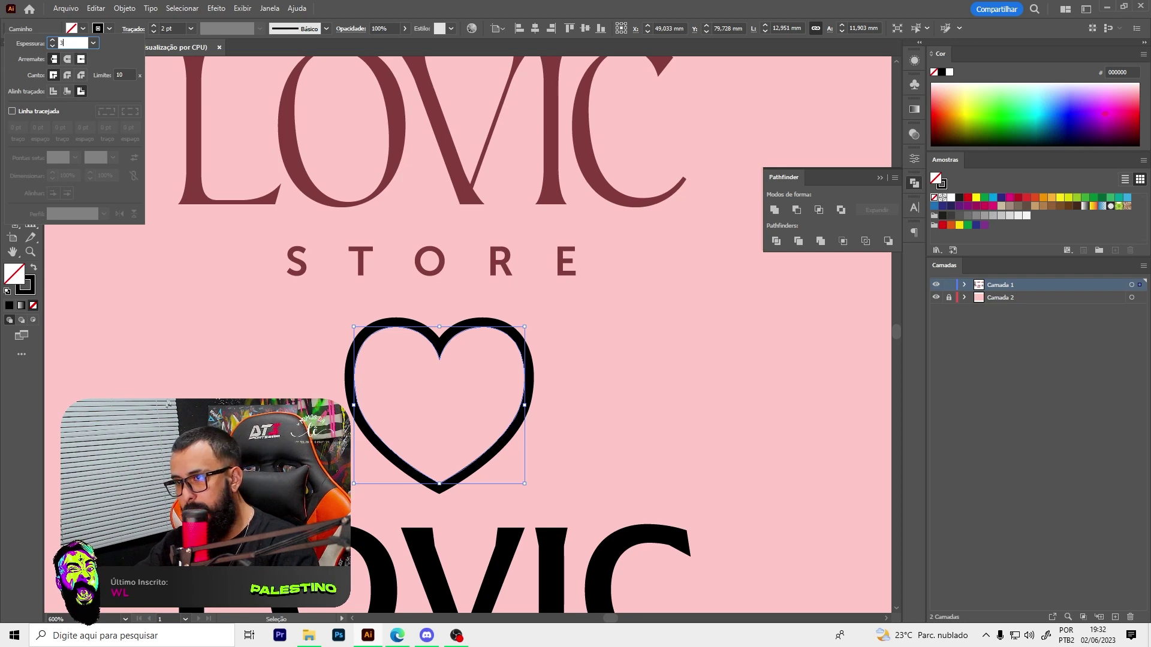
type("3")
key("Return")
Deselect, then marquee-select the outline heart again
left_click(386, 362)
scroll(394, 368, "down", 3)
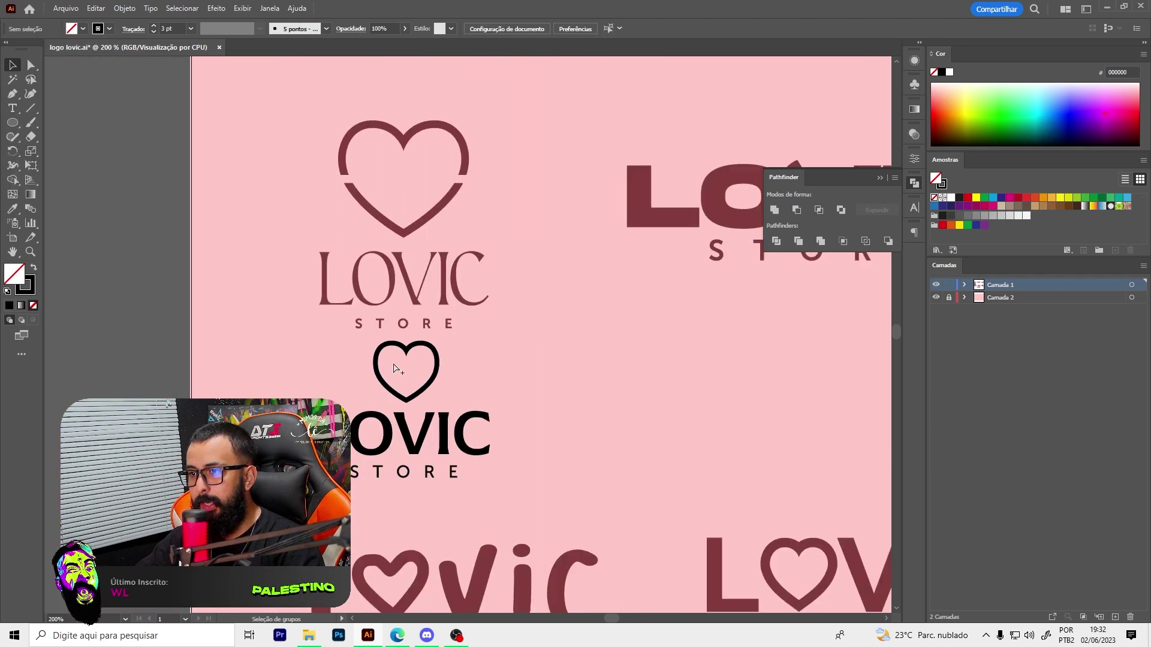
scroll(400, 381, "up", 2)
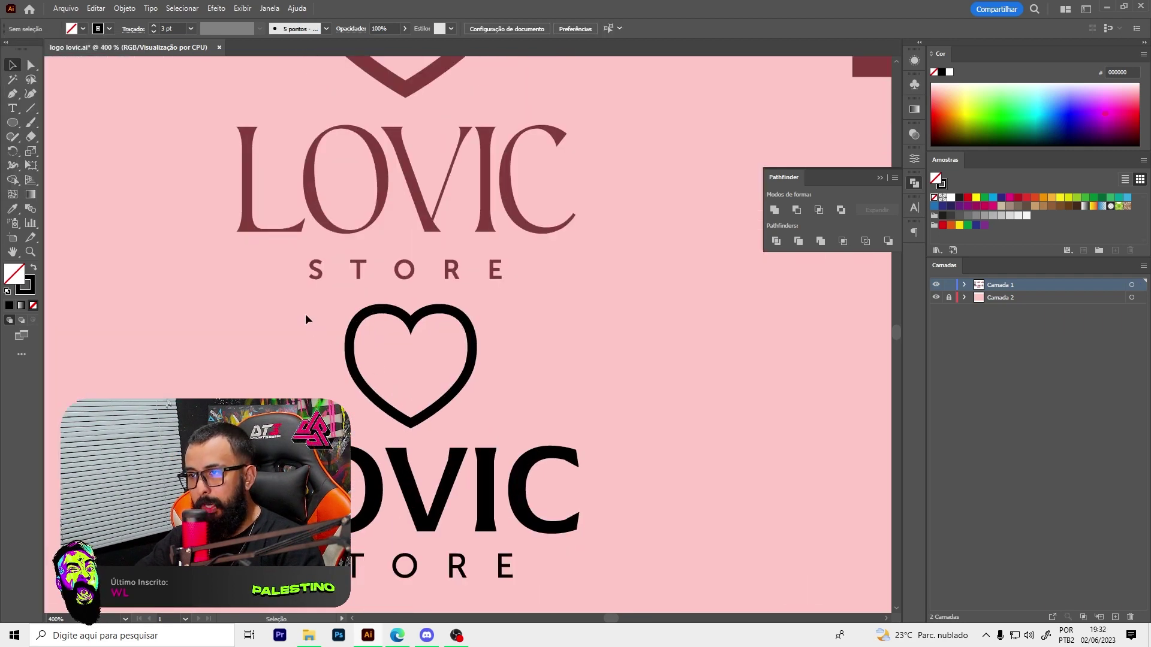
left_click_drag(306, 319, 408, 370)
left_click(124, 8)
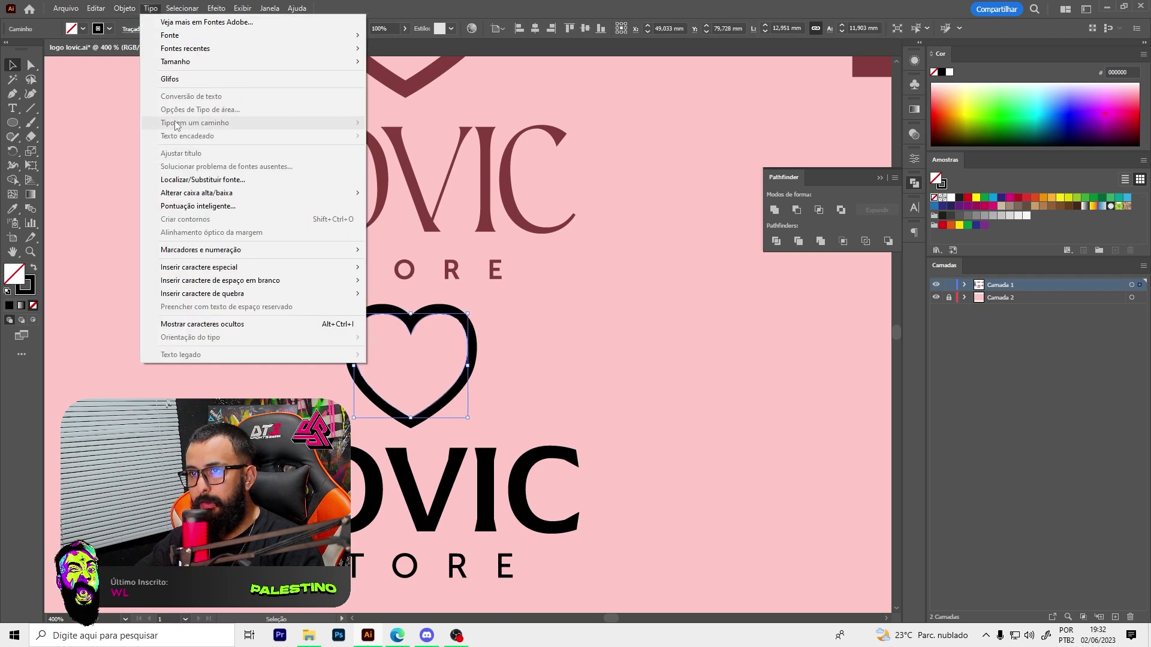
mouse_move(145, 307)
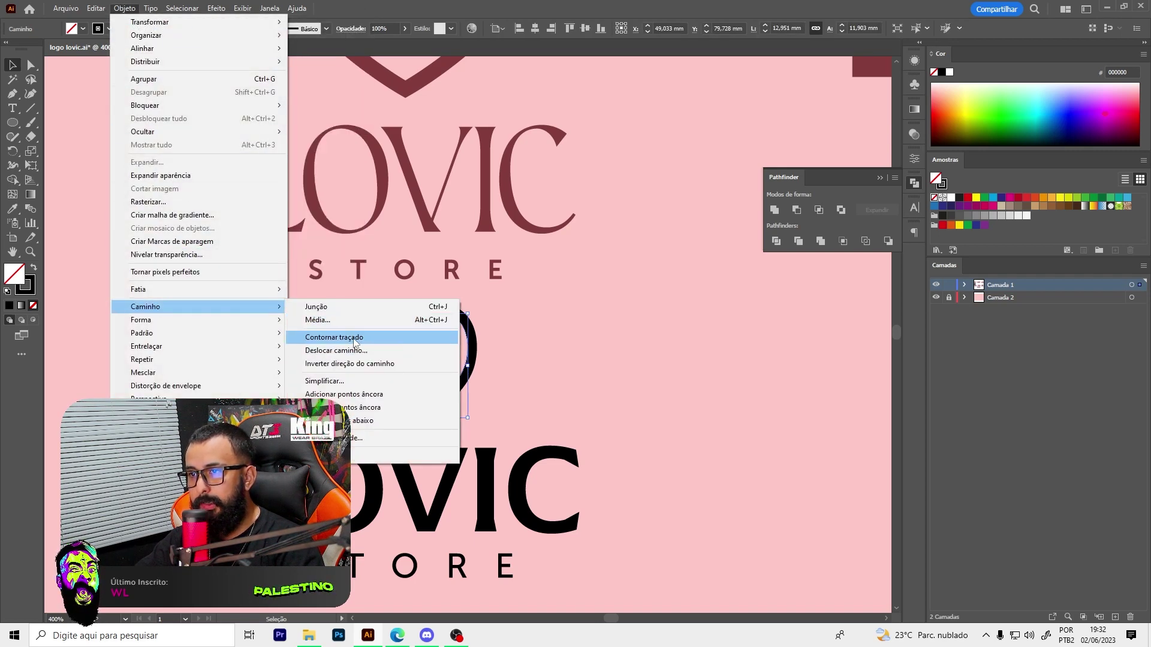
Outline the heart's stroke and draw a thin rectangle across its middle
left_click(334, 337)
scroll(450, 376, "up", 1)
key("m")
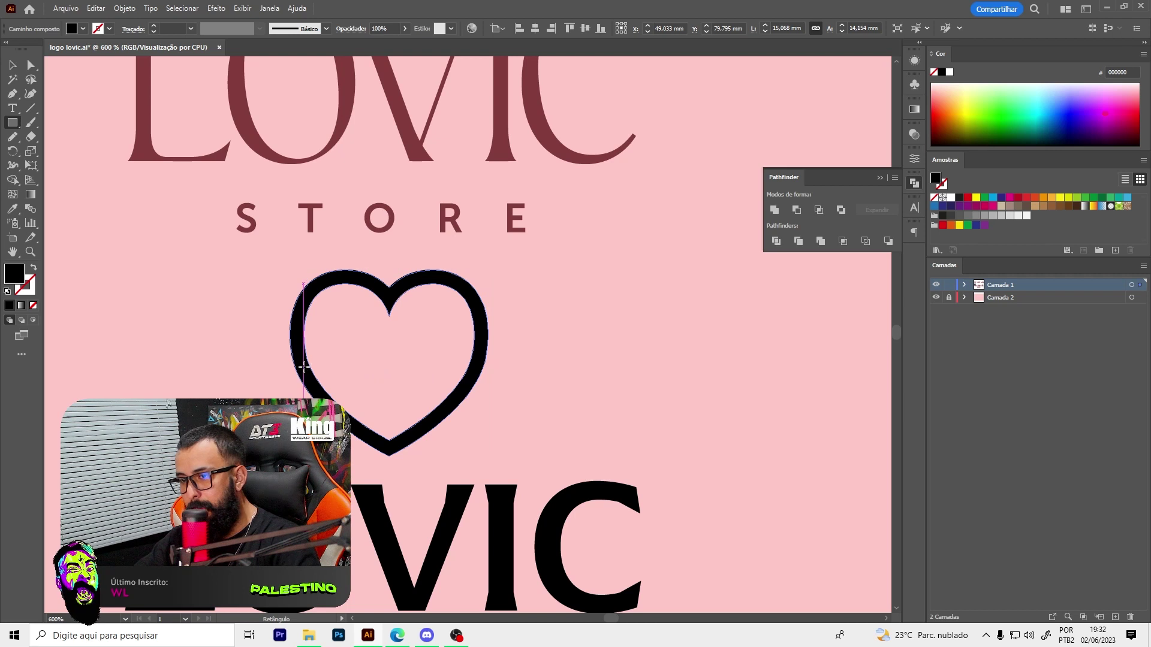
left_click_drag(262, 376, 517, 355)
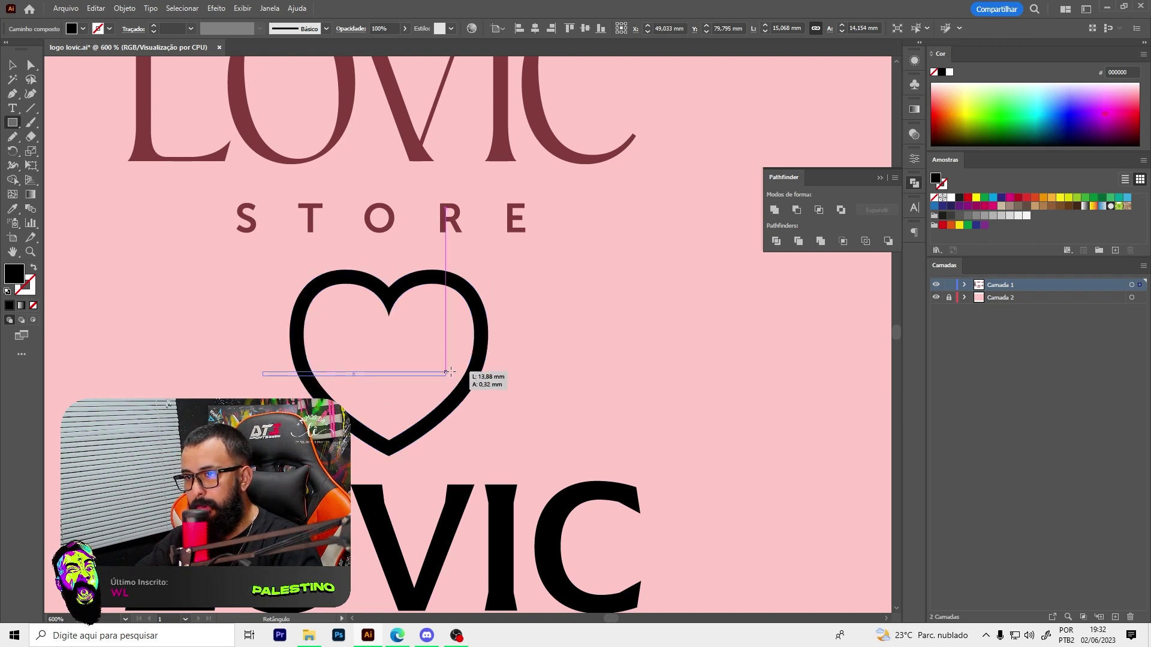
key("v")
Nudge the bar into place and subtract it from the heart with Pathfinder Minus Front
left_click(485, 317, "shift")
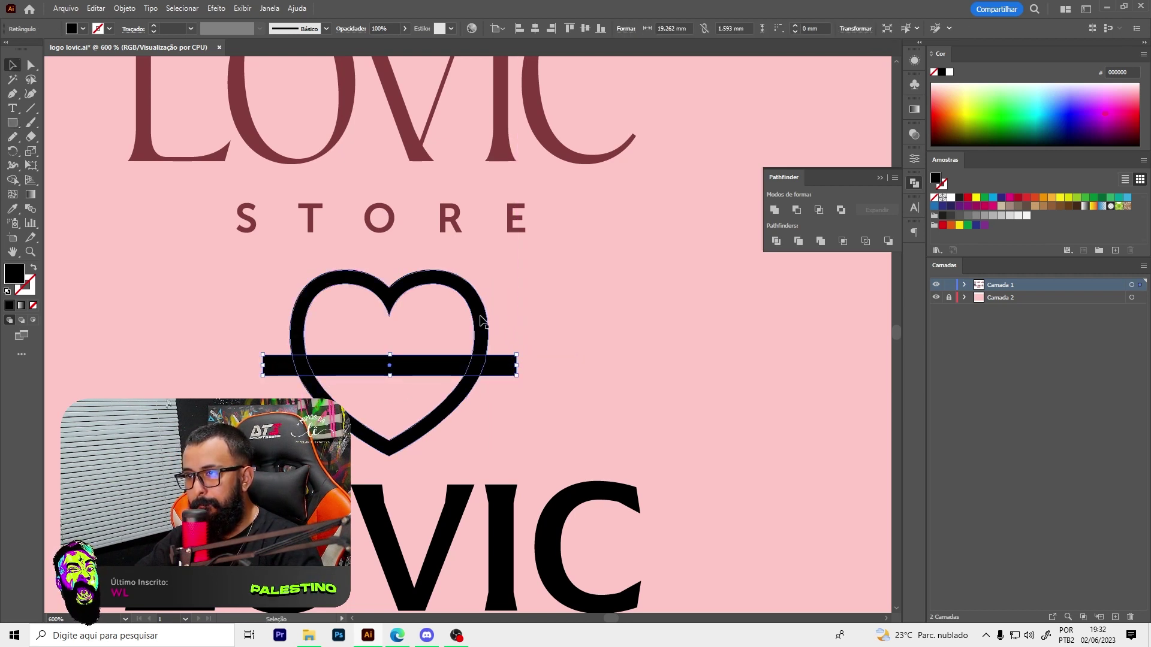
left_click(534, 354)
left_click_drag(510, 371, 510, 360)
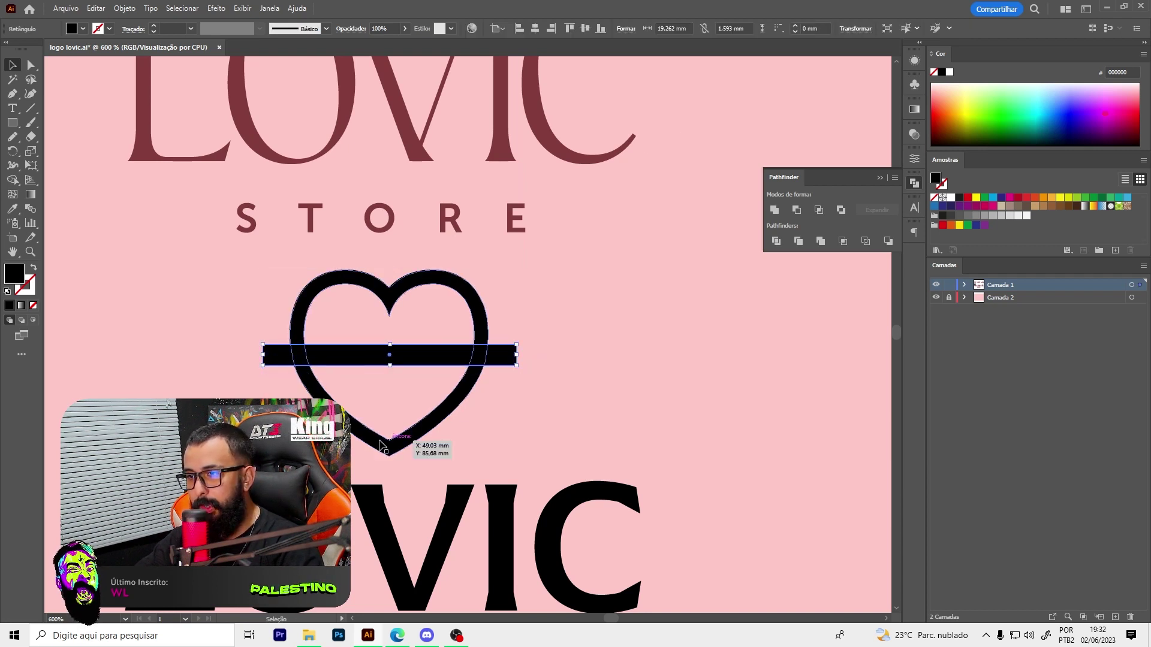
left_click(483, 313, "shift")
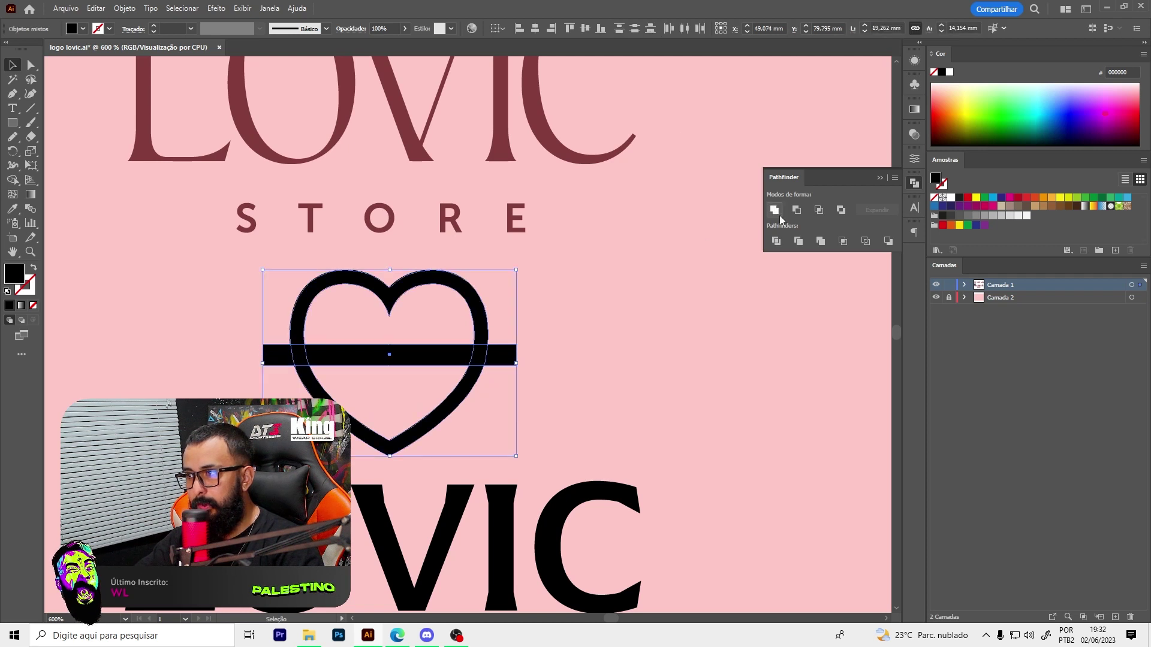
left_click(797, 210)
left_click(515, 330)
scroll(511, 335, "down", 3)
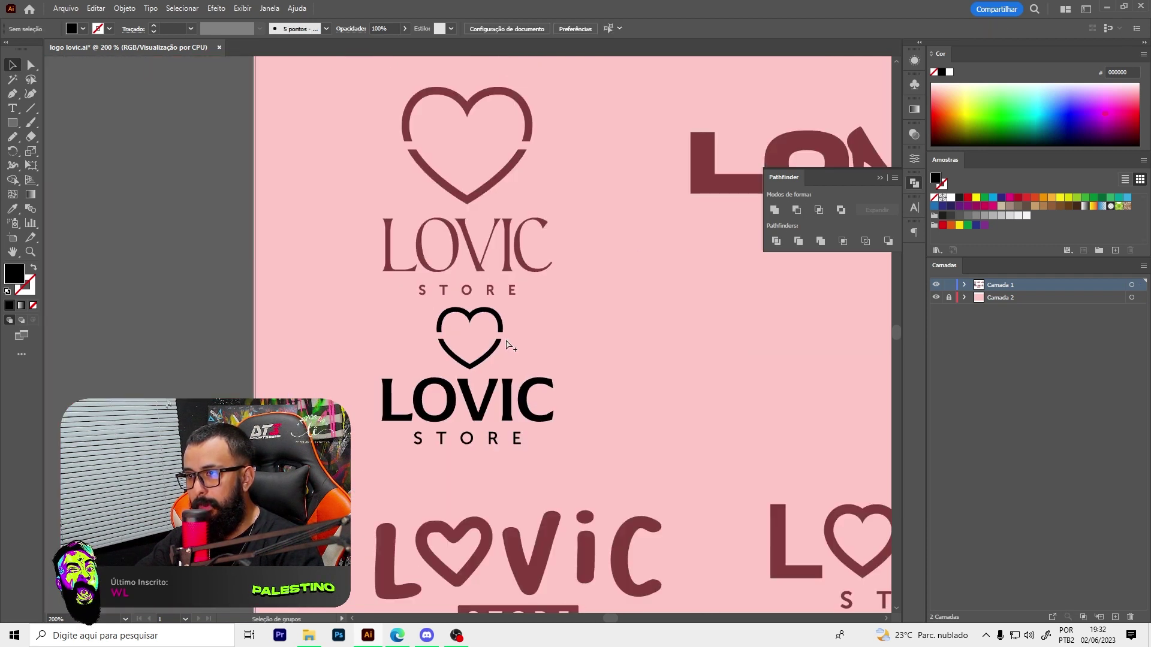
Shrink the black LOVIC STORE wordmark, move it and the heart lower, then switch to the browser
left_click(473, 375)
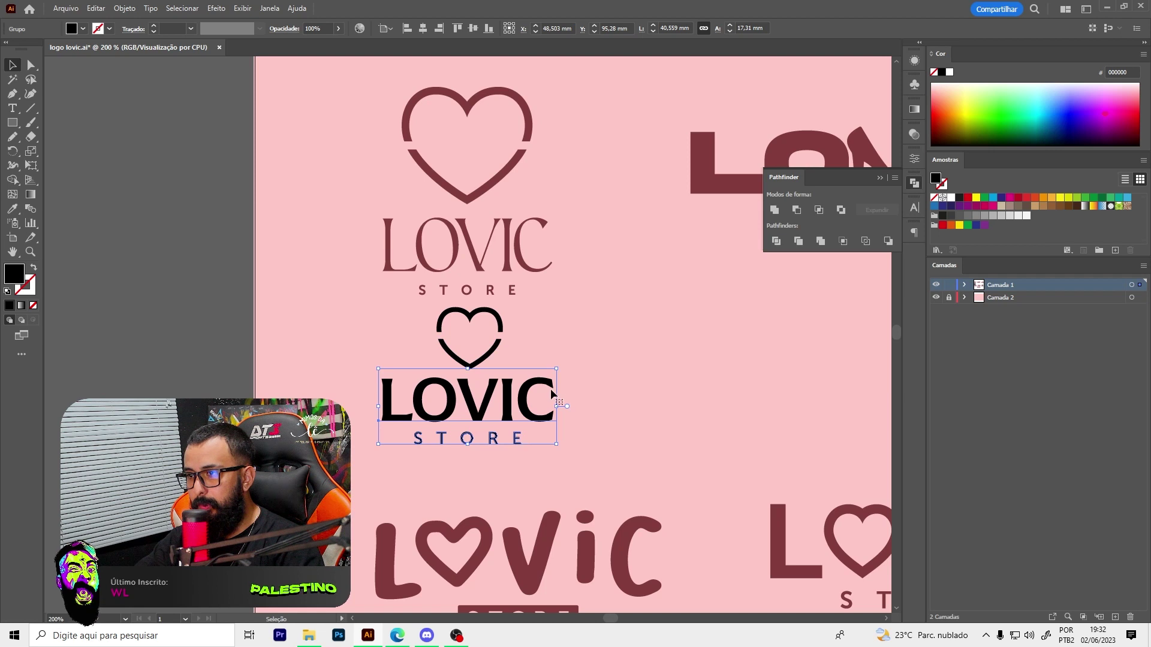
left_click_drag(557, 370, 540, 373)
left_click(489, 358, "shift")
left_click_drag(489, 359, 490, 392)
left_click(516, 368)
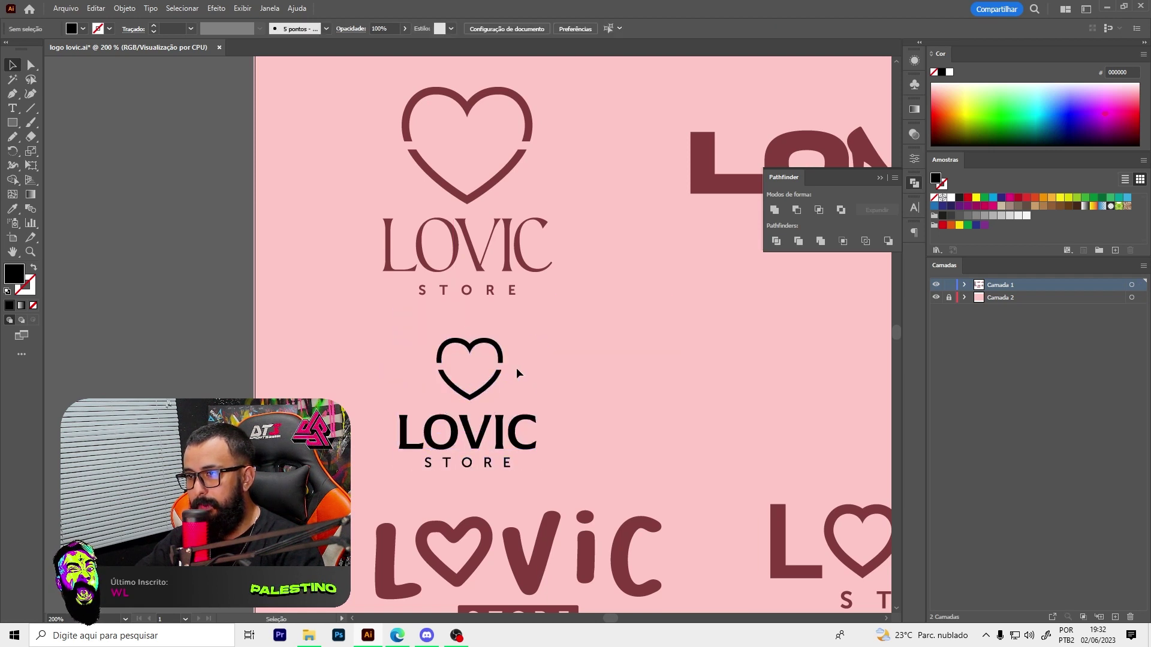
scroll(479, 366, "down", 1)
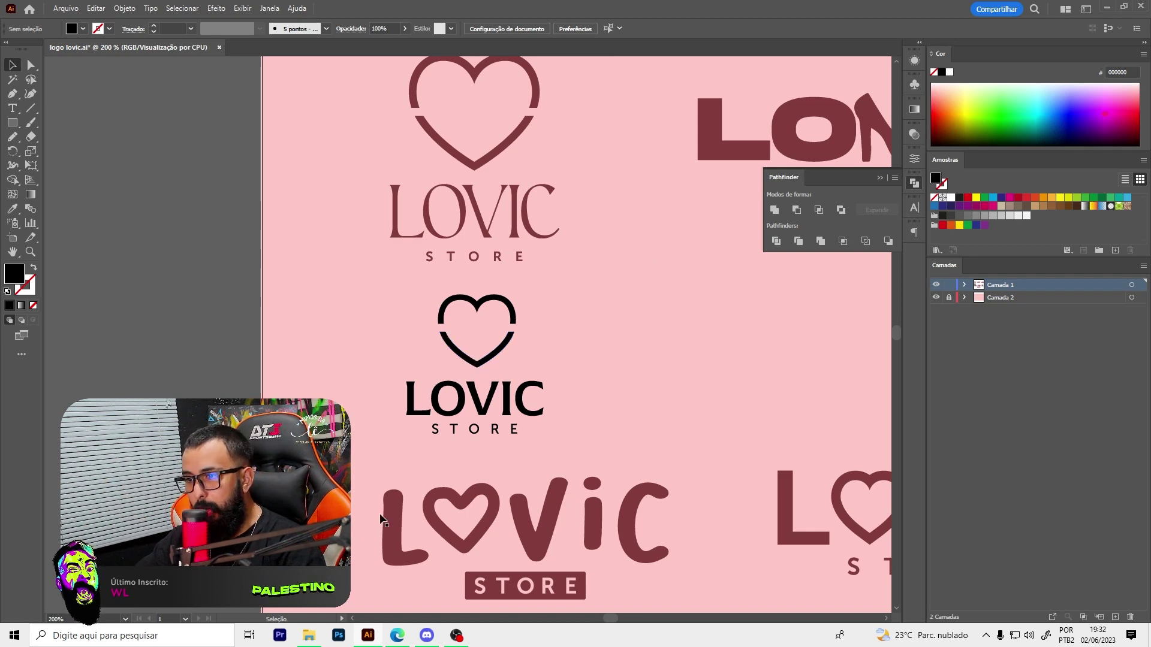
left_click(391, 634)
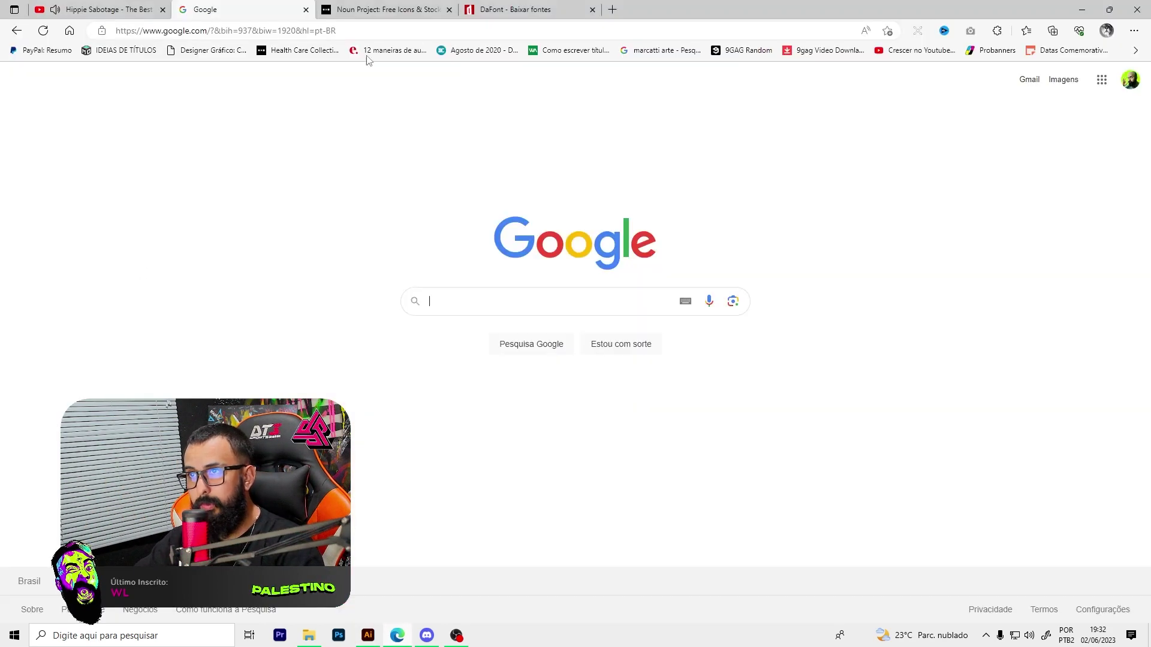
Search Google Images for 'MARROM E ROSA LOGO moda'
left_click(502, 297)
type("MARROM E ROSA LO")
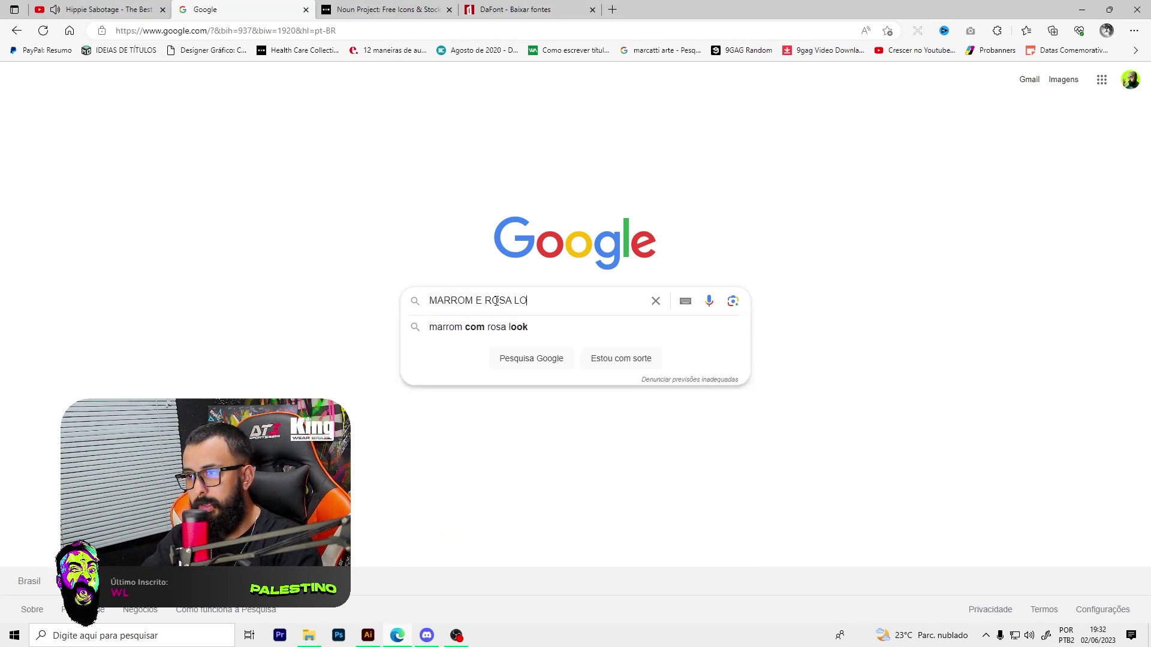
key("Return")
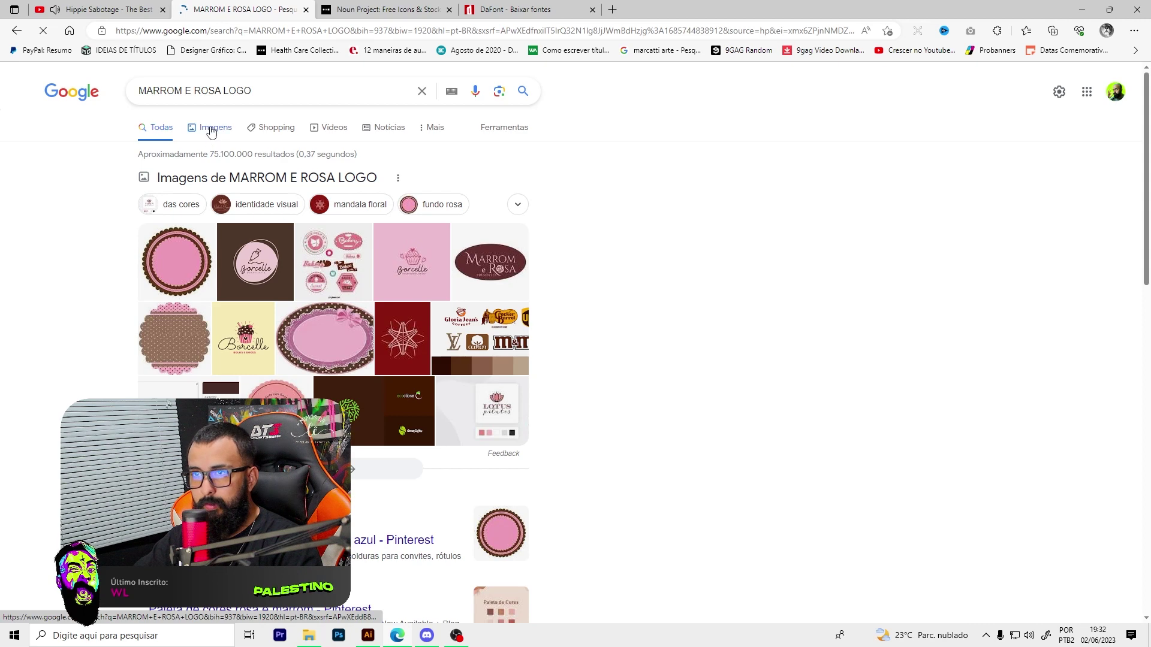
left_click(211, 129)
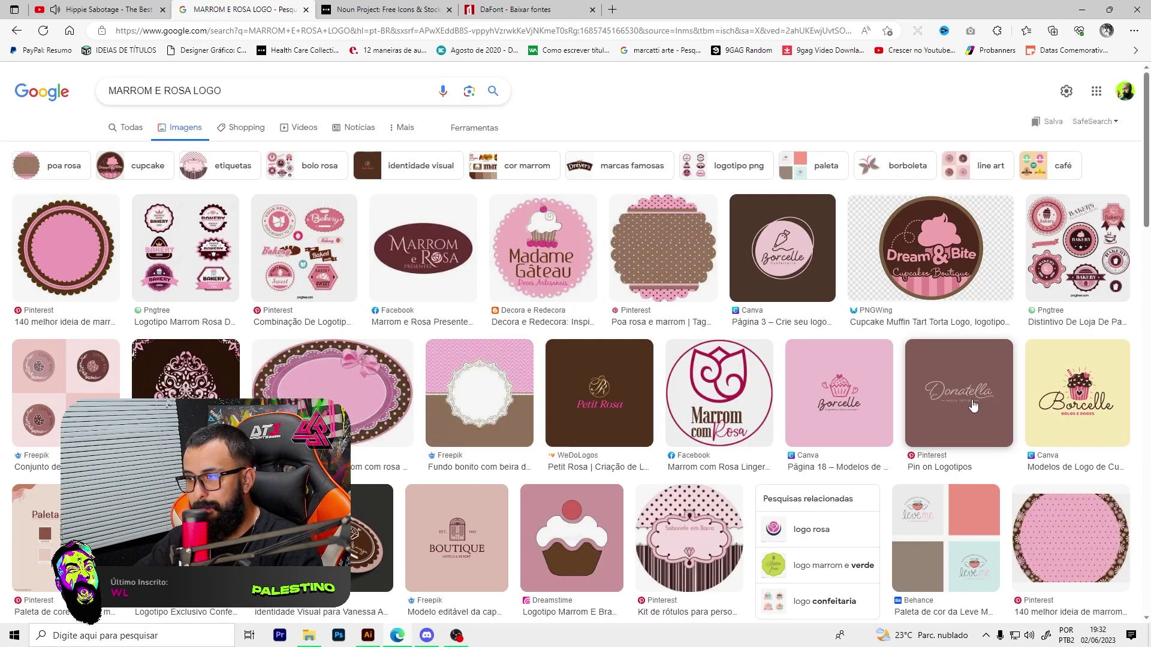
left_click(237, 89)
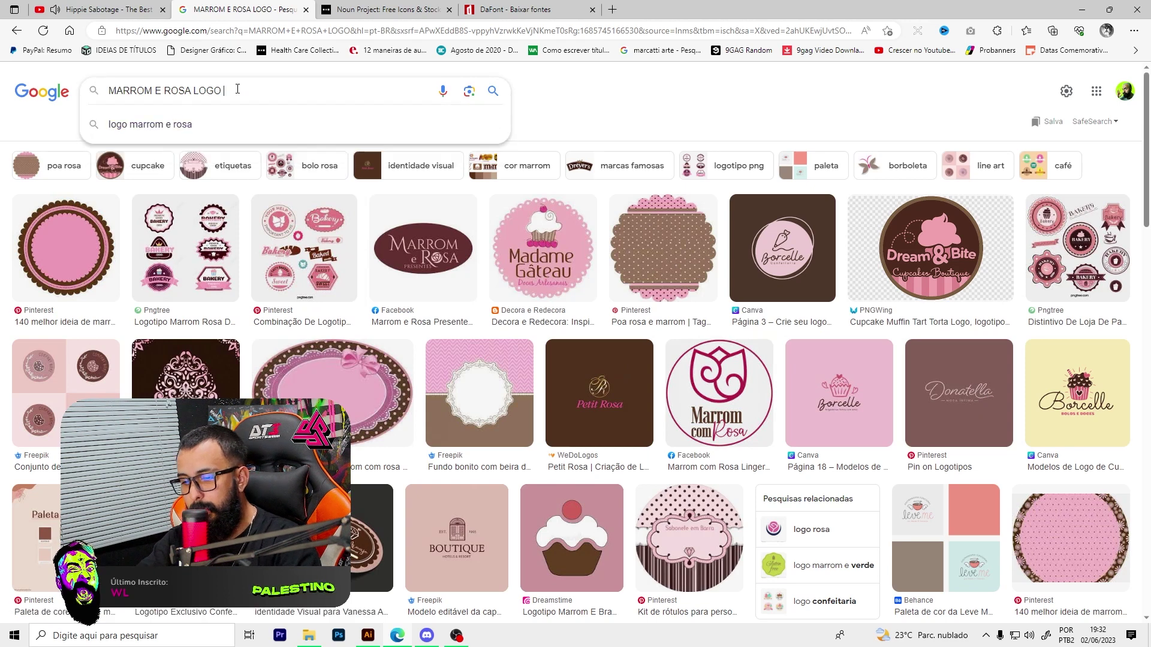
type("moda")
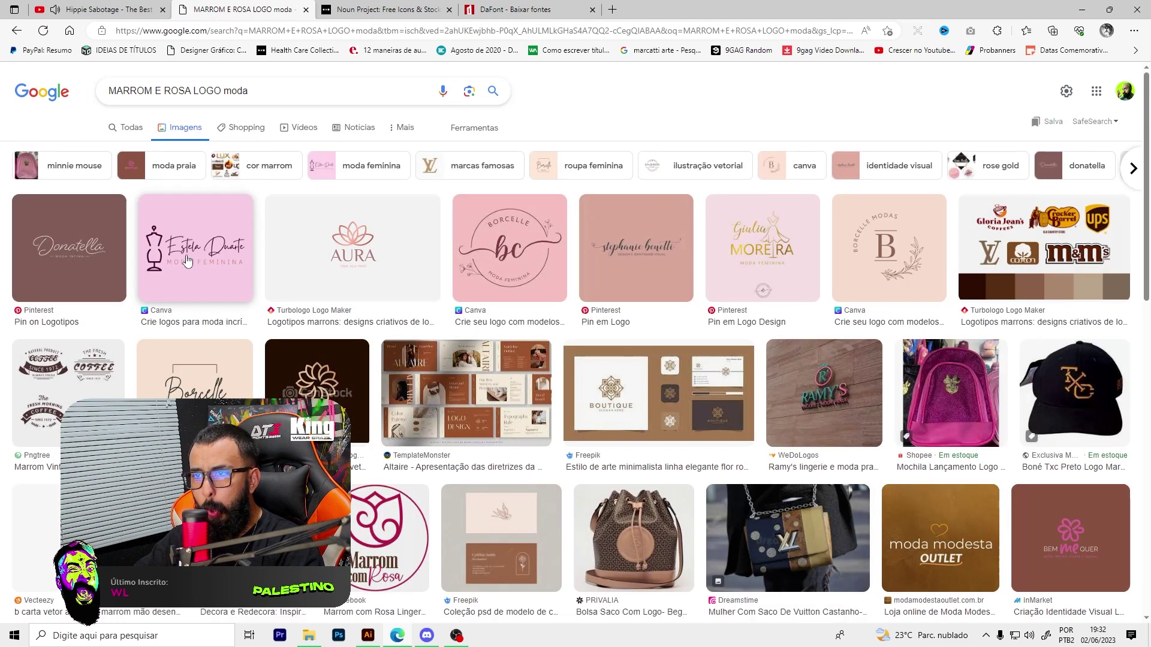
Preview a few brown-and-pink logo results, then return to Illustrator
left_click(345, 275)
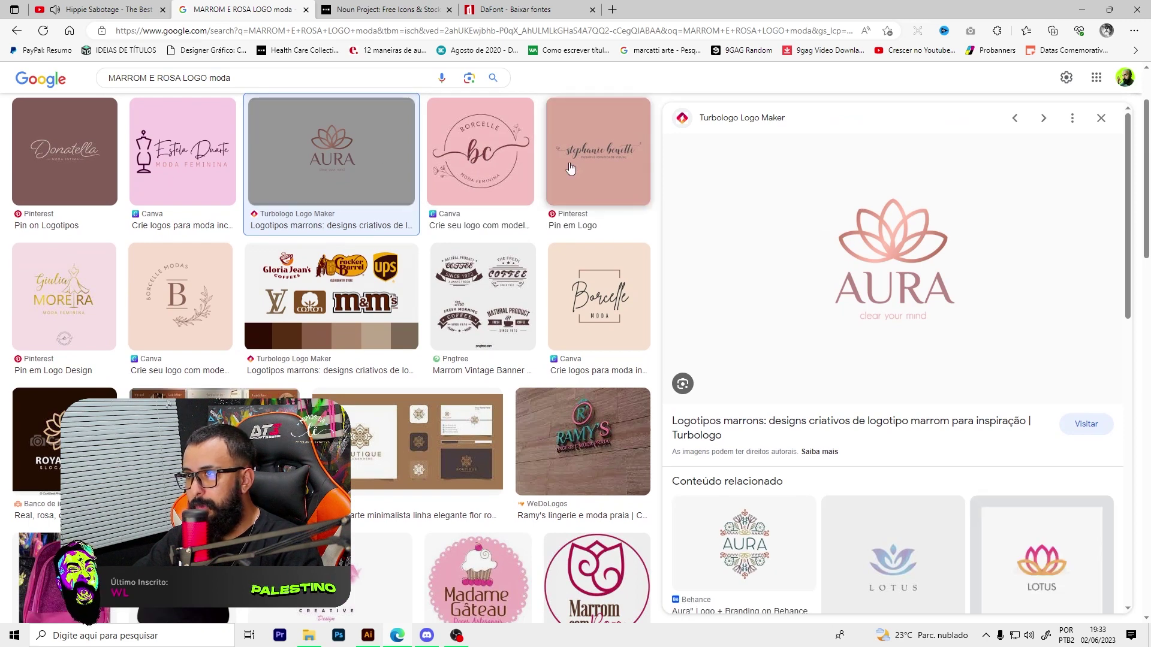
scroll(210, 335, "down", 1)
left_click(93, 378)
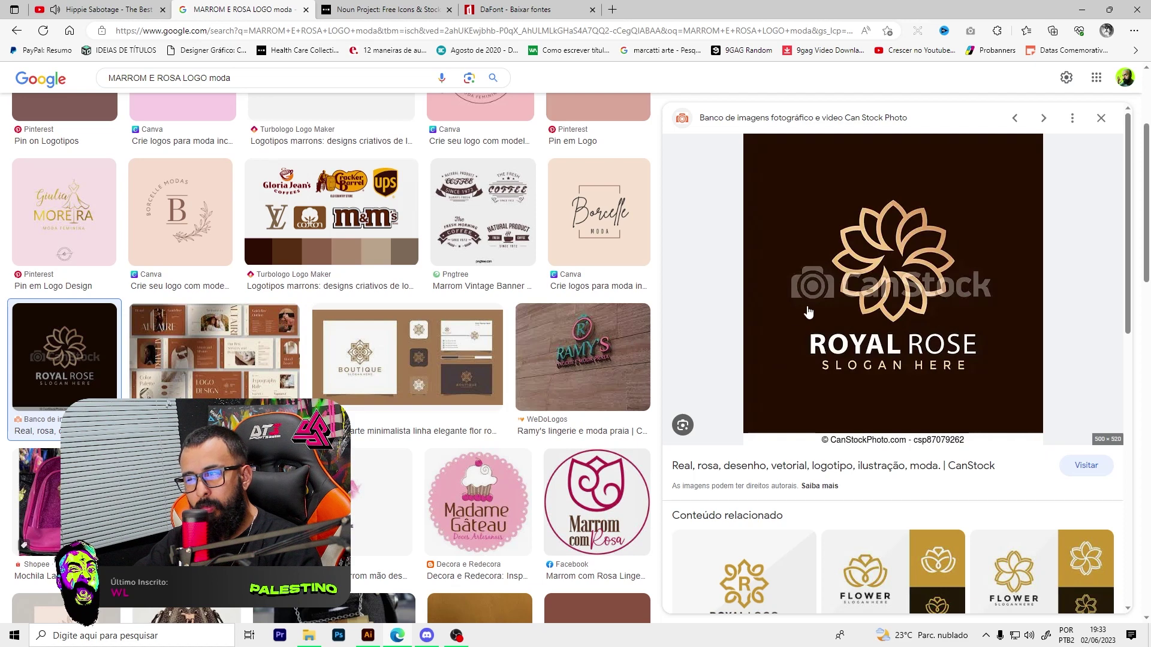
scroll(547, 286, "up", 3)
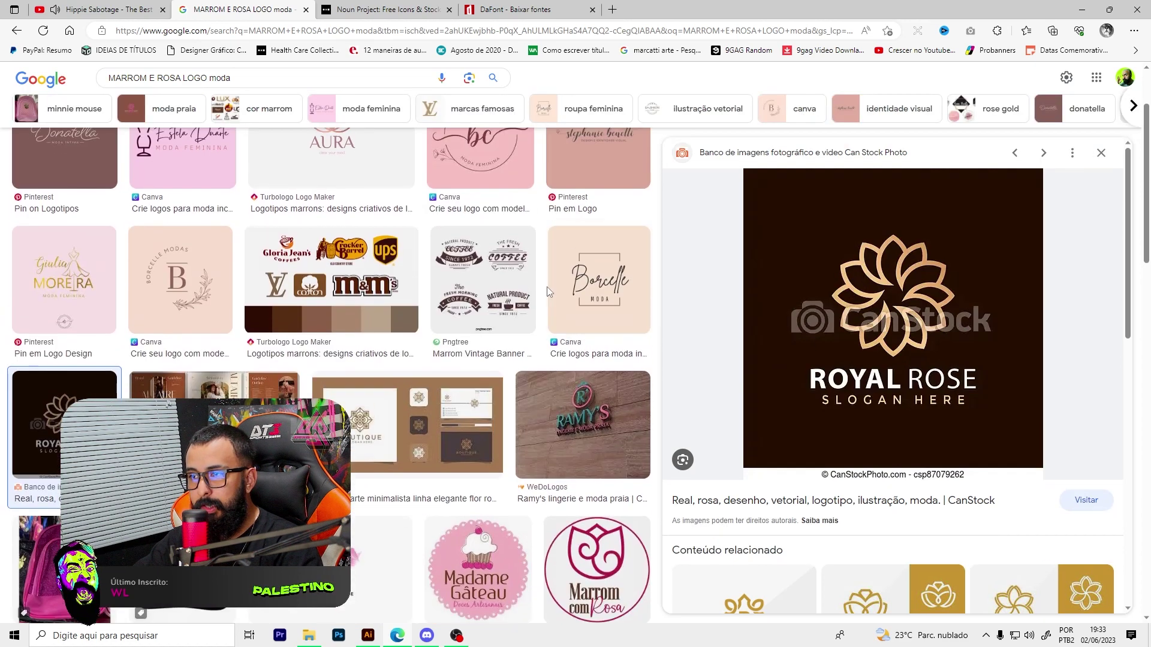
key("alt+Tab")
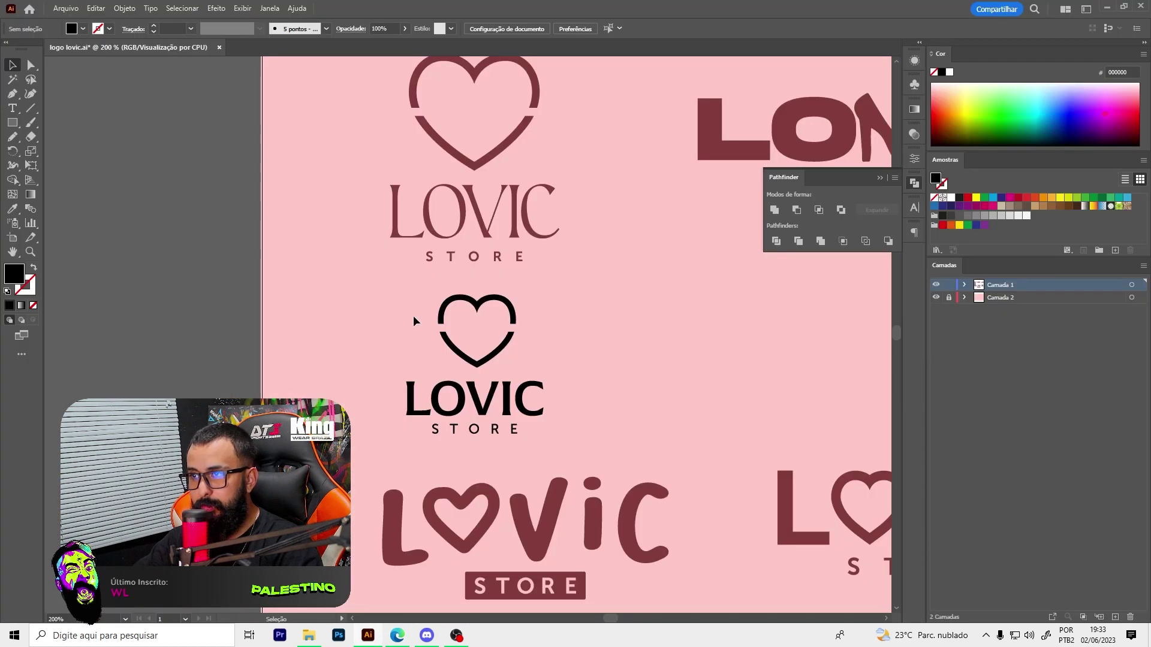
Eyedrop the upper logo's maroon onto the black heart and LOVIC STORE text
left_click(489, 357)
left_click_drag(360, 306, 591, 444)
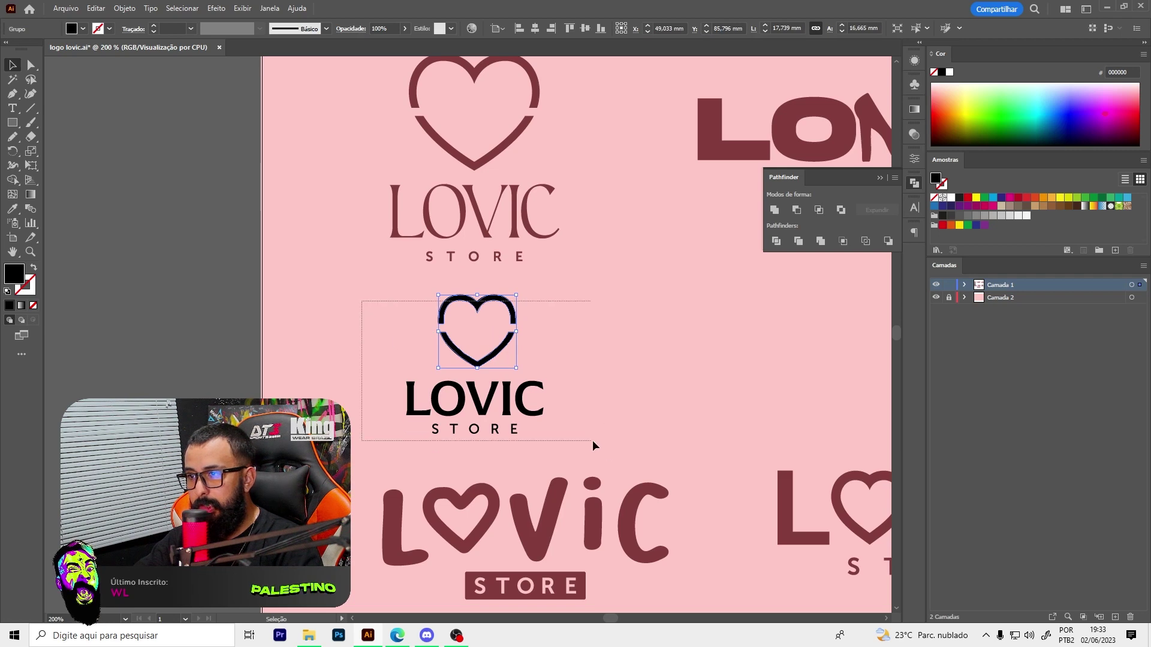
left_click(12, 208)
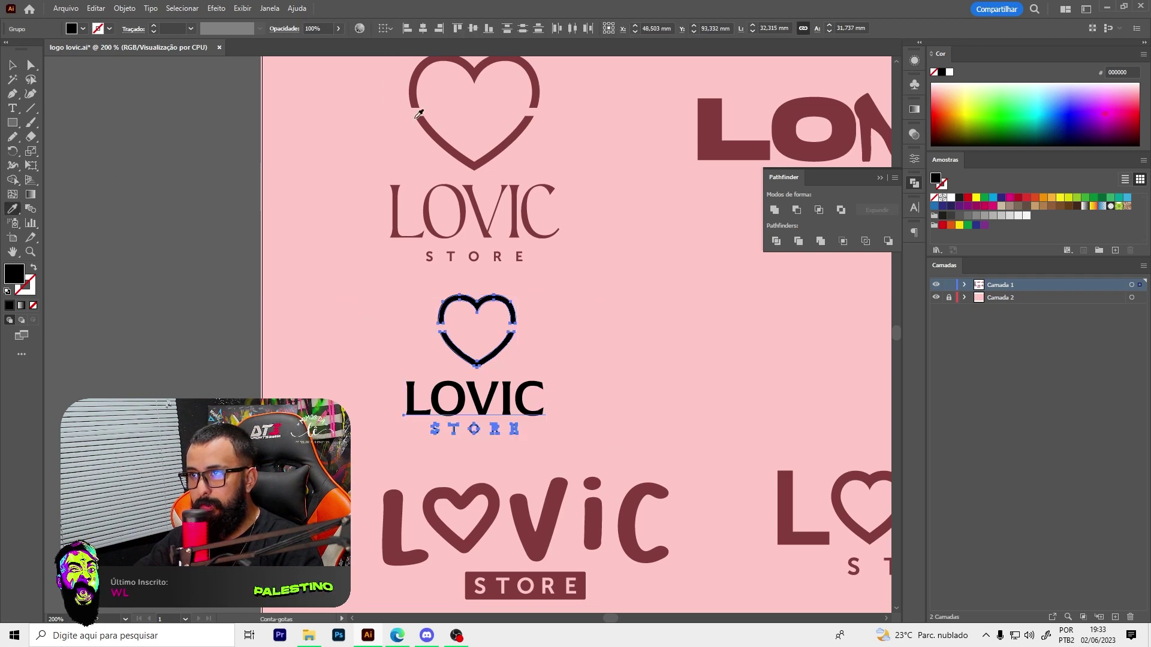
left_click(415, 86)
key("v")
key("ctrl+minus")
key("ctrl+minus")
left_click(524, 303)
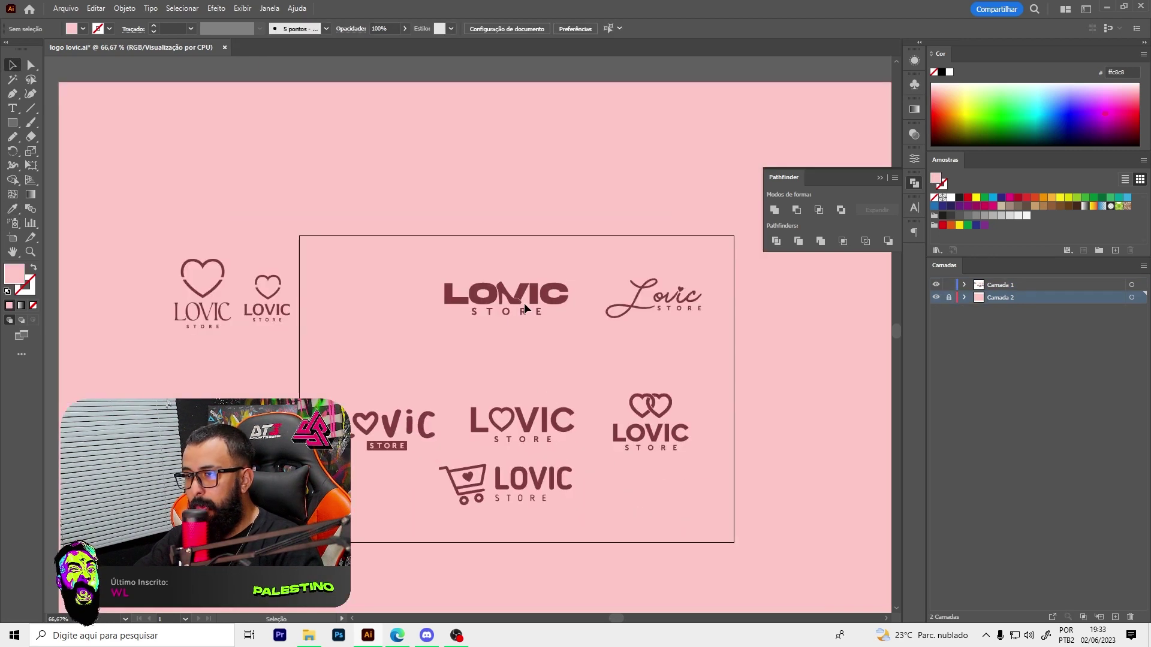
scroll(524, 304, "up", 2)
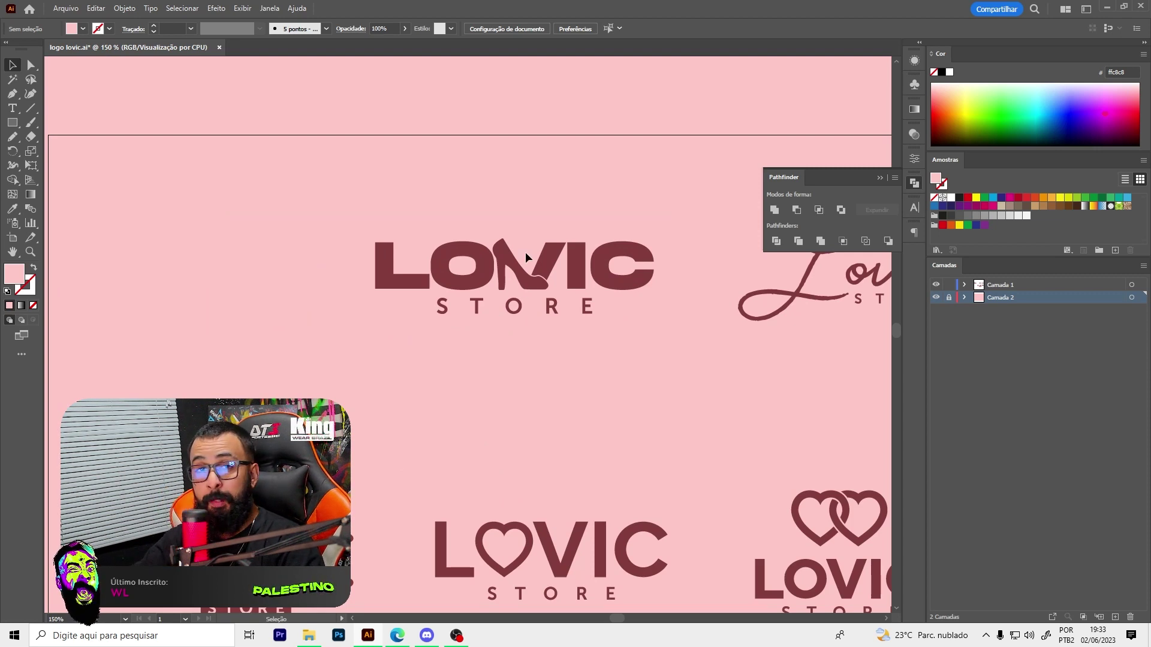
scroll(567, 266, "up", 1)
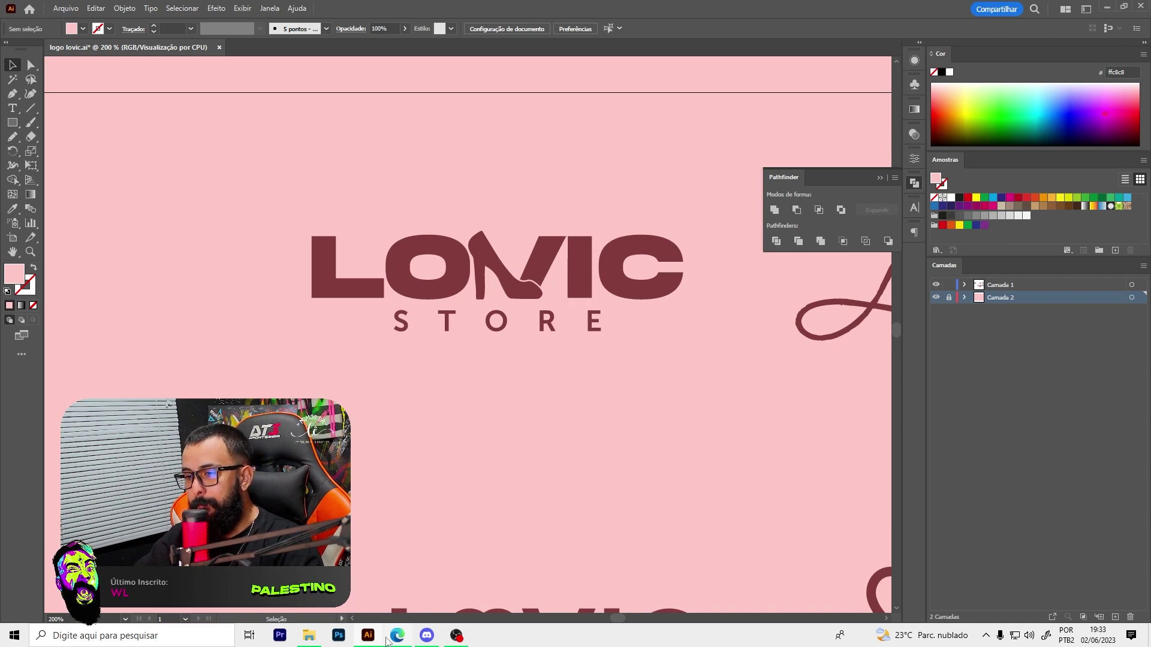
mouse_move(397, 635)
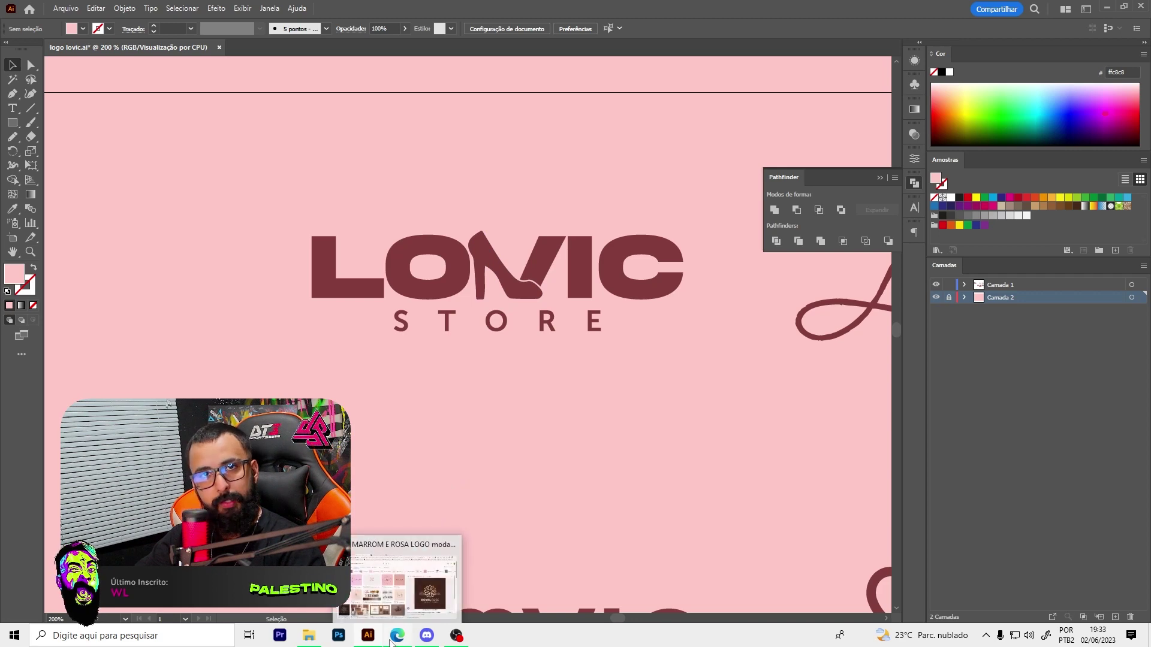
Search The Noun Project for 'high heels' icons
left_click(399, 644)
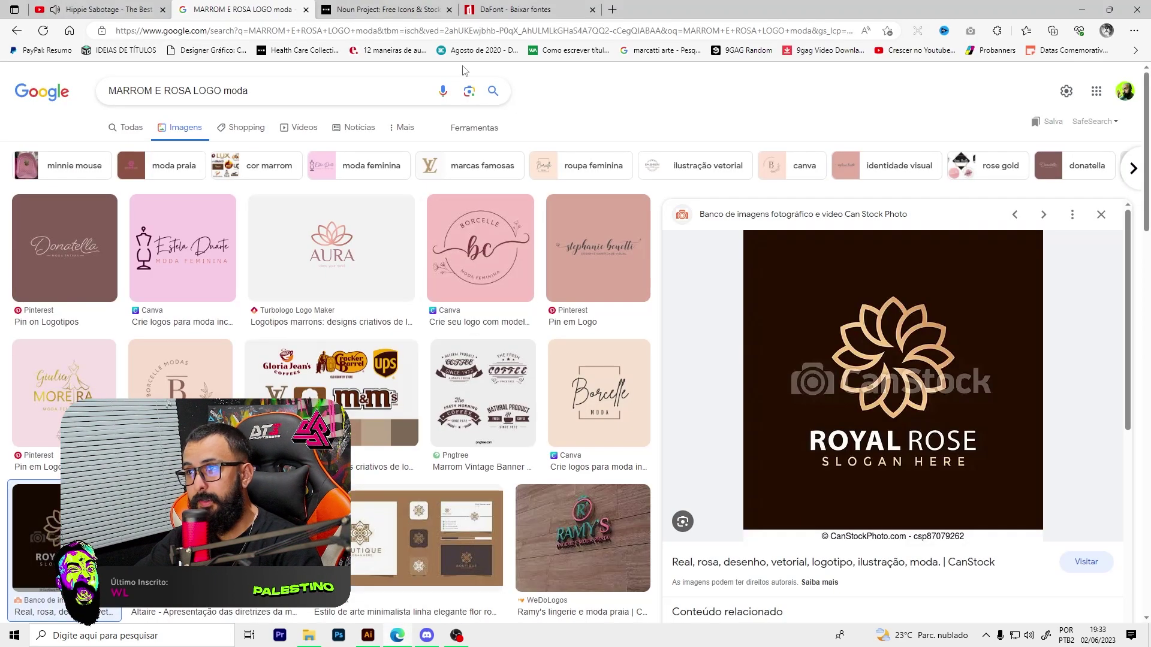
left_click(387, 8)
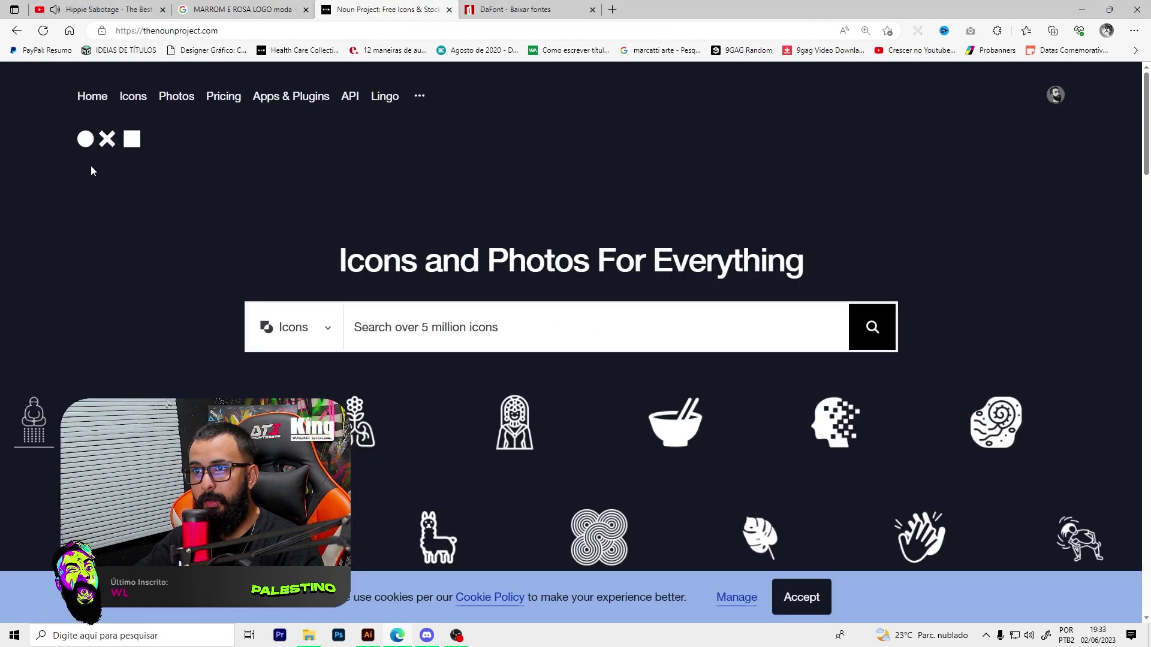
left_click(449, 331)
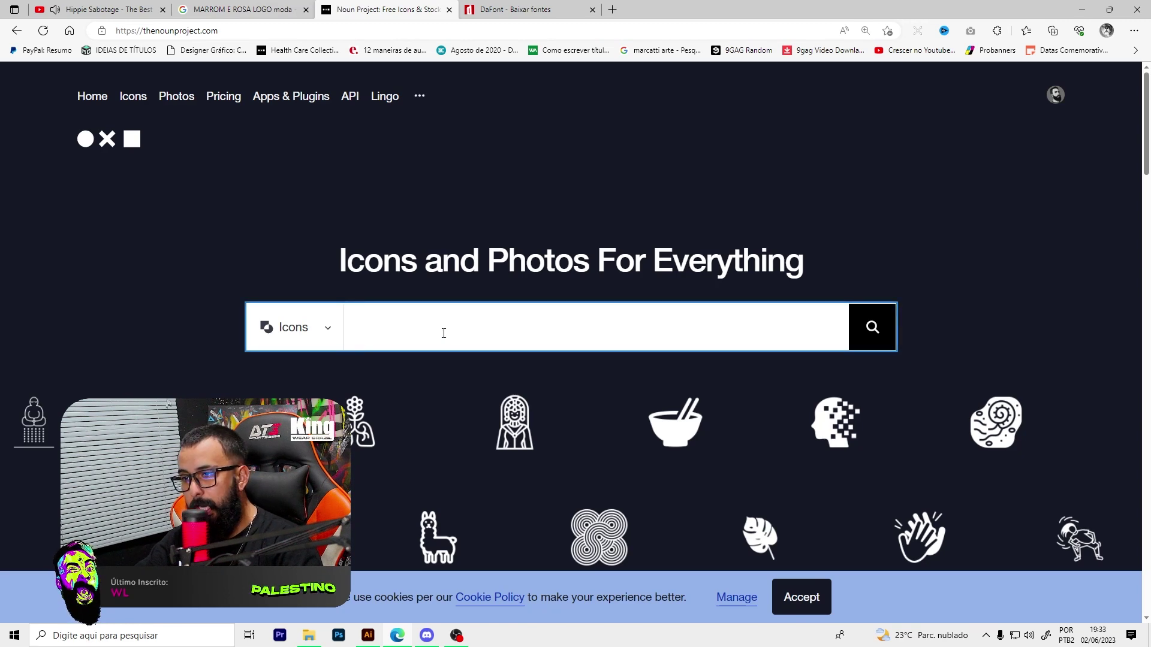
type("high he")
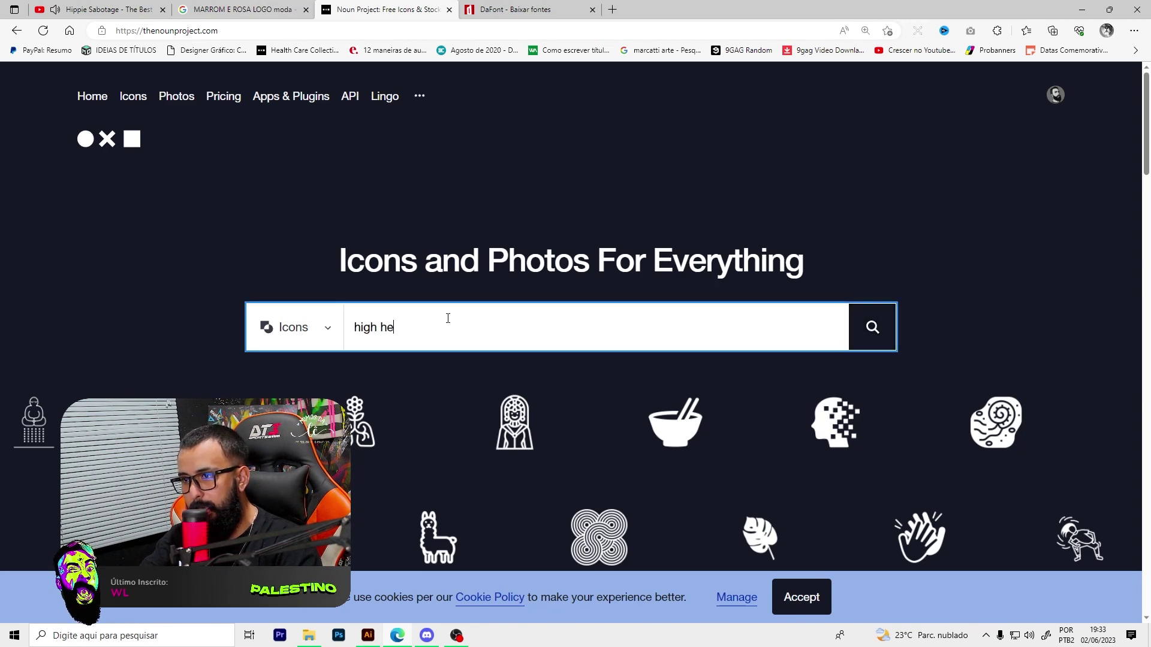
type("els")
key("Return")
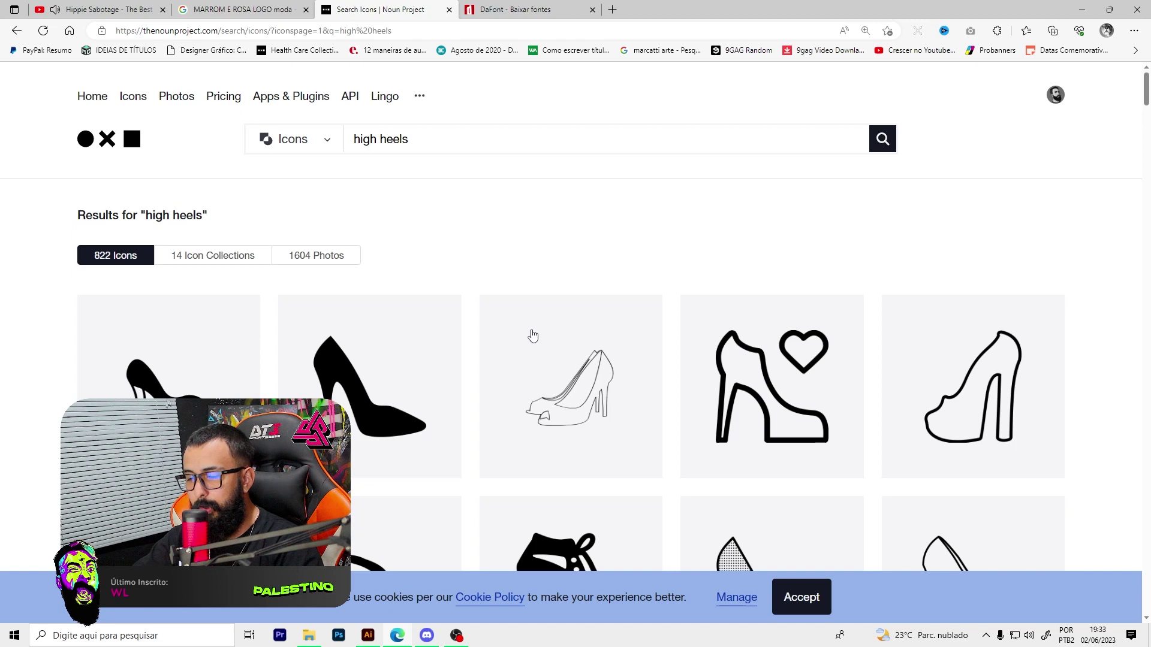
scroll(311, 307, "down", 3)
scroll(419, 238, "down", 5)
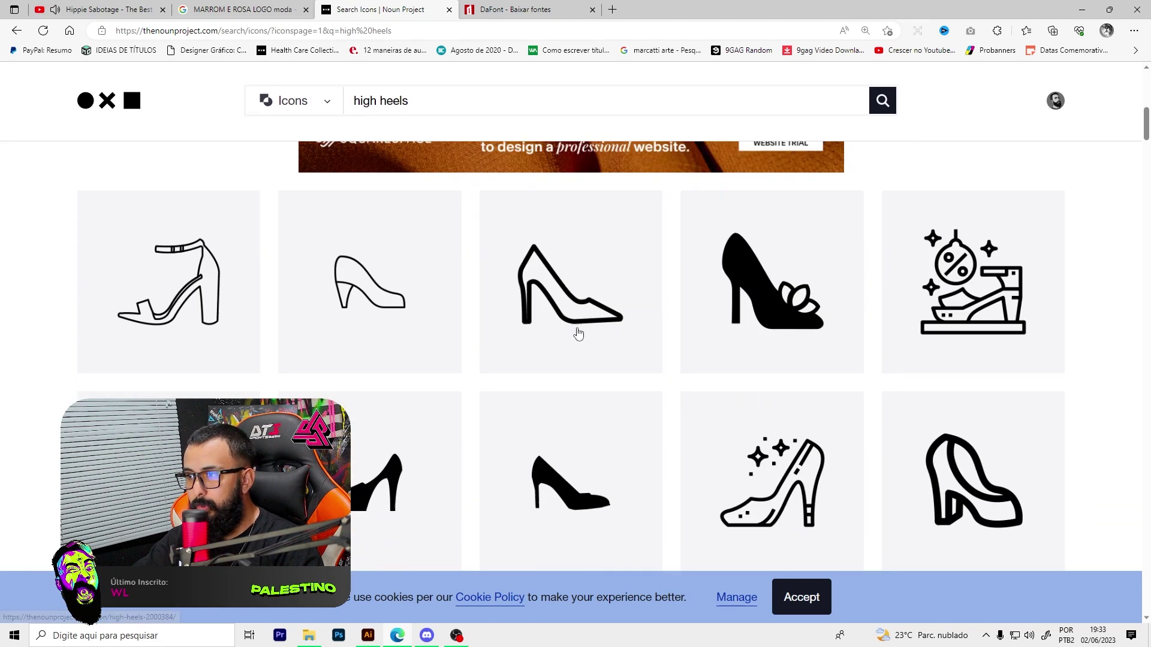
scroll(473, 396, "up", 7)
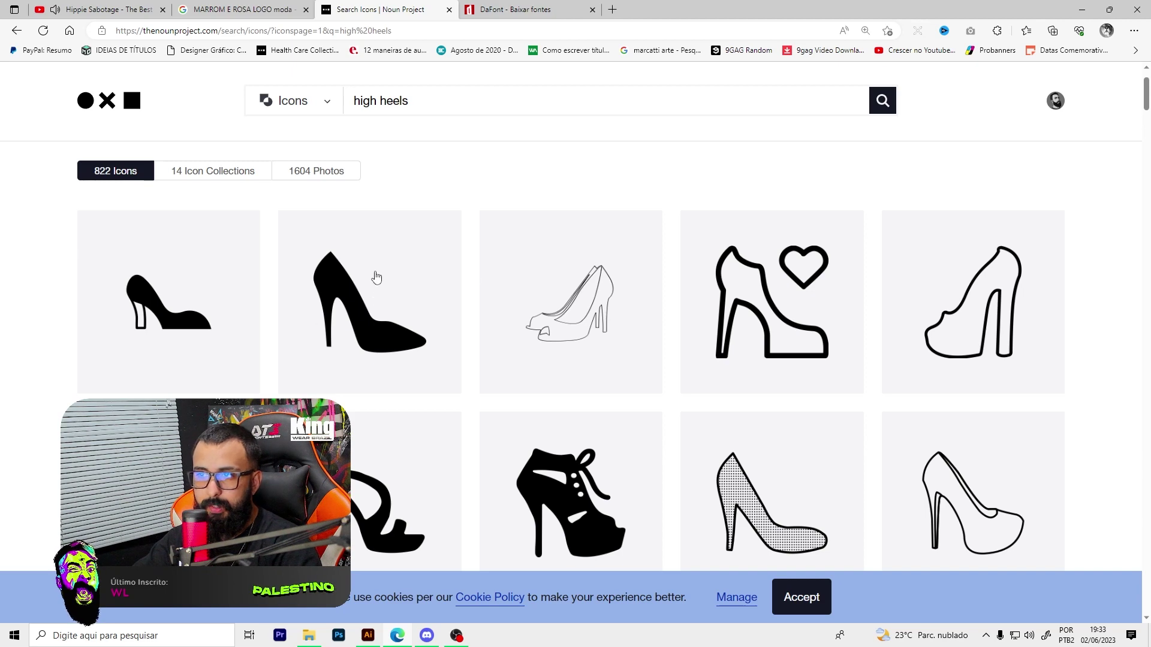
Download the solid black High Heel icon as SVG with the free basic licence
left_click(382, 296)
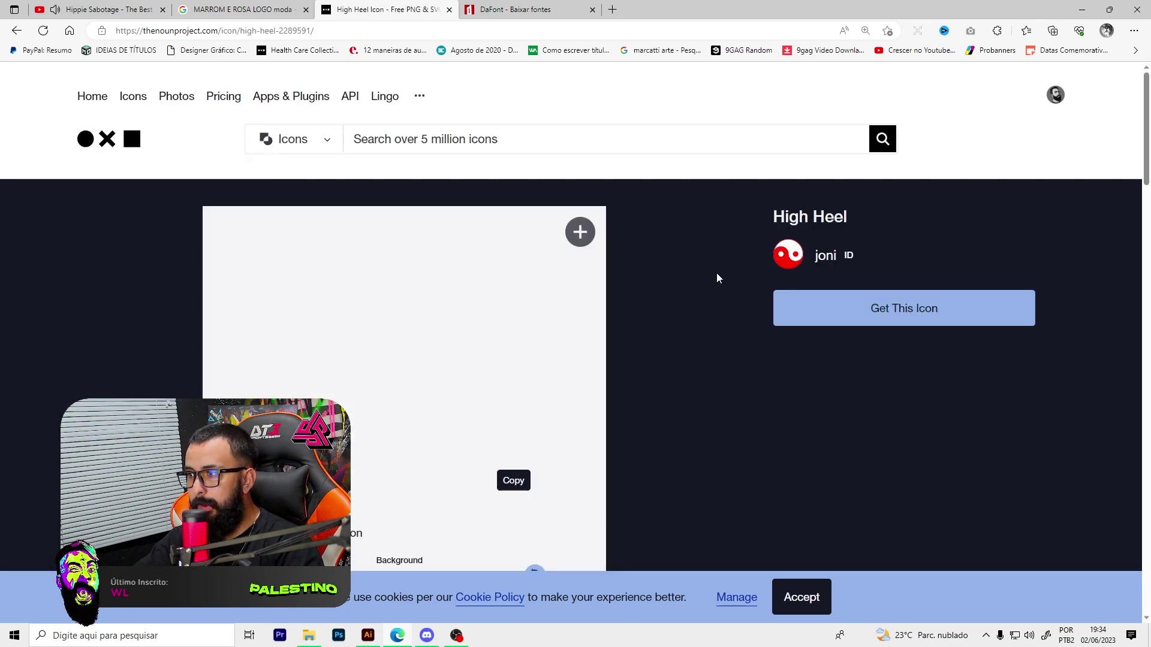
left_click(839, 306)
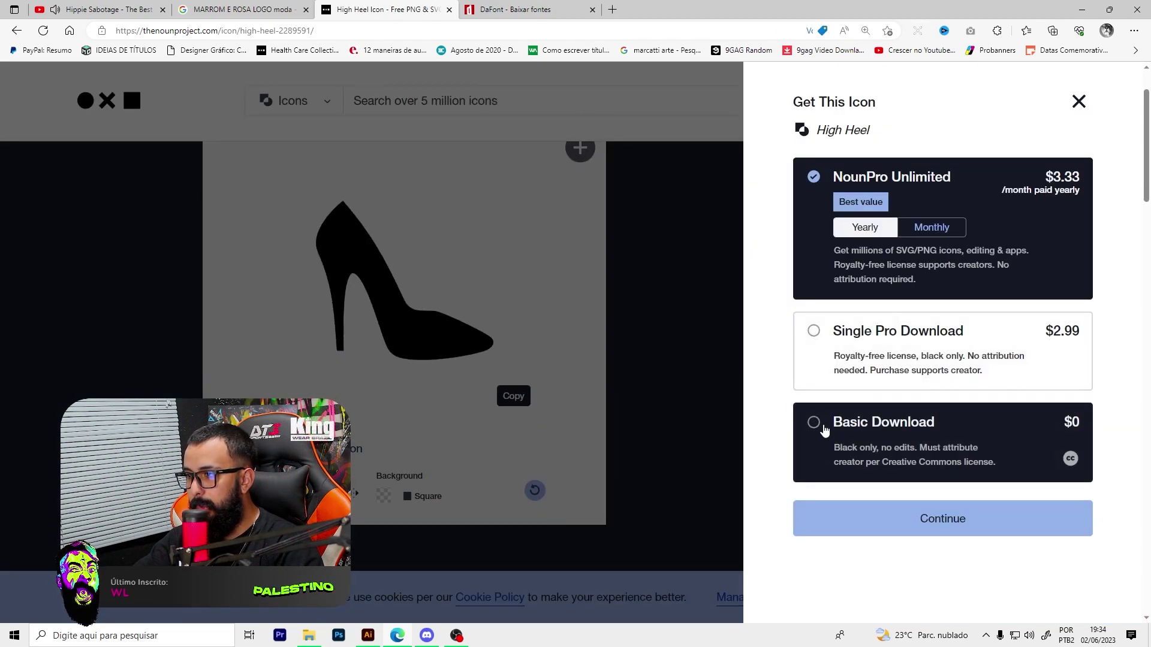
left_click(874, 428)
left_click(932, 519)
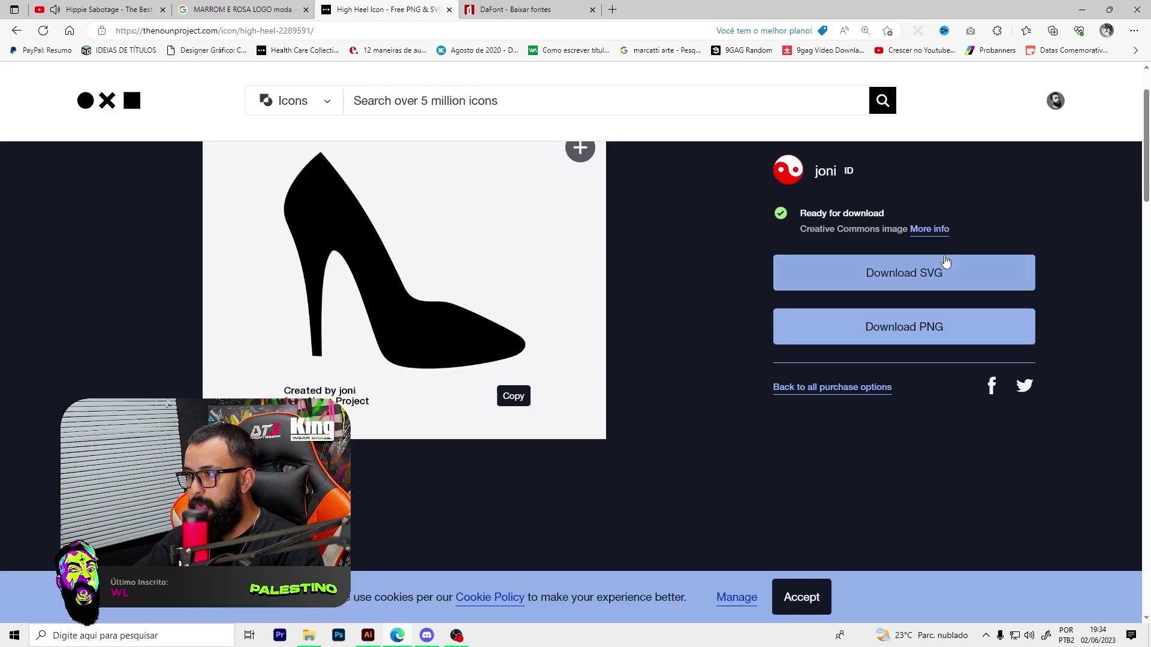
left_click(895, 276)
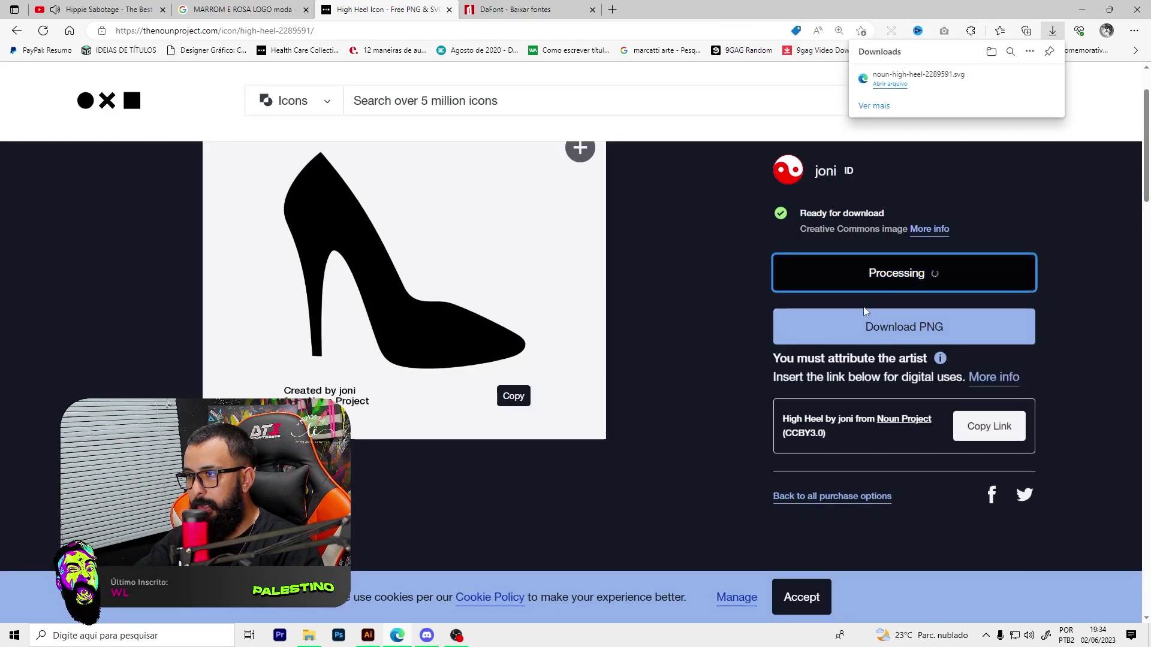
left_click_drag(919, 78, 371, 630)
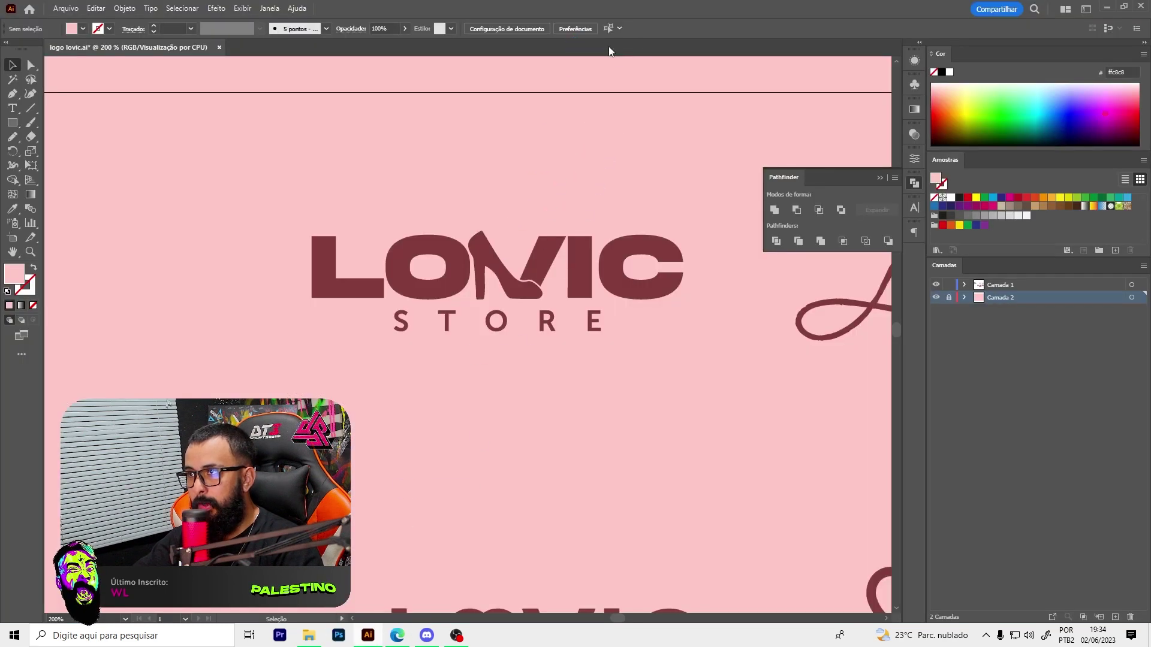
Open the downloaded SVG in Illustrator, ungroup it and copy the black shoe shape
left_click_drag(370, 629, 609, 46)
scroll(346, 188, "up", 1)
scroll(365, 199, "down", 2)
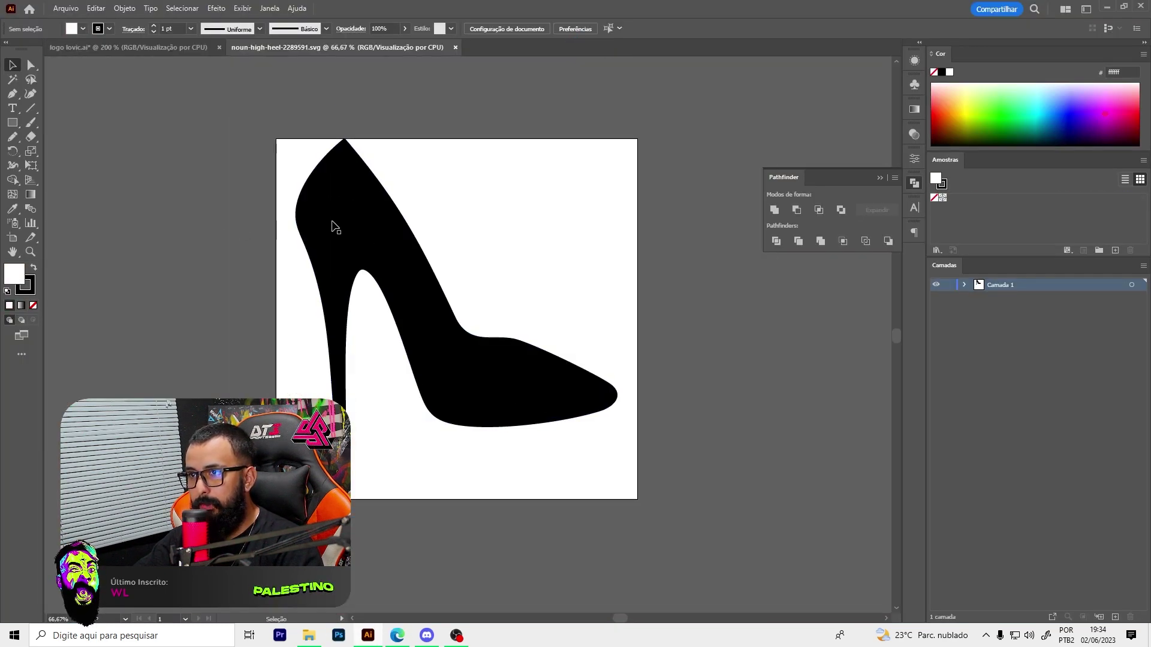
left_click(352, 229)
key("ctrl+shift+g")
left_click(378, 264)
key("a")
key("ctrl+c")
Paste the shoe onto unlocked layer Camada 1 of logo lovic.ai and shrink it small
left_click(189, 48)
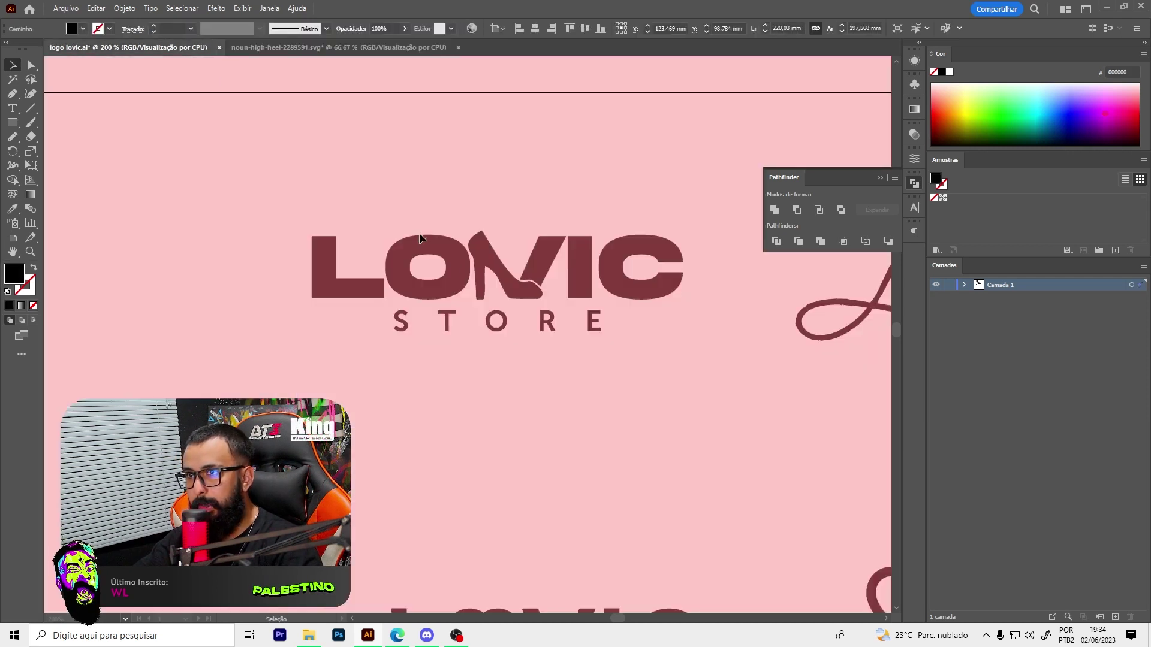
key("ctrl+v")
left_click(691, 337)
left_click(1011, 285)
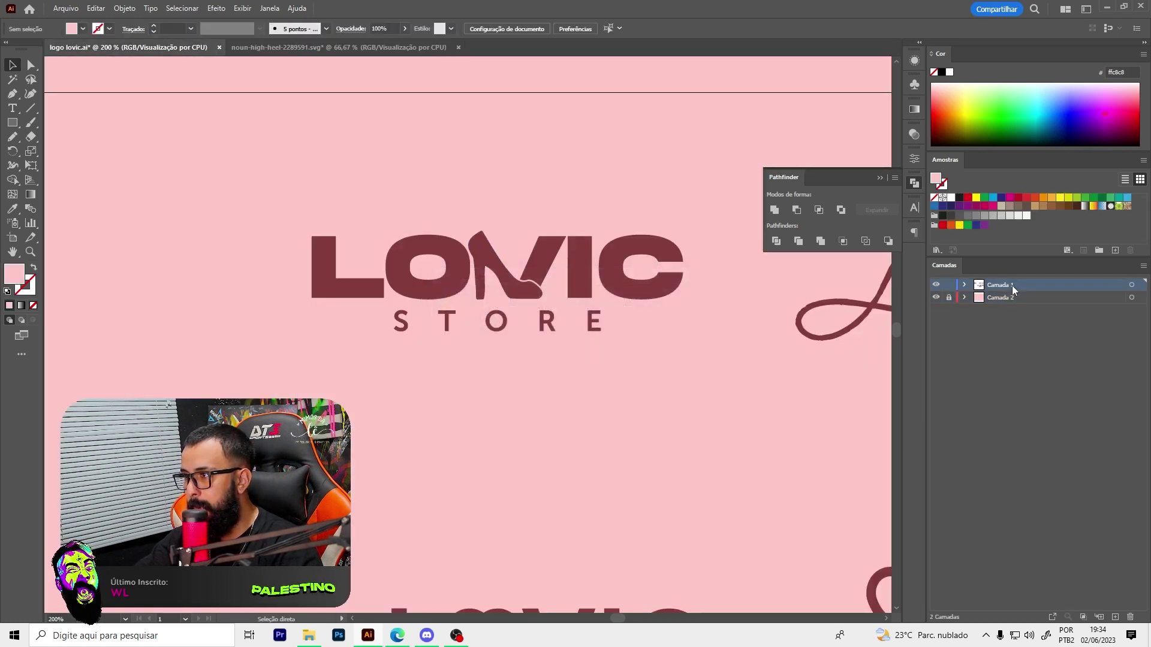
key("ctrl+v")
scroll(496, 320, "down", 4)
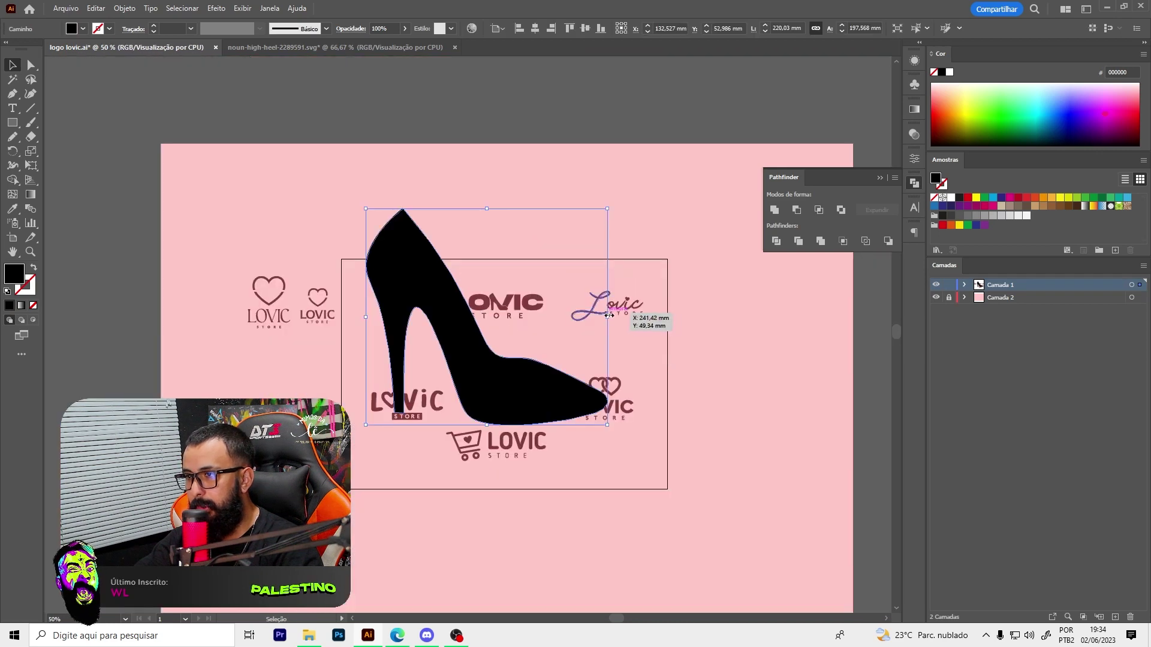
mouse_move(609, 316)
left_mouse_down()
mouse_move(501, 321)
mouse_move(492, 352)
left_mouse_up()
scroll(487, 322, "up", 1)
scroll(493, 352, "up", 2)
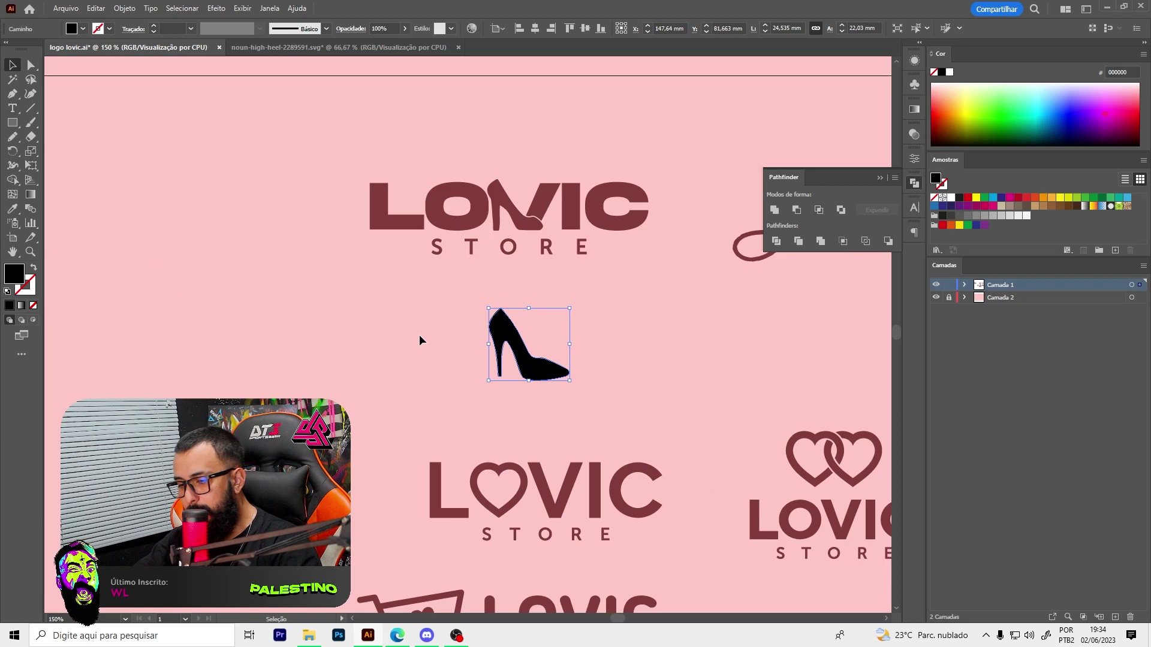
key("t")
left_click(377, 340)
Type LOVIC in Akira Expanded with 0 tracking and position it over the shoe
key("ctrl+t")
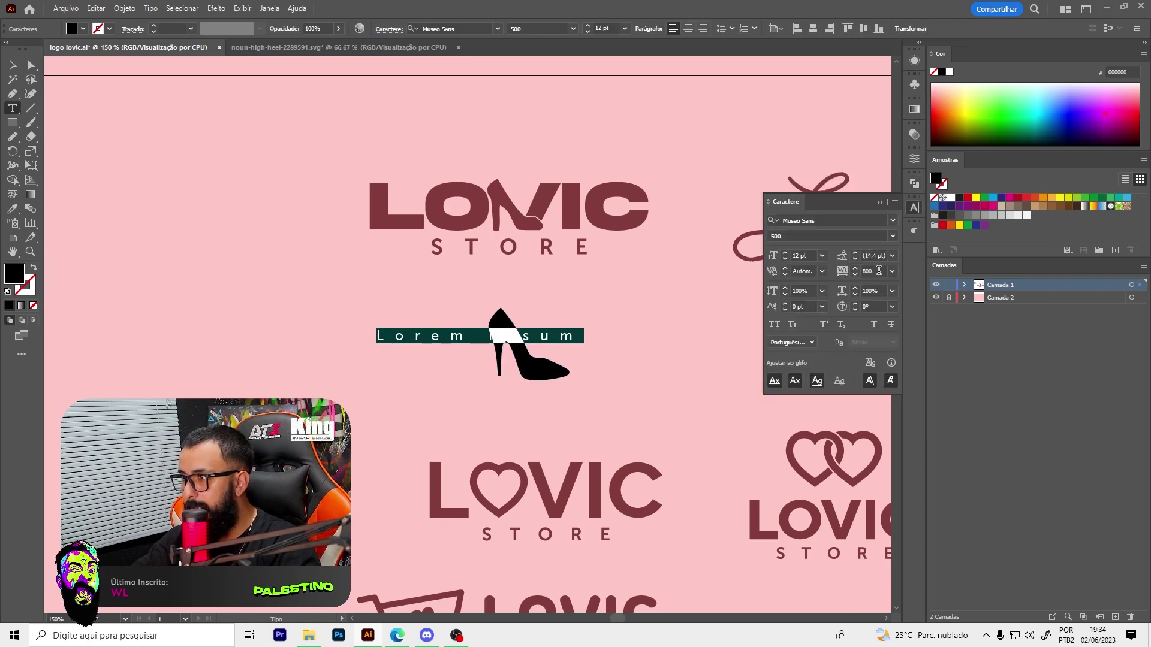
type("0")
key("Return")
left_click(795, 221)
type("AKIR")
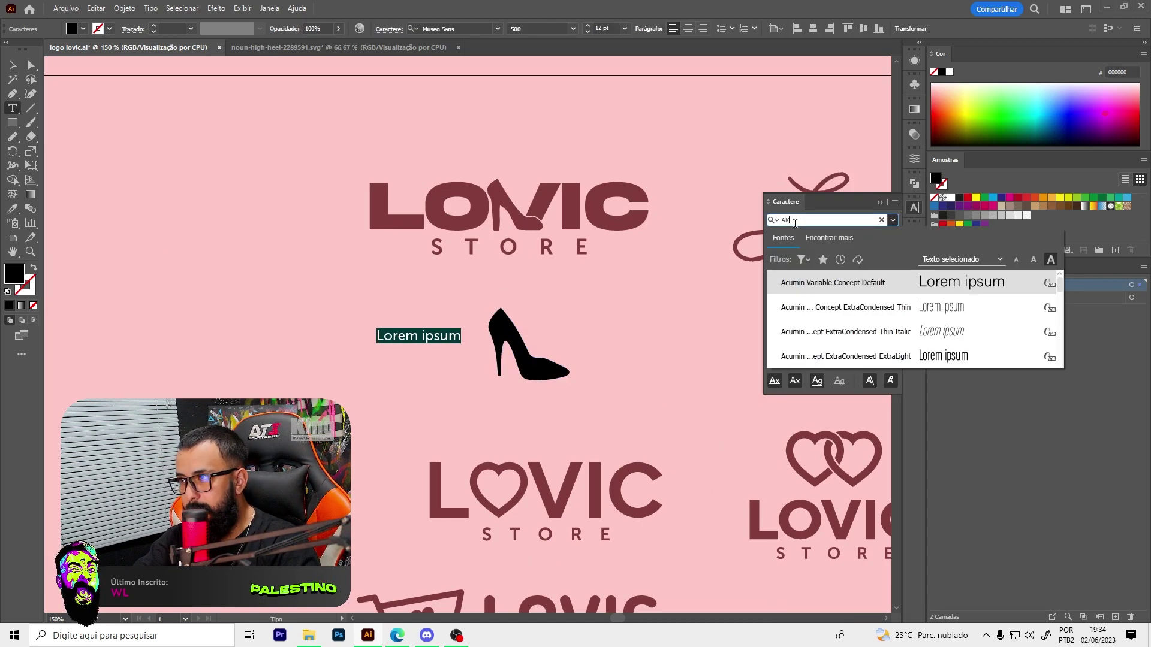
key("Return")
type("LOVIC")
left_click_drag(415, 354, 521, 367)
Eyedrop the top logo's maroon onto LOVIC, then select the high heel and zoom in
left_click(12, 208)
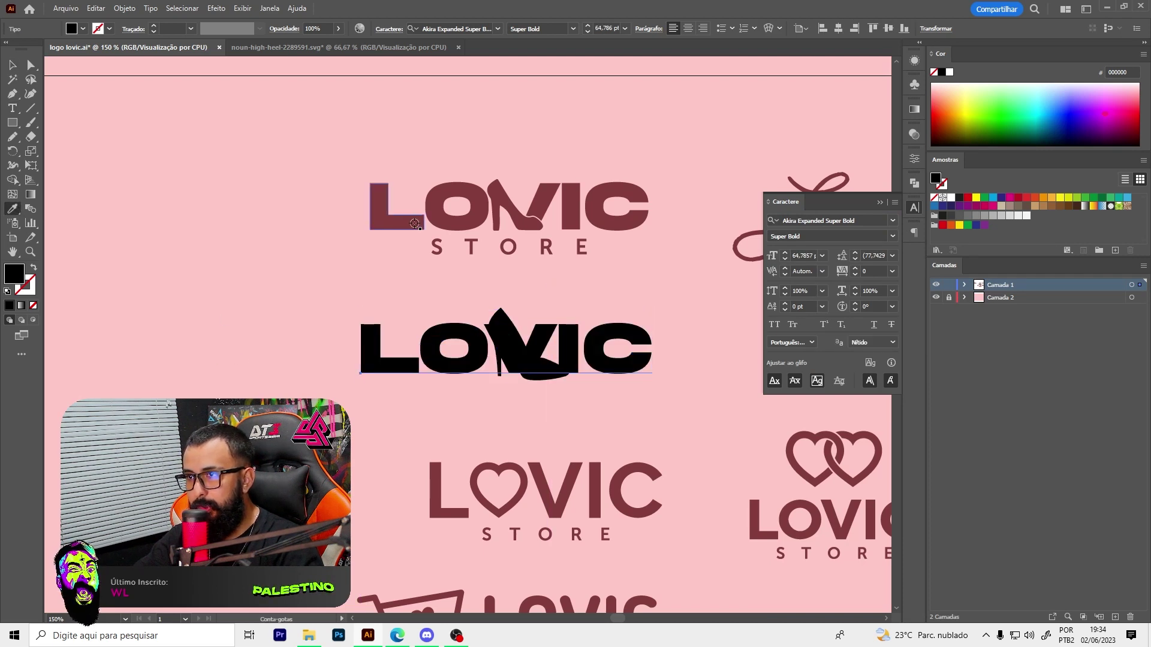
left_click(390, 222)
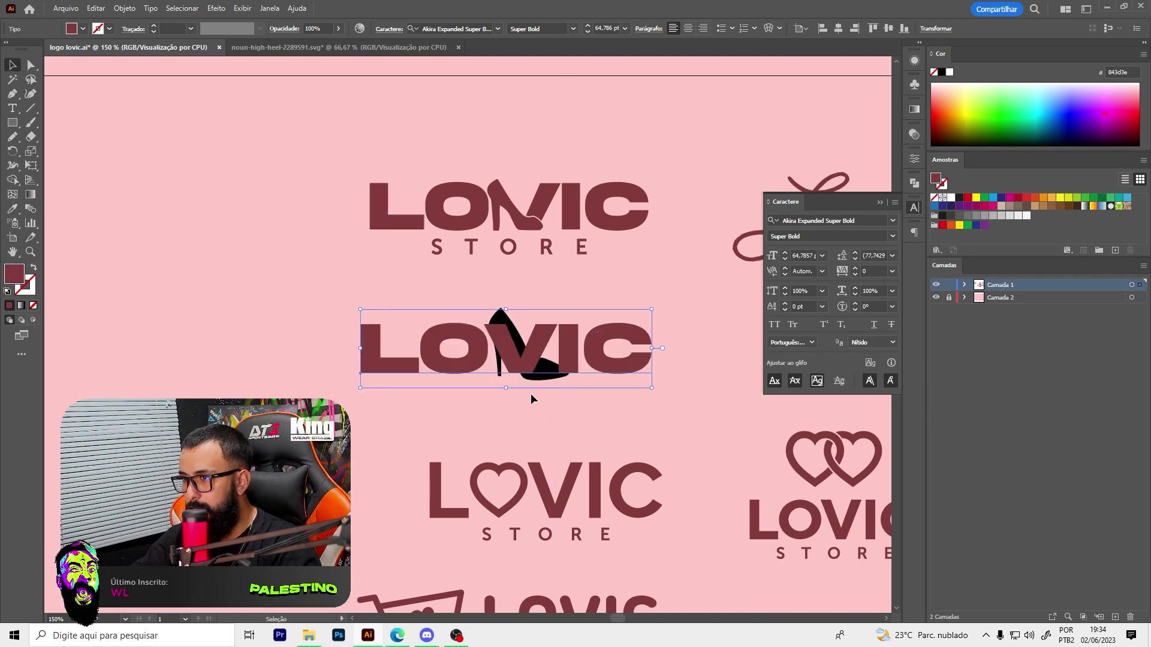
key("a")
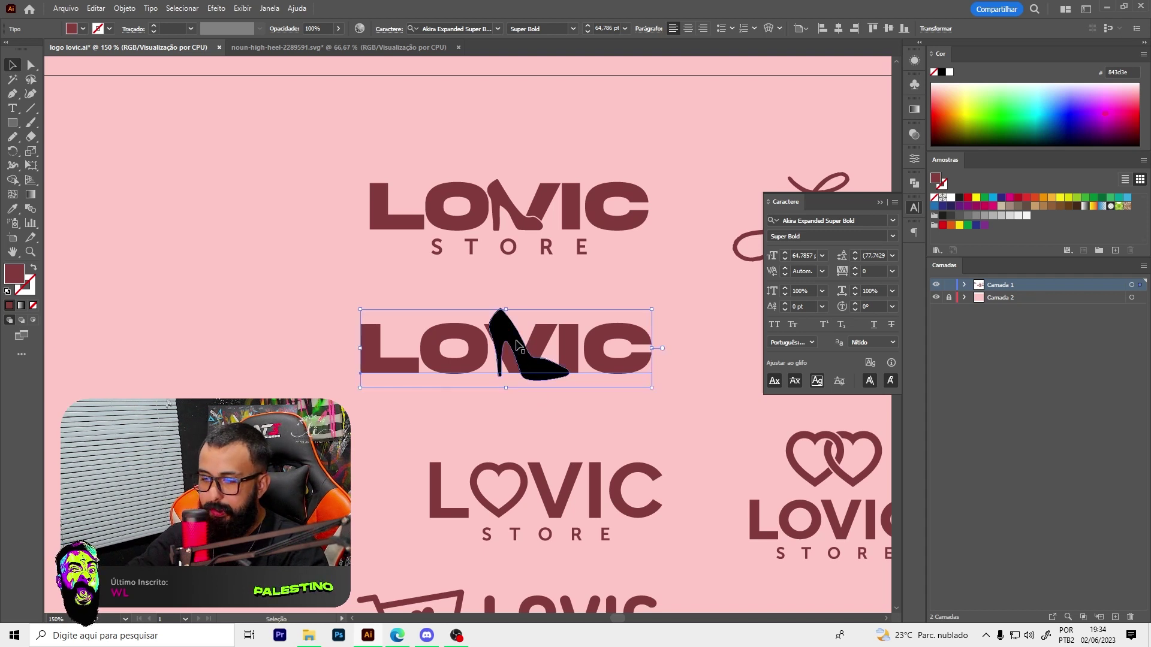
key("v")
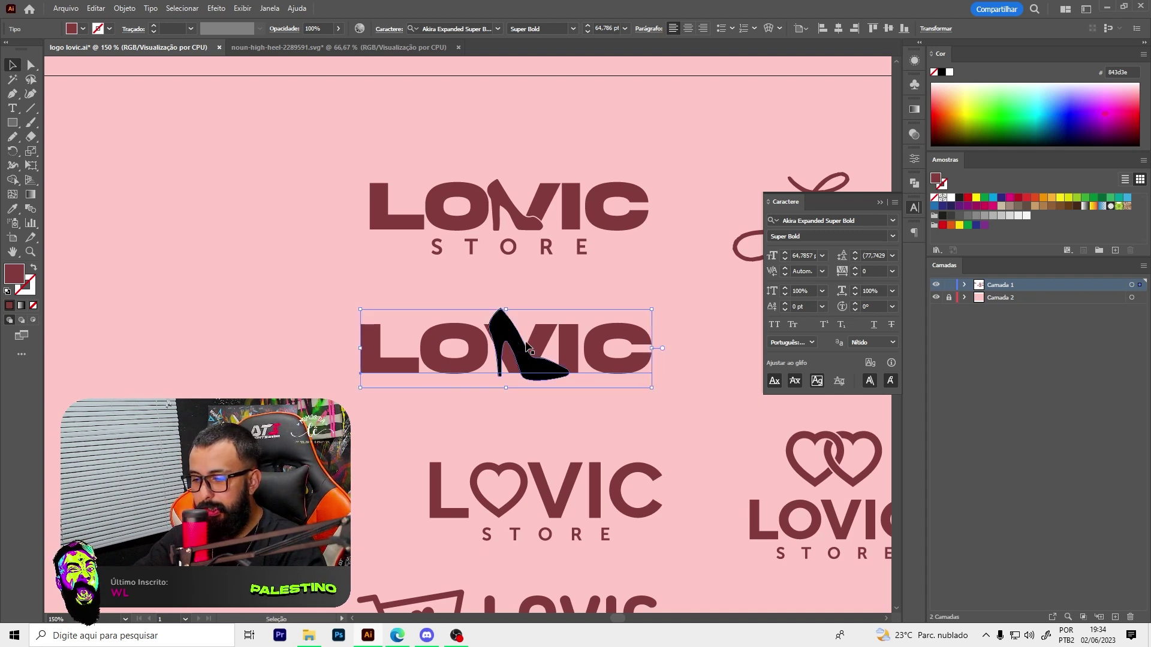
left_click(549, 367)
key("ctrl+plus")
key("ctrl+plus")
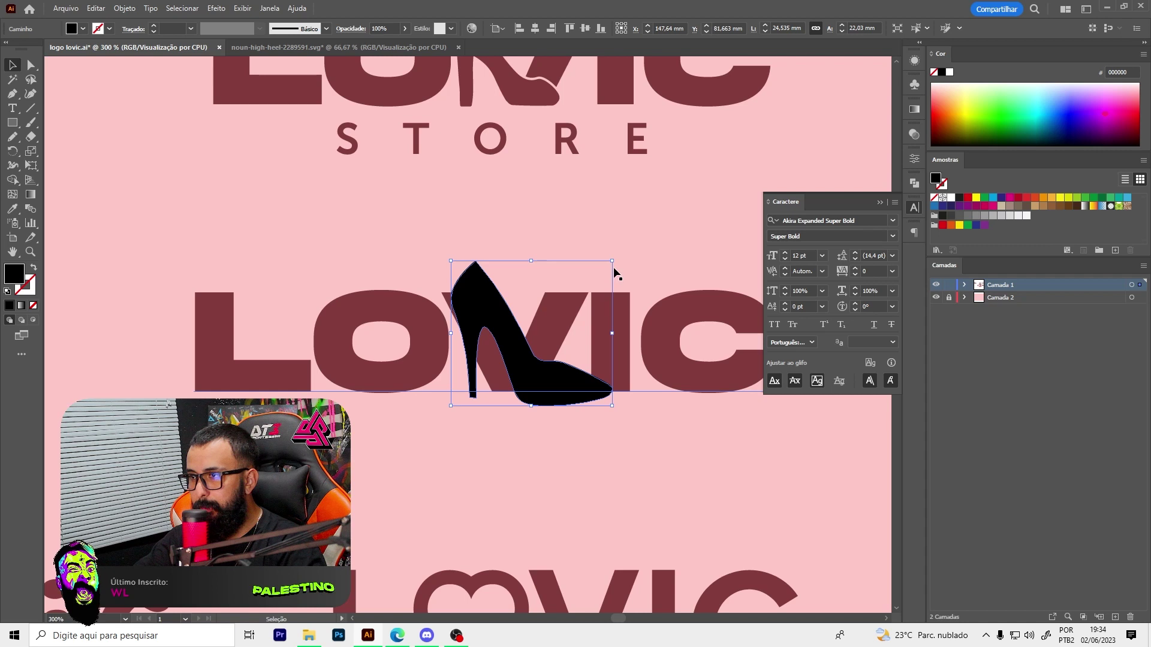
Shrink the high heel, move it onto the V and select the V shape
left_click_drag(611, 262, 573, 297)
left_click_drag(518, 378, 512, 378)
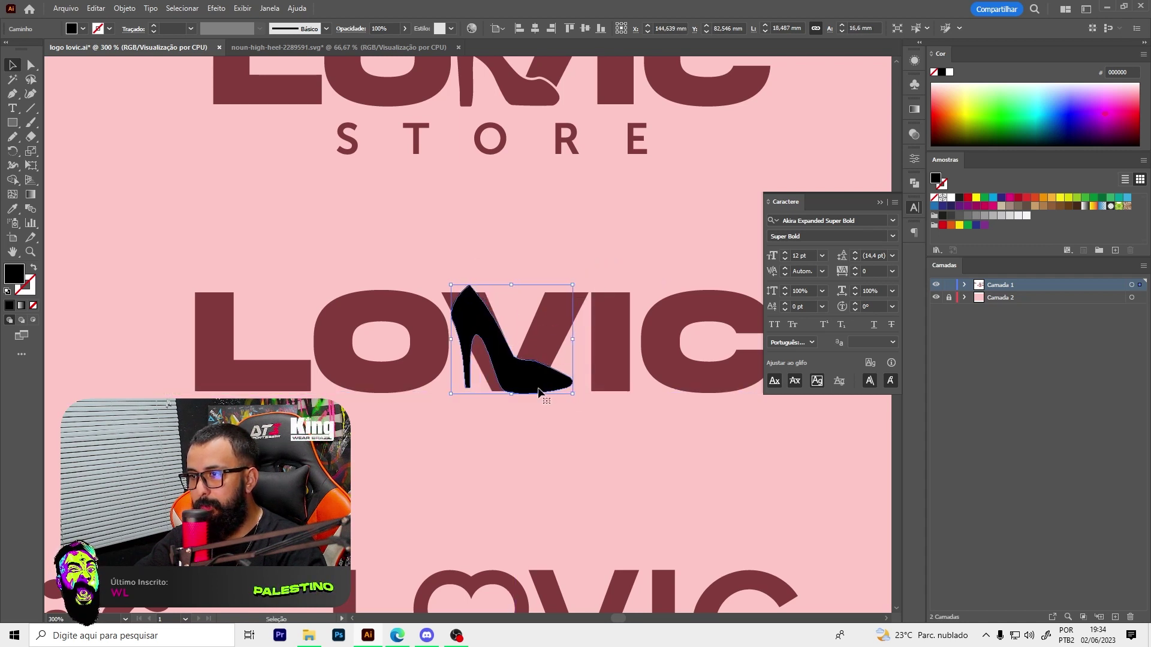
left_click(602, 309)
key("a")
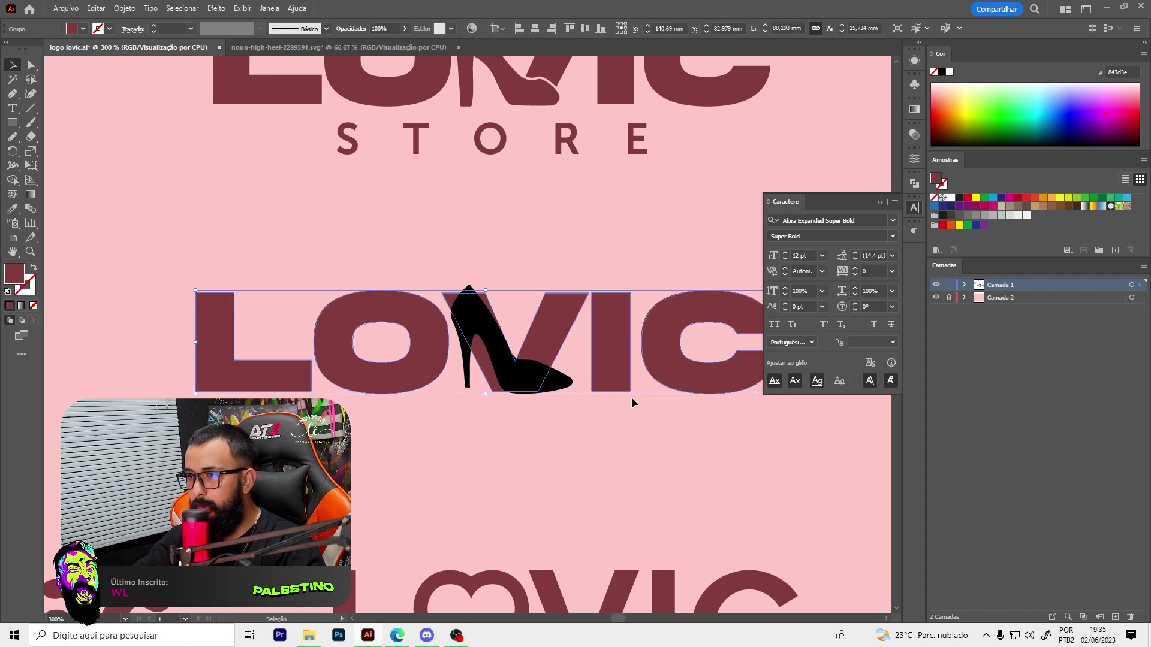
left_click(632, 399)
left_click(552, 322)
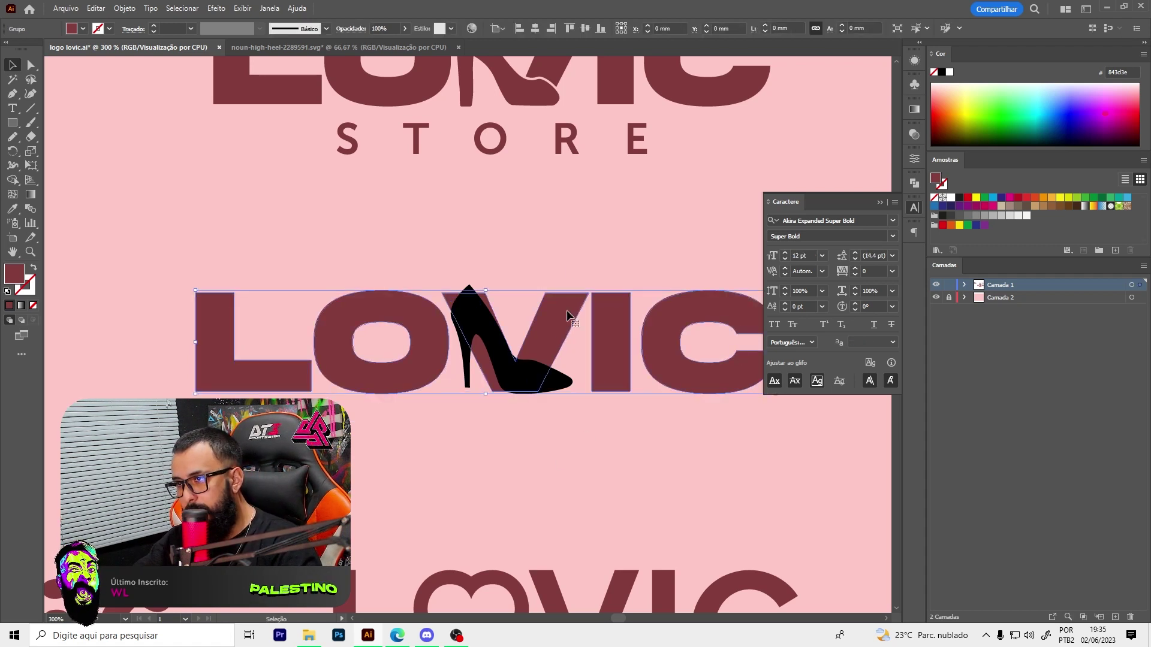
Isolate the V, erase a cut down its middle and delete its left half
double_click(551, 315)
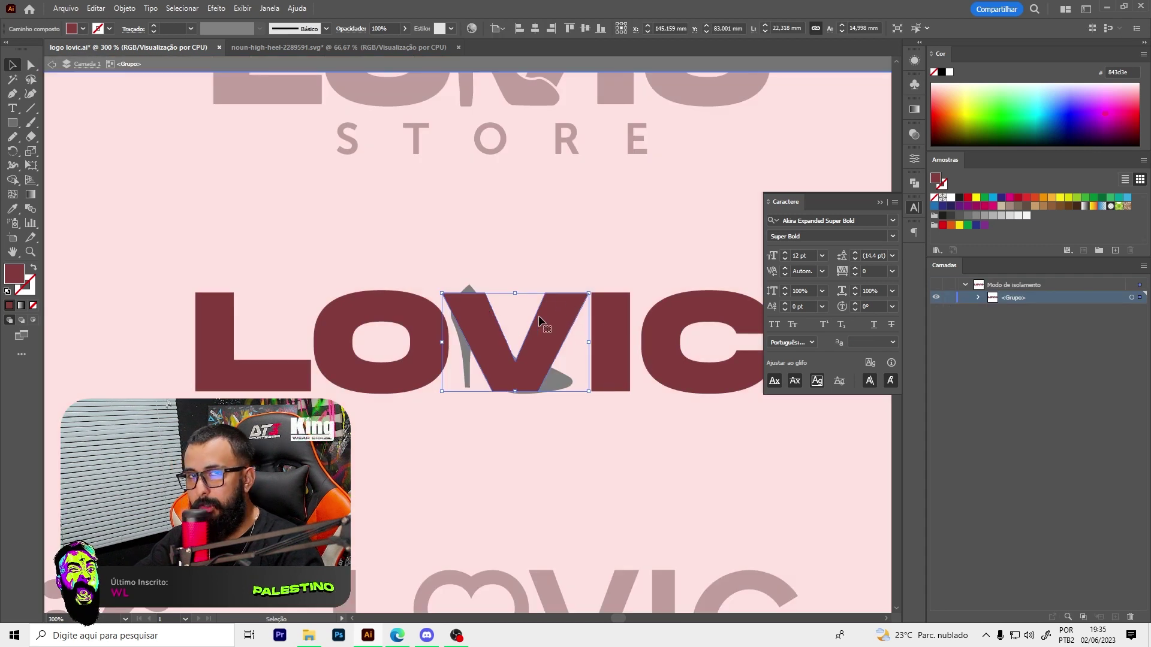
key("shift+e")
key("ctrl+plus")
key("ctrl+plus")
key("ctrl+plus")
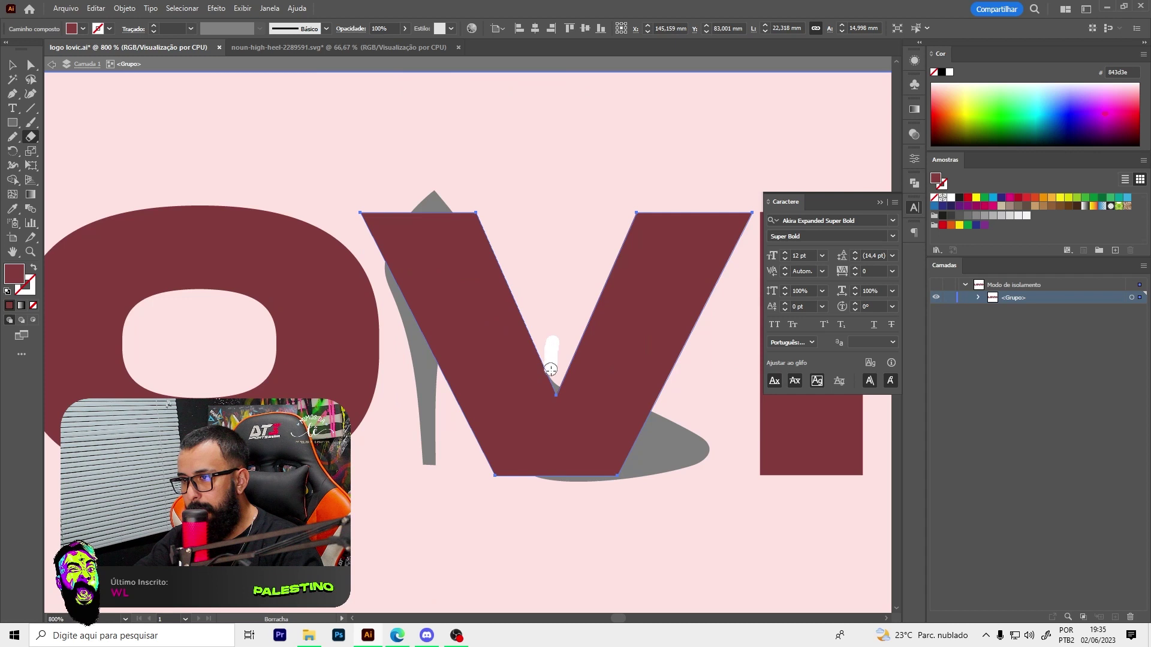
left_click_drag(553, 415, 550, 486)
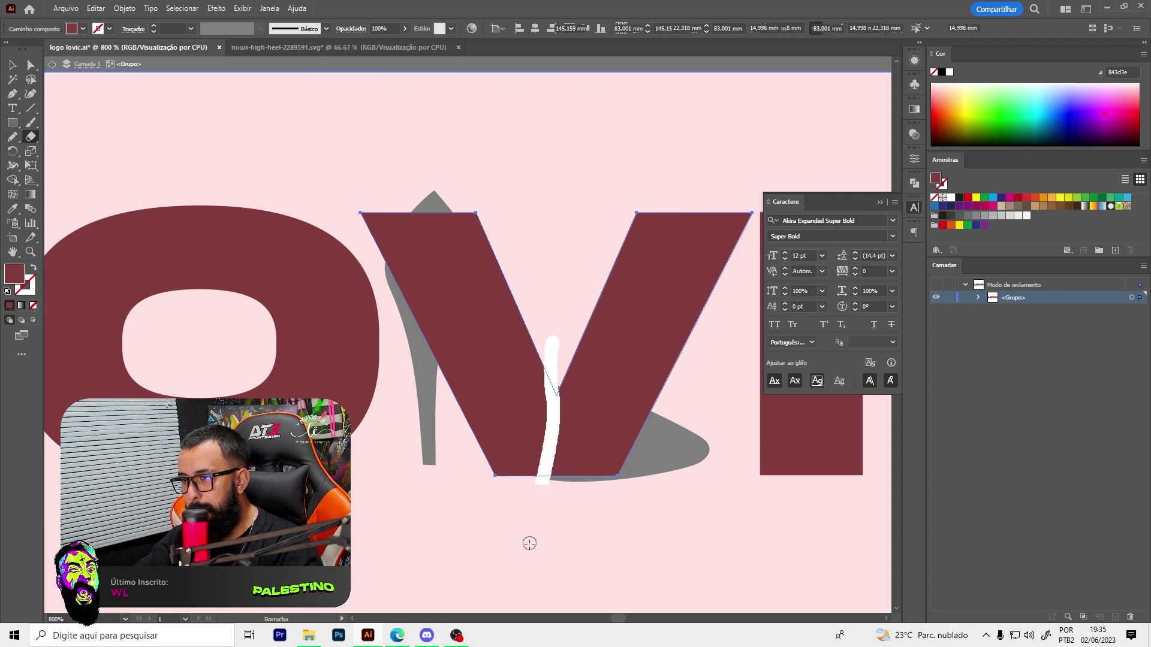
key("a")
left_click(476, 224)
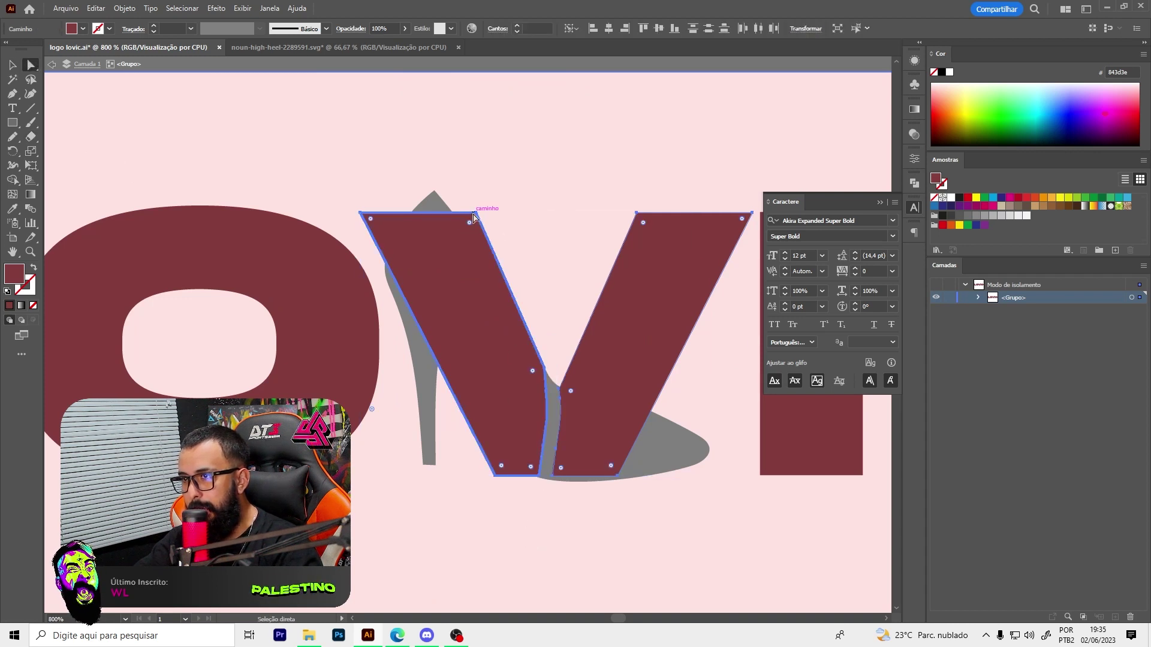
key("Delete")
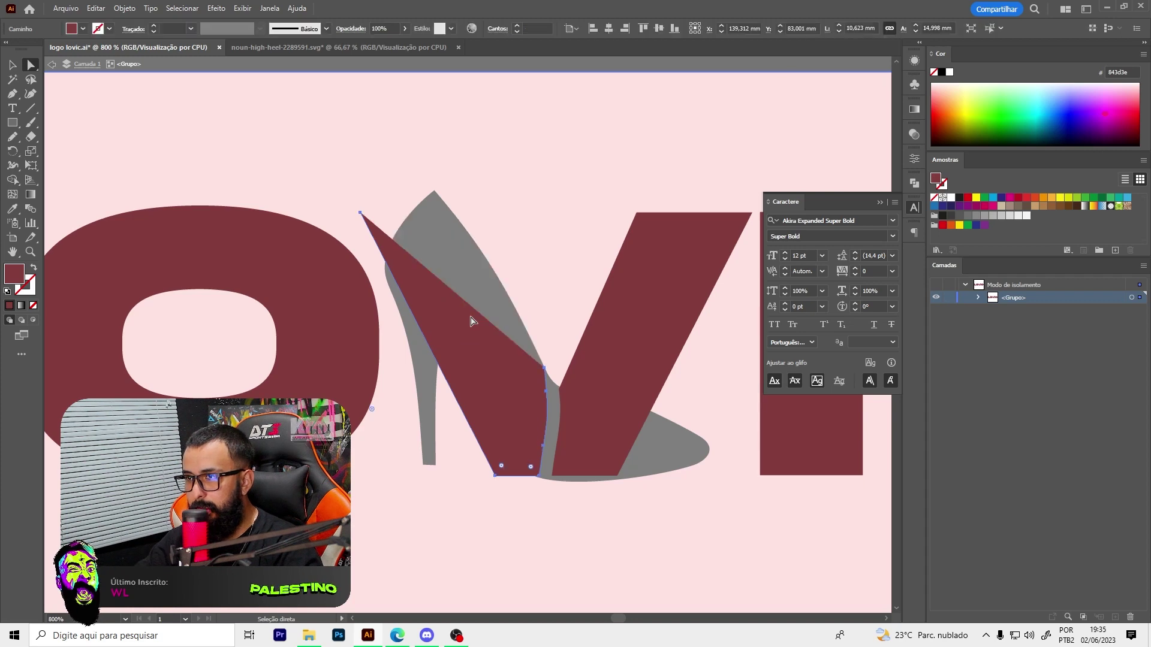
key("Delete")
key("Escape")
scroll(571, 235, "down", 5)
scroll(473, 236, "up", 8)
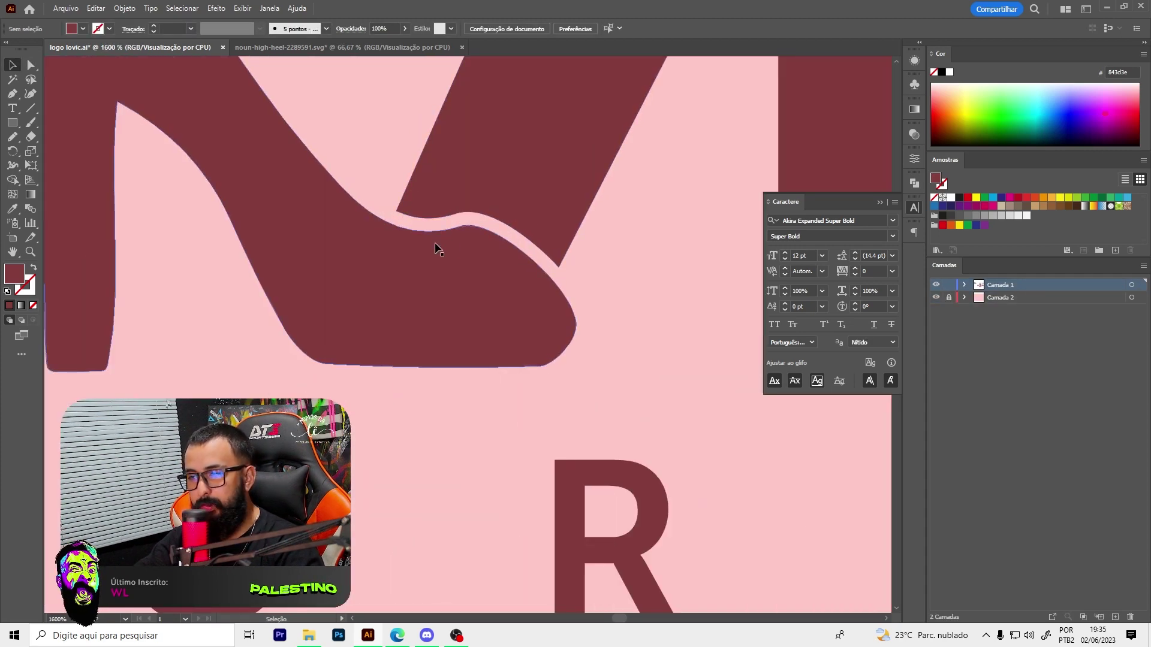
scroll(430, 253, "down", 3)
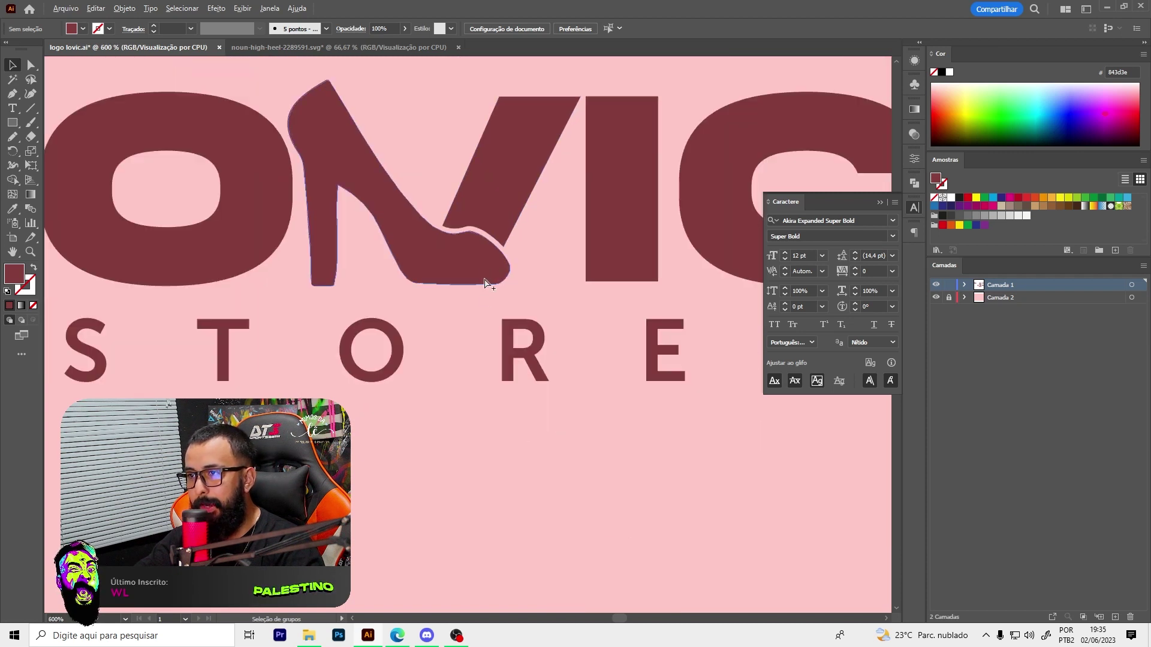
scroll(456, 258, "down", 2)
scroll(455, 258, "down", 1)
scroll(484, 450, "up", 4)
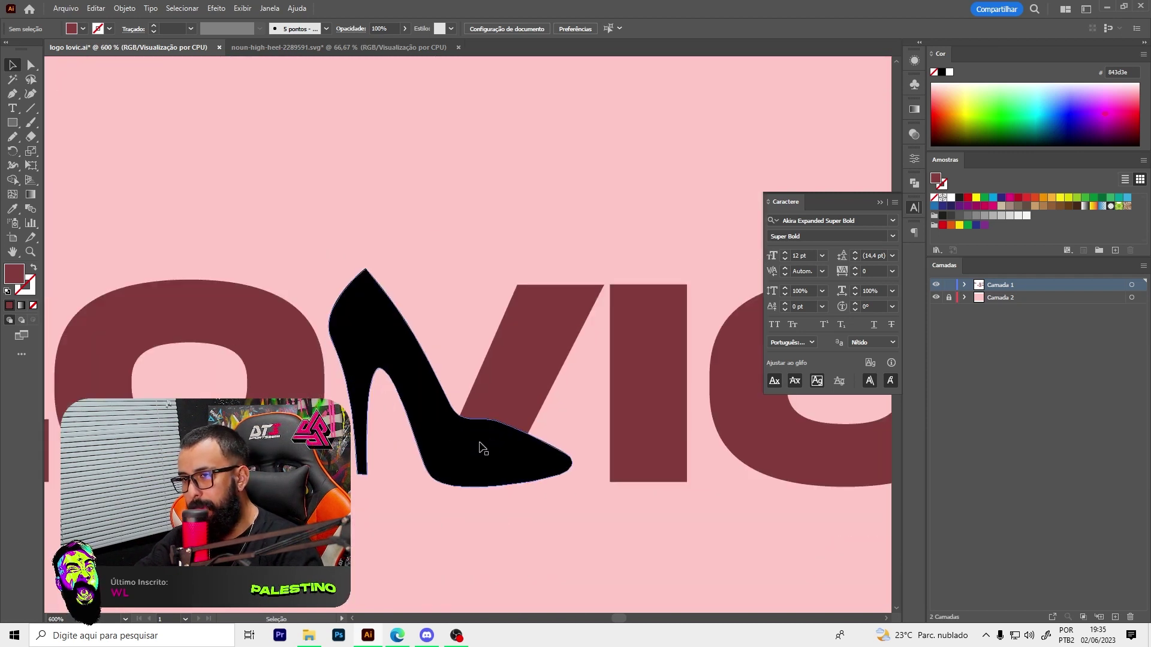
Apply a 0,4 mm Offset Path to the black heel shape
left_click(480, 437)
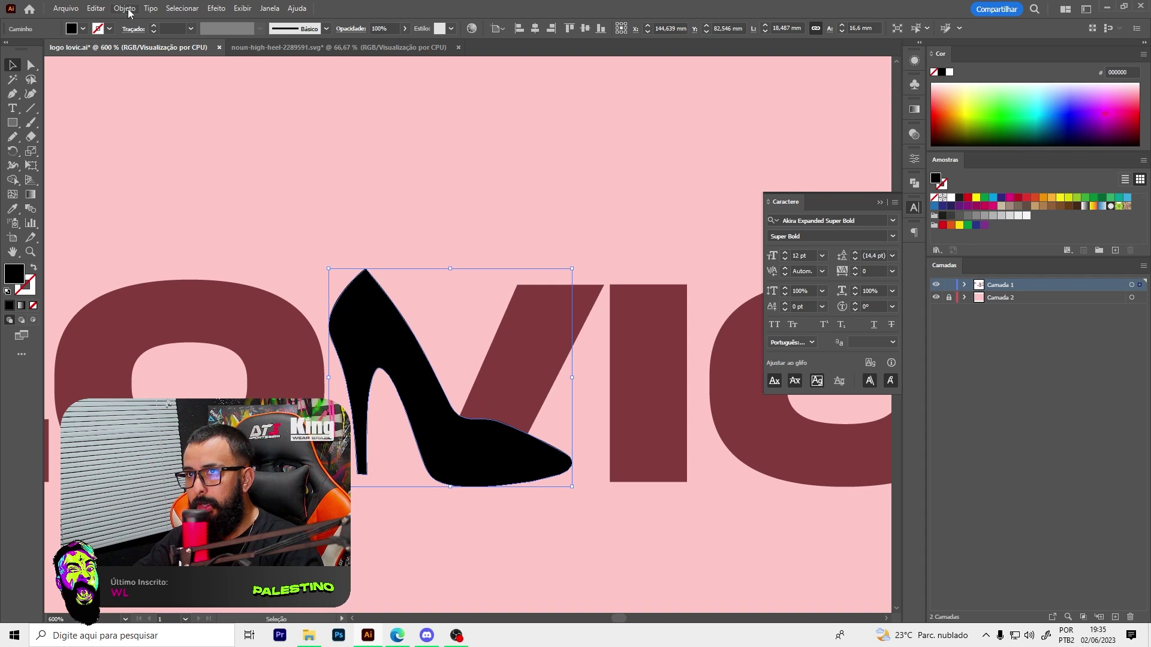
left_click(125, 8)
mouse_move(146, 307)
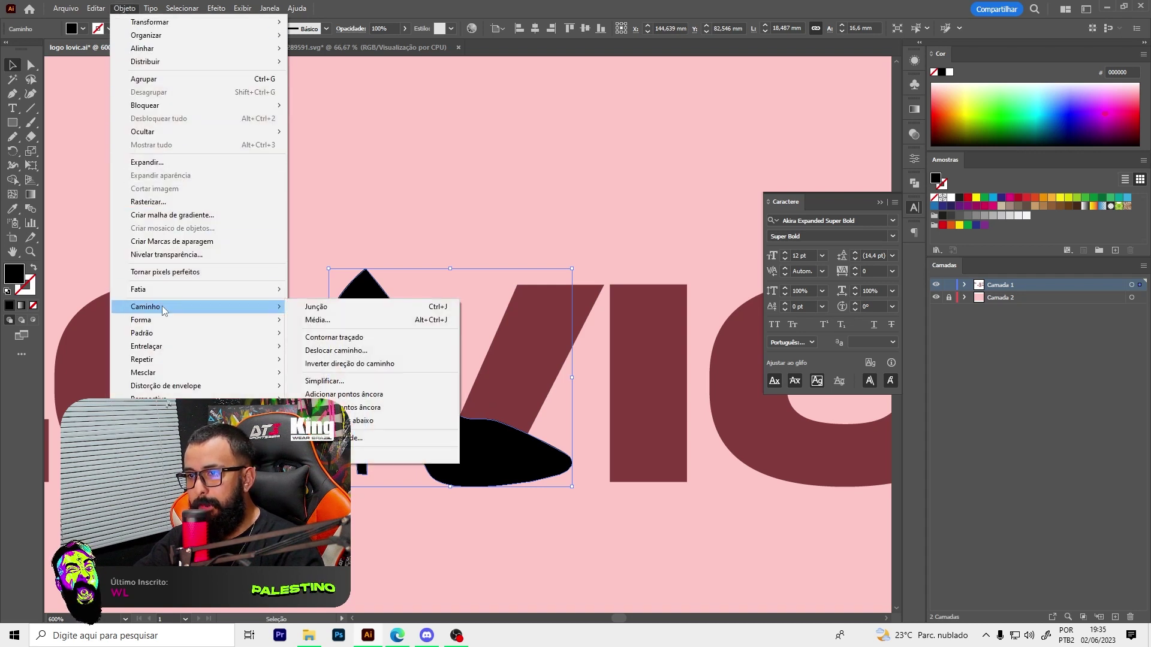
left_click(343, 353)
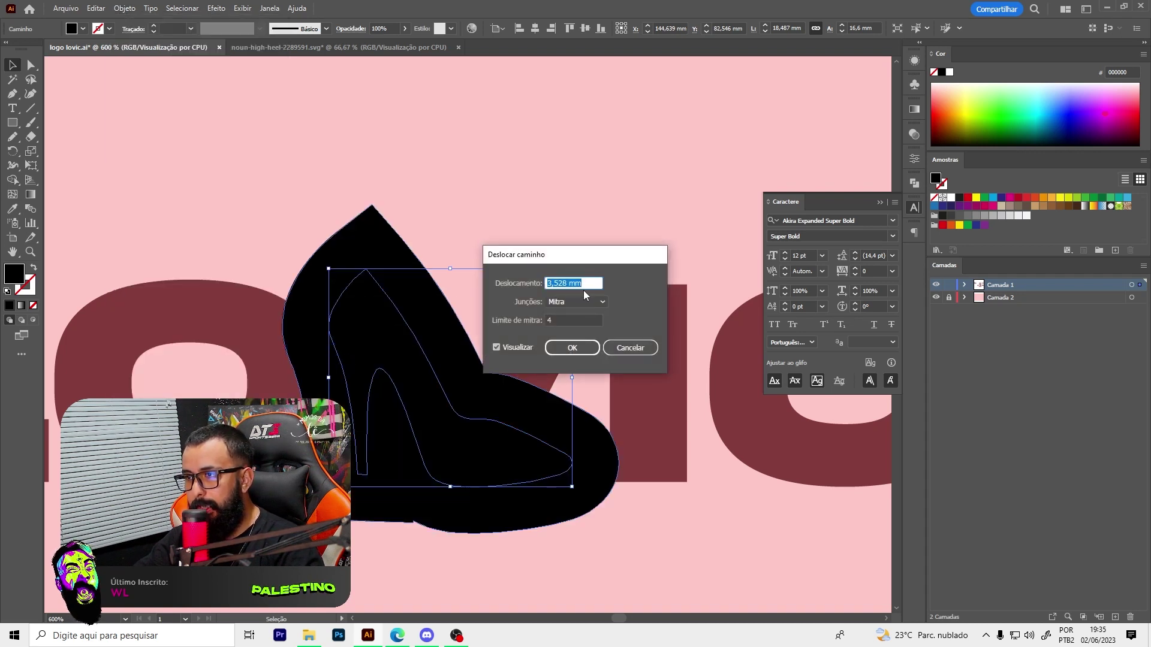
type("1")
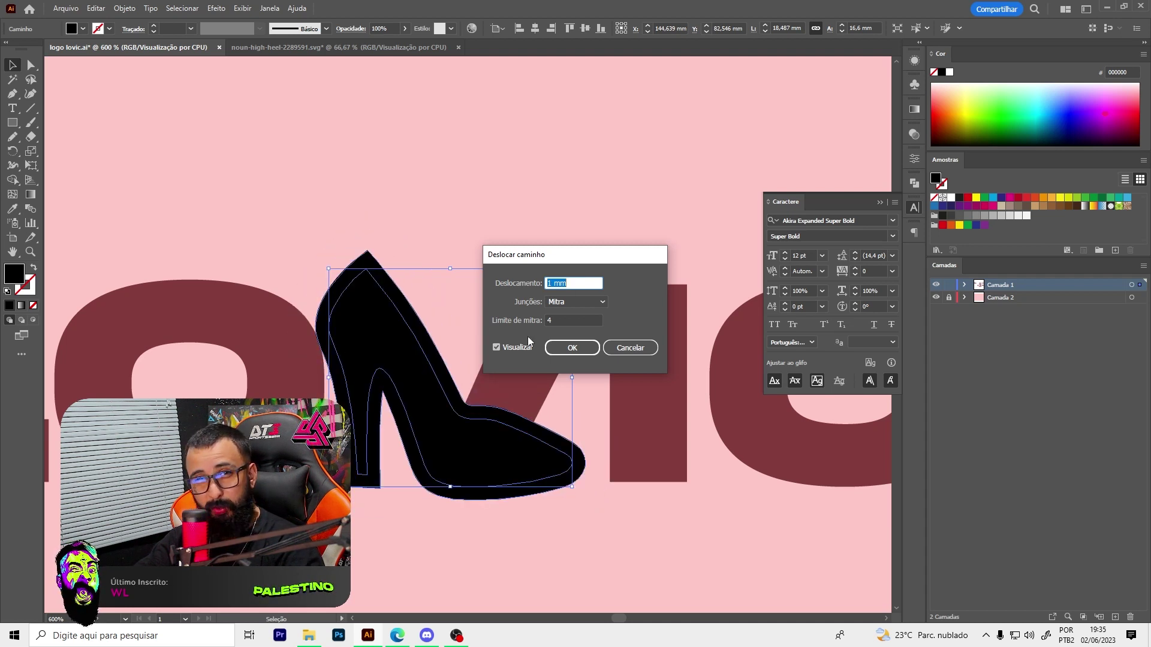
type("0,4")
left_click(565, 319)
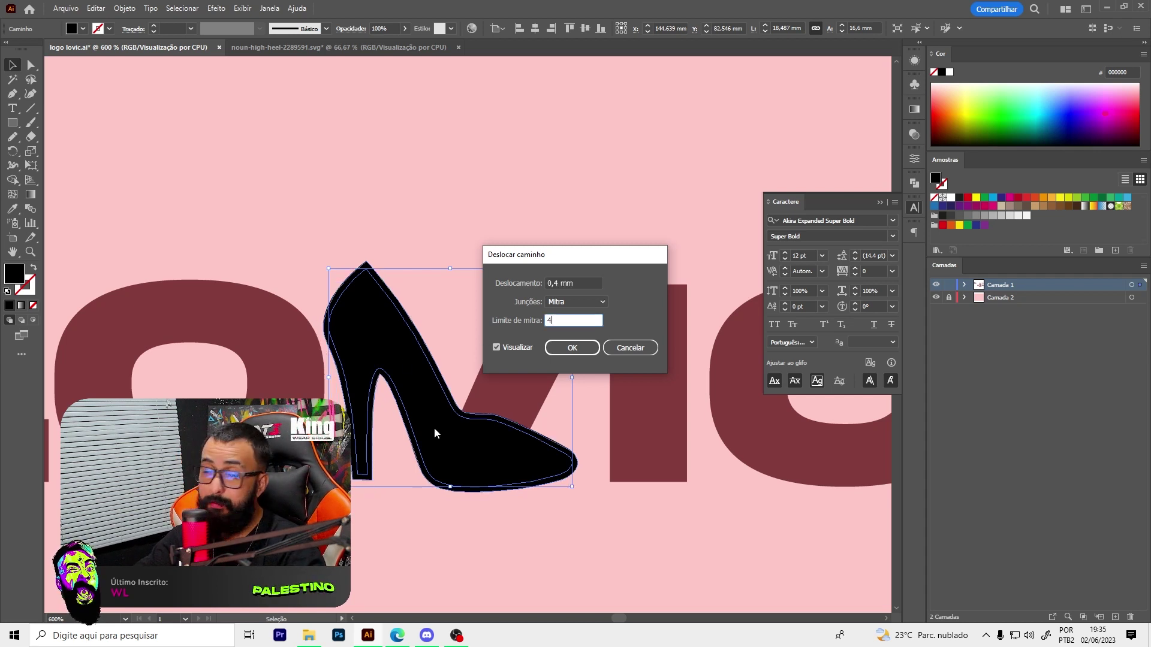
left_click(573, 349)
Check the offset heel against the LOVIC letters, leaving the shoe shape selected
left_click(482, 288)
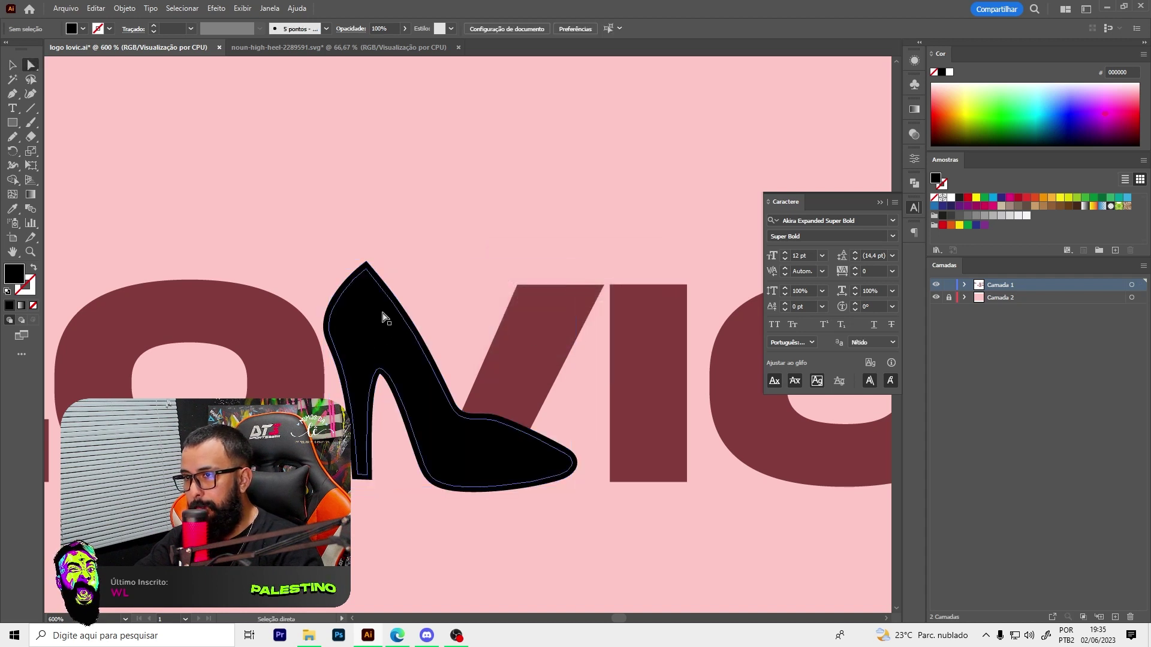
left_click(379, 314)
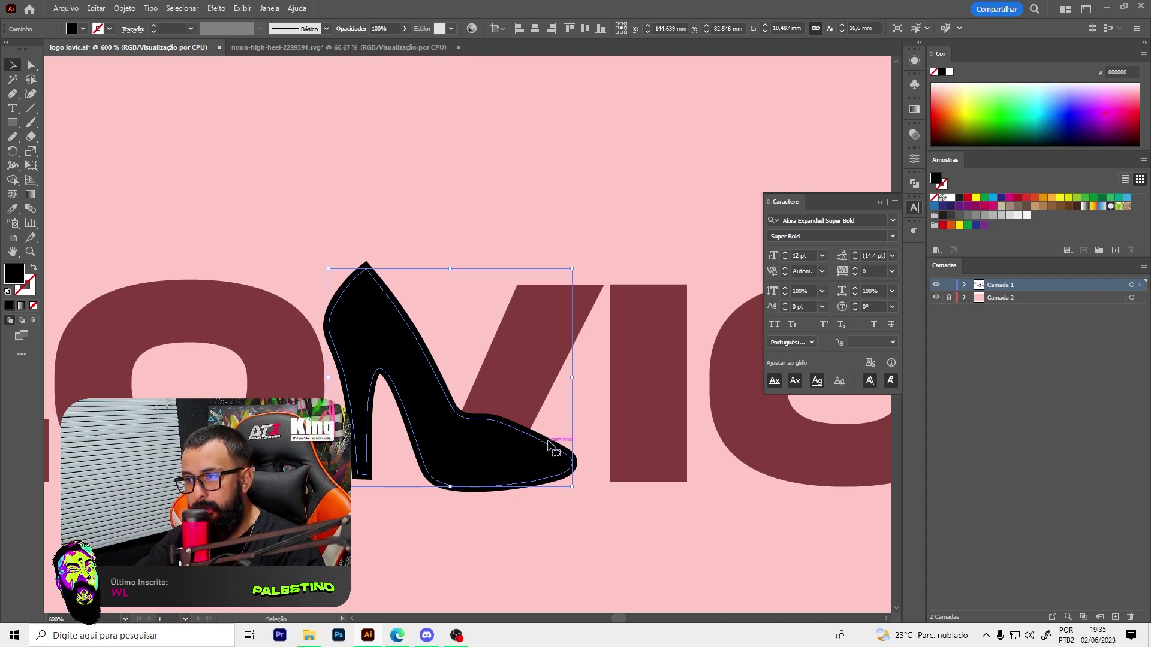
scroll(532, 442, "up", 4)
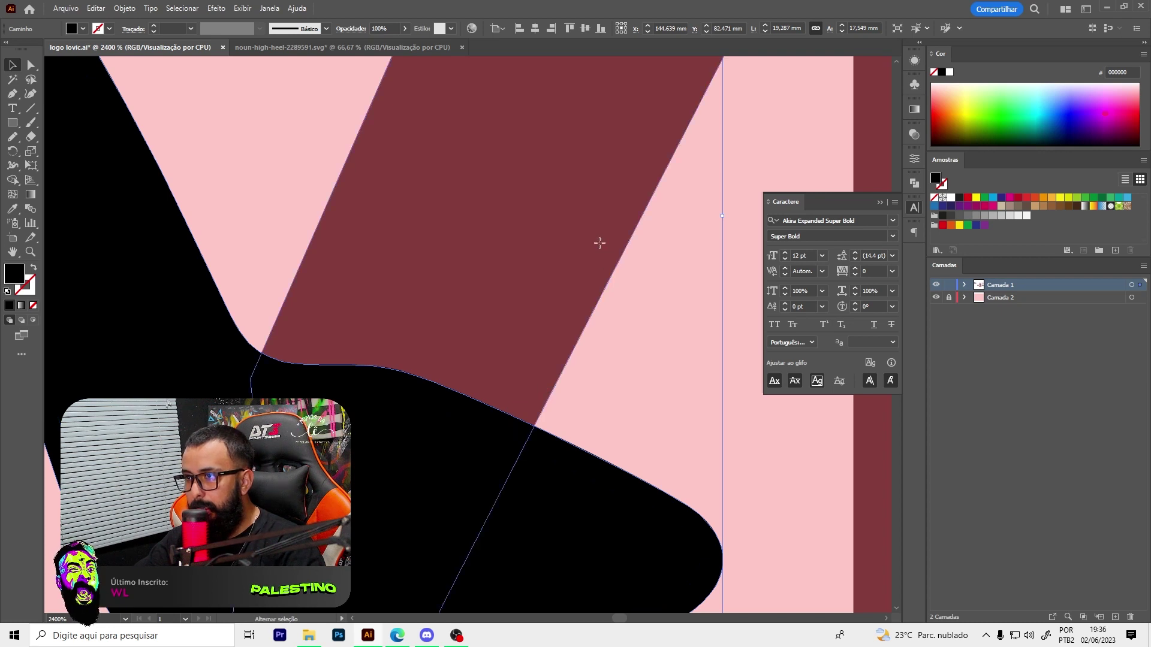
scroll(514, 321, "down", 4)
left_click(560, 308)
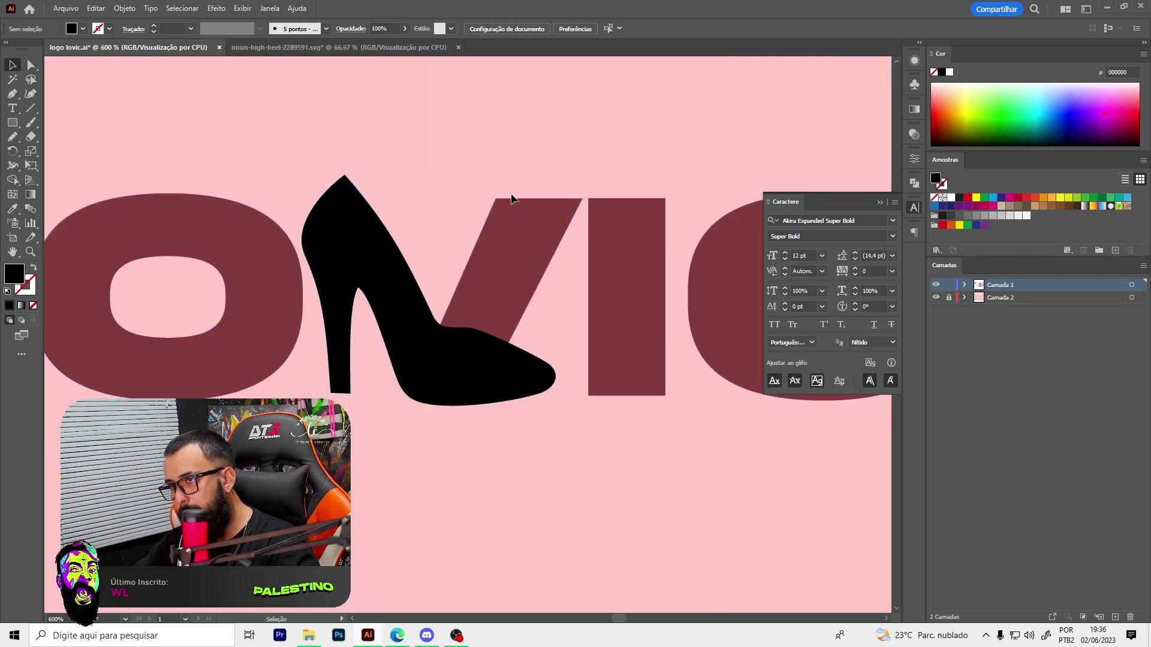
left_click(522, 243)
scroll(466, 259, "down", 2)
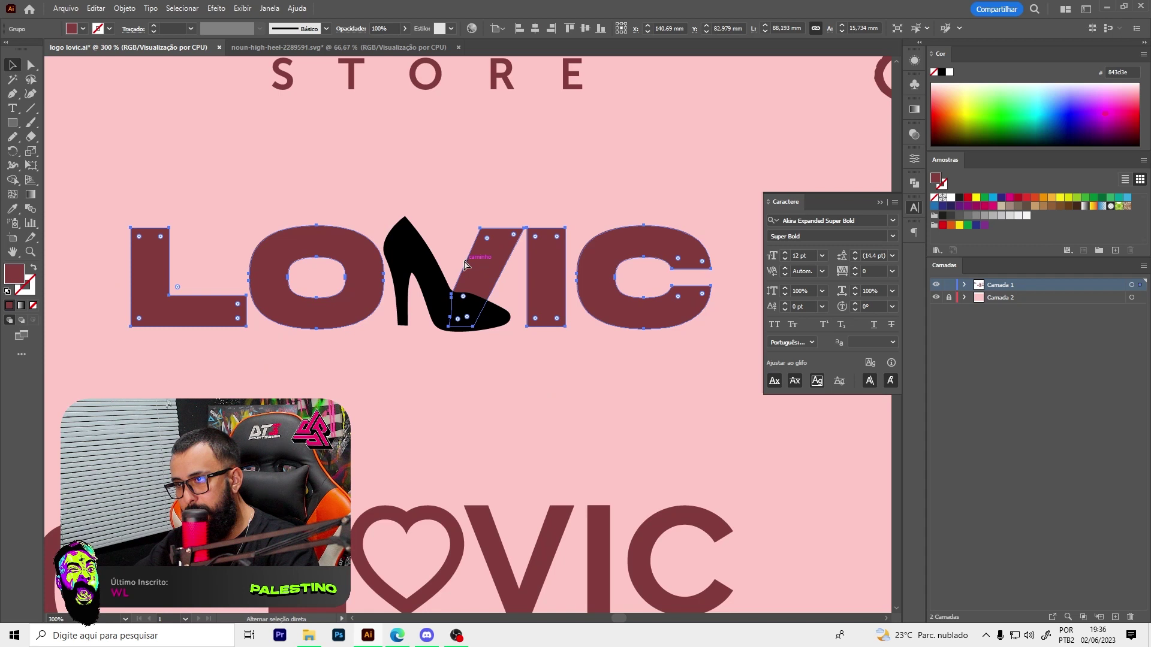
left_click(460, 184)
scroll(505, 320, "up", 2)
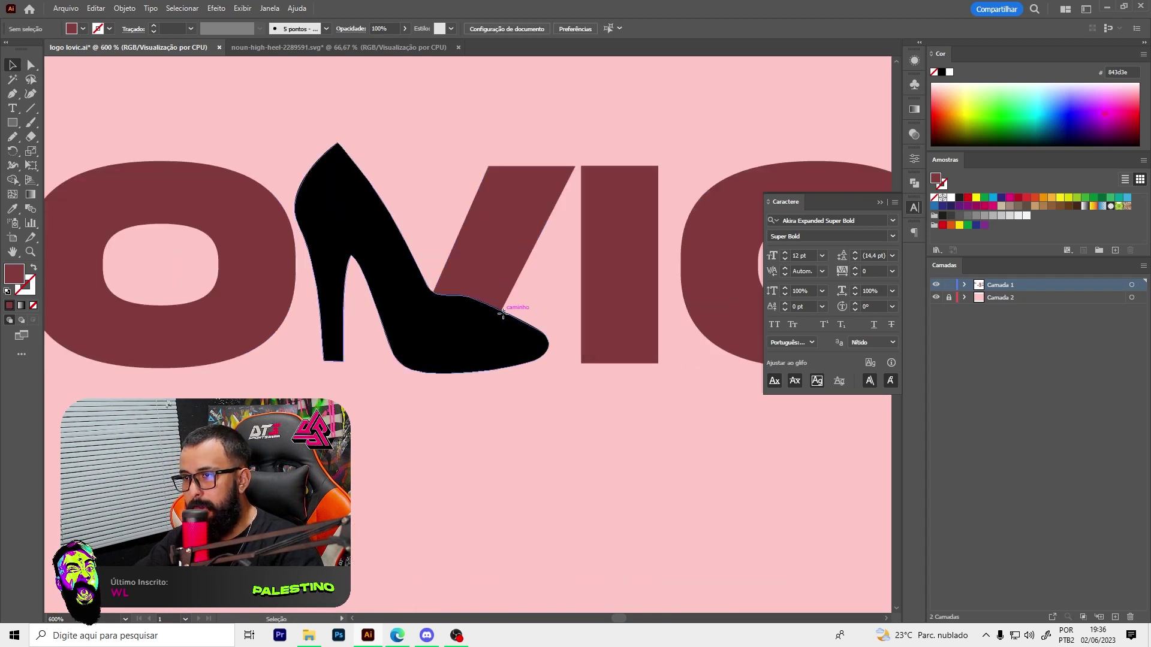
left_click(503, 314)
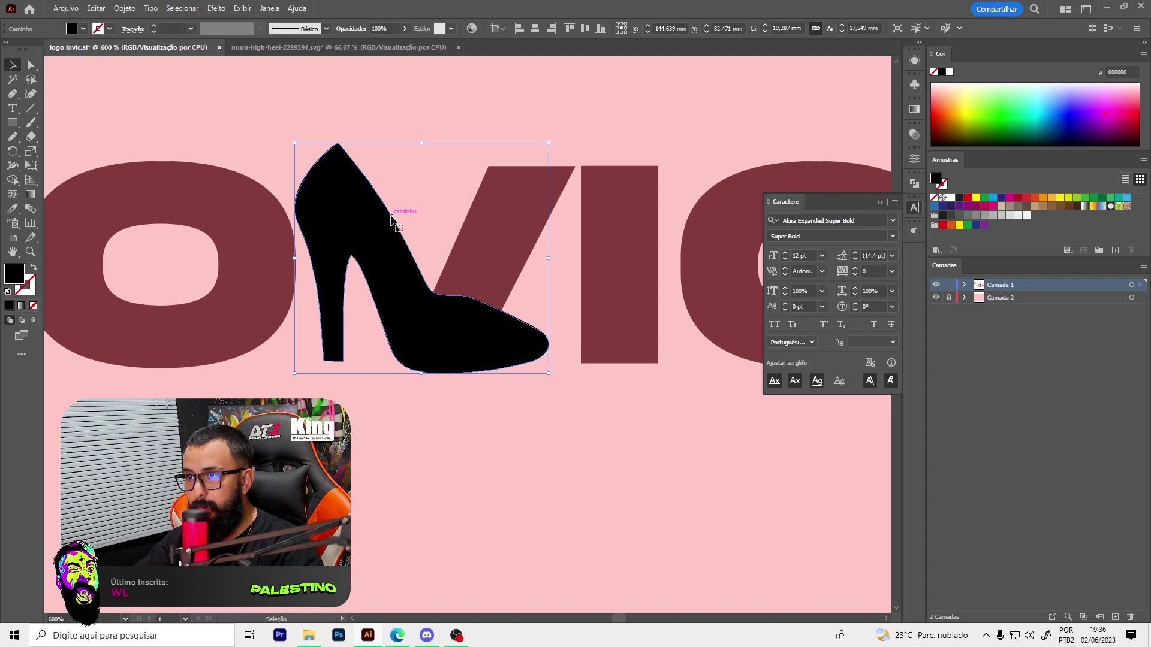
Subtract the heel shape from the maroon V with Pathfinder Minus Front
scroll(535, 216, "up", 1)
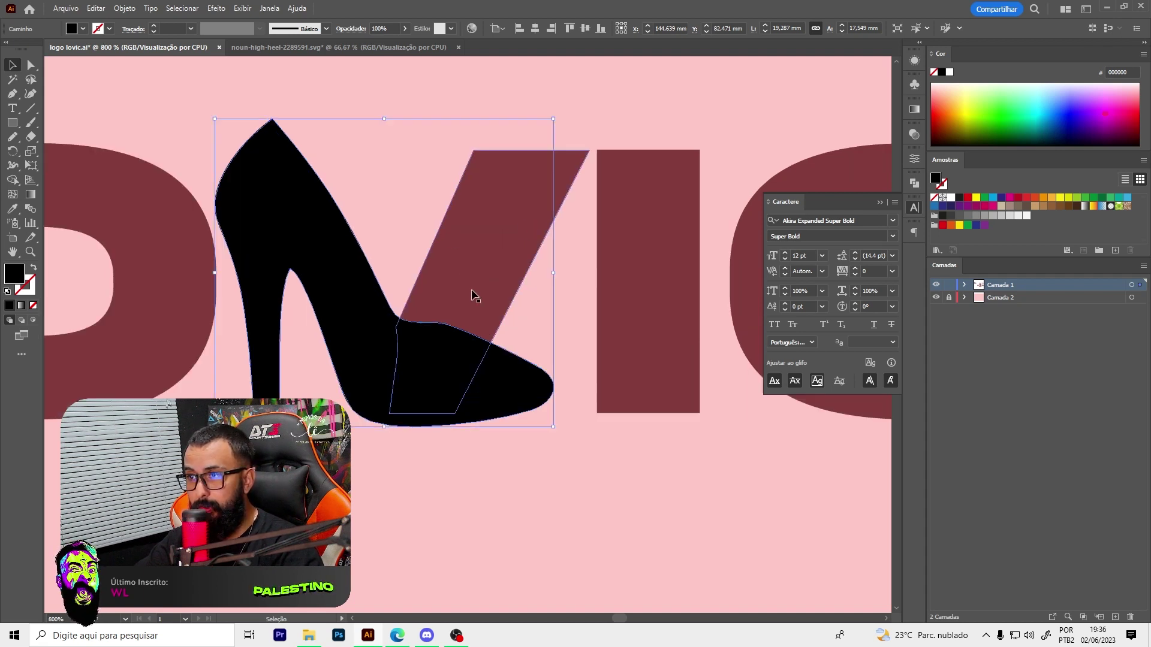
left_click(515, 207, "shift")
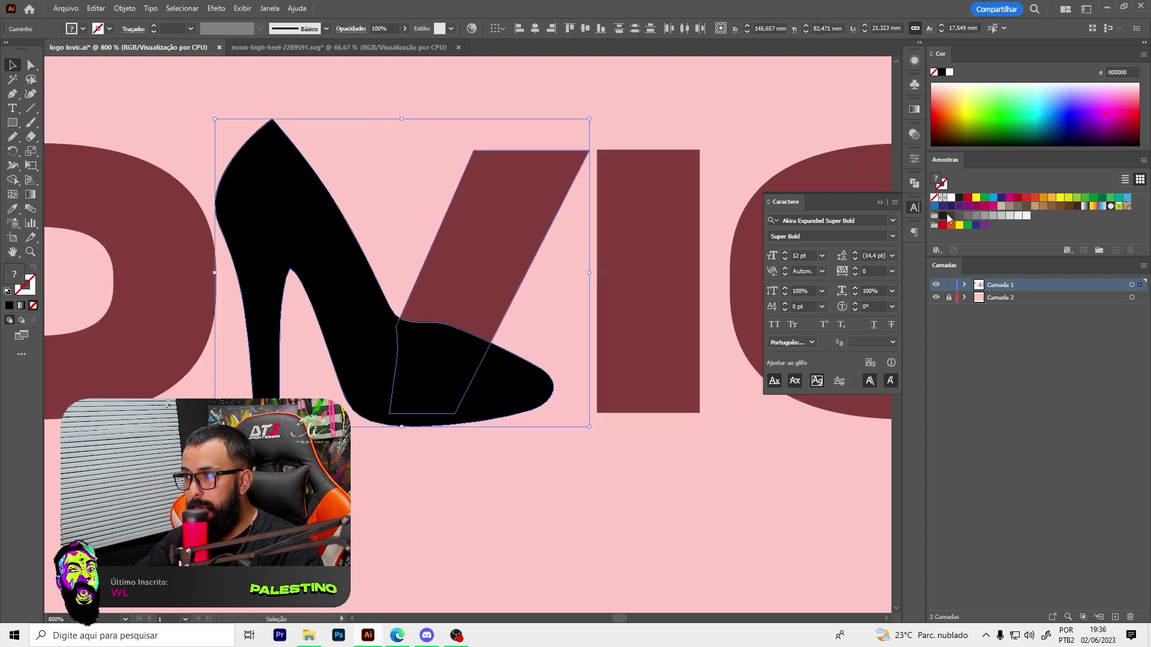
left_click(914, 183)
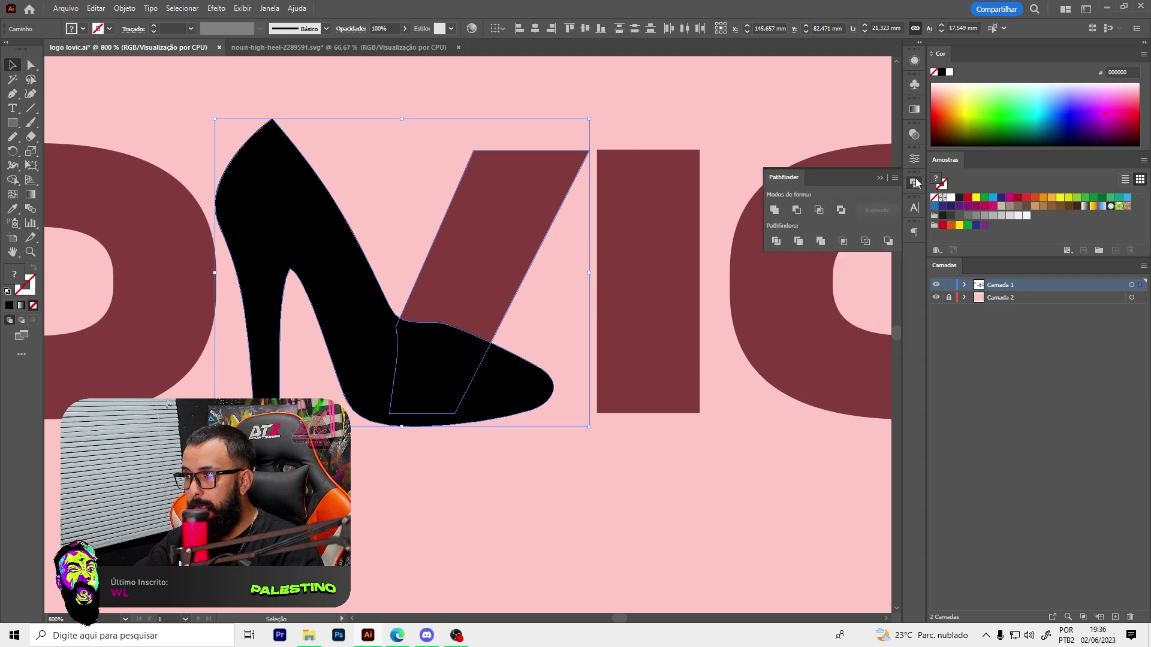
left_click(797, 210)
left_click(547, 330)
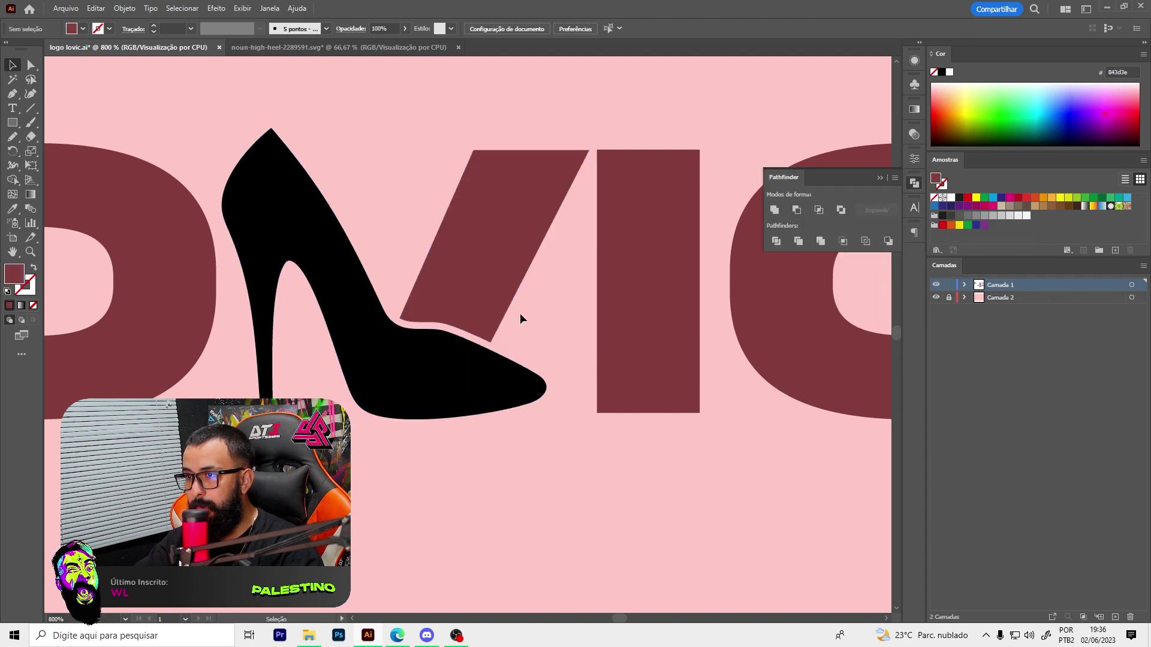
scroll(530, 320, "down", 5)
scroll(490, 324, "up", 1)
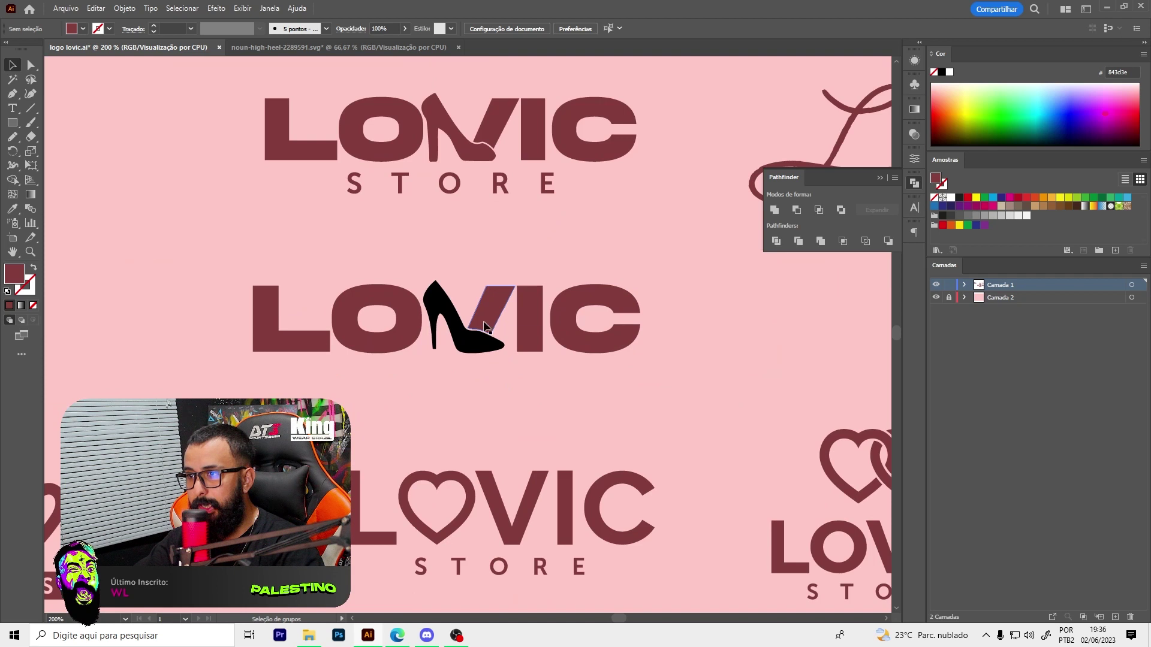
Eyedrop the upper shoe's maroon onto the middle logo's black shoe
left_click(467, 339)
key("i")
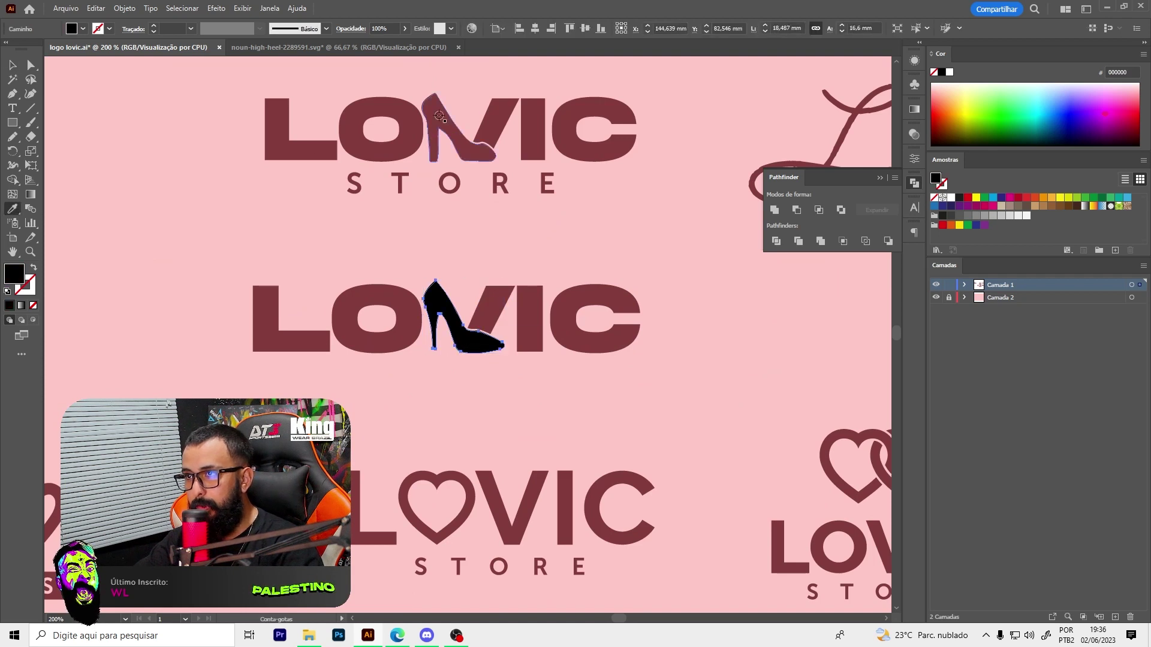
left_click(439, 116)
scroll(516, 247, "down", 2)
key("v")
left_click(408, 350)
Type STORE below the middle LOVIC wordmark and set it in Museo Sans 700
key("t")
left_click(367, 346)
type("STORE")
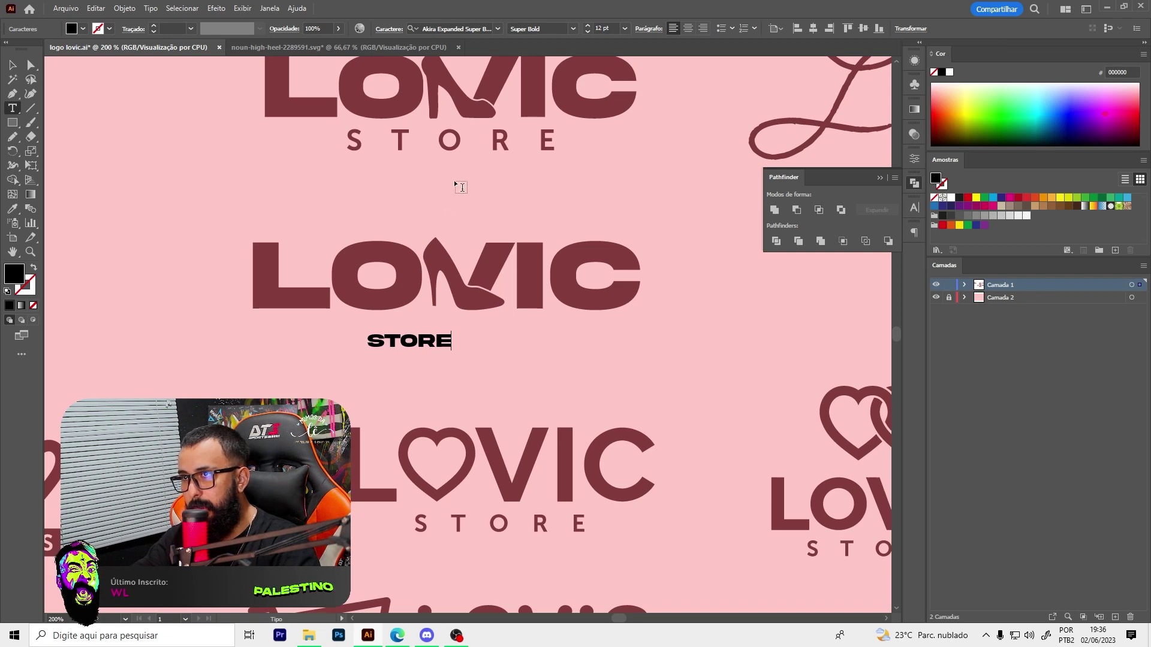
key("ctrl+a")
left_click(470, 29)
type("Museo")
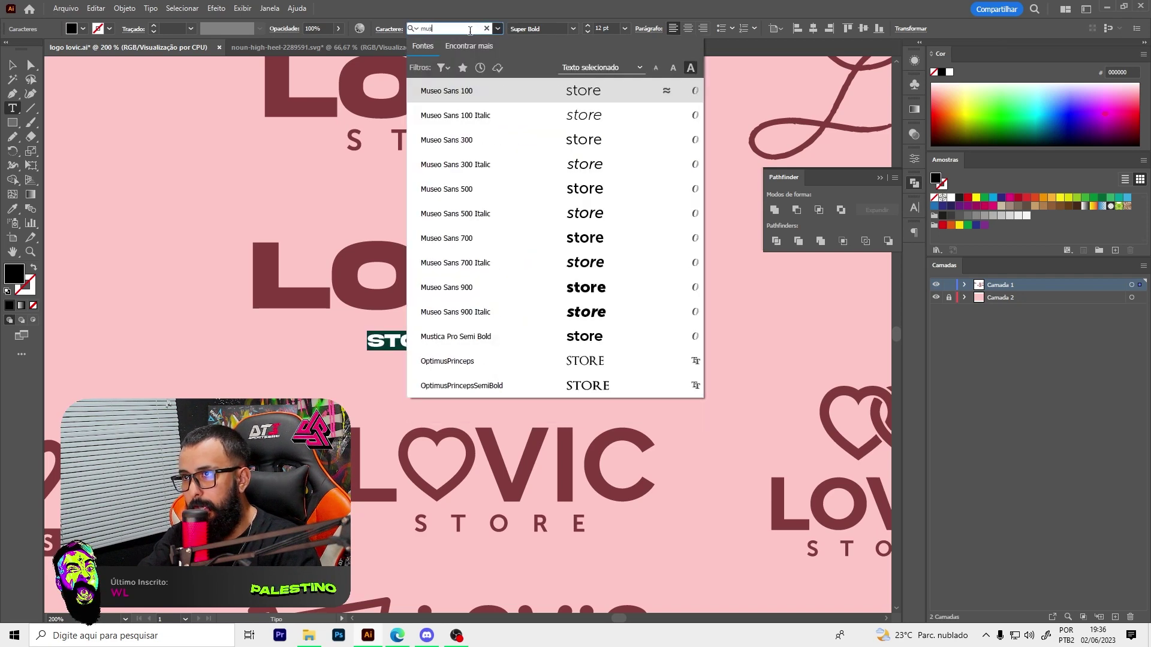
left_click(479, 235)
key("Escape")
Give STORE 800 tracking and scale it to match the LOVIC width
left_click_drag(428, 332, 461, 321)
left_click(913, 210)
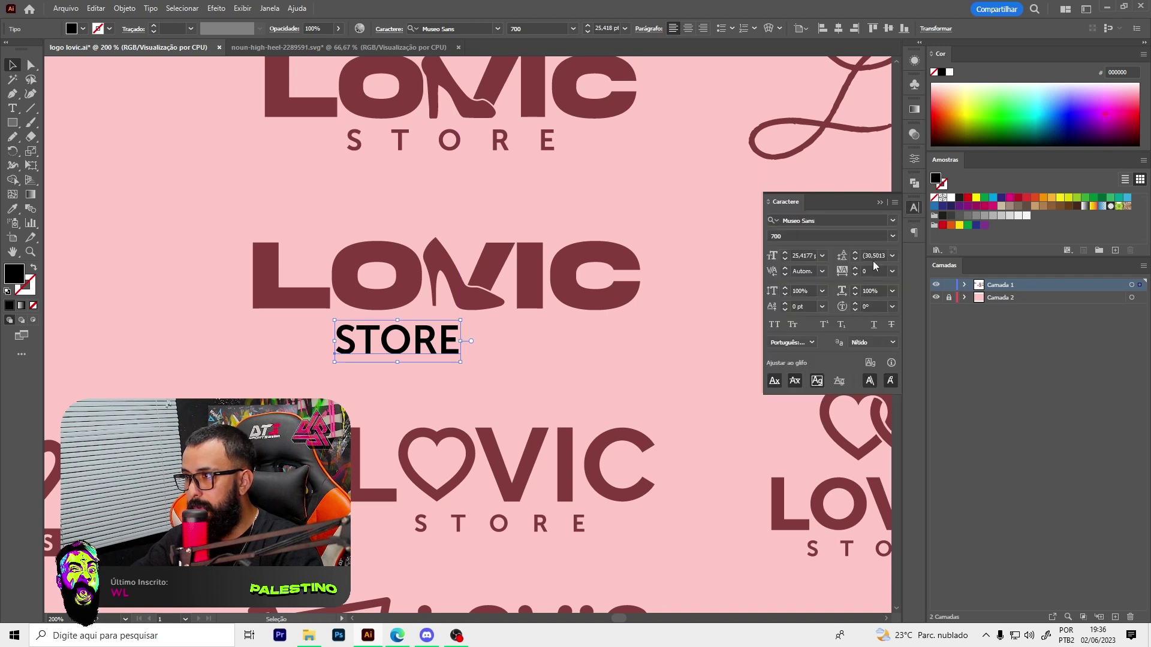
type("800")
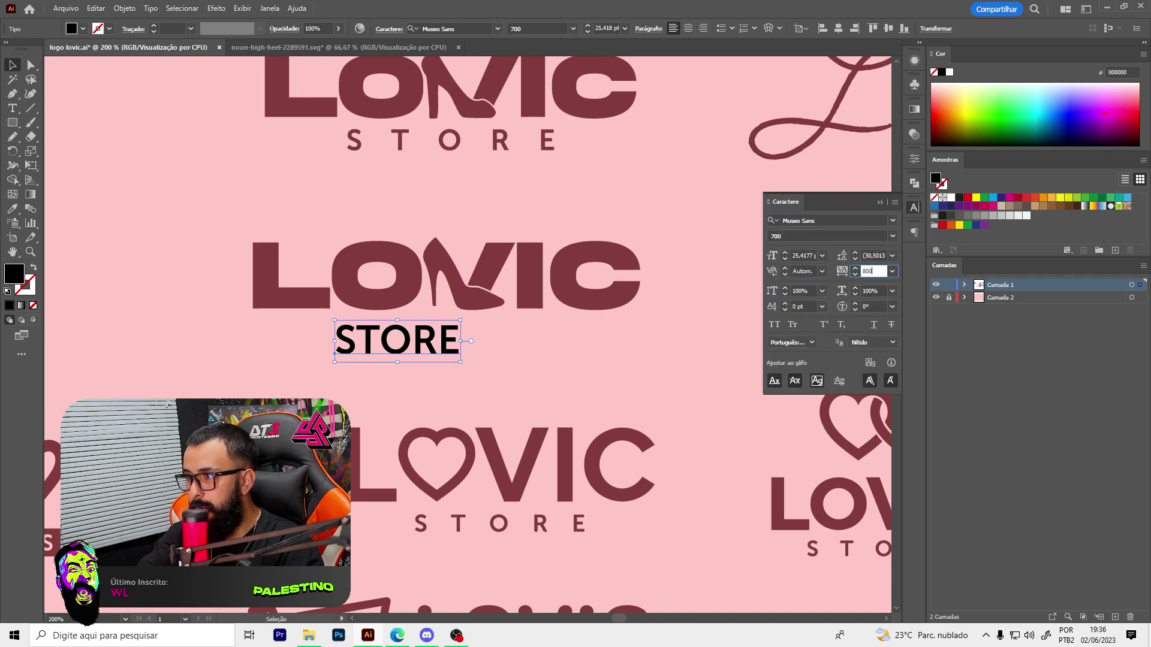
key("Return")
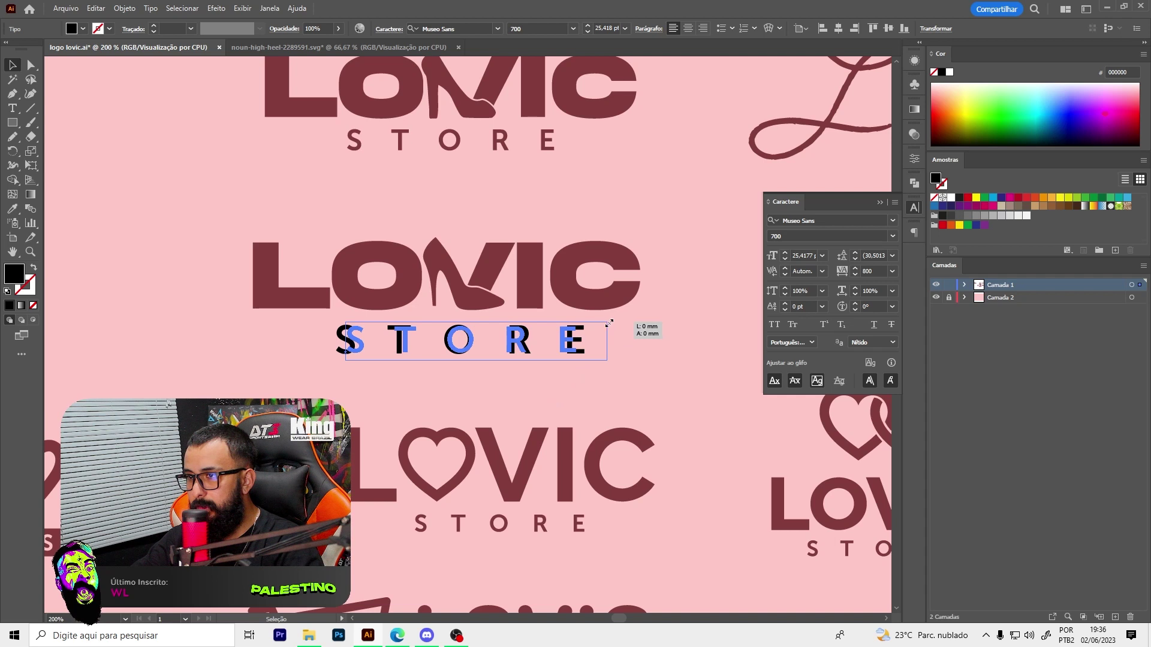
left_click_drag(617, 325, 602, 327)
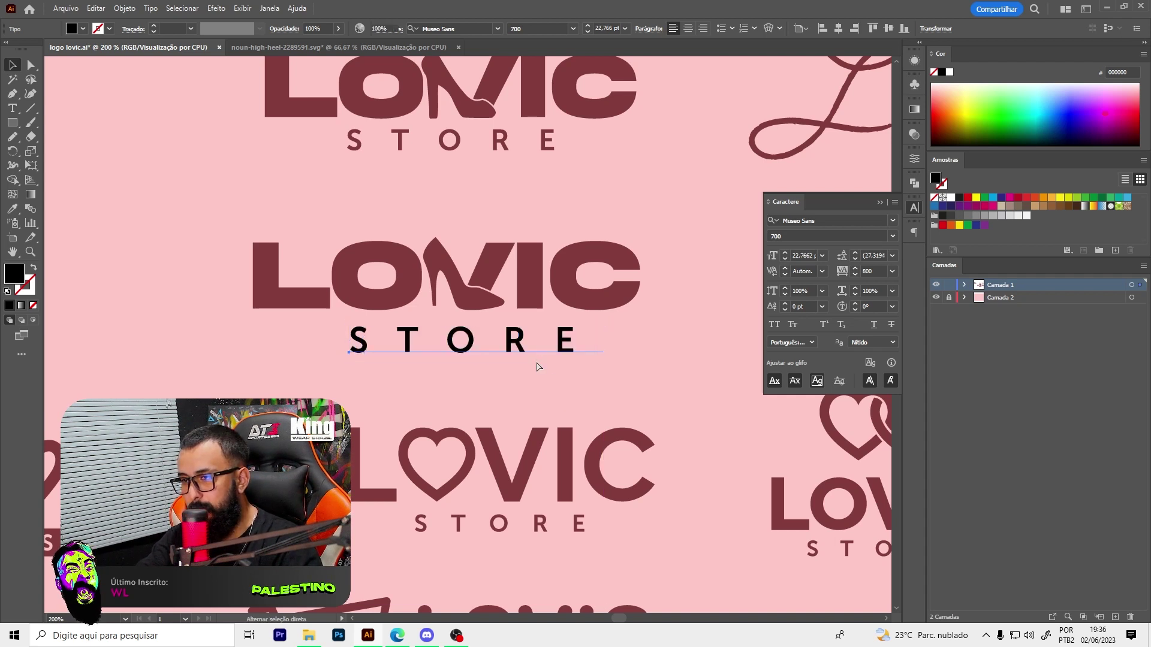
Group the middle LOVIC wordmark pieces and select STORE along with them
left_click(426, 294)
left_click_drag(414, 251, 643, 290)
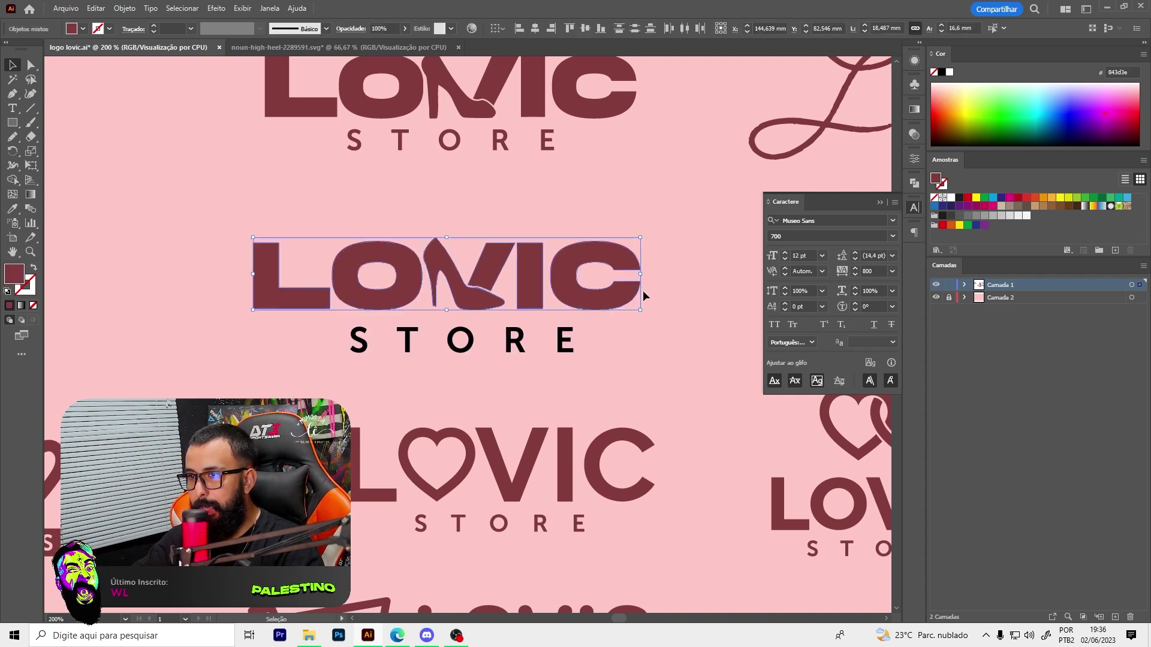
key("ctrl+g")
left_click(461, 309, "shift")
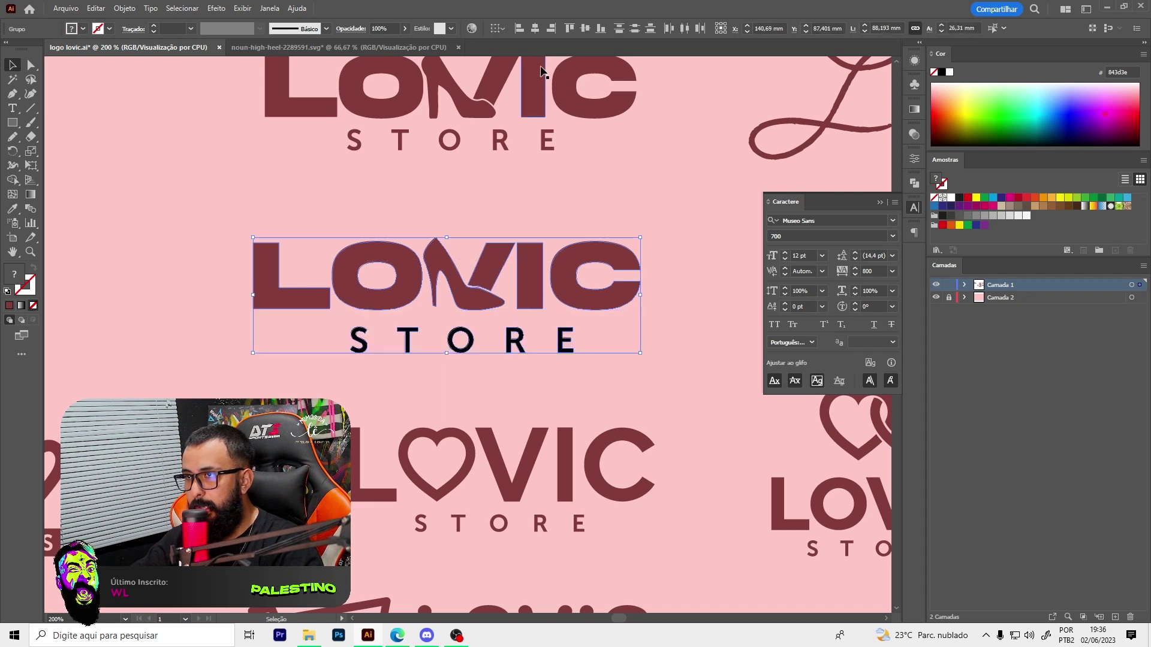
Centre STORE horizontally beneath the high-heel LOVIC wordmark
left_click(537, 29)
key("ctrl+minus")
left_click(12, 211)
key("v")
scroll(427, 230, "down", 2)
Move the new LOVIC STORE logo up under the first one and resize it to match
mouse_move(506, 263)
left_mouse_down()
mouse_move(507, 245)
mouse_move(495, 246)
left_mouse_up()
scroll(530, 227, "up", 2)
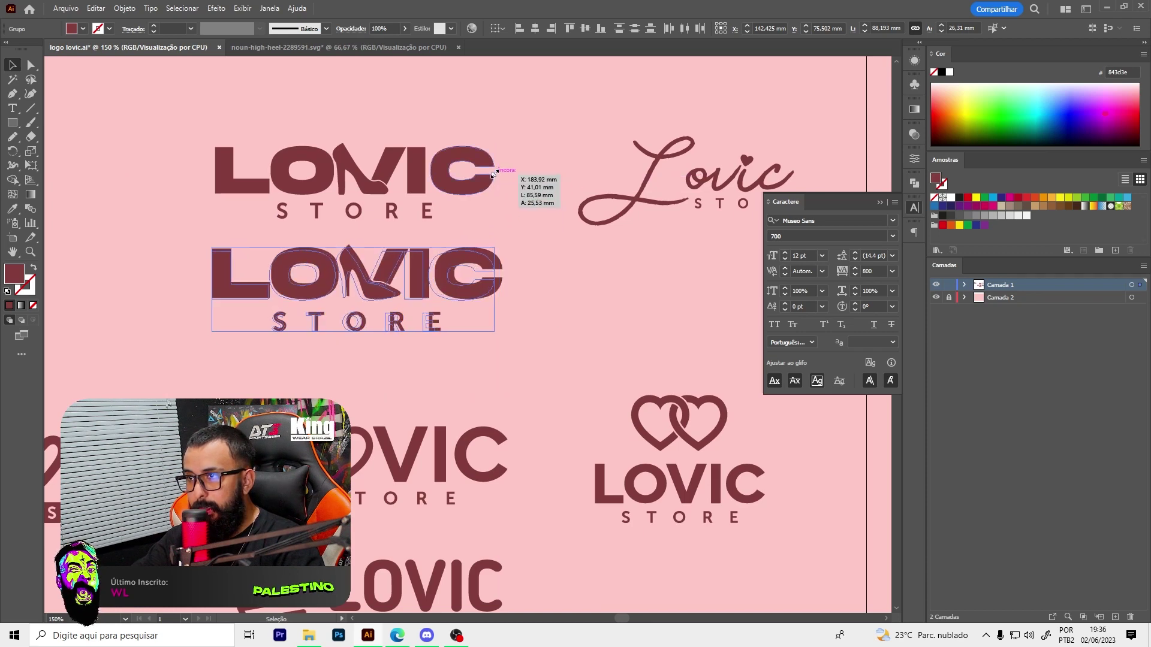
left_click_drag(211, 246, 215, 249)
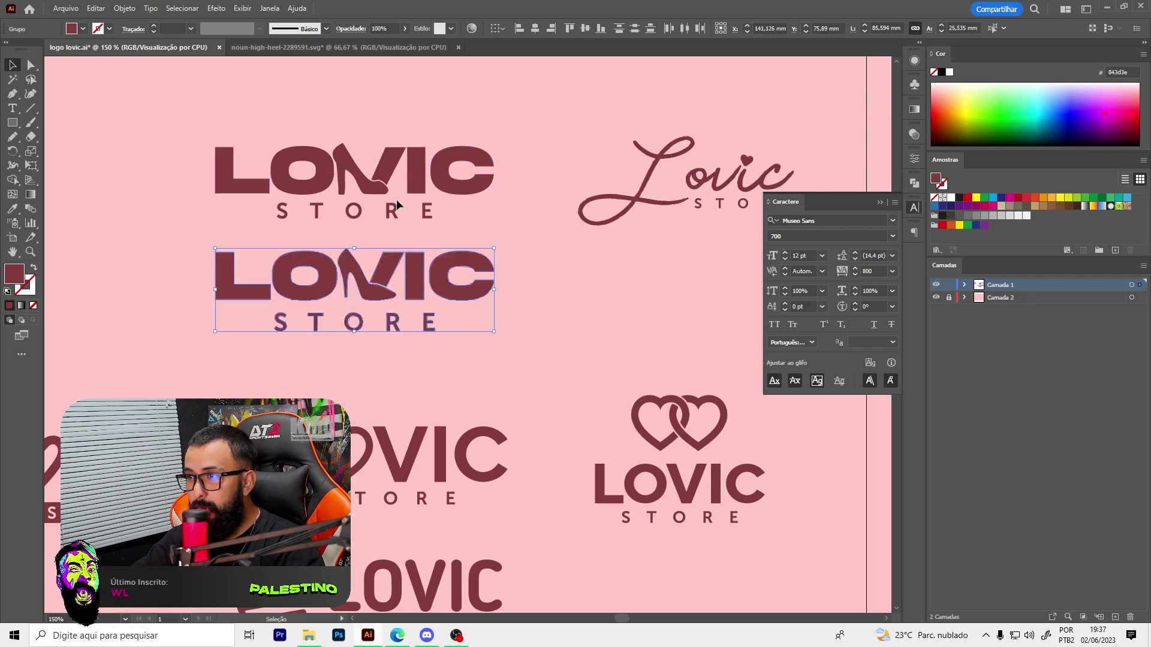
scroll(396, 240, "down", 1)
Move both LOVIC STORE logos together to the artboard's upper left, then deselect
left_click(367, 203, "shift")
scroll(395, 215, "down", 2)
left_click_drag(395, 224, 271, 107)
scroll(210, 96, "up", 3)
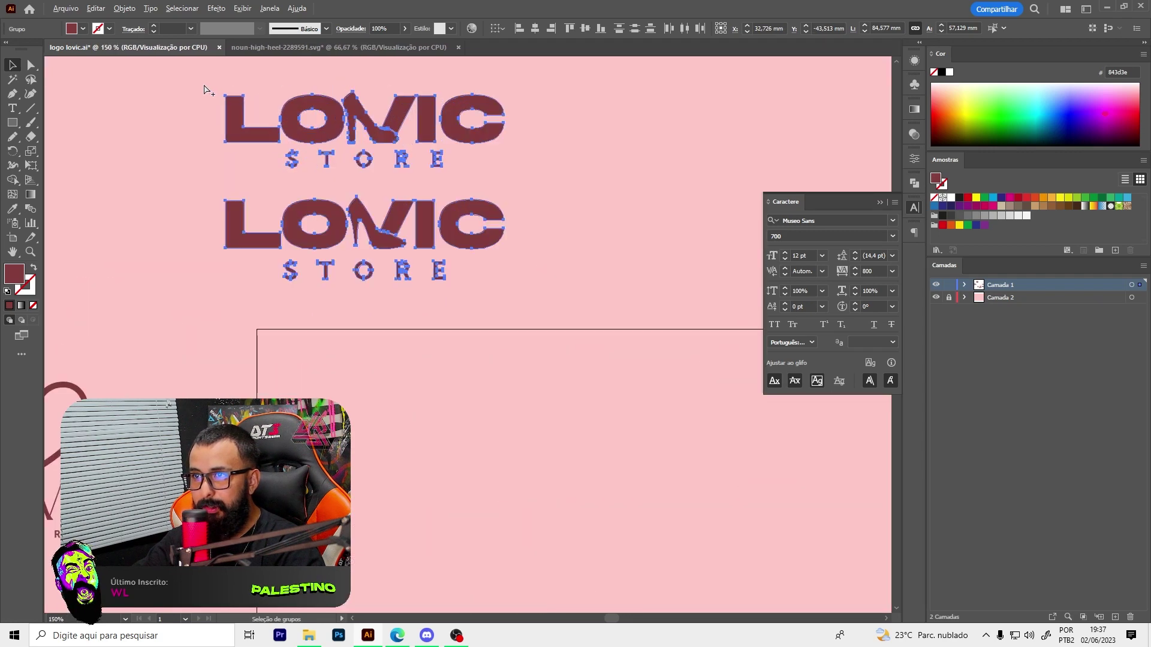
key("ctrl+shift+a")
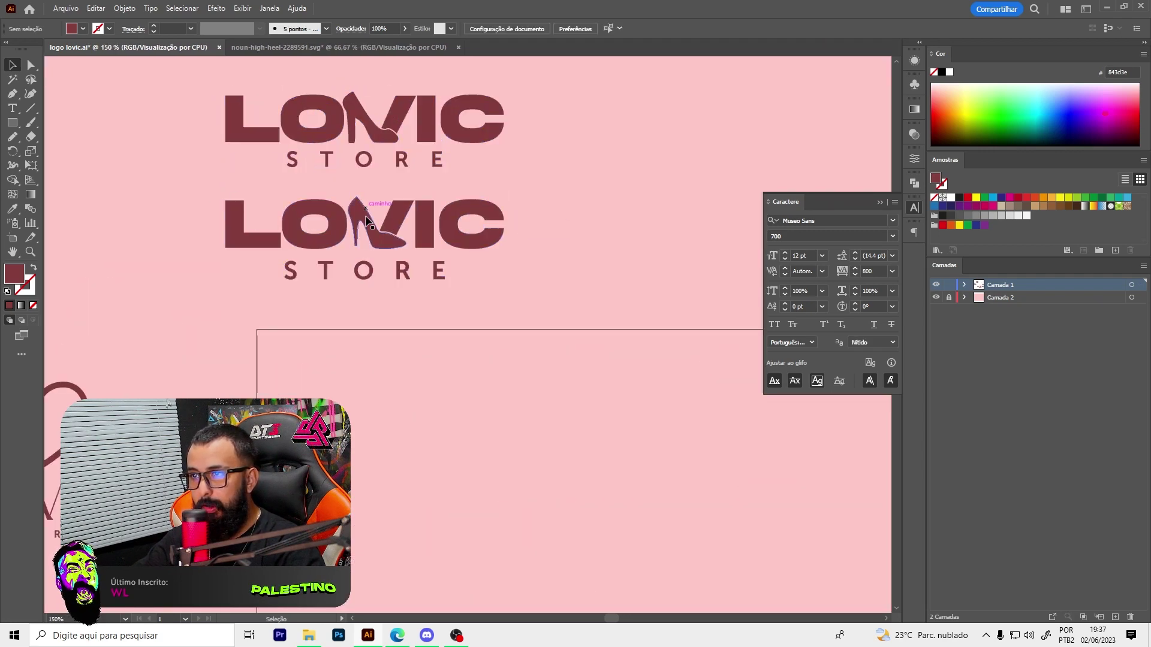
scroll(316, 214, "down", 2)
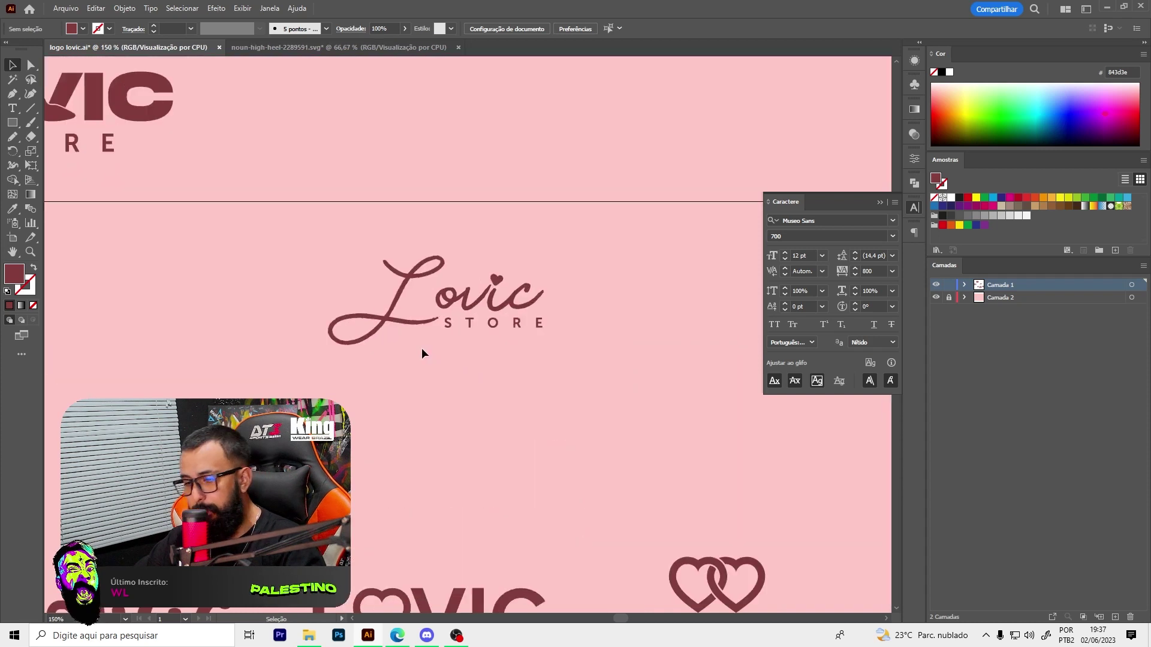
key("t")
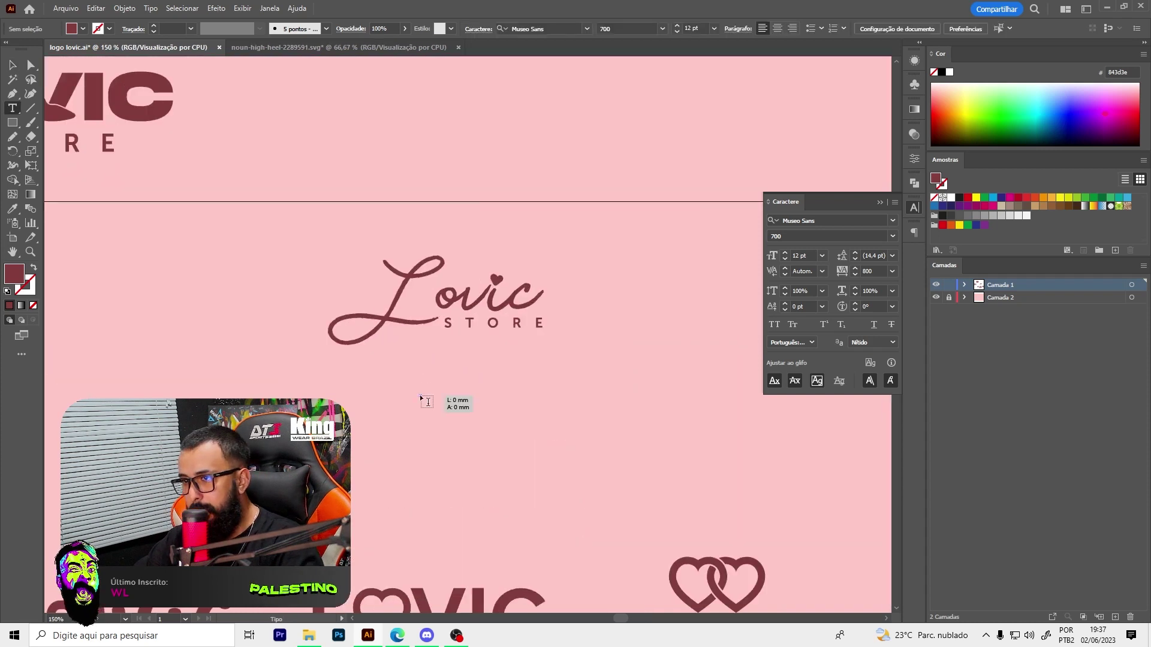
Type Lovic below the script logo and reset its tracking to 0
left_click(419, 390)
type("LOVI")
key("ctrl+a")
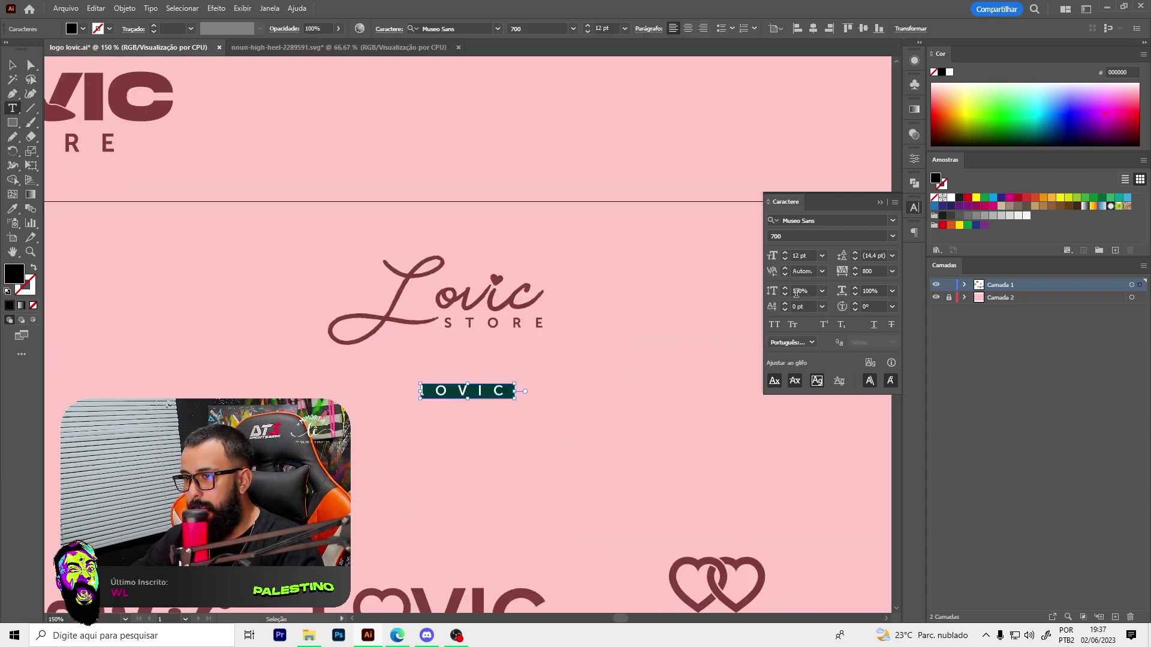
type("0")
key("Return")
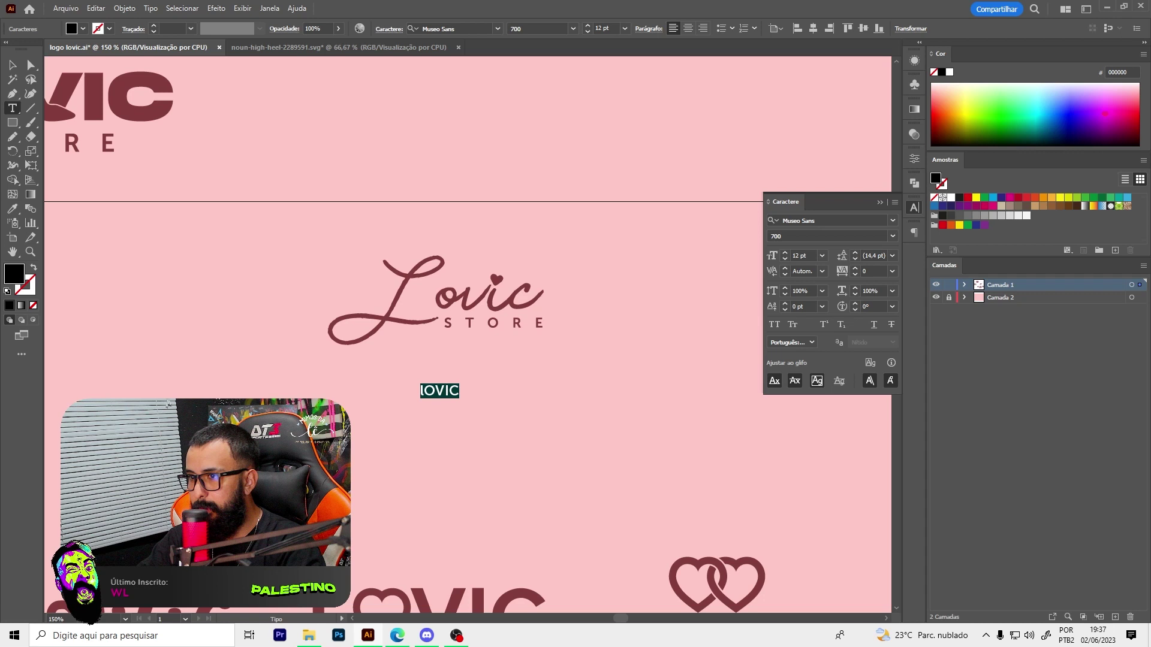
key("Escape")
Set Lovic in the Beauty script font, enlarge it and place it under the logo
left_click(446, 390)
left_click(498, 28)
scroll(547, 217, "down", 3)
left_click(539, 287)
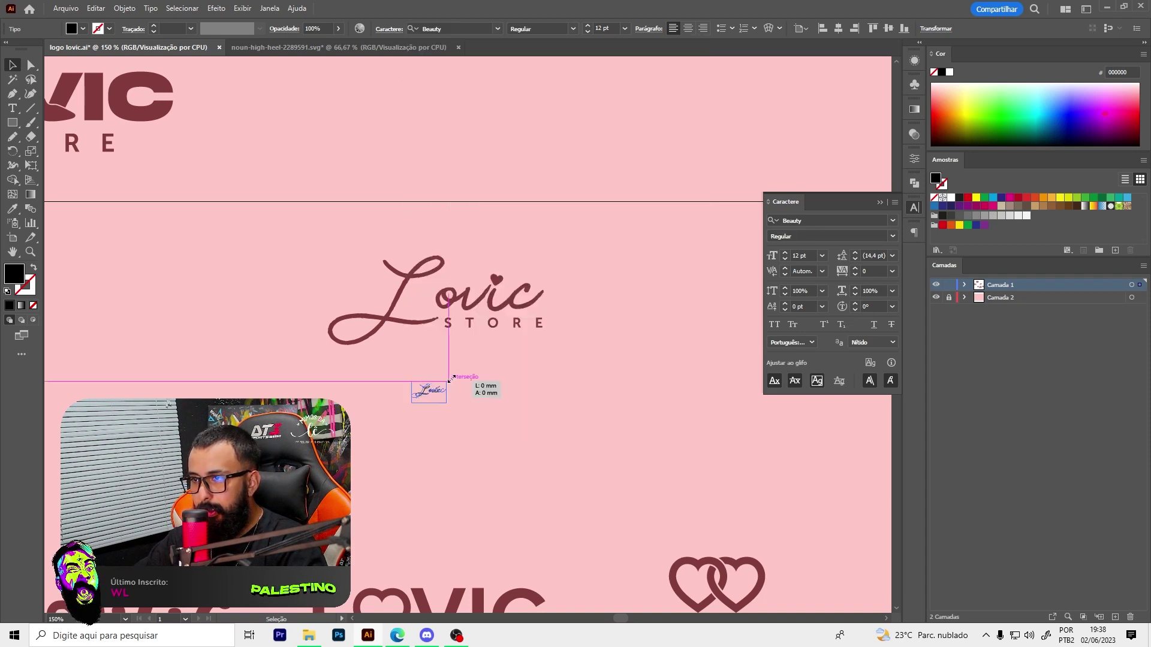
left_click_drag(444, 388, 552, 343)
mouse_move(494, 378)
left_mouse_down()
mouse_move(494, 424)
mouse_move(497, 408)
left_mouse_up()
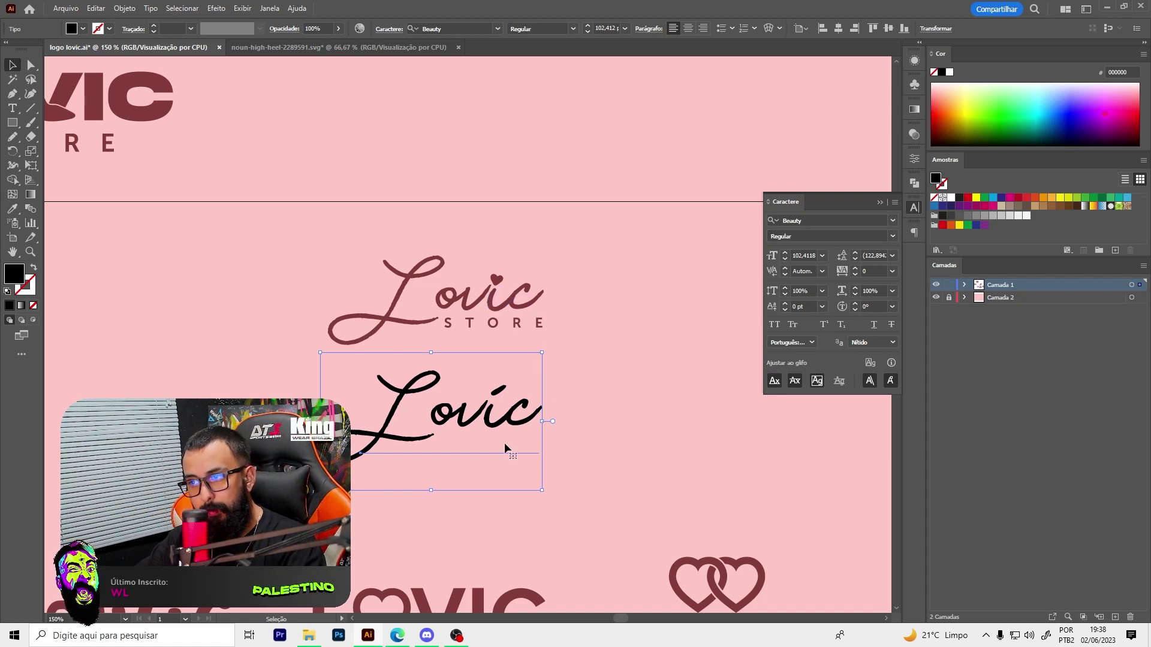
Nudge the black Lovic into line and convert it to outlines
left_click_drag(488, 413, 495, 413)
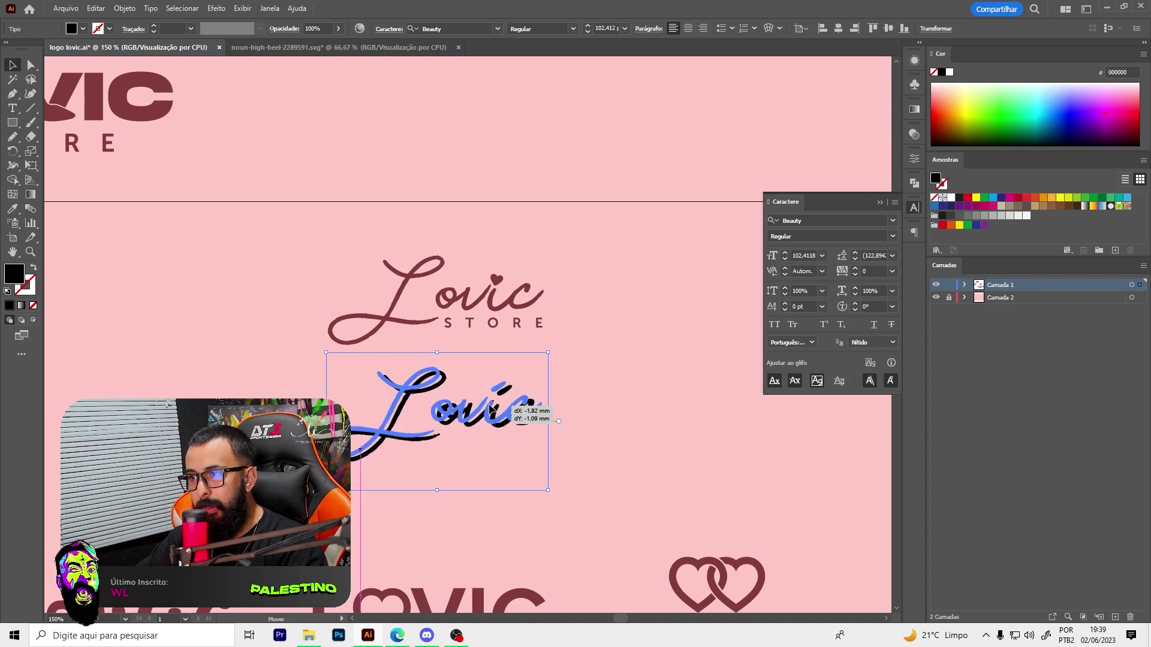
scroll(495, 413, "up", 1)
key("ctrl+shift+o")
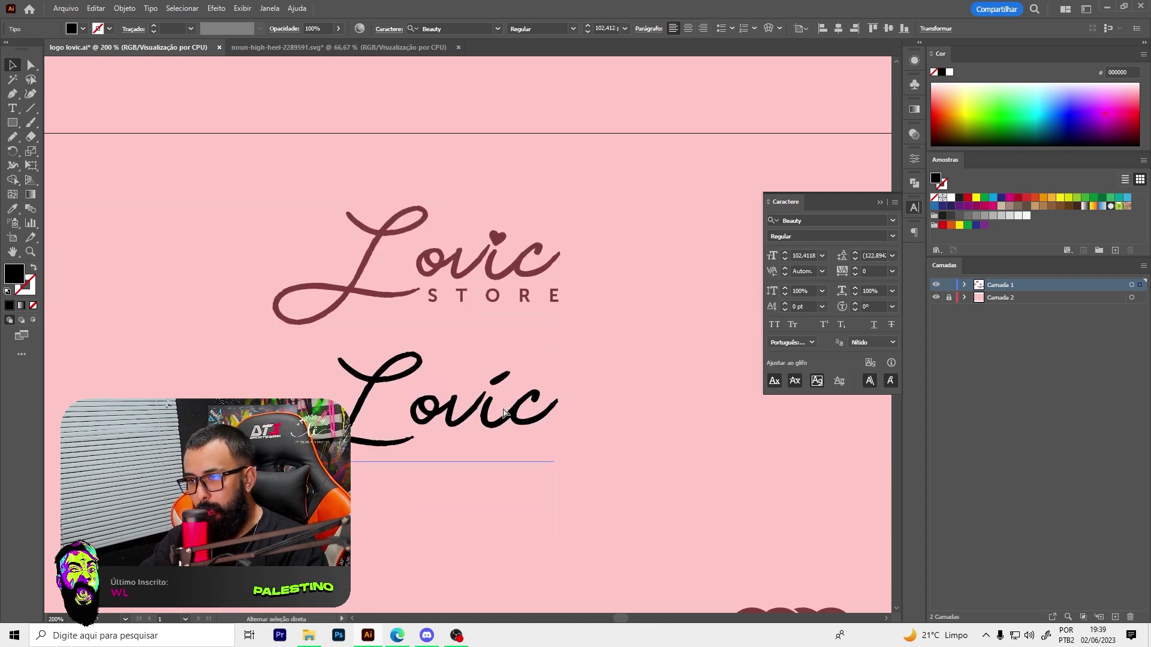
scroll(511, 388, "up", 2)
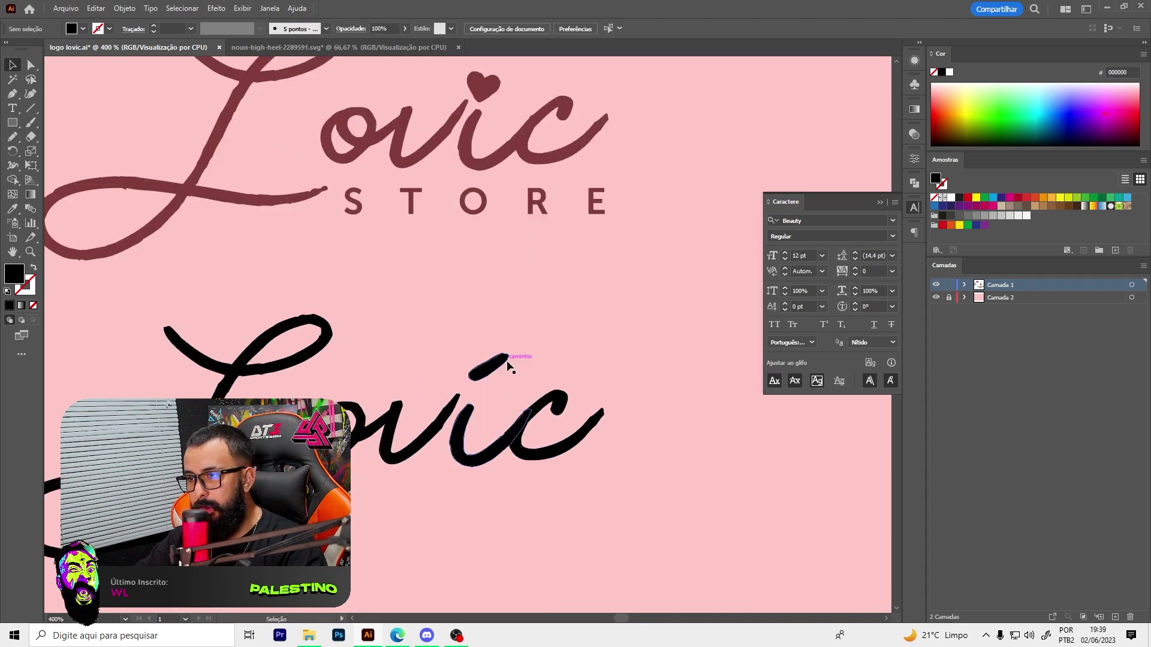
Delete the dot over the i of the outlined Lovic
key("a")
left_click(507, 358)
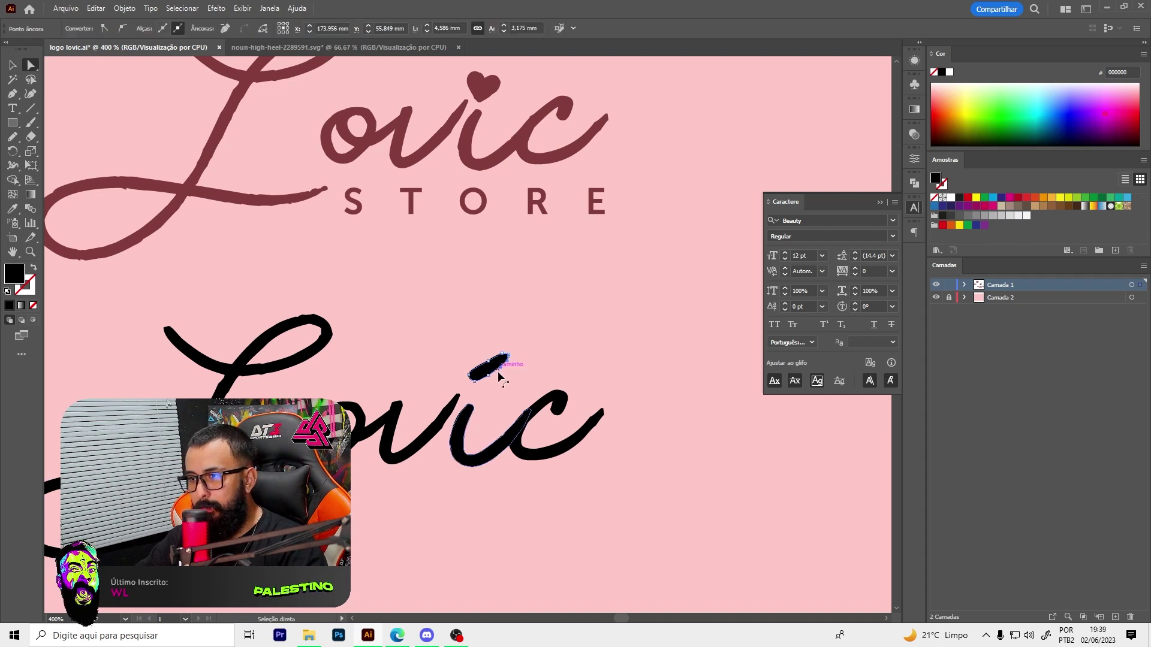
scroll(492, 378, "up", 1)
key("Delete")
scroll(498, 357, "down", 1)
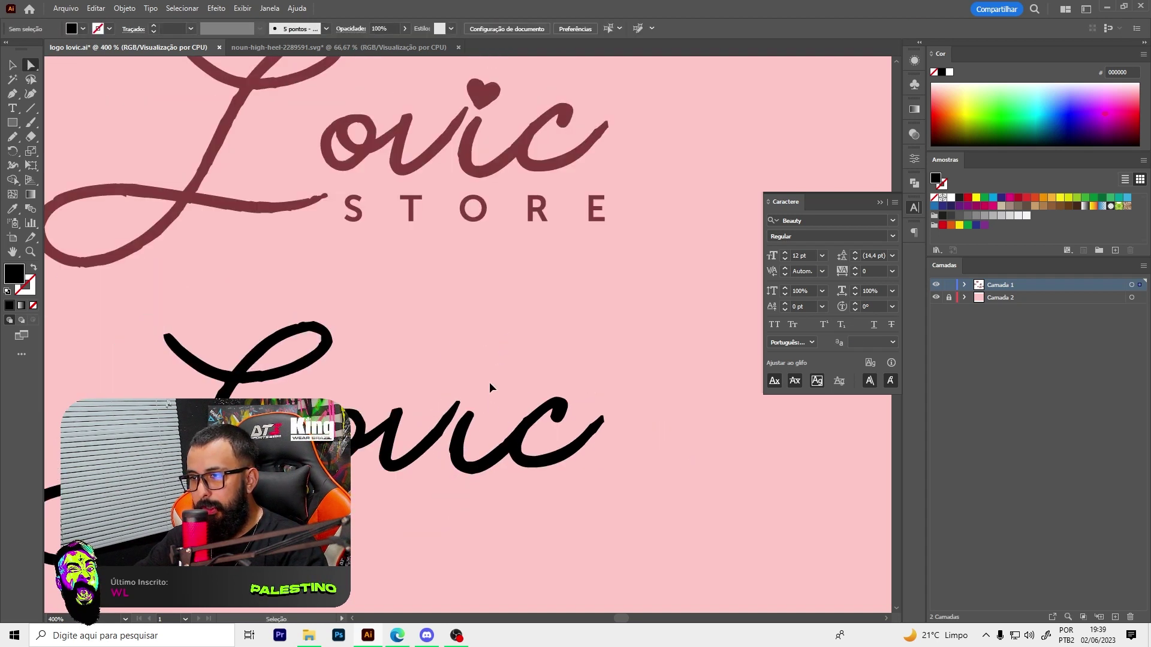
scroll(483, 384, "up", 1)
key("n")
scroll(486, 393, "up", 1)
scroll(485, 392, "down", 1)
scroll(534, 405, "down", 1)
Draw a small black heart with the Pencil above the i of Lovic as its dot
scroll(547, 394, "up", 3)
left_click_drag(517, 400, 463, 372)
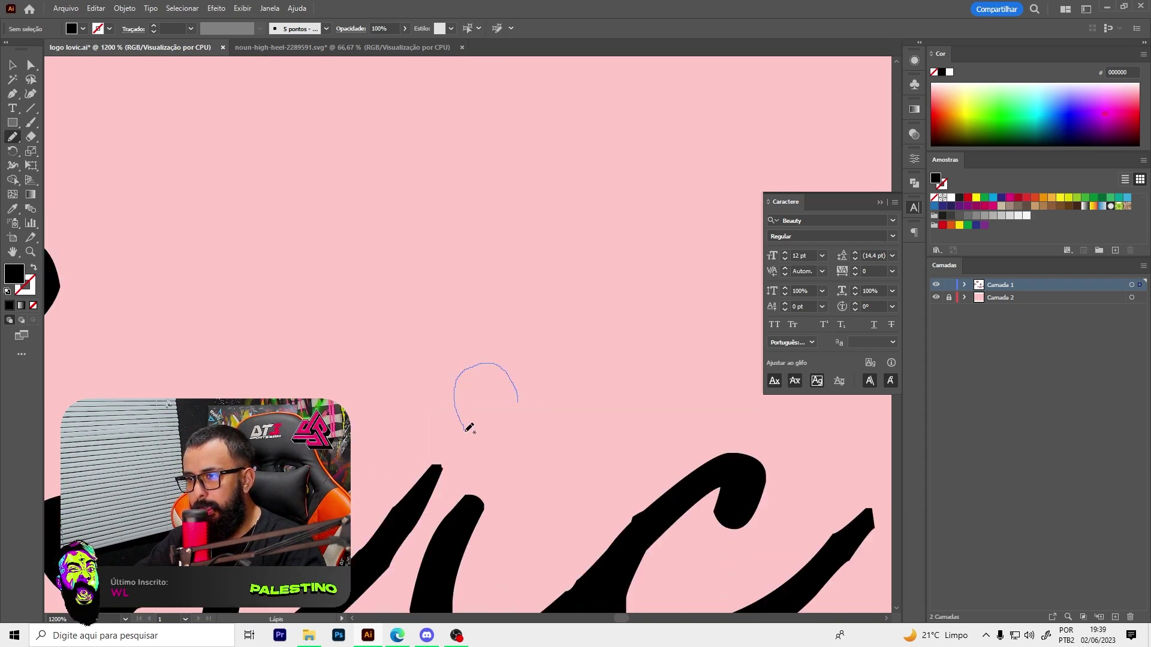
mouse_move(486, 468)
left_mouse_down()
mouse_move(509, 462)
mouse_move(547, 390)
mouse_move(522, 401)
left_mouse_up()
scroll(528, 407, "down", 4)
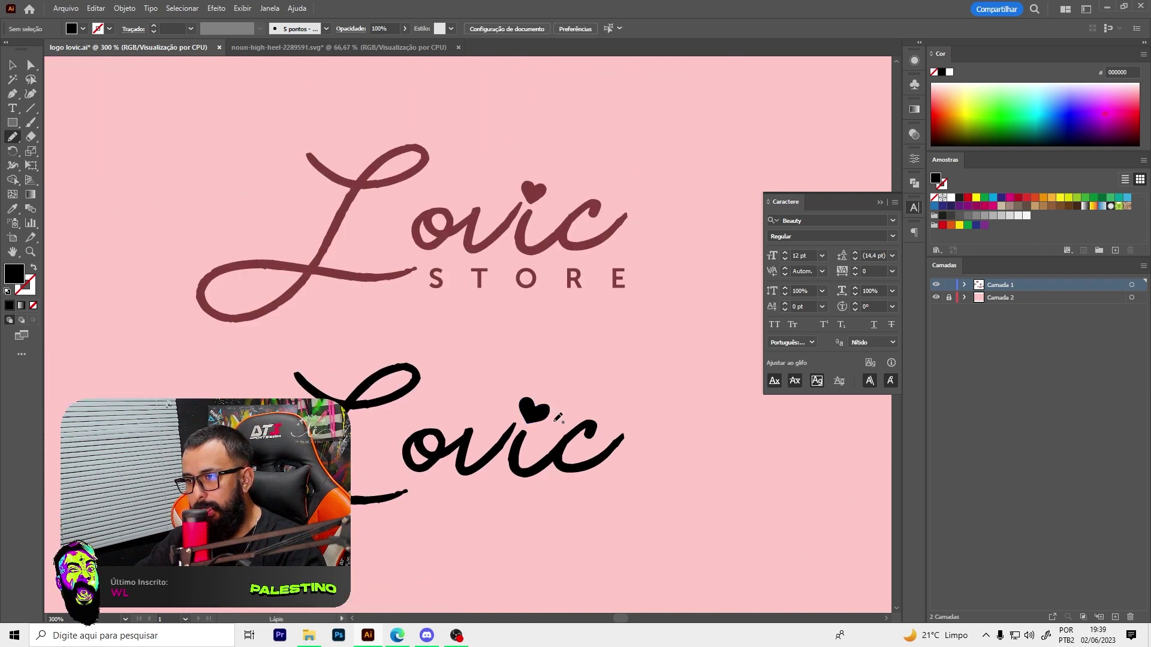
key("v")
scroll(552, 420, "down", 1)
scroll(377, 322, "down", 3)
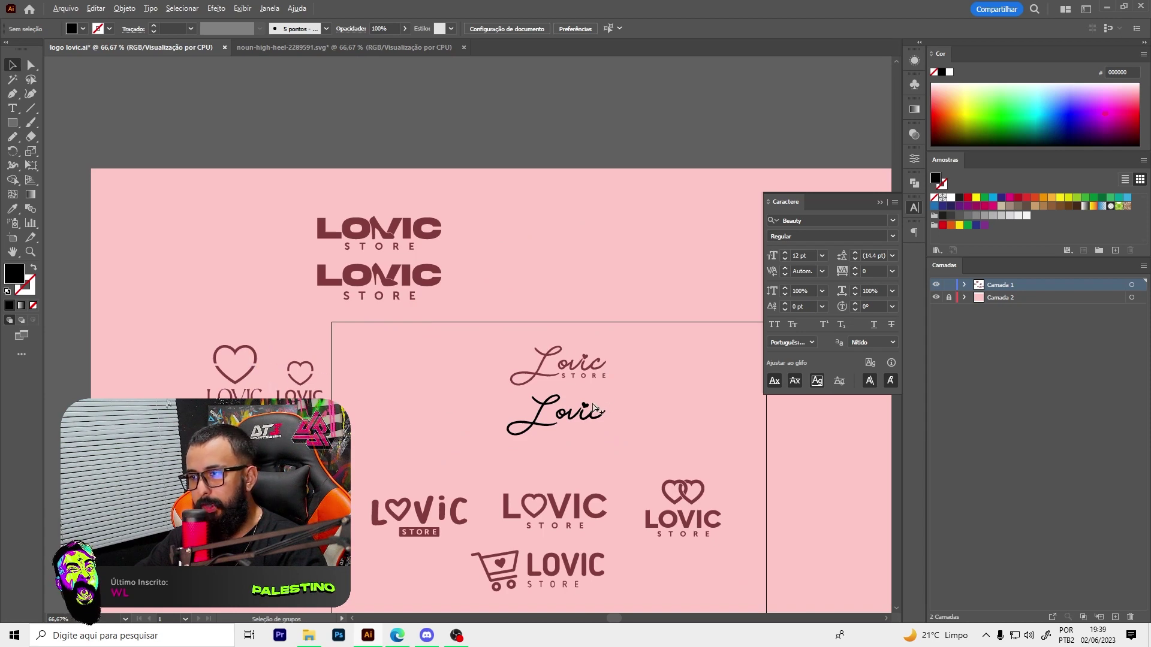
Add an anchor point on the right edge of the heart over the i
scroll(593, 408, "up", 3)
scroll(585, 413, "up", 3)
scroll(576, 419, "up", 2)
scroll(578, 414, "down", 2)
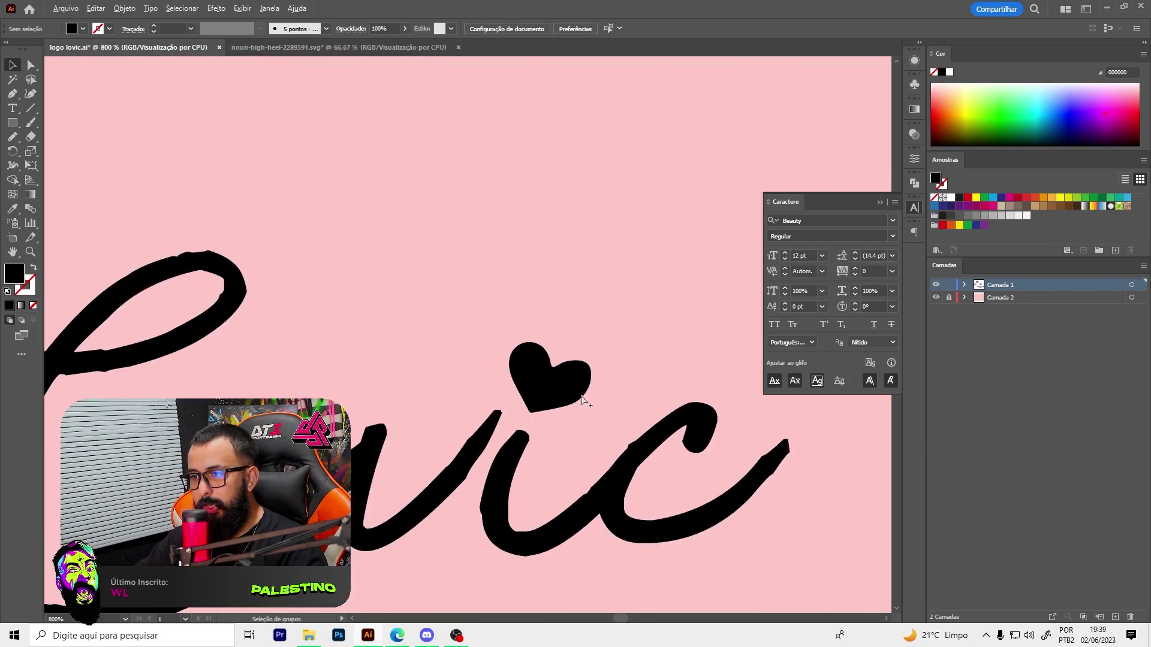
scroll(581, 400, "up", 3)
scroll(457, 476, "up", 2)
left_click_drag(532, 386, 714, 389)
left_click_drag(240, 438, 523, 440)
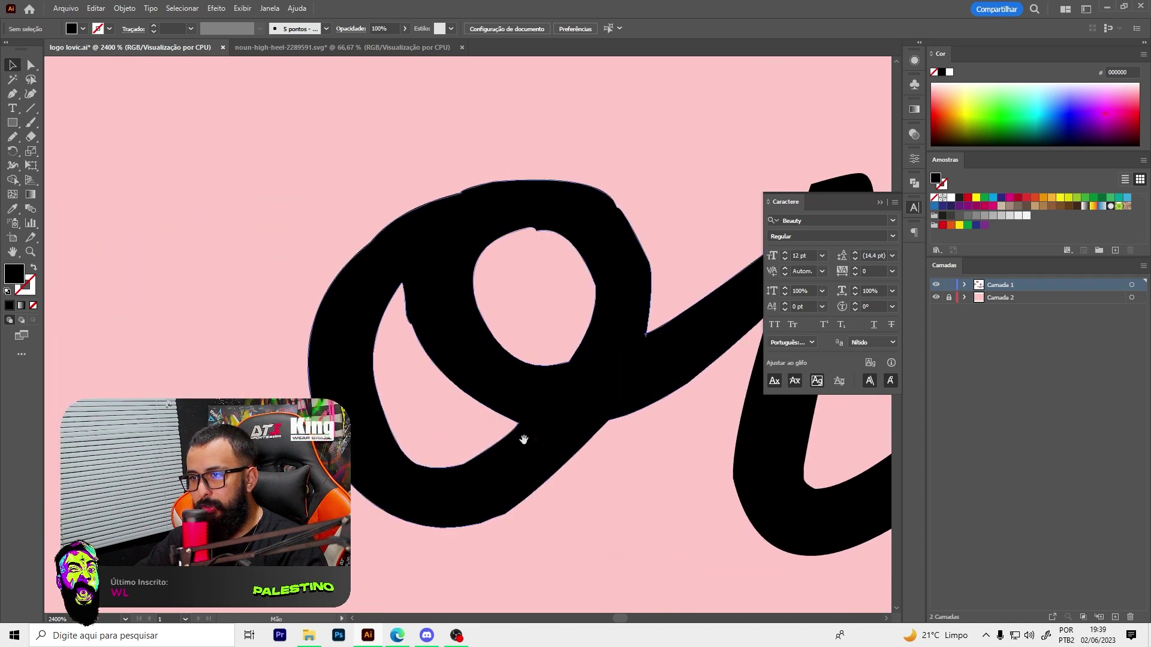
scroll(523, 439, "down", 2)
scroll(540, 432, "down", 2)
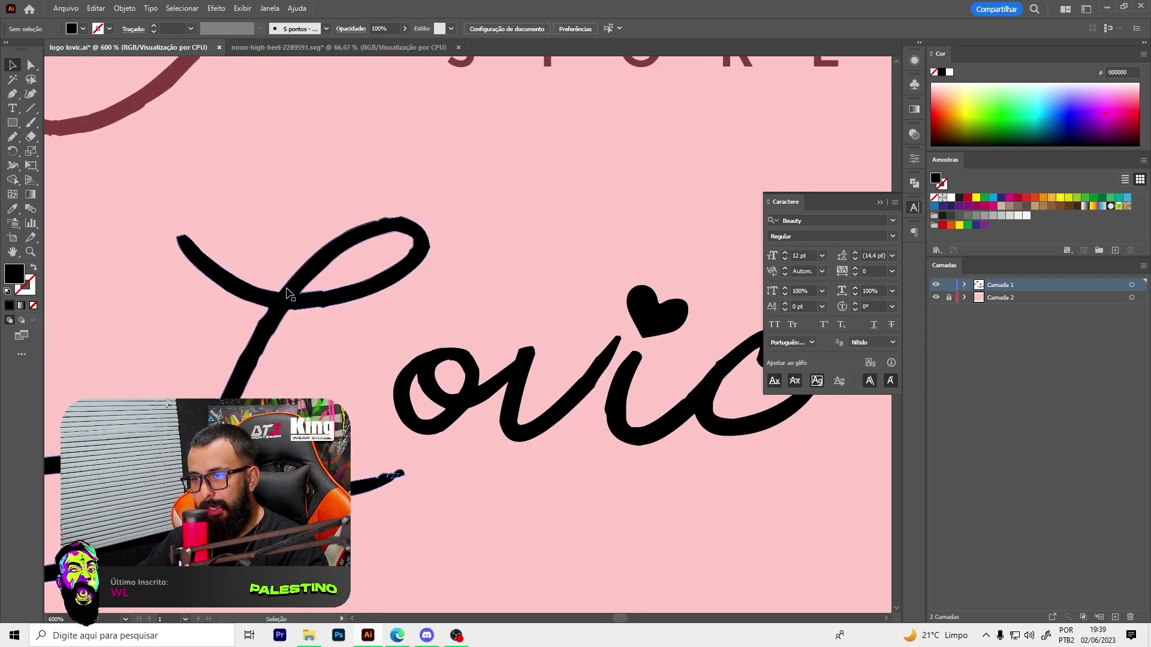
scroll(361, 366, "down", 2)
scroll(528, 355, "up", 4)
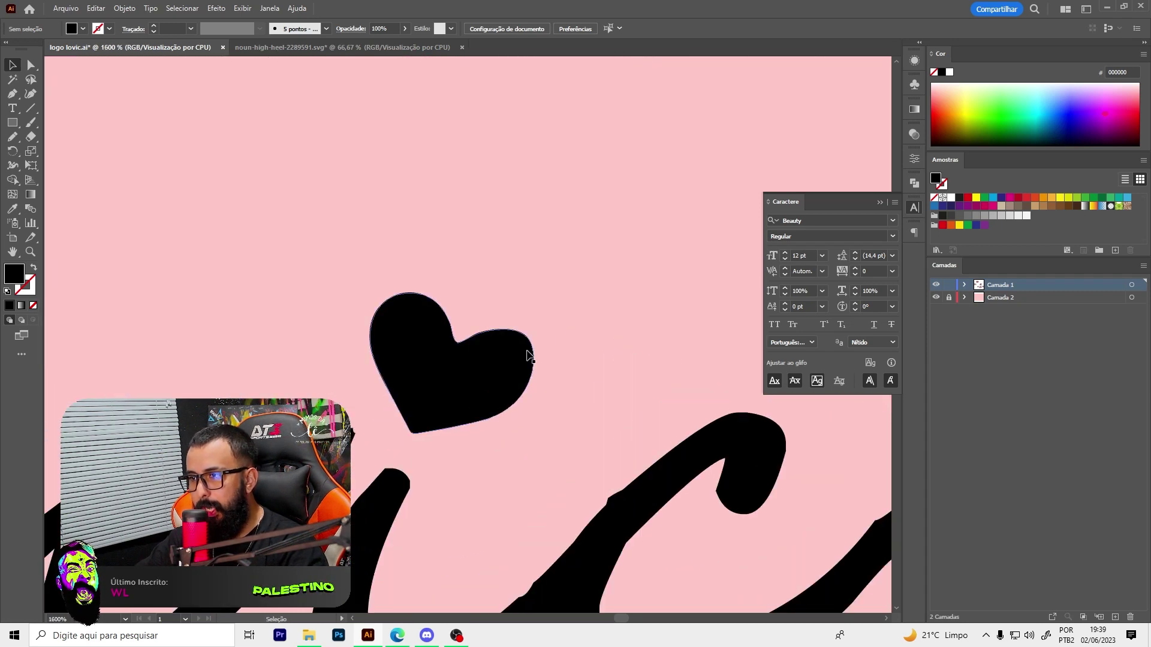
key("plus")
left_click(532, 349)
scroll(531, 353, "up", 1)
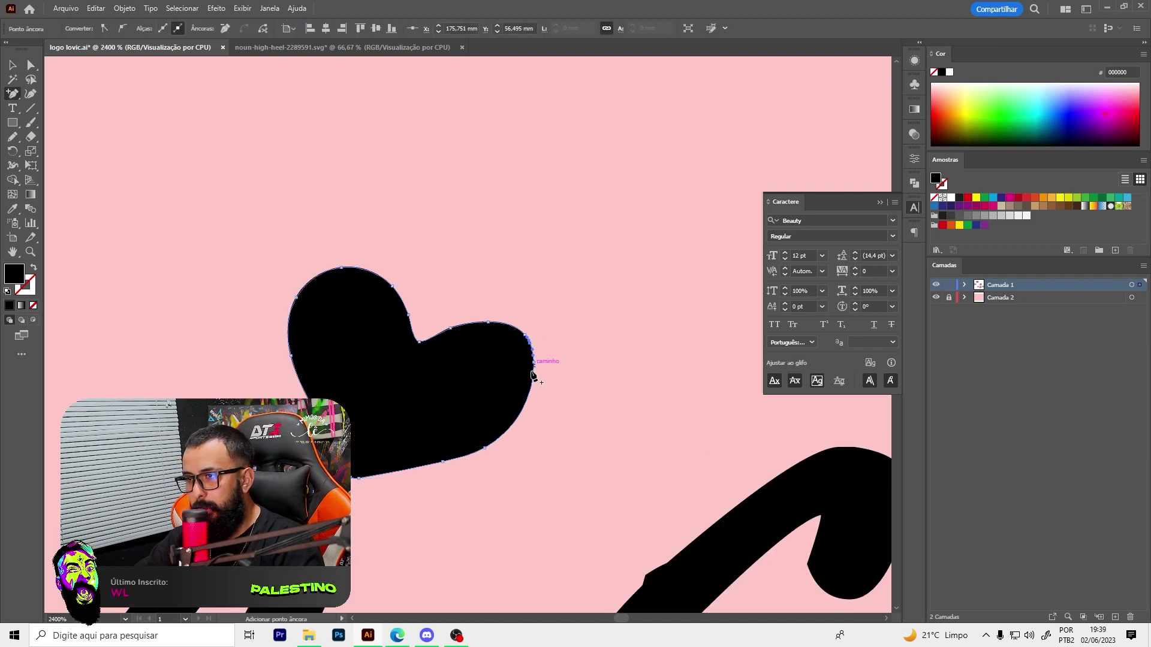
left_click(510, 429)
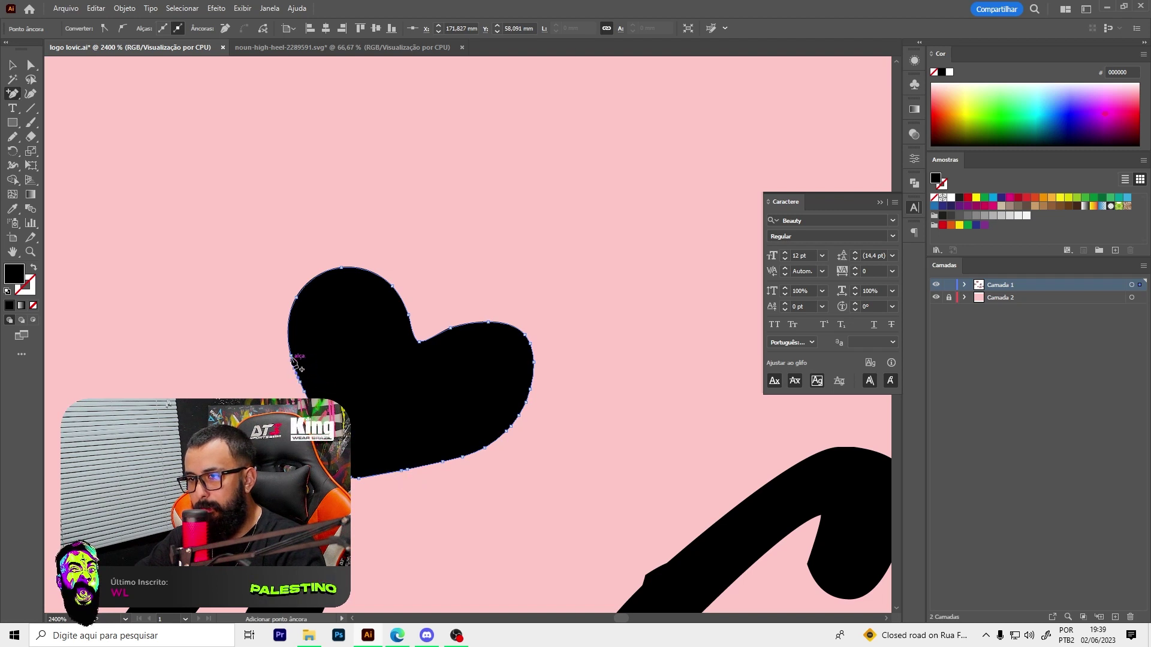
Nudge the heart's anchors around its top, sides and bottom to smooth its curves
scroll(358, 273, "up", 2)
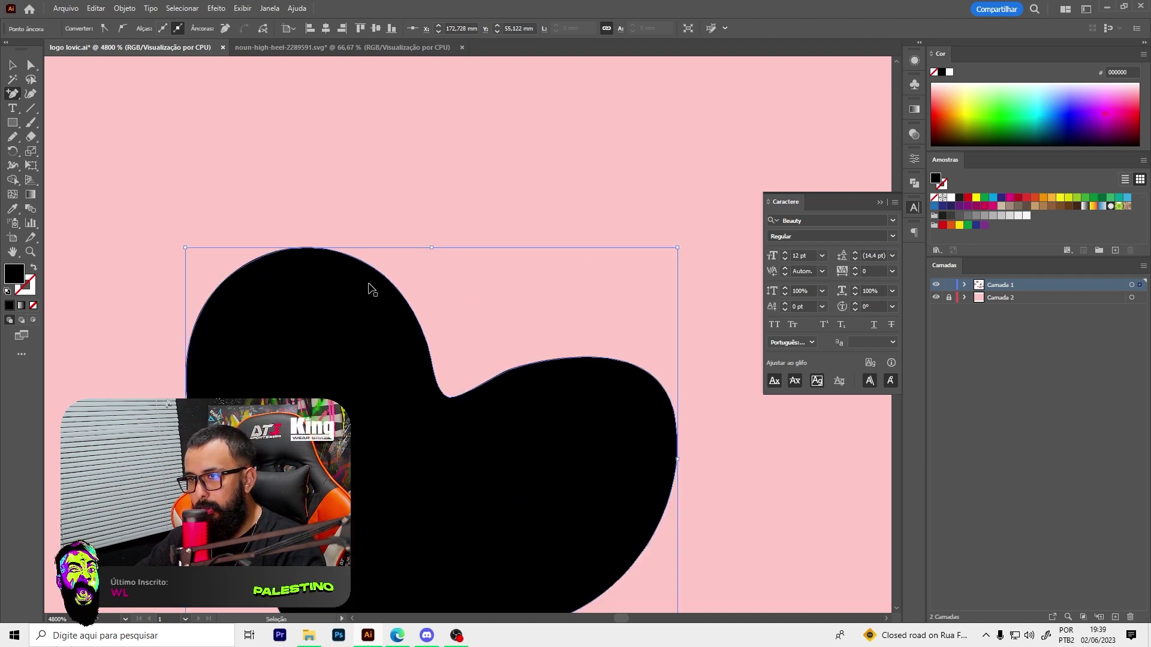
key("a")
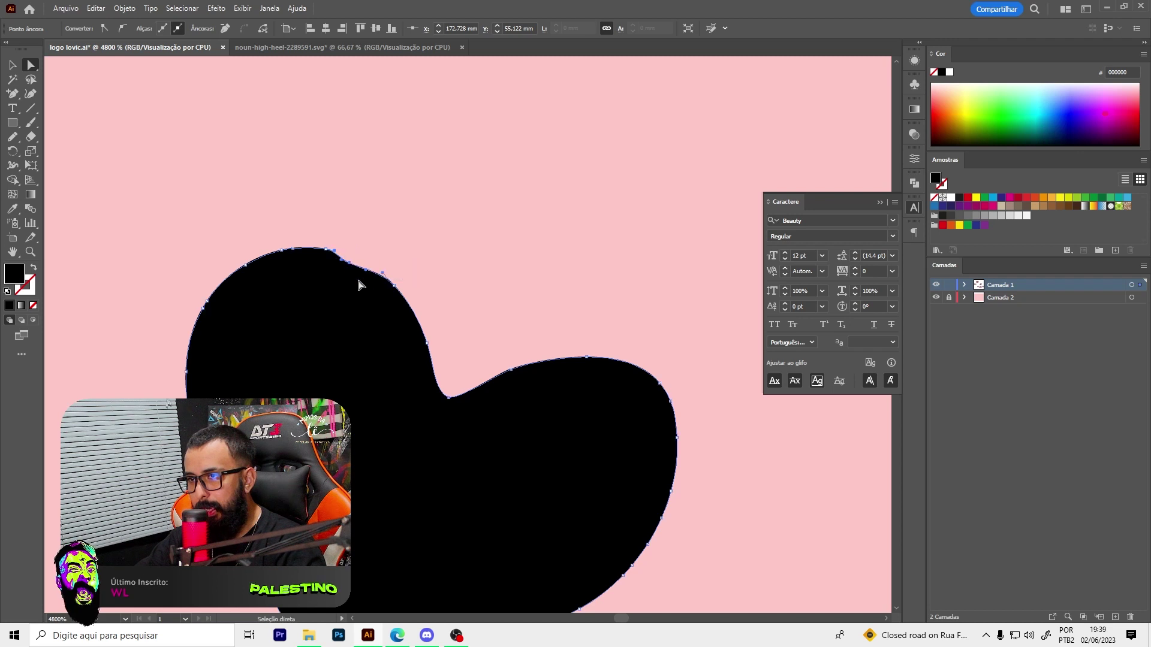
left_click_drag(352, 274, 352, 275)
scroll(359, 277, "down", 2)
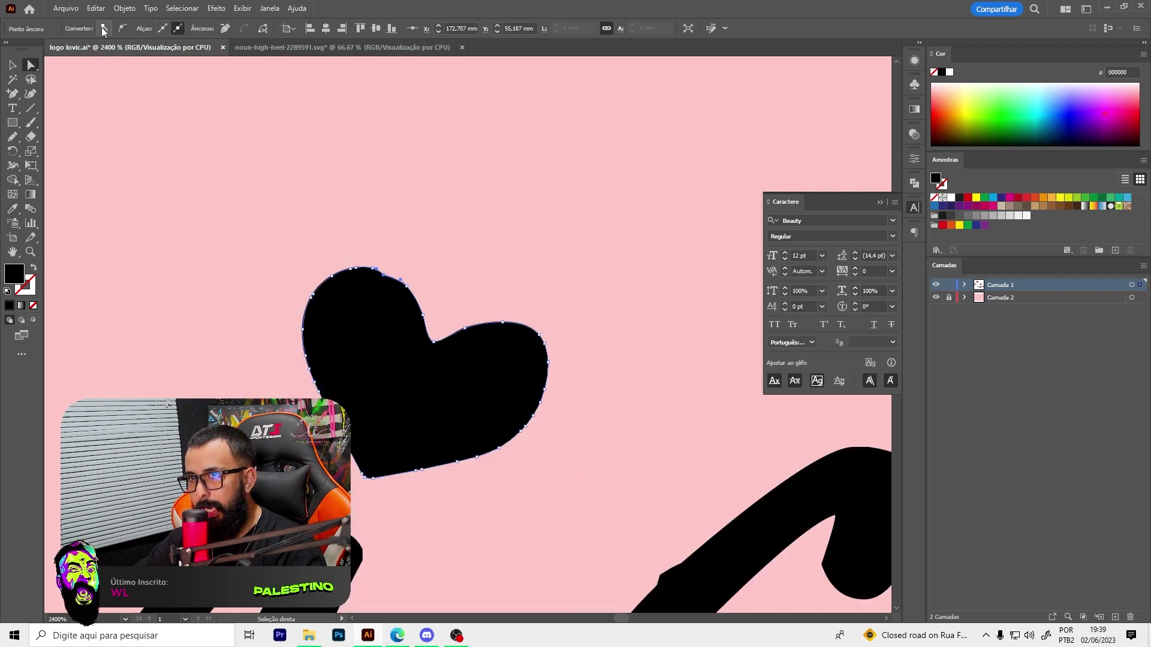
scroll(389, 285, "up", 1)
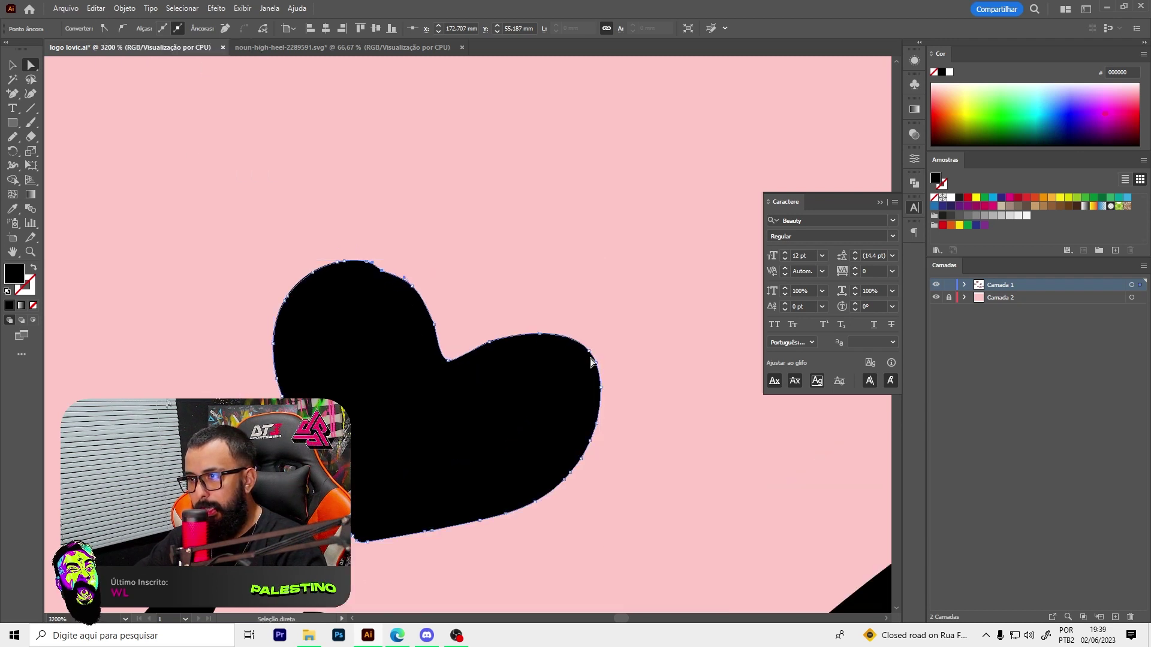
left_click_drag(582, 355, 583, 355)
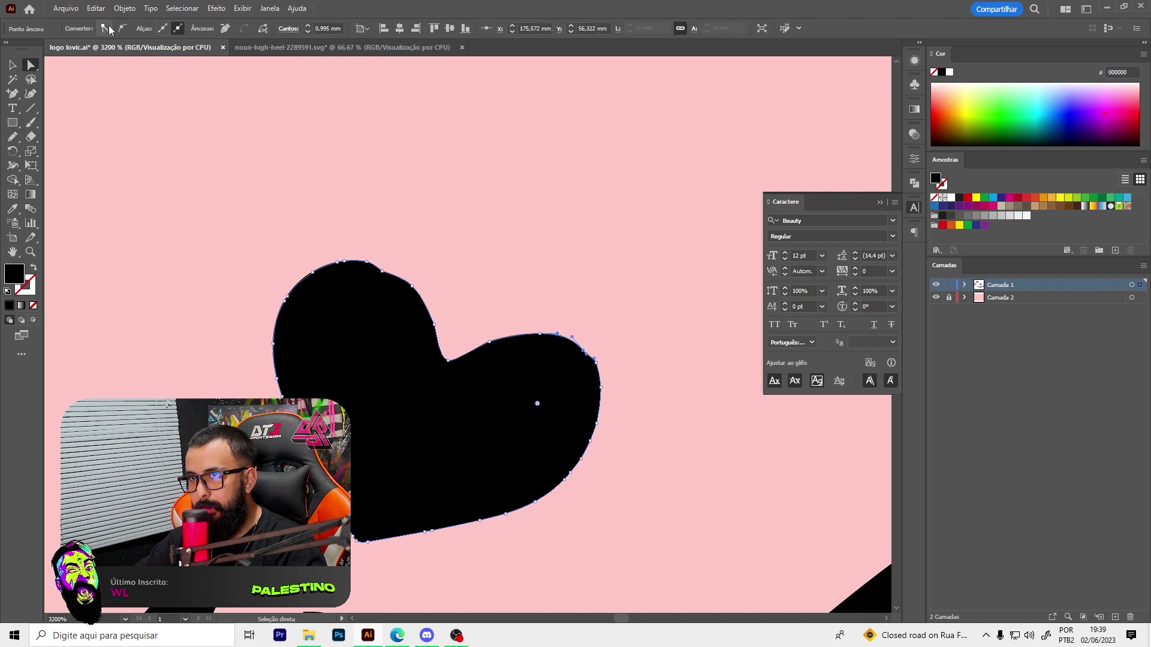
left_click(537, 403)
left_click(535, 502)
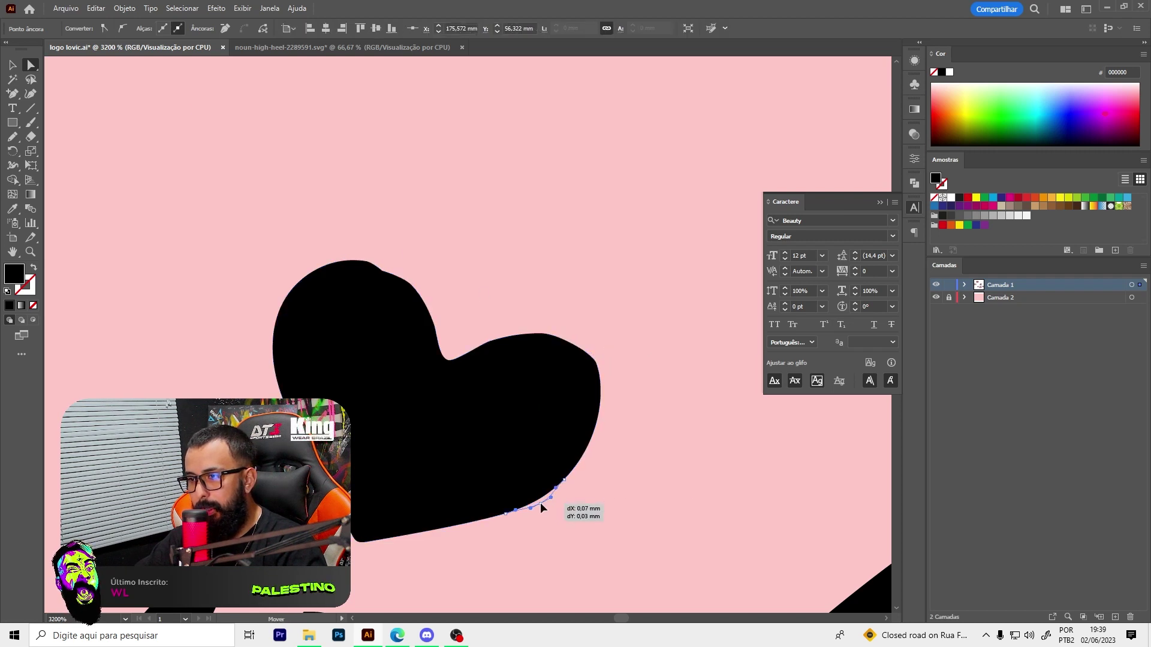
left_click(425, 531)
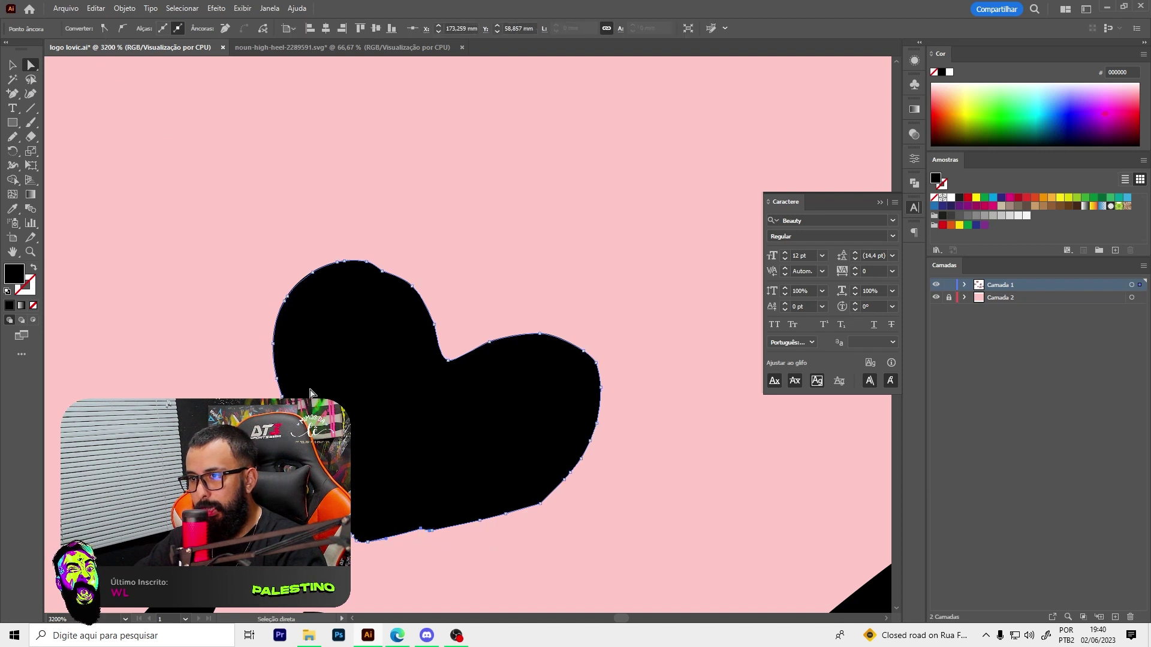
left_click(345, 486)
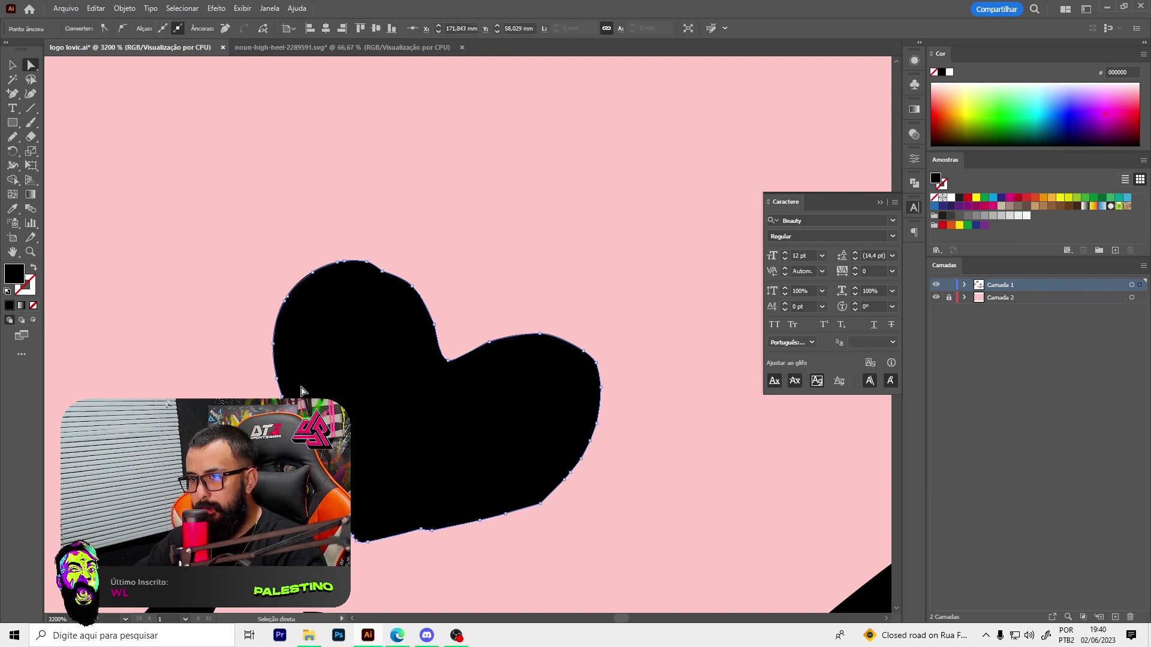
left_click(273, 345)
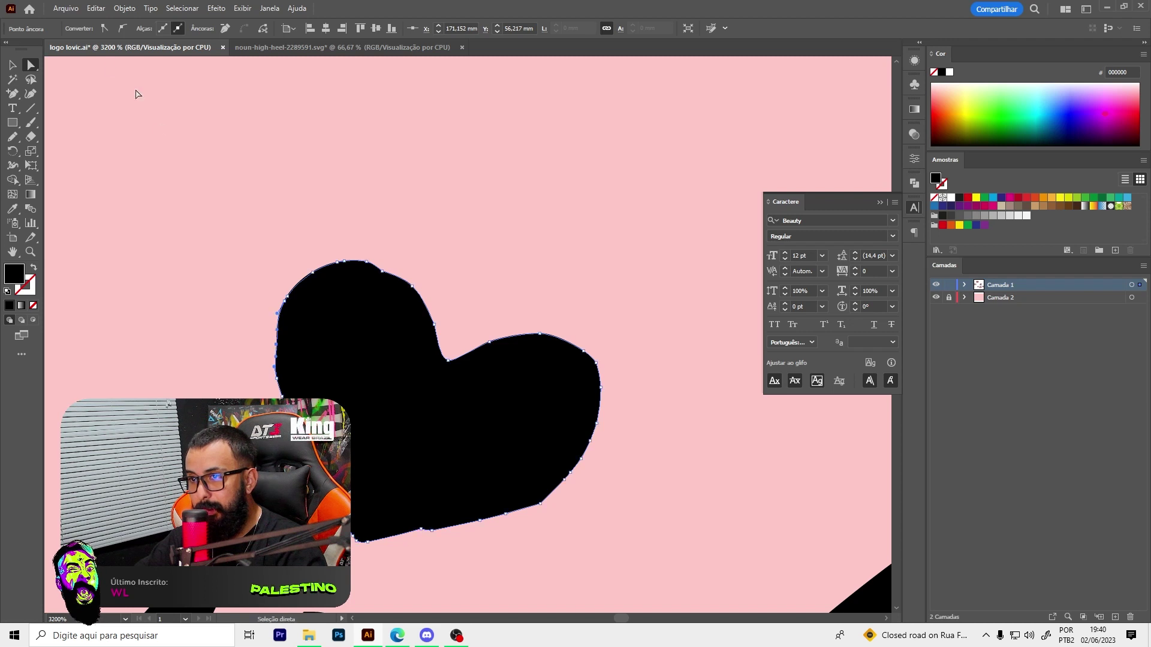
scroll(462, 312, "down", 3)
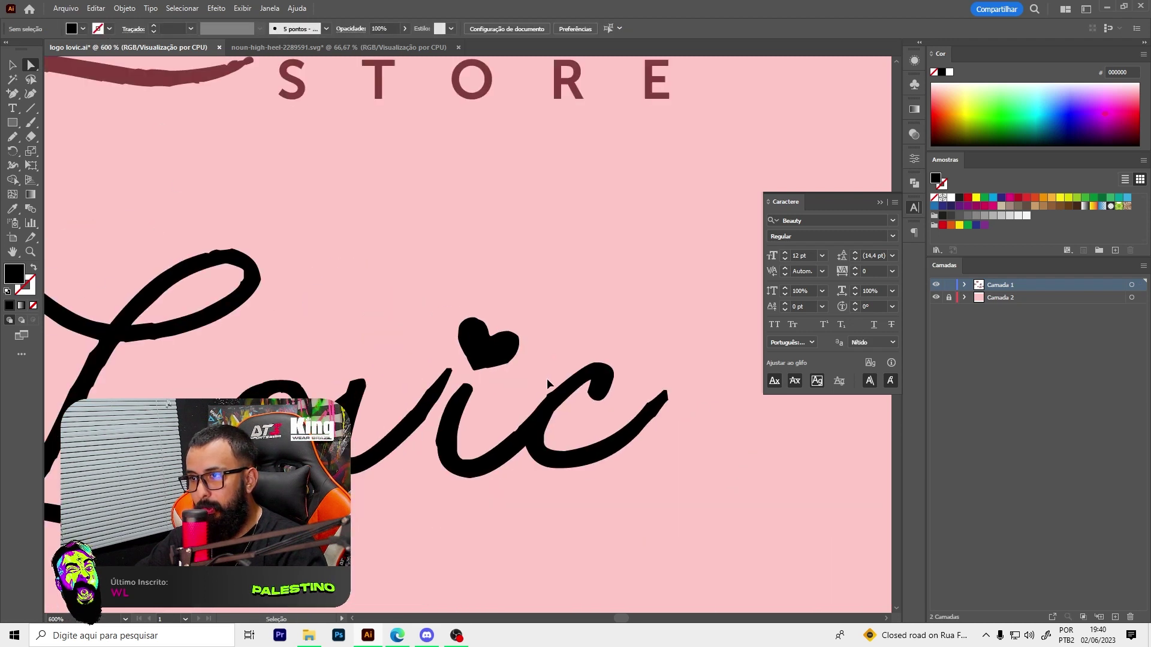
Alt-drag a copy of the maroon STORE lettering onto the black script Lovic
scroll(548, 386, "down", 1)
scroll(433, 367, "down", 1)
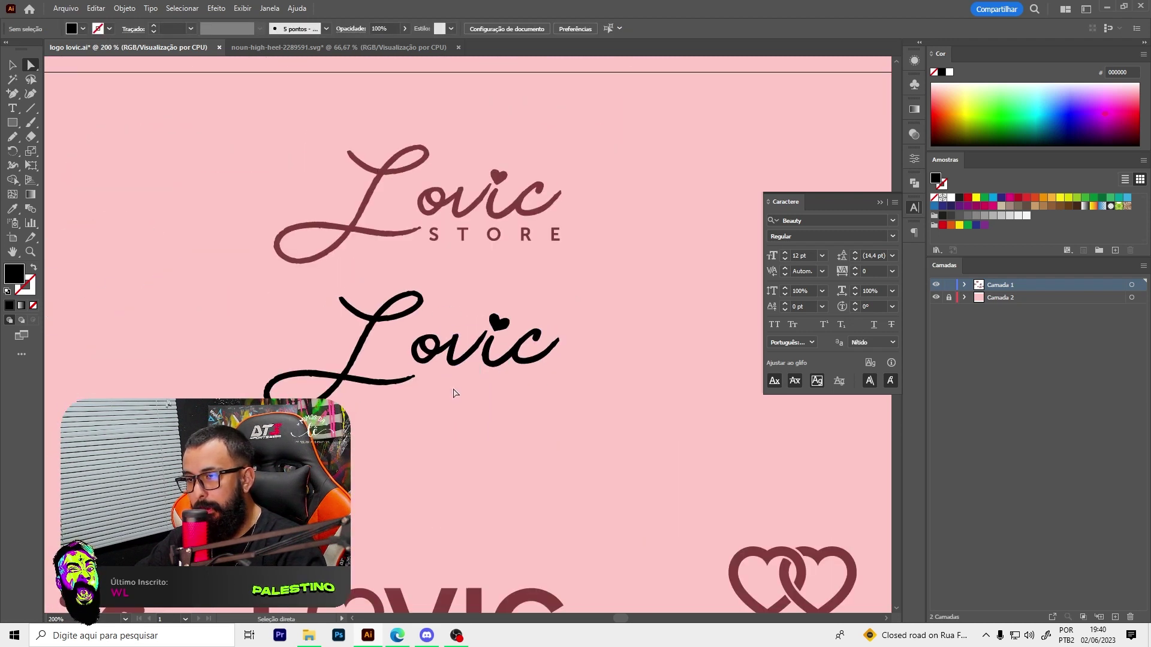
key("v")
scroll(563, 291, "down", 1)
scroll(419, 368, "down", 2)
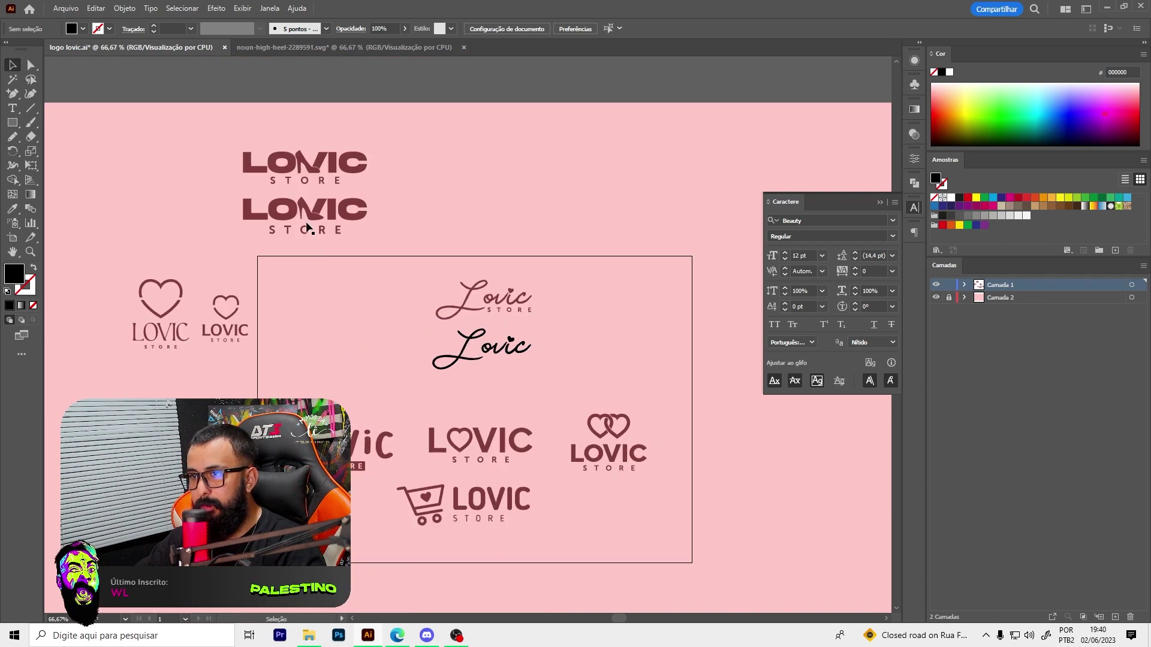
left_click_drag(303, 234, 512, 360)
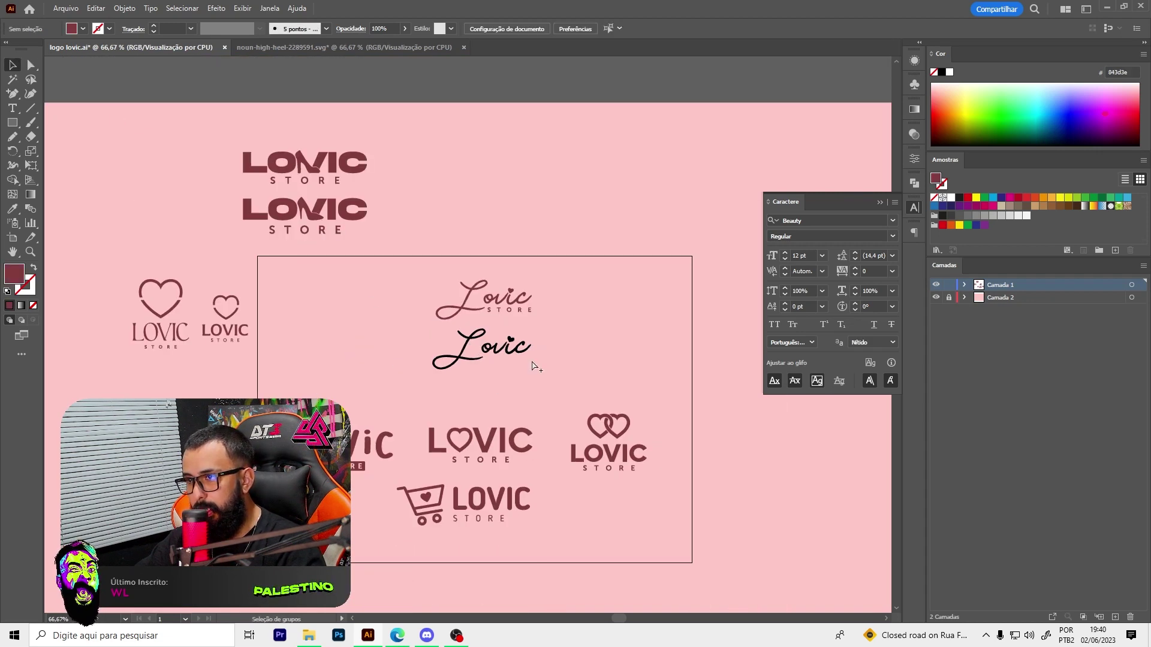
scroll(532, 367, "up", 3)
mouse_move(551, 333)
left_mouse_down()
mouse_move(563, 375)
mouse_move(530, 373)
left_mouse_up()
Scale the STORE copy down and snap it beneath Lovic against the L's tail
scroll(479, 348, "up", 1)
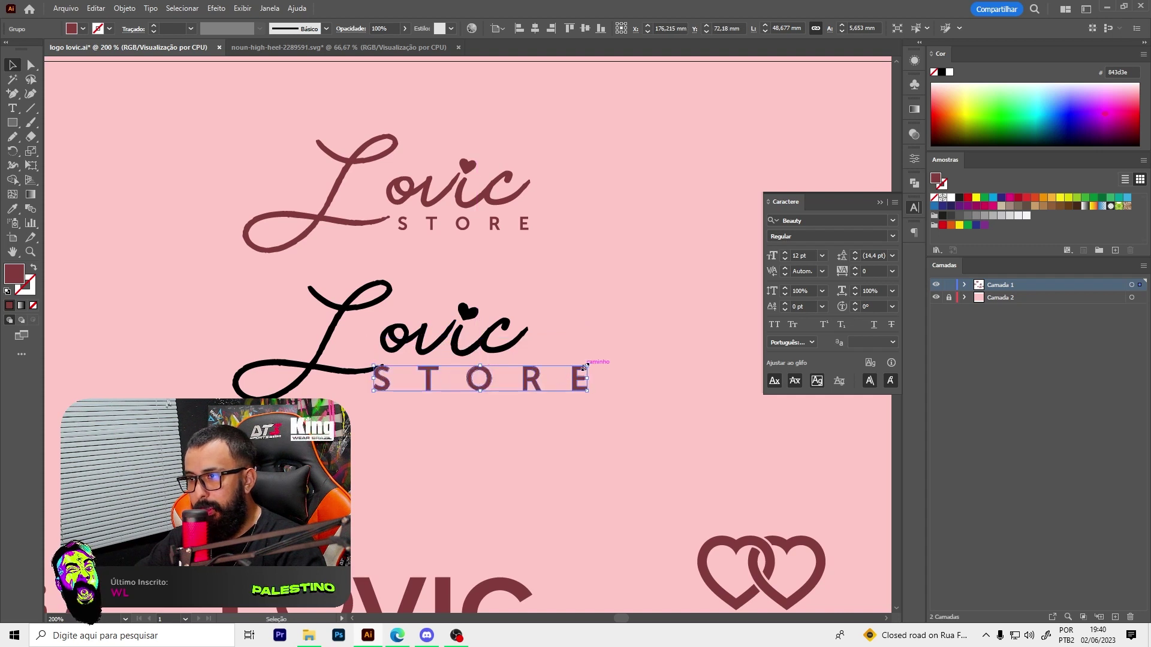
scroll(411, 372, "up", 1)
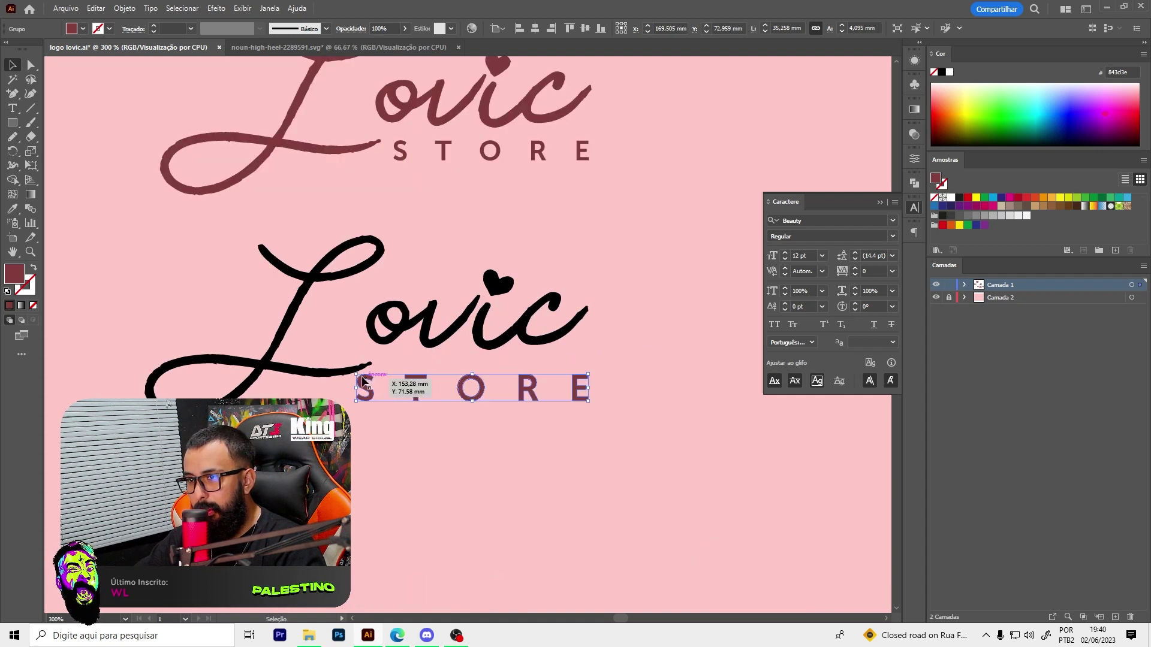
left_click_drag(357, 377, 379, 379)
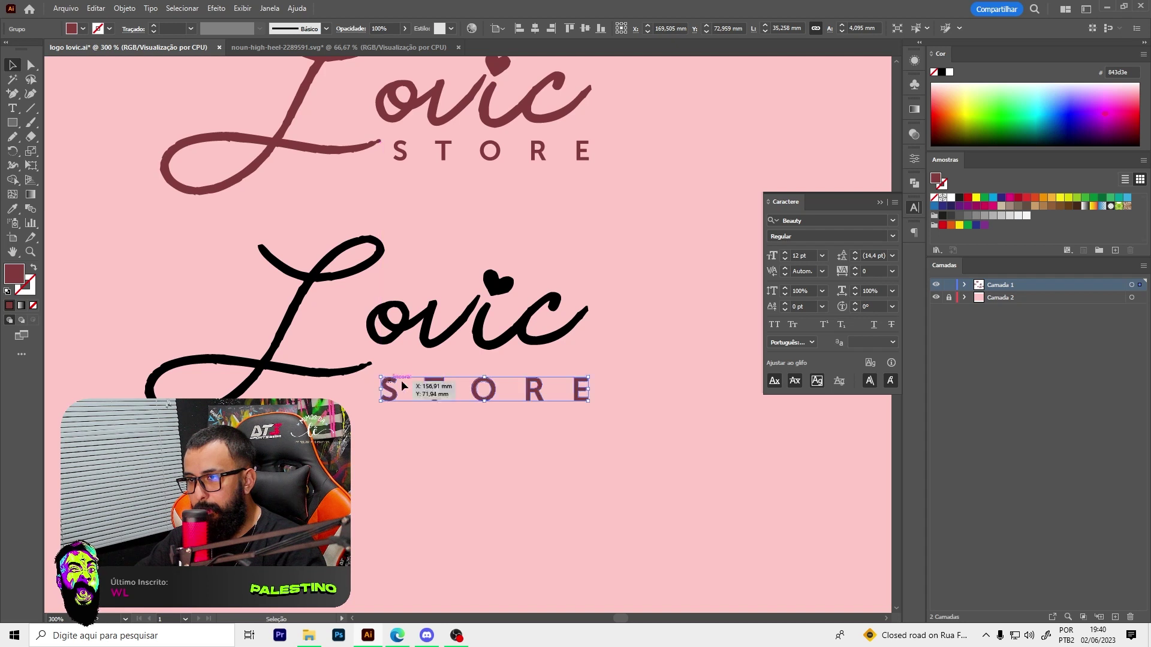
scroll(389, 384, "up", 1)
left_click_drag(390, 384, 390, 362)
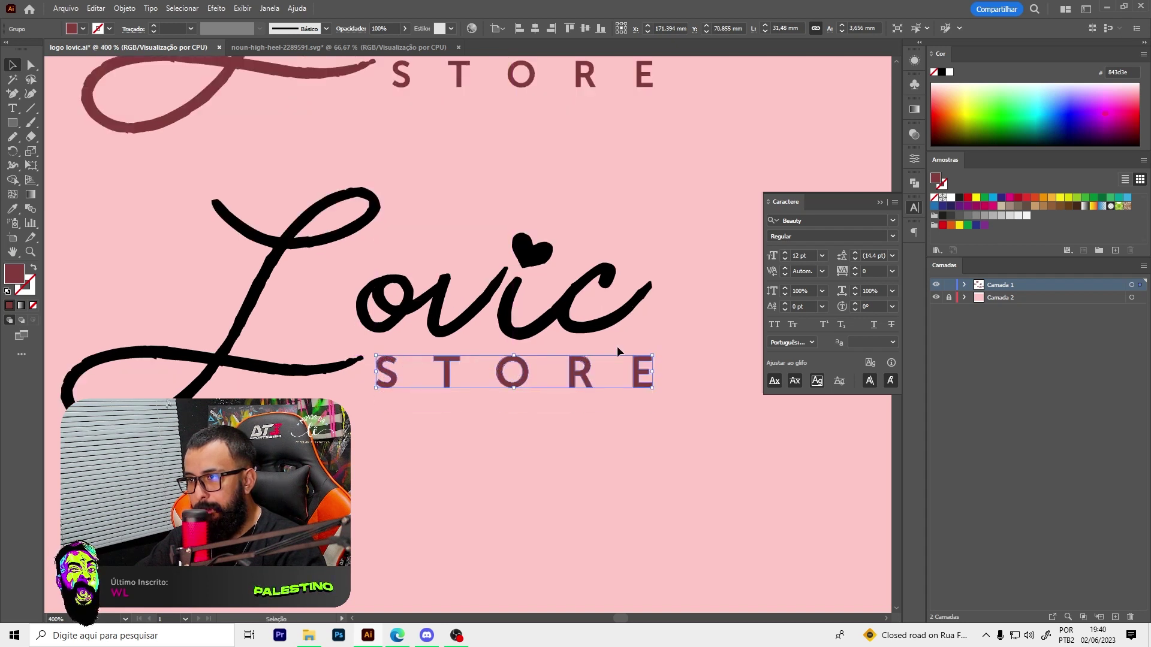
left_click_drag(650, 357, 743, 357)
key("ctrl+z")
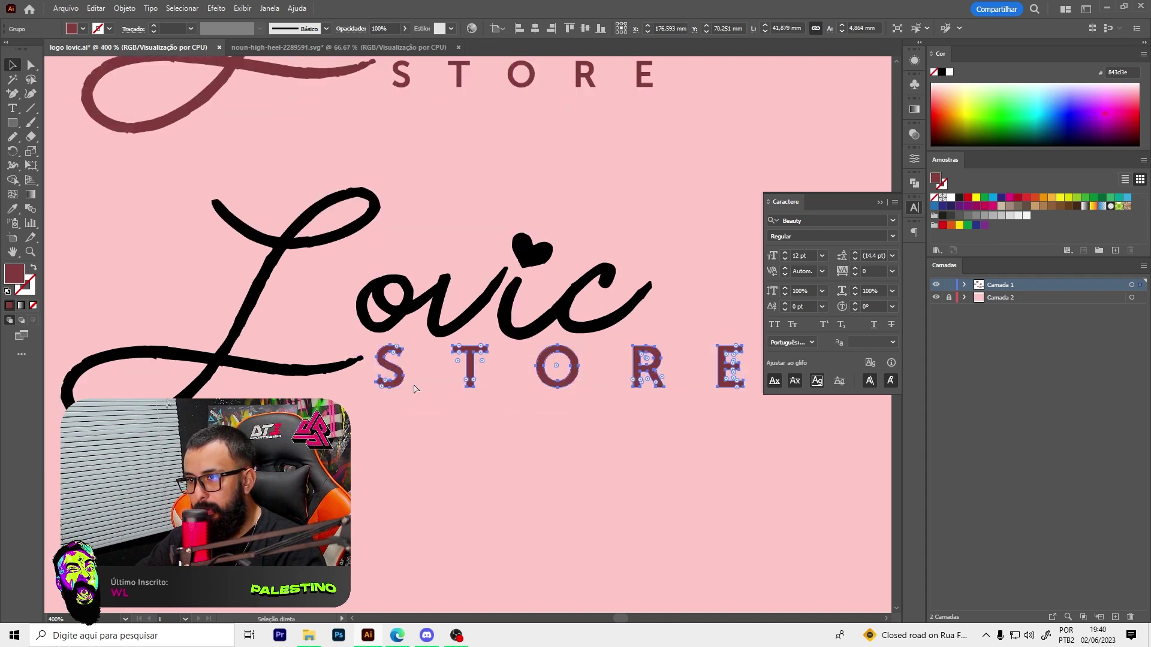
left_click_drag(384, 368, 354, 361)
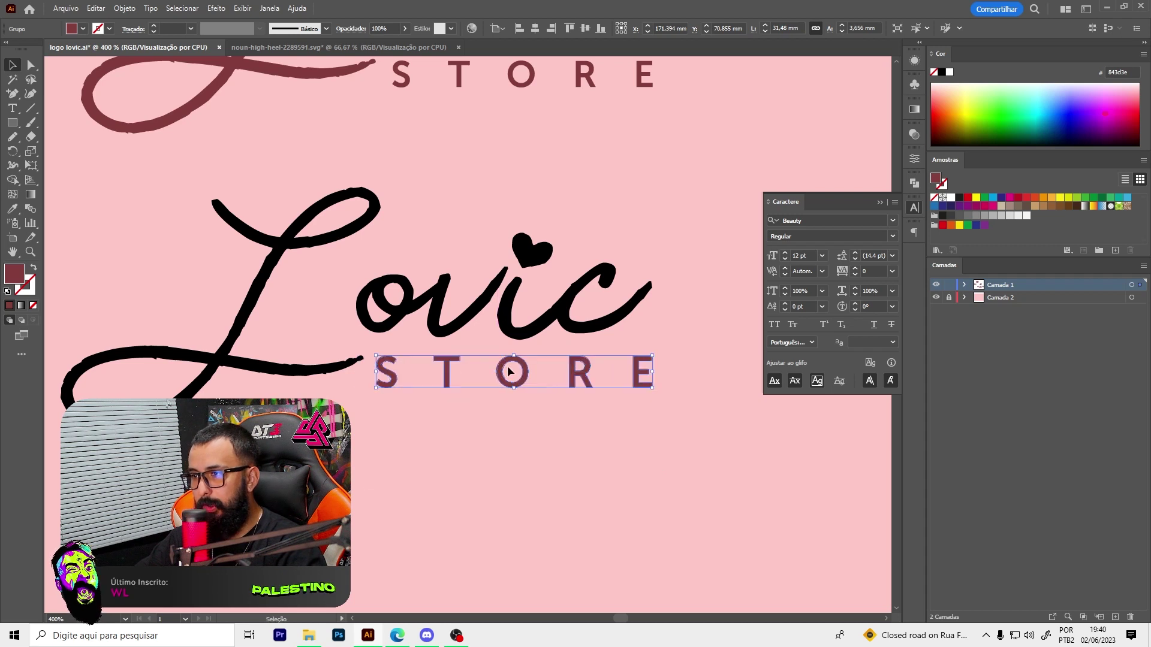
scroll(359, 359, "up", 3)
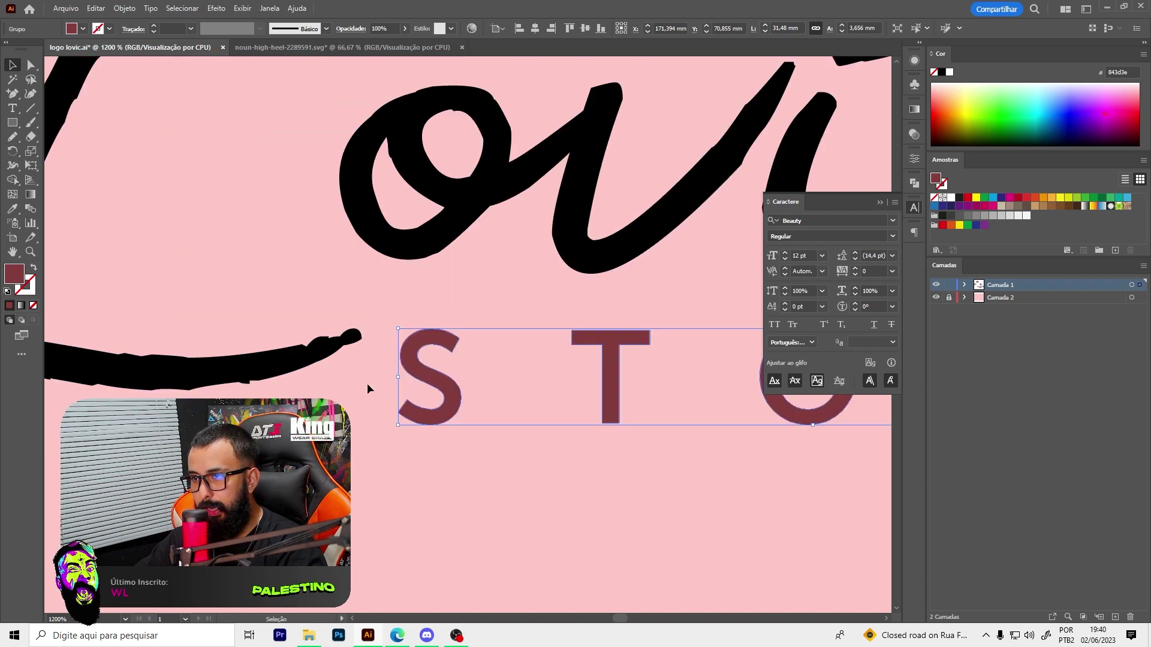
scroll(358, 375, "down", 1)
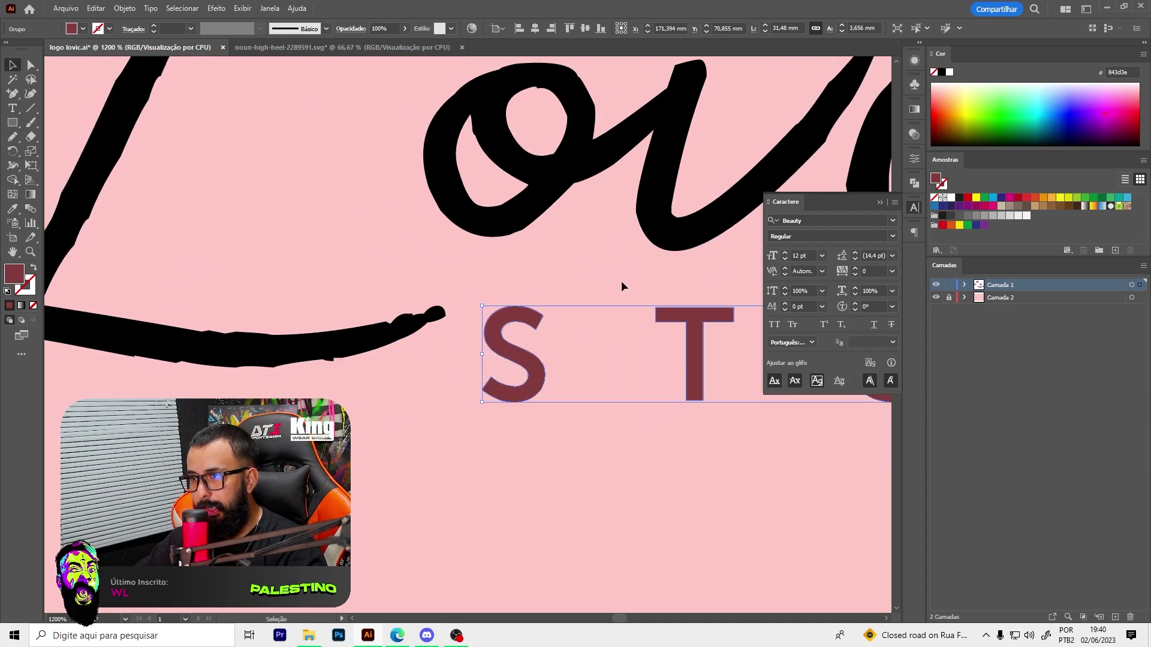
scroll(337, 377, "down", 3)
left_click(880, 203)
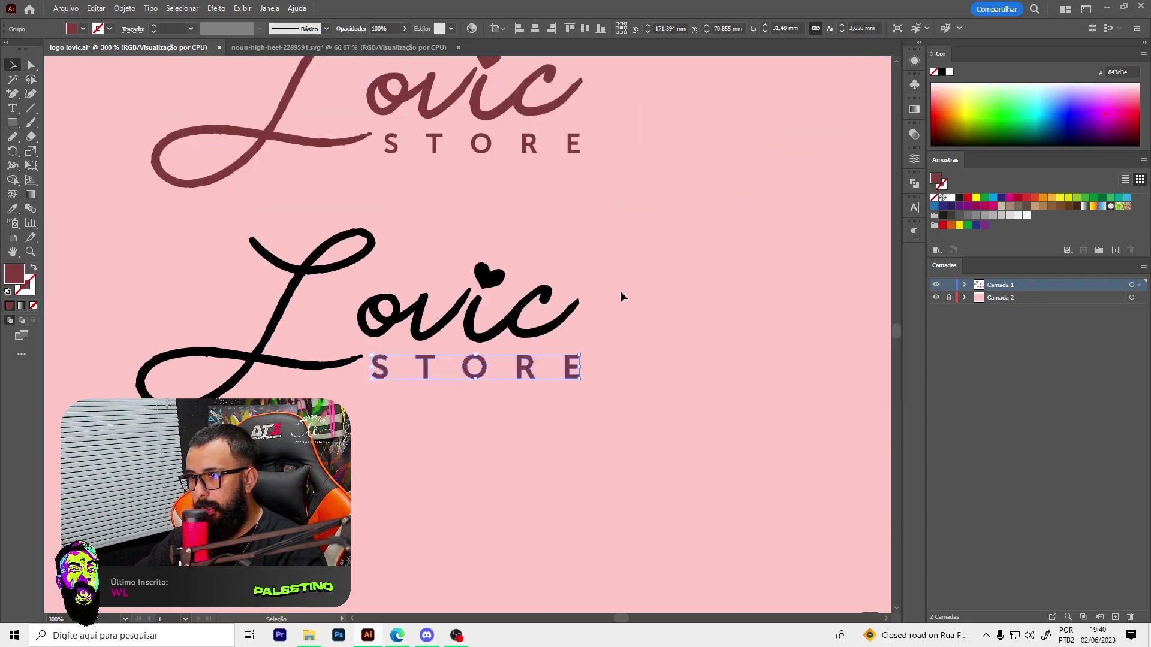
left_click(419, 318)
Colour the black Lovic and its heart maroon to match STORE using the Eyedropper
key("i")
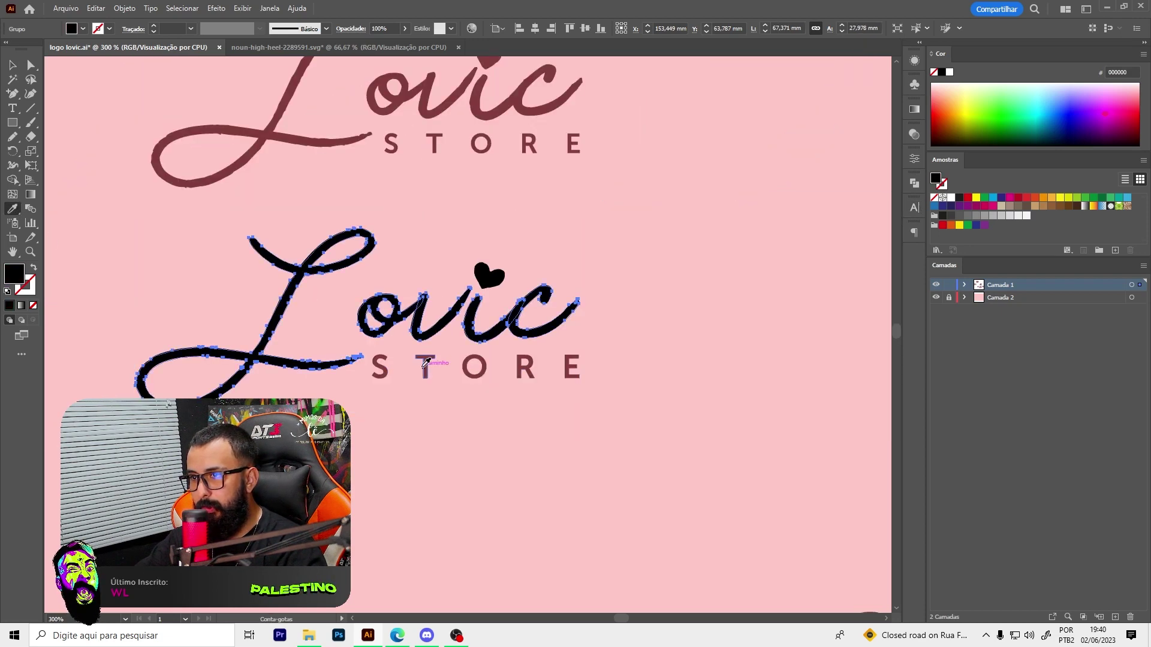
left_click(426, 363)
left_click(489, 274, "ctrl")
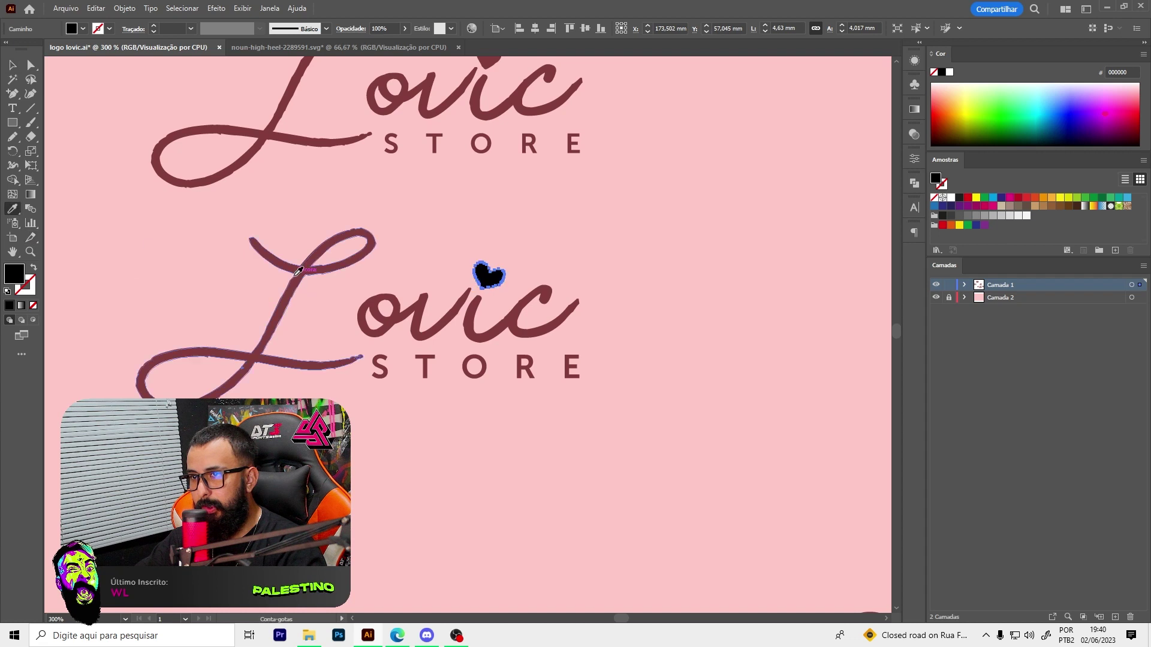
left_click(298, 271)
key("v")
Move the maroon Lovic STORE logo up the artboard beside the other logos
left_click(291, 214)
key("ctrl+1")
mouse_move(453, 378)
left_mouse_down()
mouse_move(442, 150)
mouse_move(418, 143)
left_mouse_up()
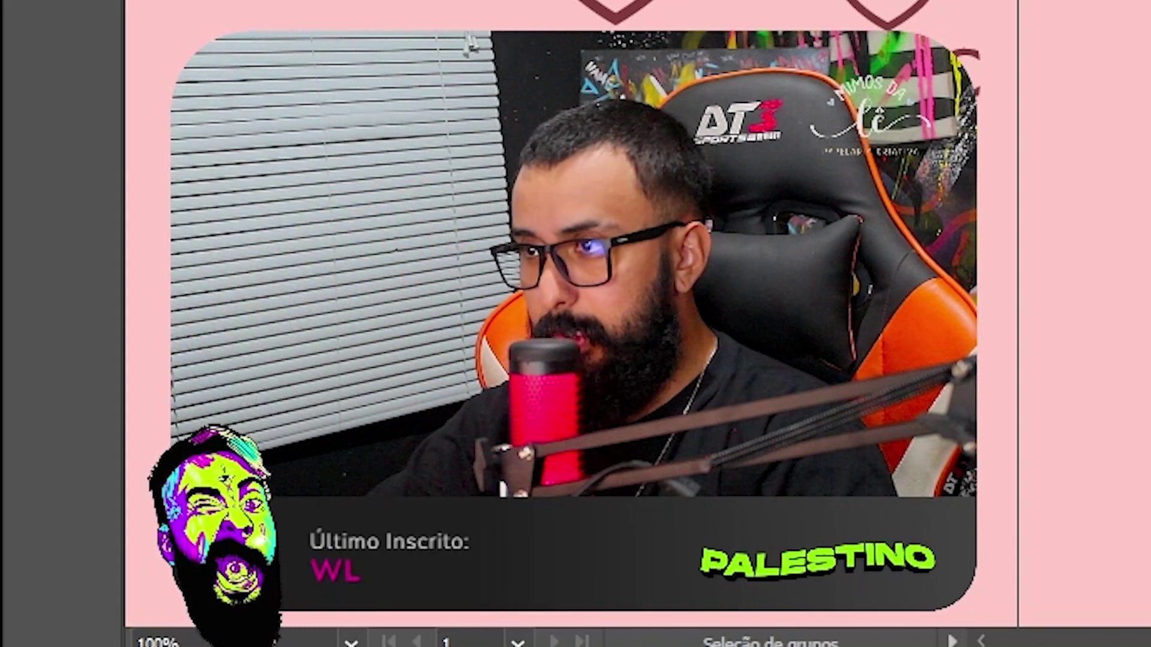
key("ctrl+minus")
key("ctrl+minus")
key("ctrl+minus")
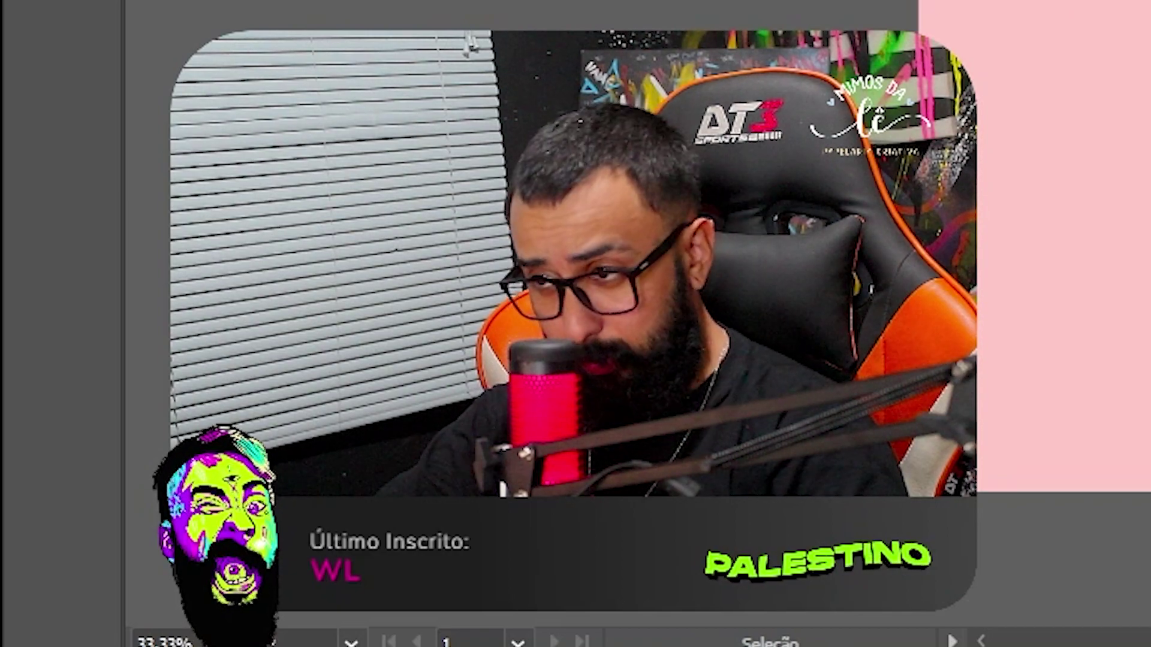
key("ctrl+plus")
key("ctrl+plus")
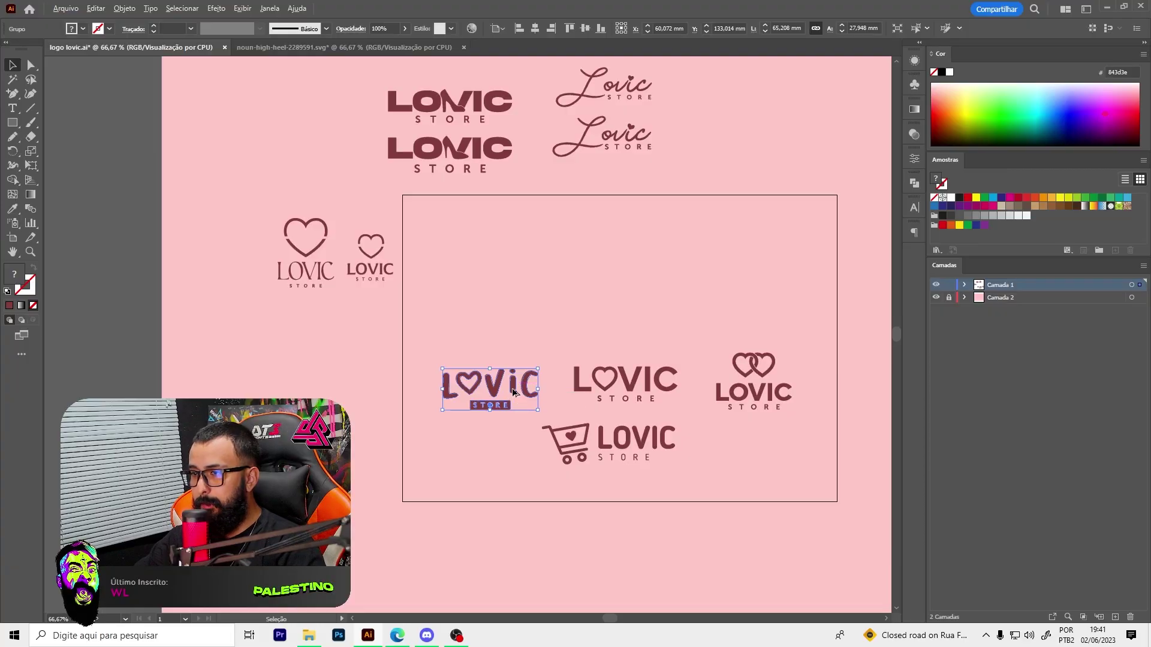
left_click_drag(514, 392, 602, 239)
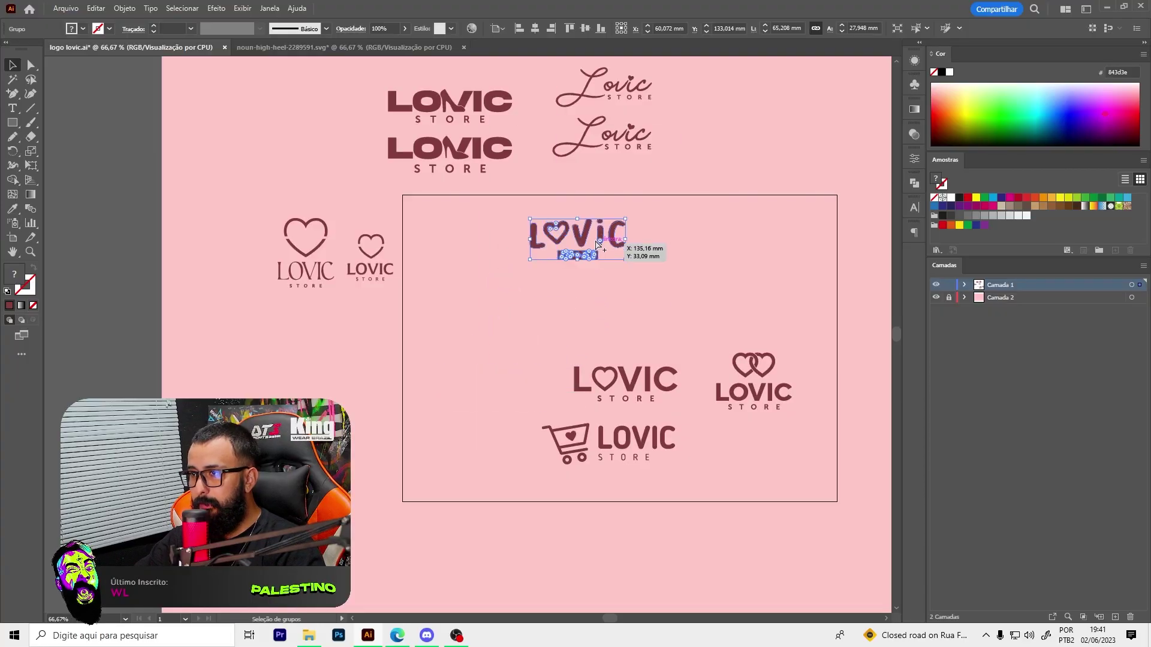
Add a new LOVIC text line below the maroon logo
key("ctrl+plus")
key("ctrl+plus")
left_click(549, 324)
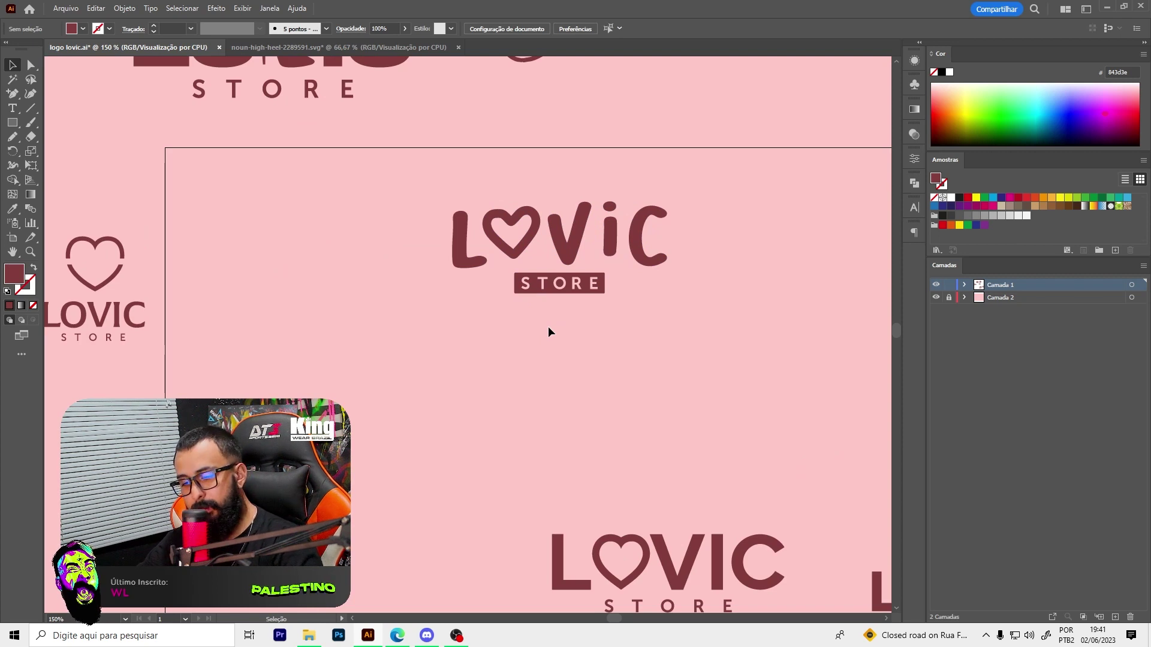
key("t")
left_click(486, 389)
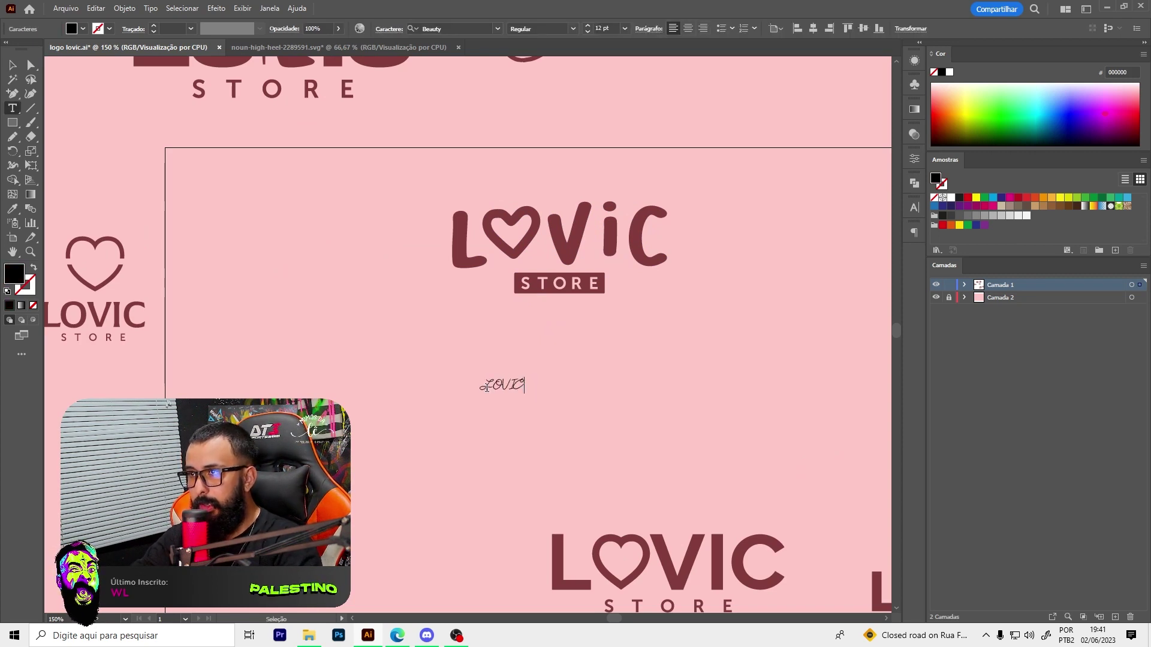
key("Escape")
Set the new LOVIC in the Bakso Sapi font and enlarge it
left_click(456, 28)
scroll(536, 214, "up", 5)
scroll(535, 213, "down", 1)
scroll(536, 214, "down", 3)
scroll(535, 212, "down", 3)
scroll(536, 211, "down", 3)
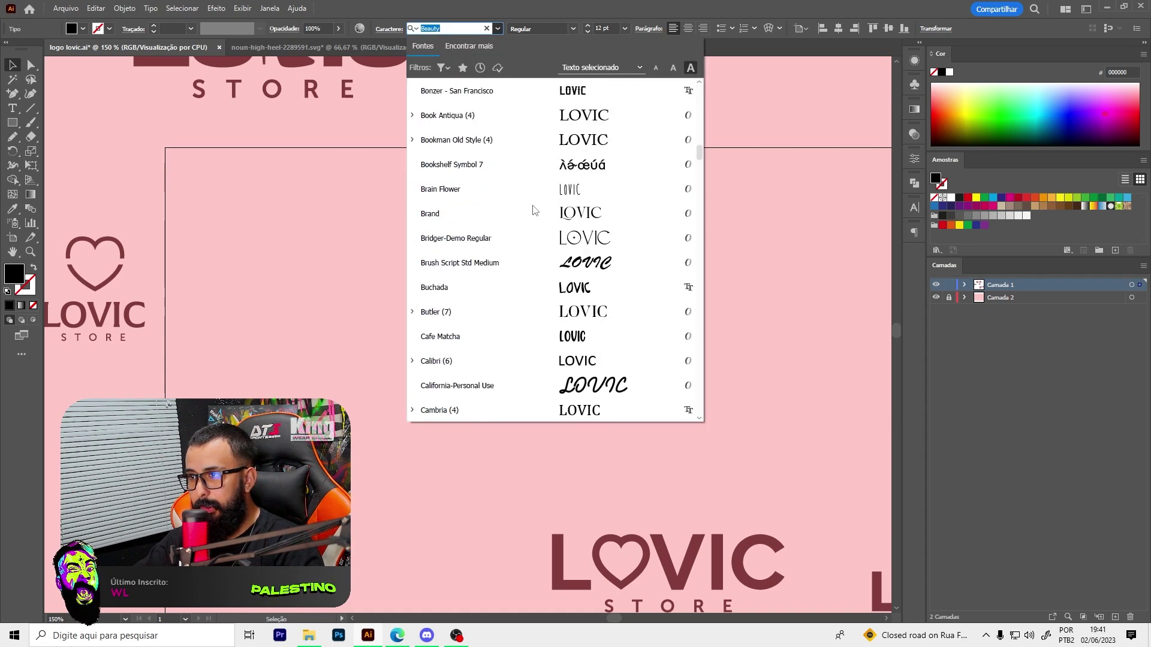
scroll(498, 240, "up", 5)
left_click(435, 263)
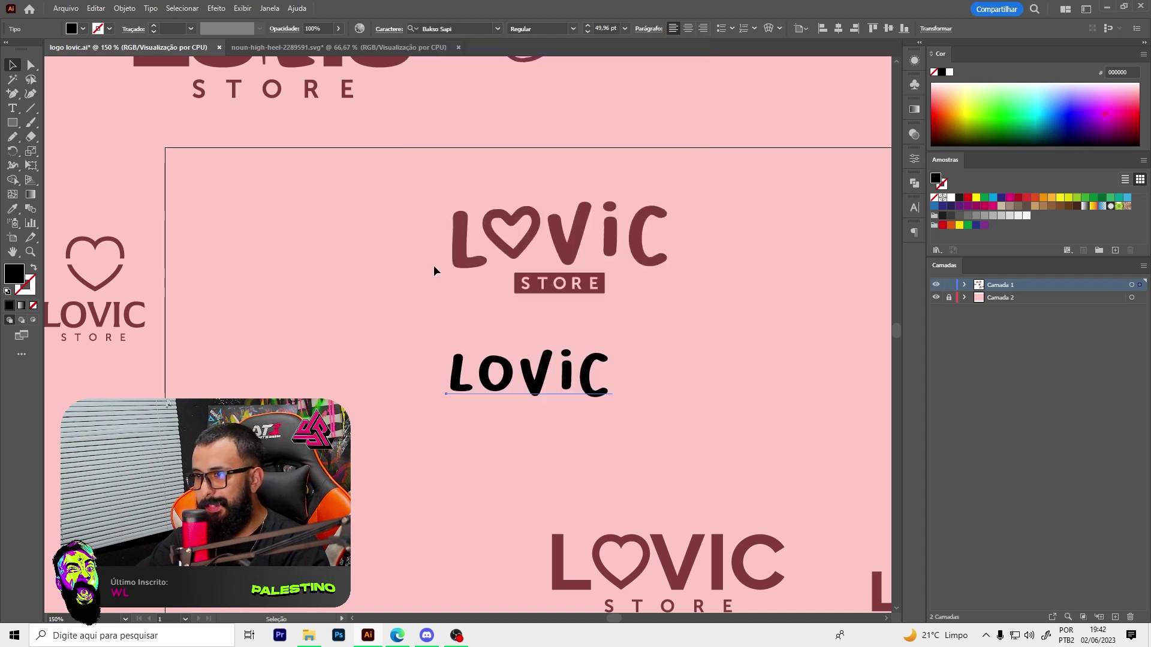
mouse_move(585, 375)
left_mouse_down()
mouse_move(622, 388)
mouse_move(680, 335)
left_mouse_up()
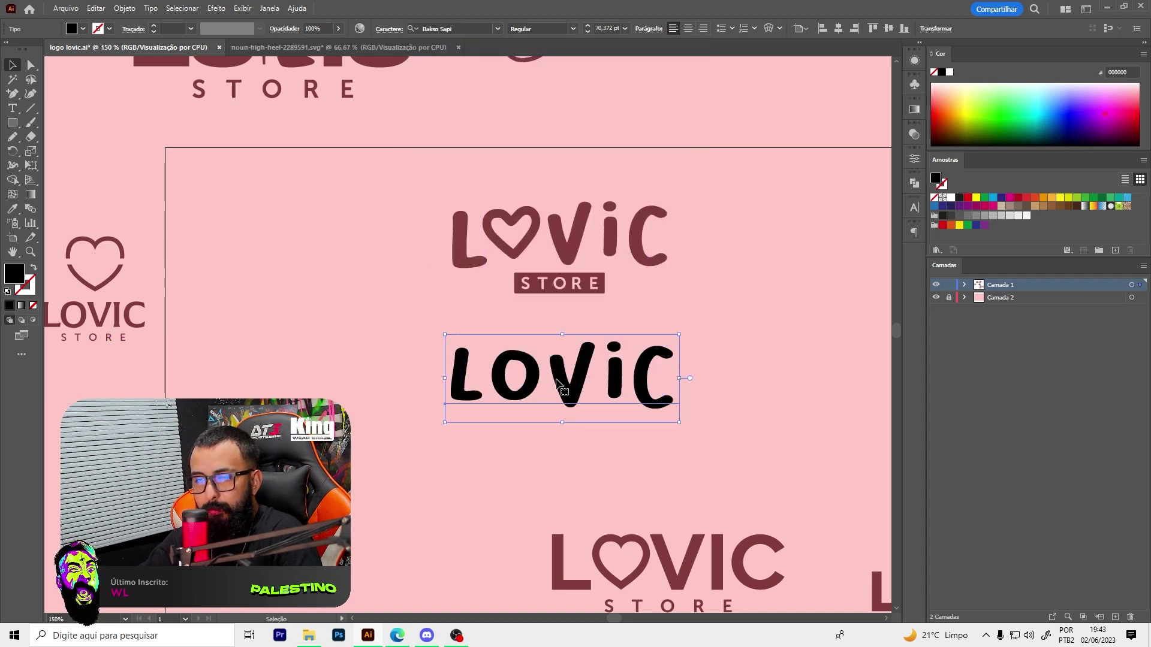
Convert the black LOVIC to outlines and delete its O
key("a")
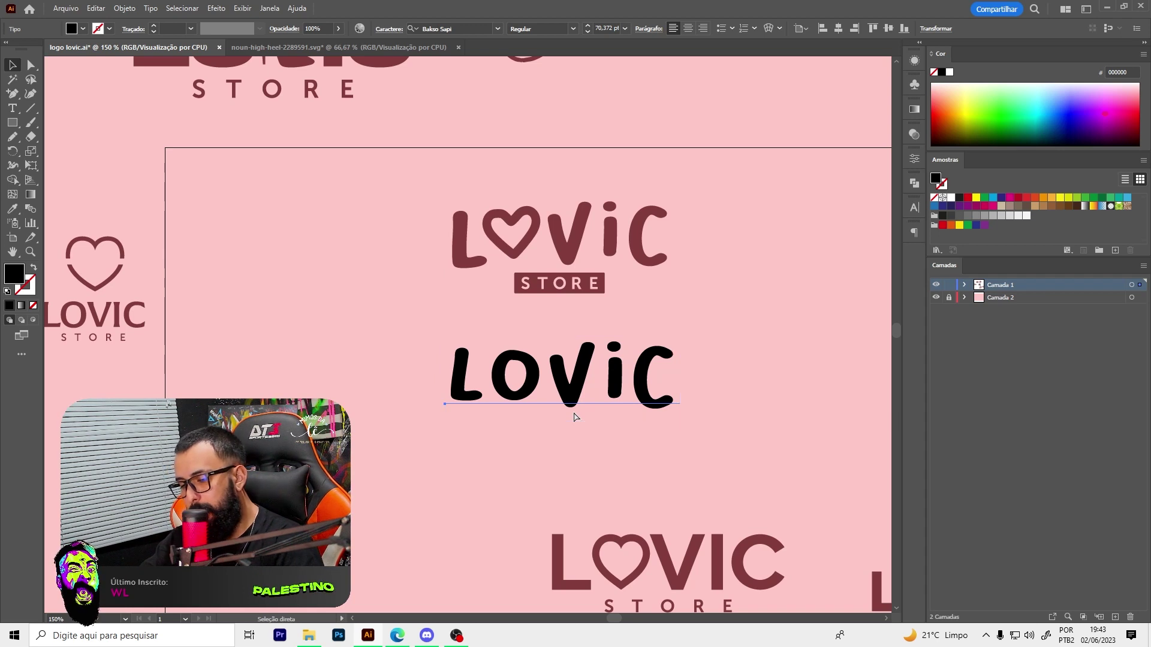
key("ctrl+shift+o")
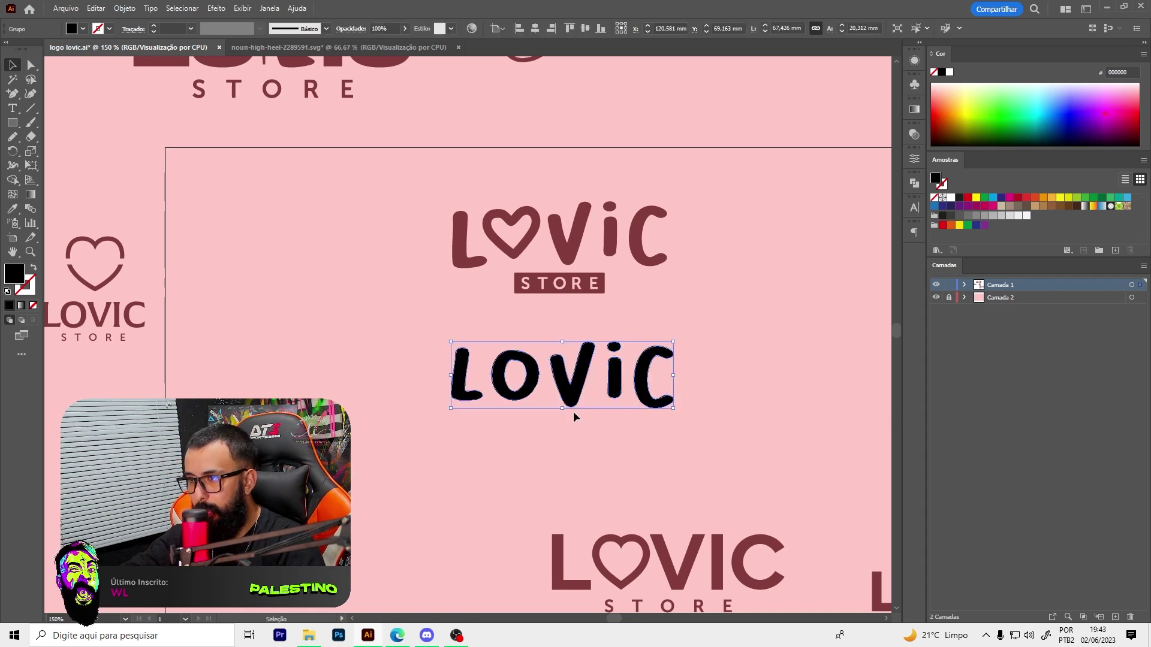
key("v")
key("ctrl+shift+a")
left_click(526, 359)
key("Delete")
Begin sketching a freehand heart with the Pencil in the O's gap
scroll(524, 373, "up", 2)
key("n")
scroll(512, 359, "up", 1)
scroll(500, 358, "up", 1)
mouse_move(478, 339)
left_mouse_down()
mouse_move(437, 295)
mouse_move(492, 479)
left_mouse_up()
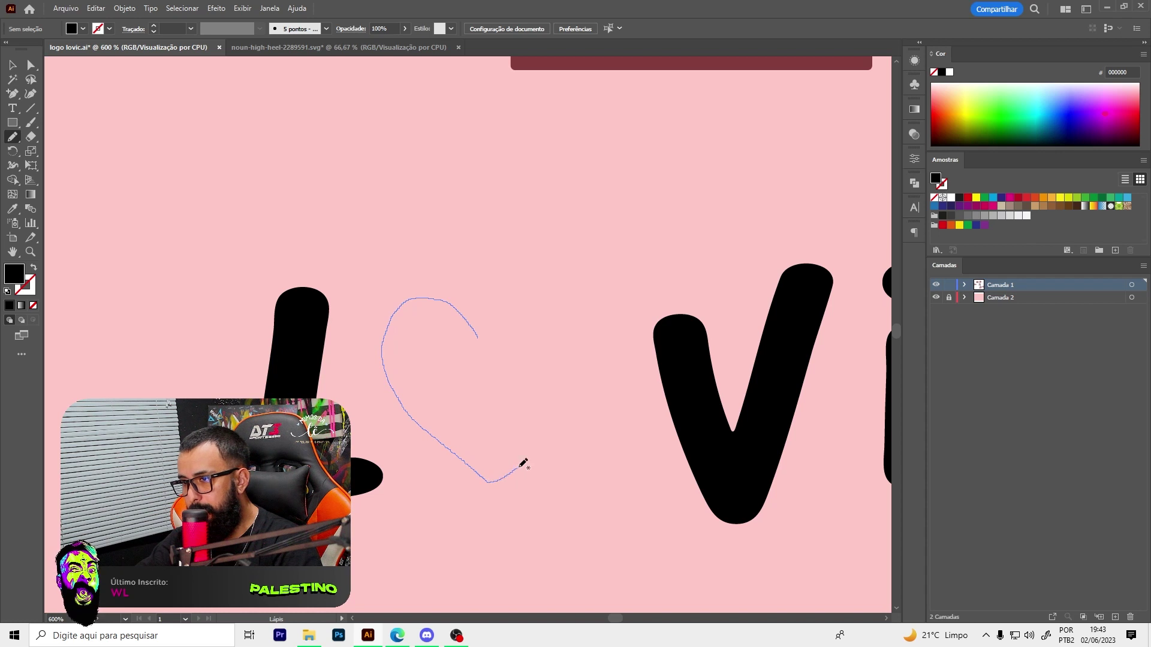
Close the pencil heart and reshape its anchor points with Direct Selection
left_click_drag(587, 302, 480, 335)
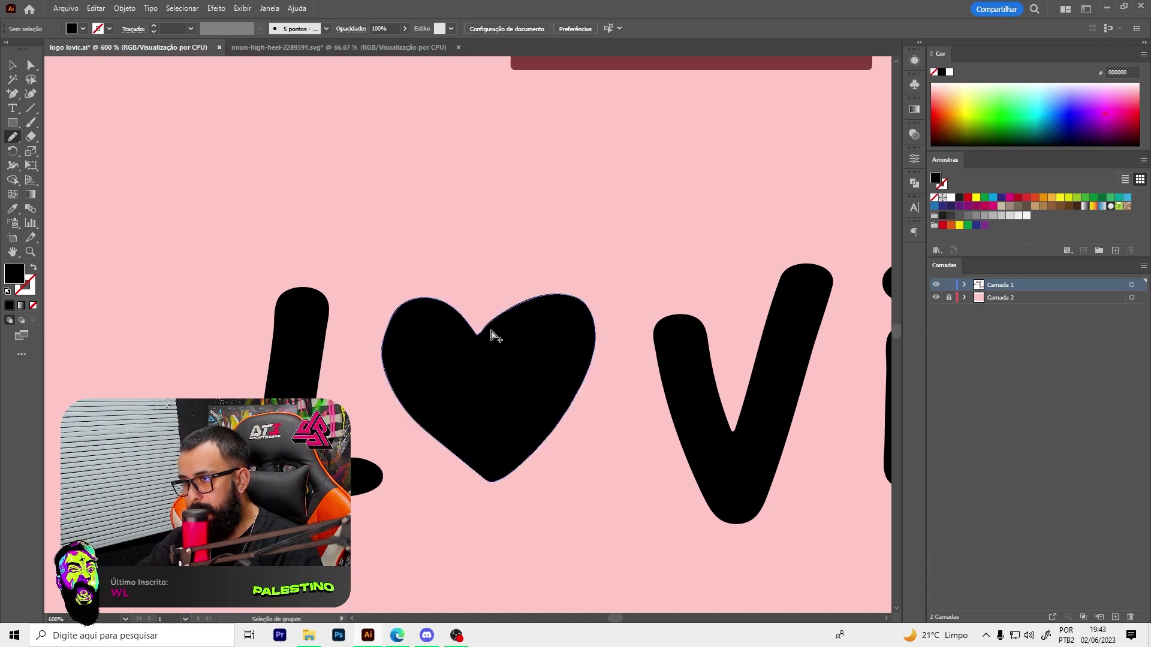
scroll(498, 329, "down", 2)
scroll(501, 300, "up", 2)
key("a")
left_click_drag(601, 404, 587, 304)
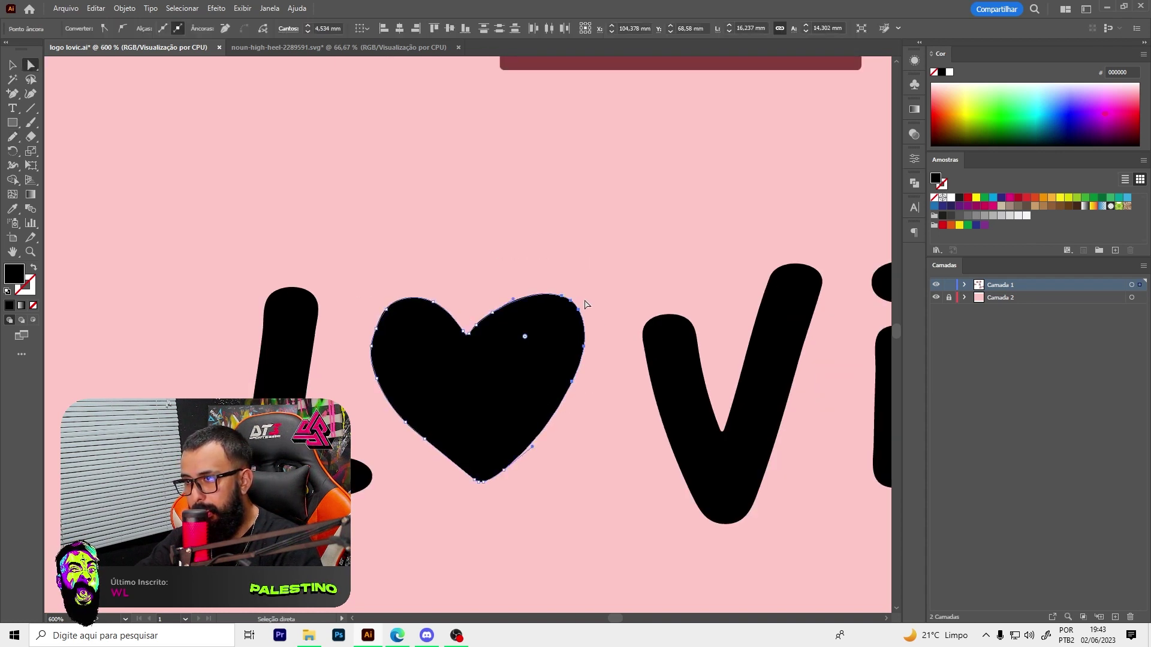
left_click_drag(571, 387, 564, 365)
scroll(510, 324, "down", 5)
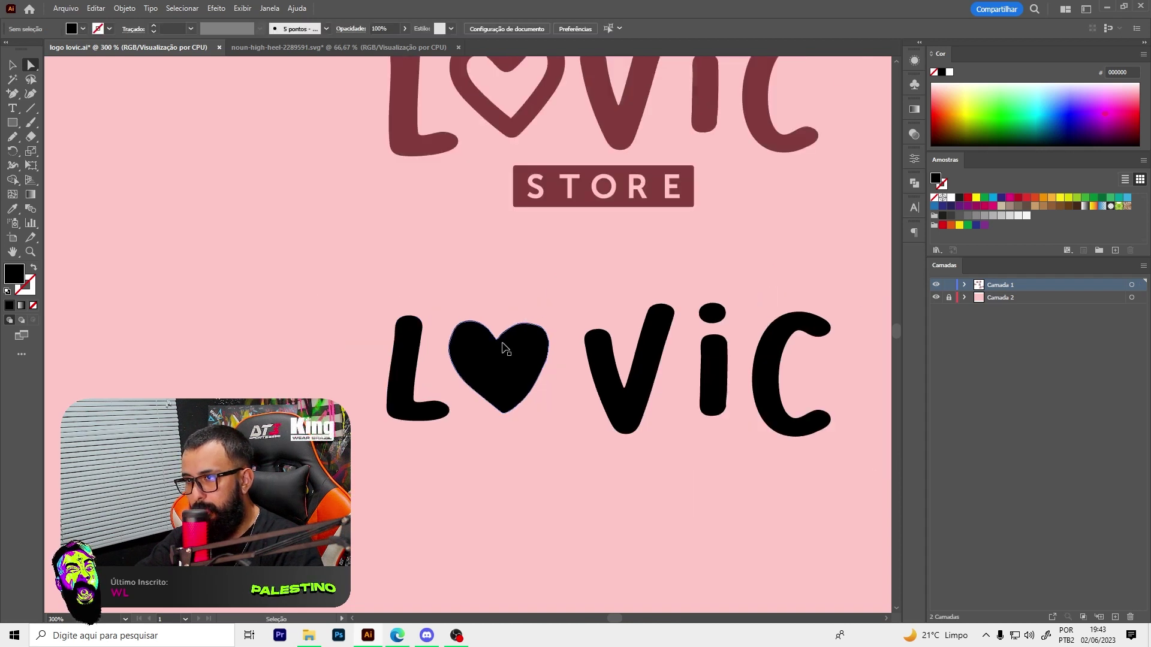
scroll(489, 321, "up", 5)
Swap the heart's fill and stroke and give it a 5 pt stroke
left_click(507, 412)
scroll(495, 465, "up", 1)
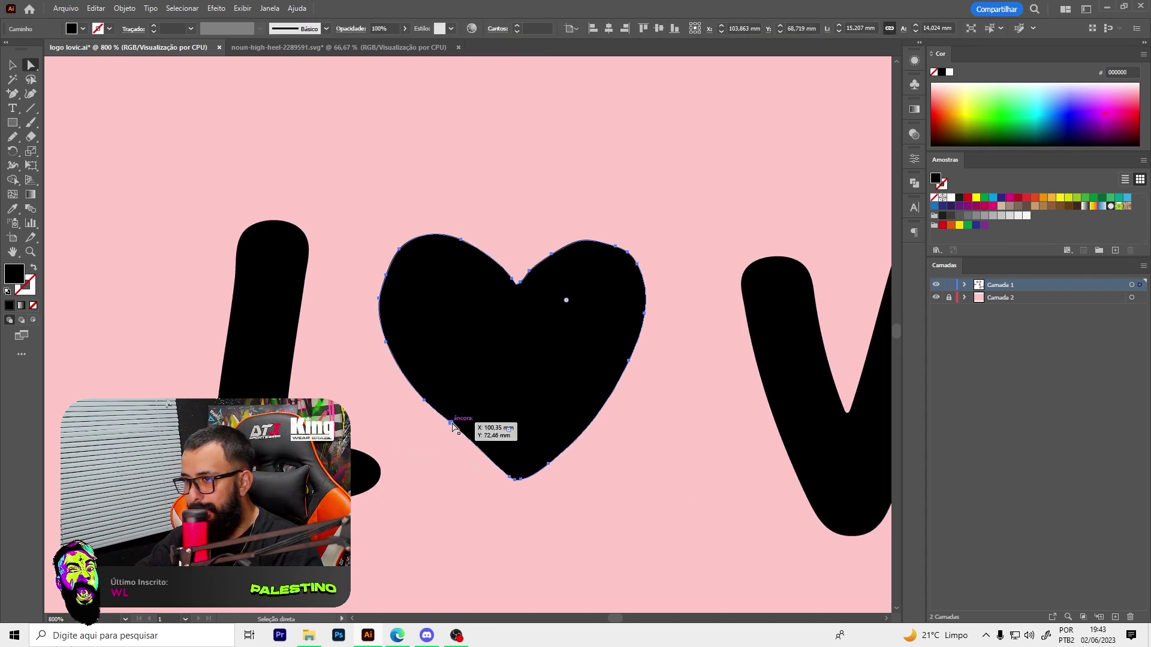
scroll(309, 479, "down", 2)
key("shift+x")
key("v")
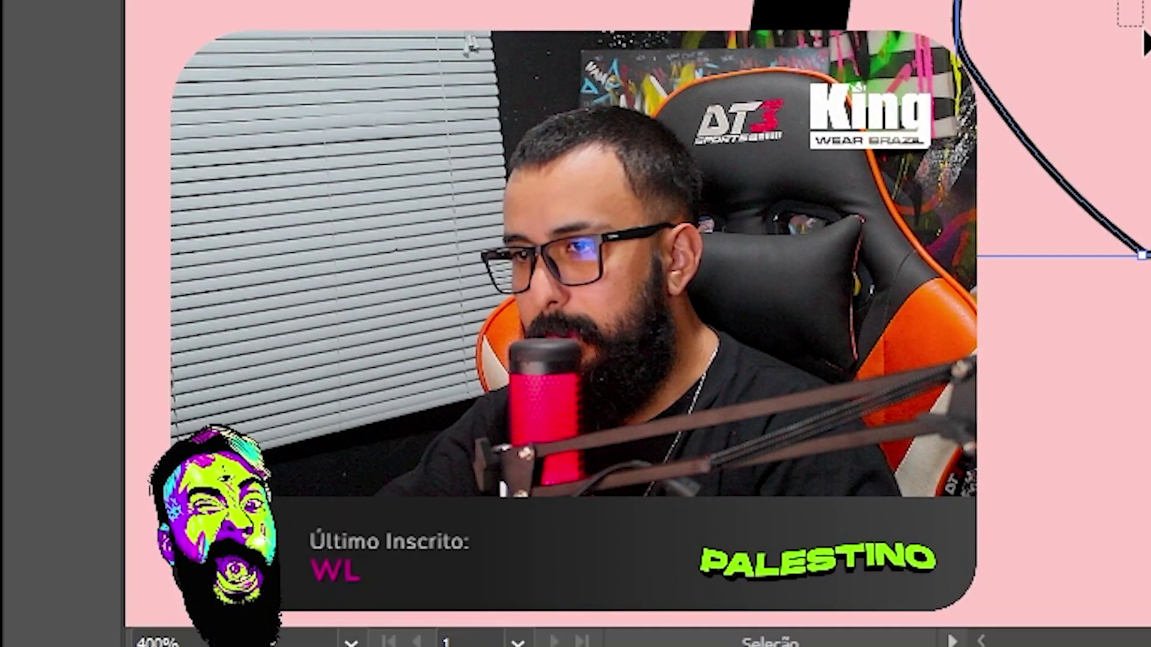
left_click(169, 28)
type("5")
key("Return")
scroll(386, 247, "down", 2)
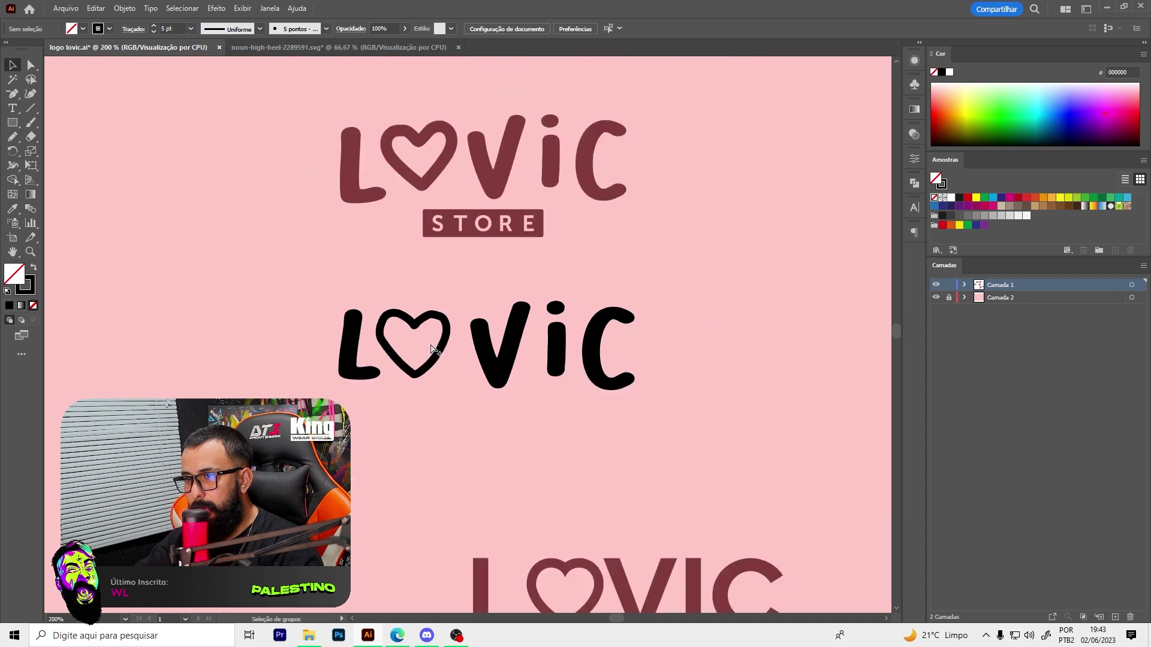
Smooth the heart's top and side curves with the Smooth tool
scroll(393, 300, "up", 3)
scroll(393, 305, "up", 2)
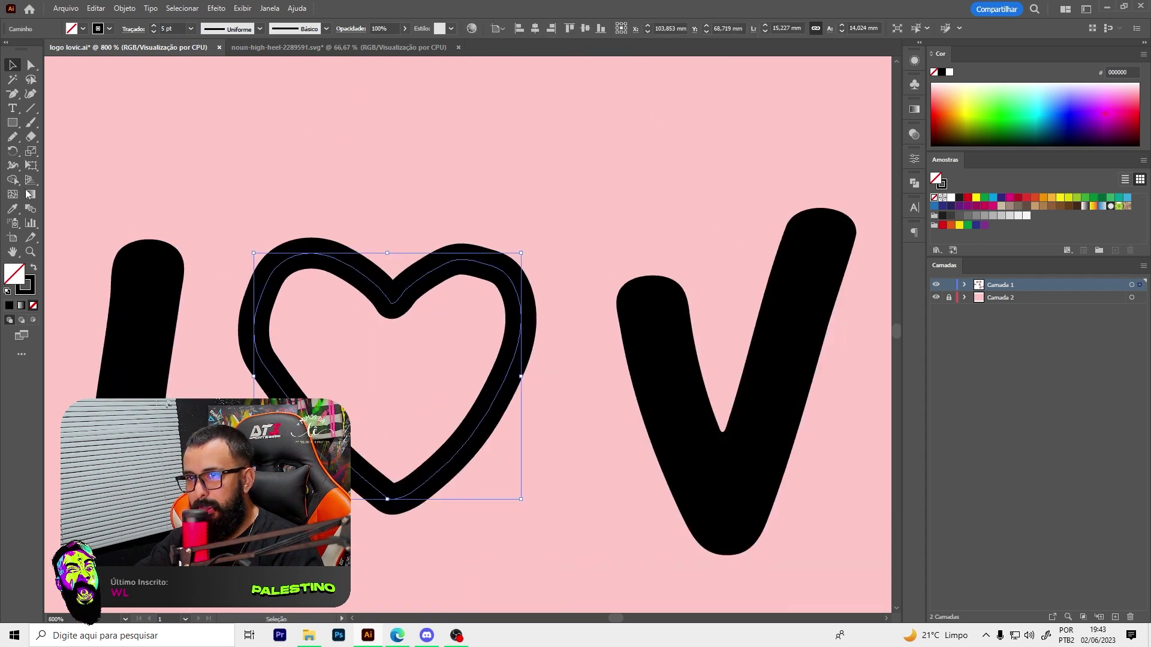
left_click(12, 141)
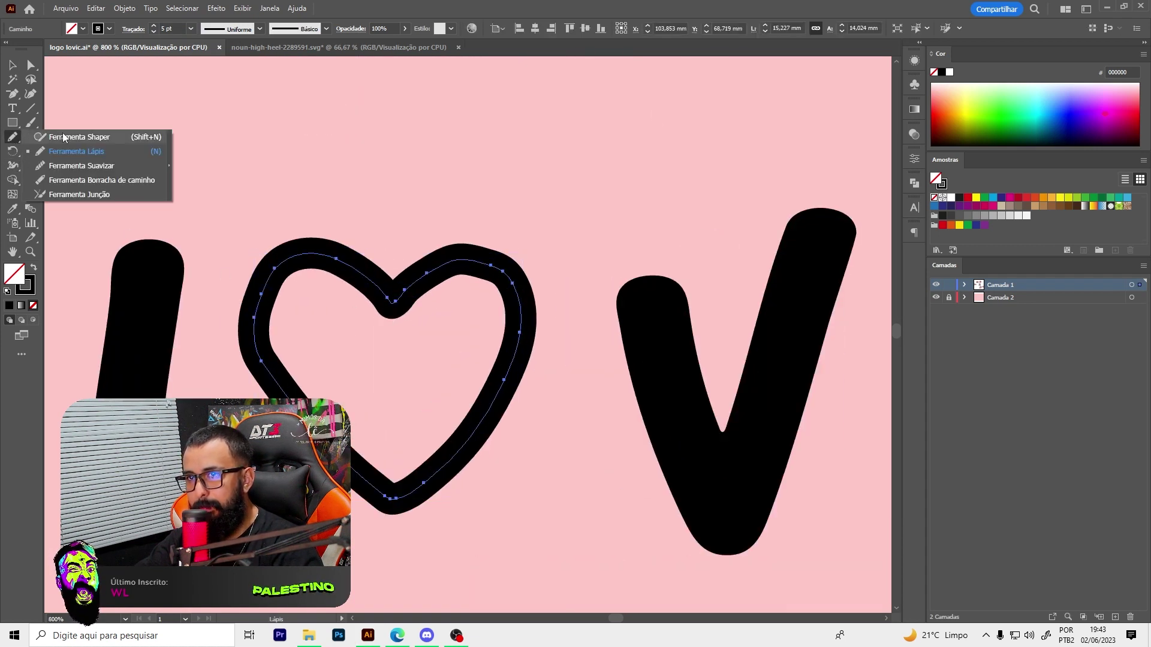
left_click(81, 166)
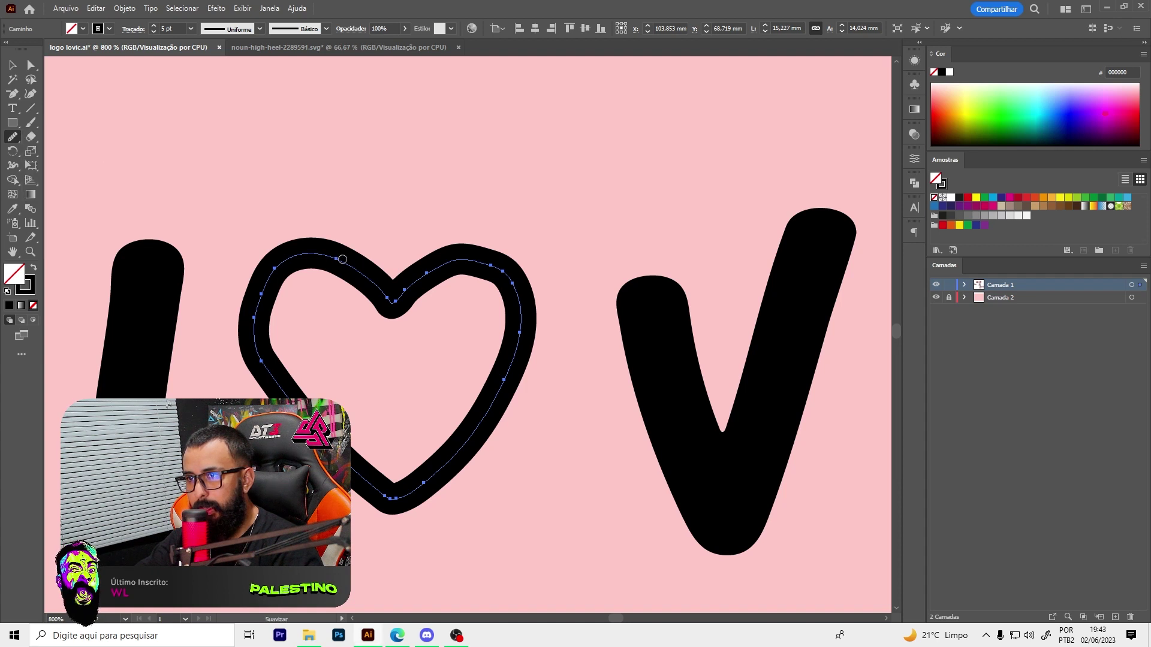
left_click_drag(353, 273, 261, 354)
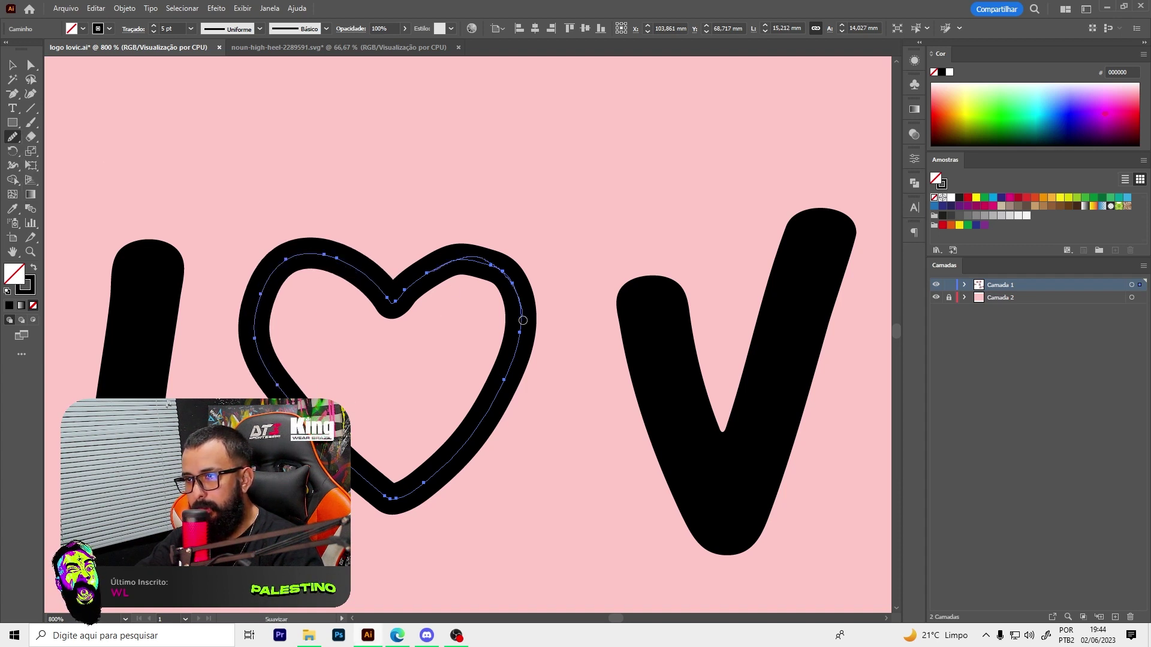
Raise the outline heart's stroke weight to 7 pt and clear the selection
key("v")
key("ctrl+shift+a")
key("ctrl+minus")
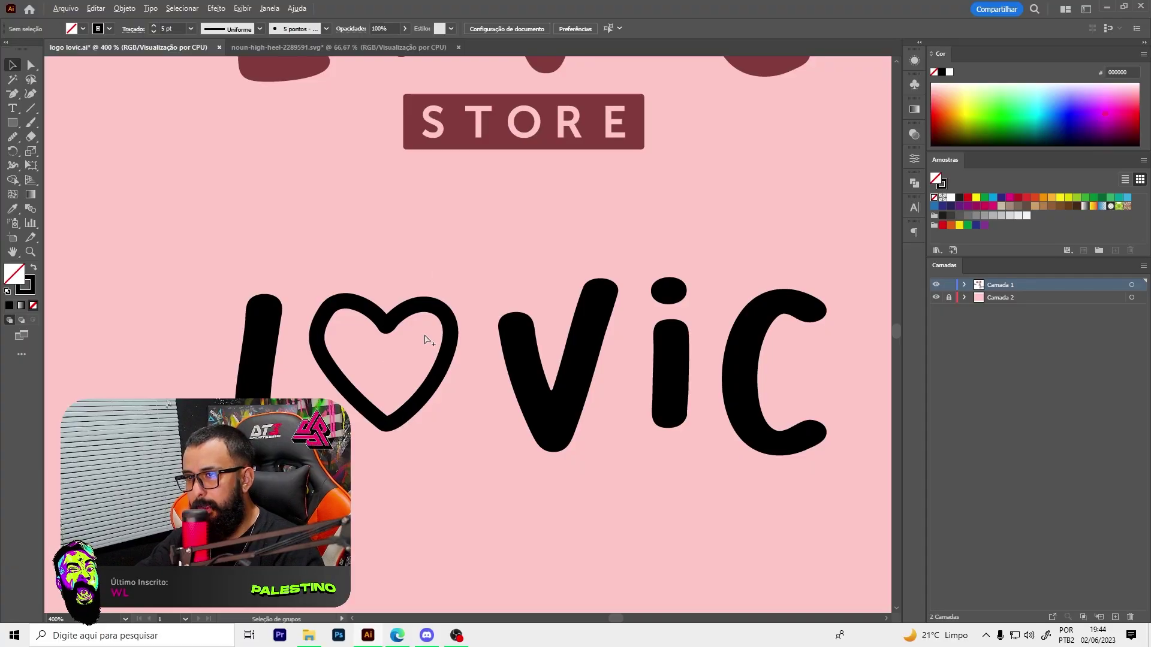
left_click(403, 418)
scroll(176, 33, "up", 2)
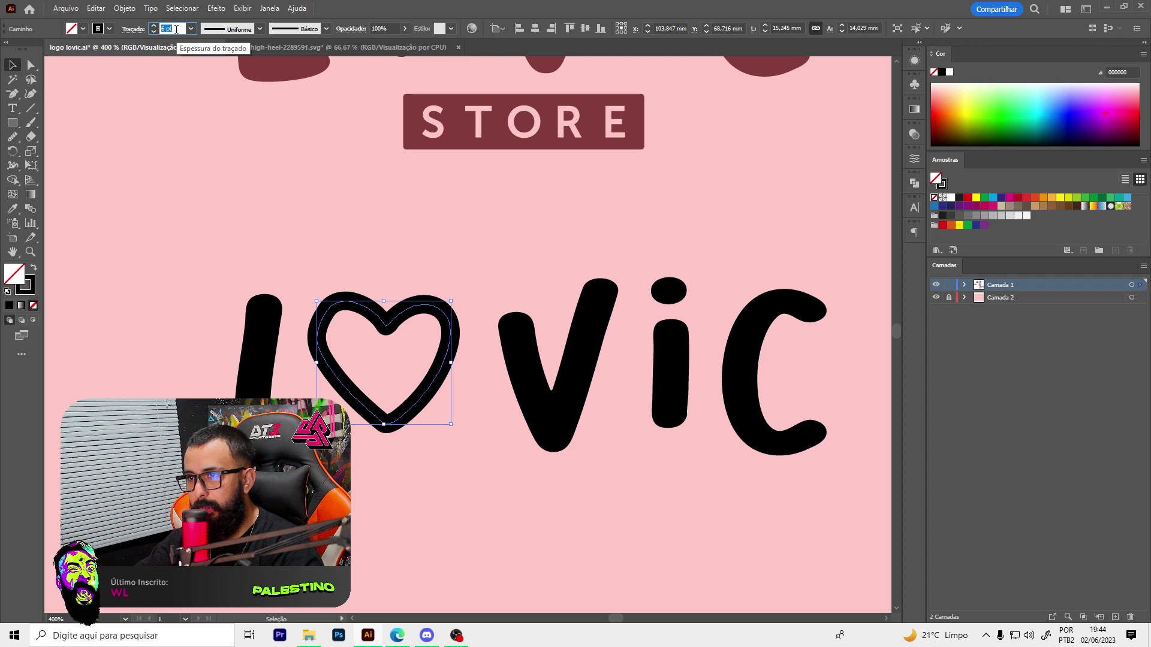
key("ctrl+shift+a")
scroll(506, 321, "down", 3)
scroll(503, 335, "up", 2)
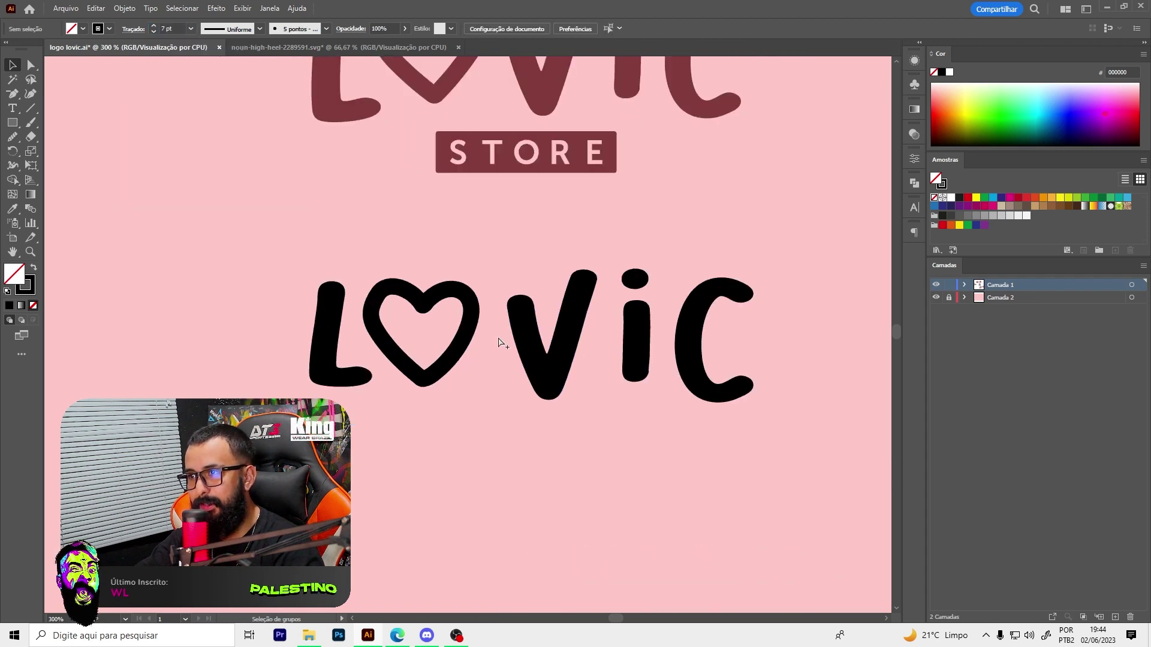
left_click(548, 385)
left_click(537, 465)
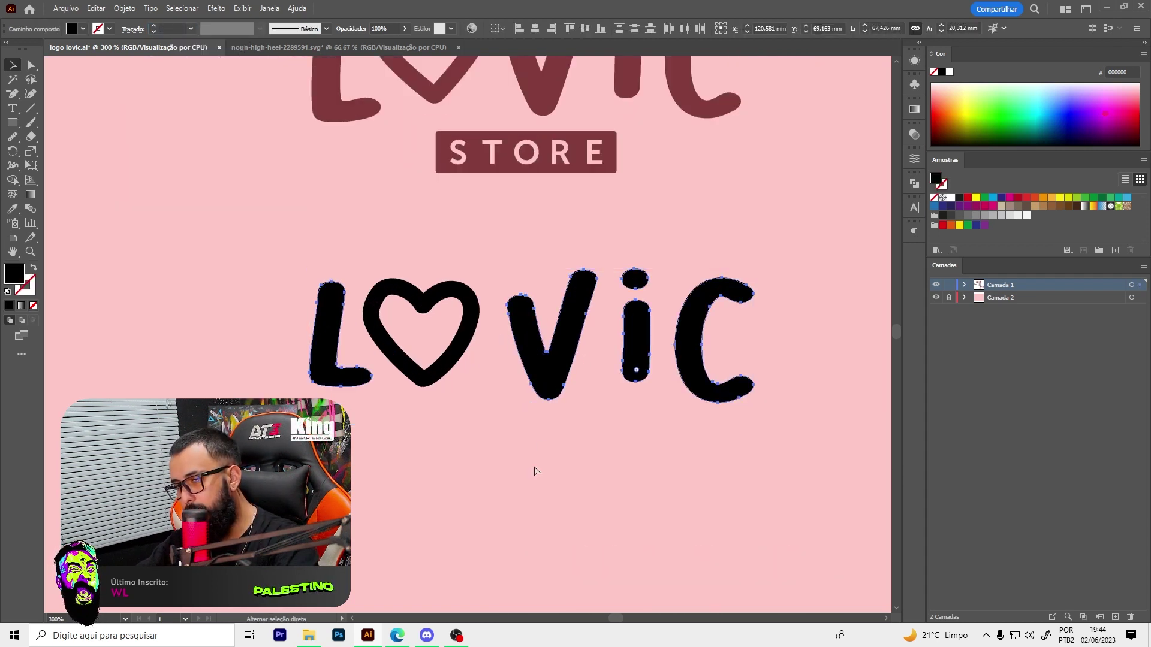
Tighten the spacing by moving the i toward the V and the C toward the i
scroll(528, 381, "up", 2)
left_click_drag(542, 359, 558, 368)
mouse_move(668, 334)
left_mouse_down()
mouse_move(633, 338)
mouse_move(663, 342)
left_mouse_up()
scroll(587, 387, "down", 2)
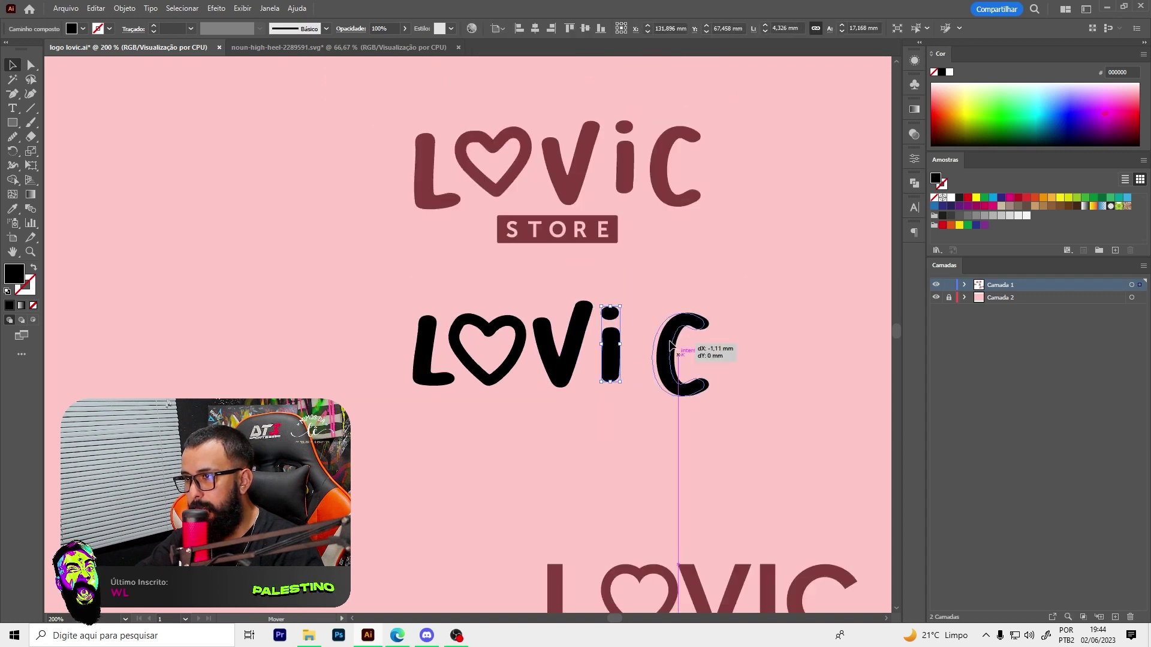
Tilt the L of the black LOVIC slightly
left_click(423, 348)
left_click_drag(410, 389, 447, 296)
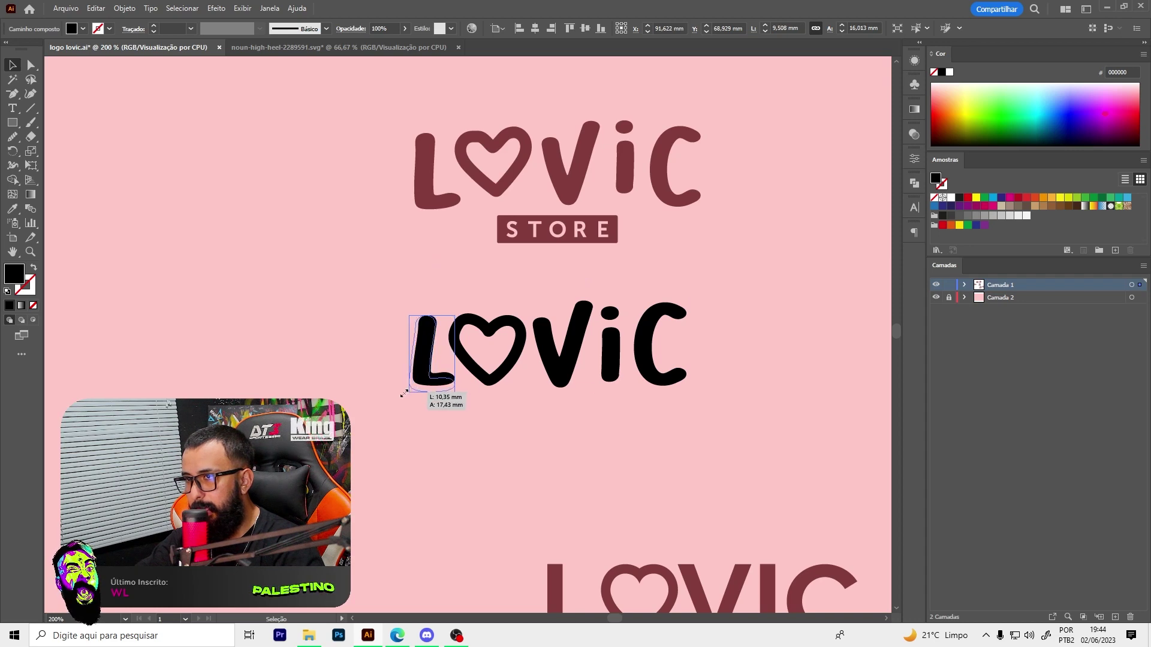
scroll(413, 392, "up", 1)
left_click(492, 417)
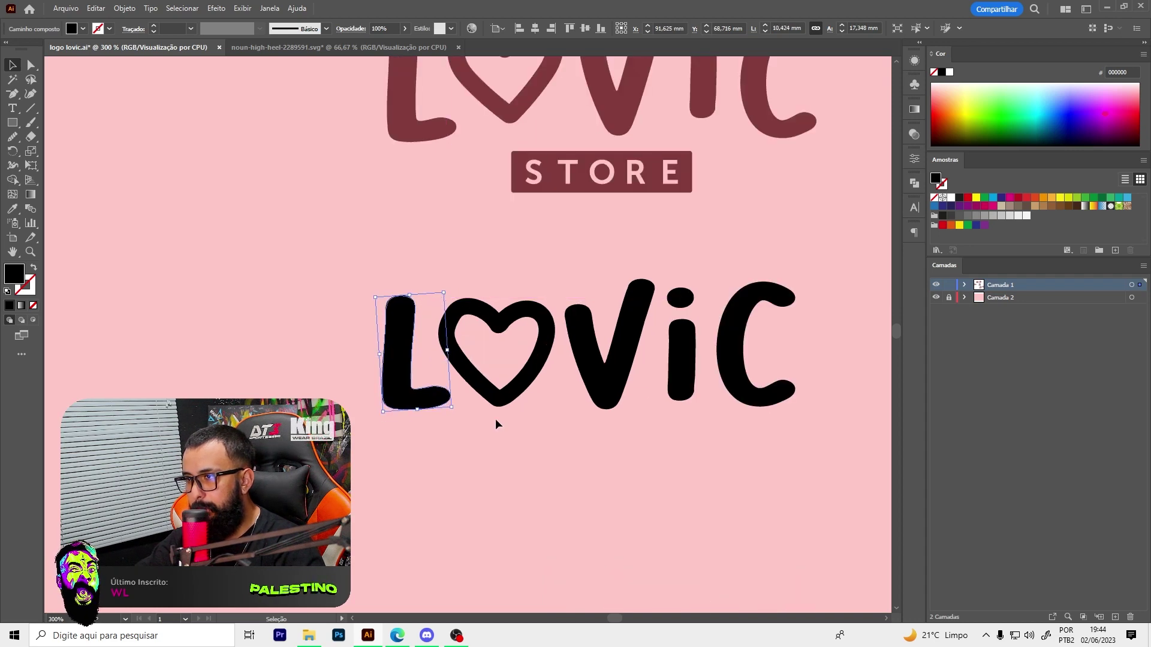
Move the maroon STORE beneath the black LOVIC and draw a rectangle around it
scroll(492, 417, "down", 4)
scroll(555, 368, "down", 1)
scroll(563, 372, "up", 3)
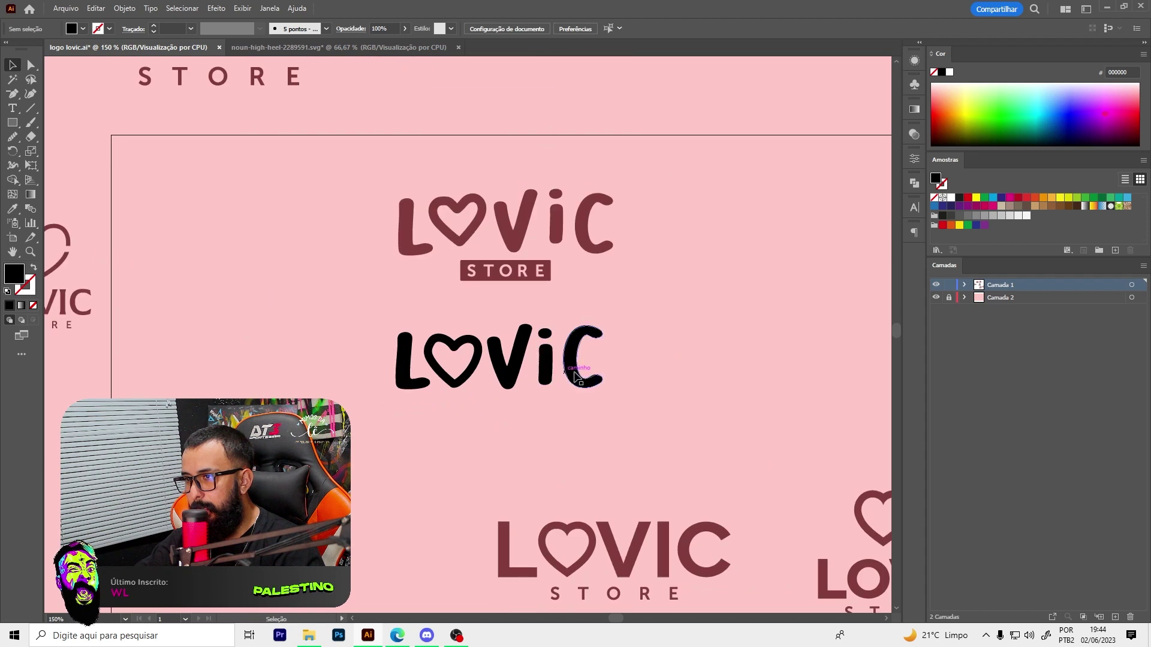
left_click(220, 76)
left_click_drag(260, 87, 508, 409)
scroll(480, 402, "up", 2)
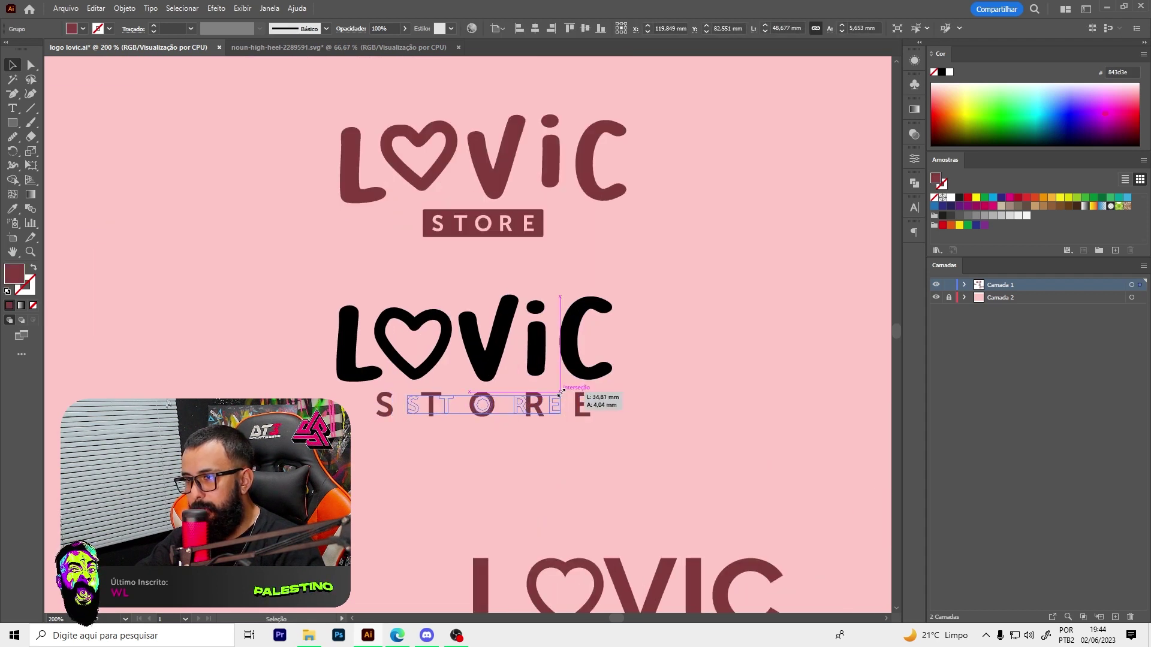
left_click_drag(507, 409, 502, 405)
left_click(477, 426)
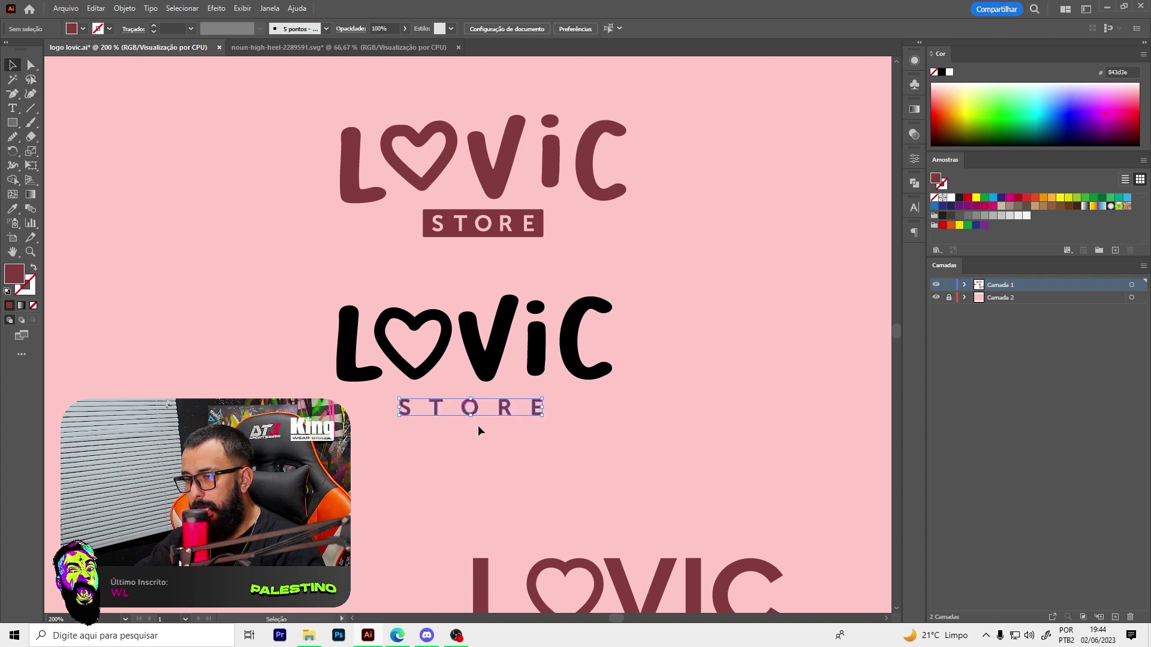
scroll(481, 397, "up", 2)
left_click_drag(348, 382, 581, 433)
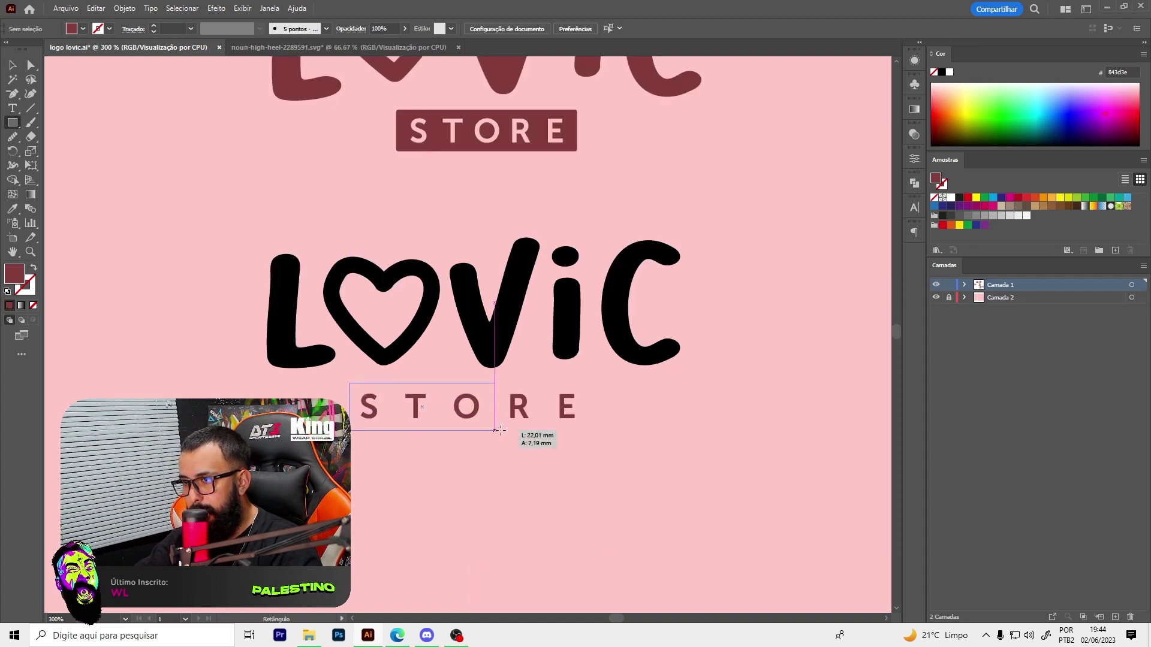
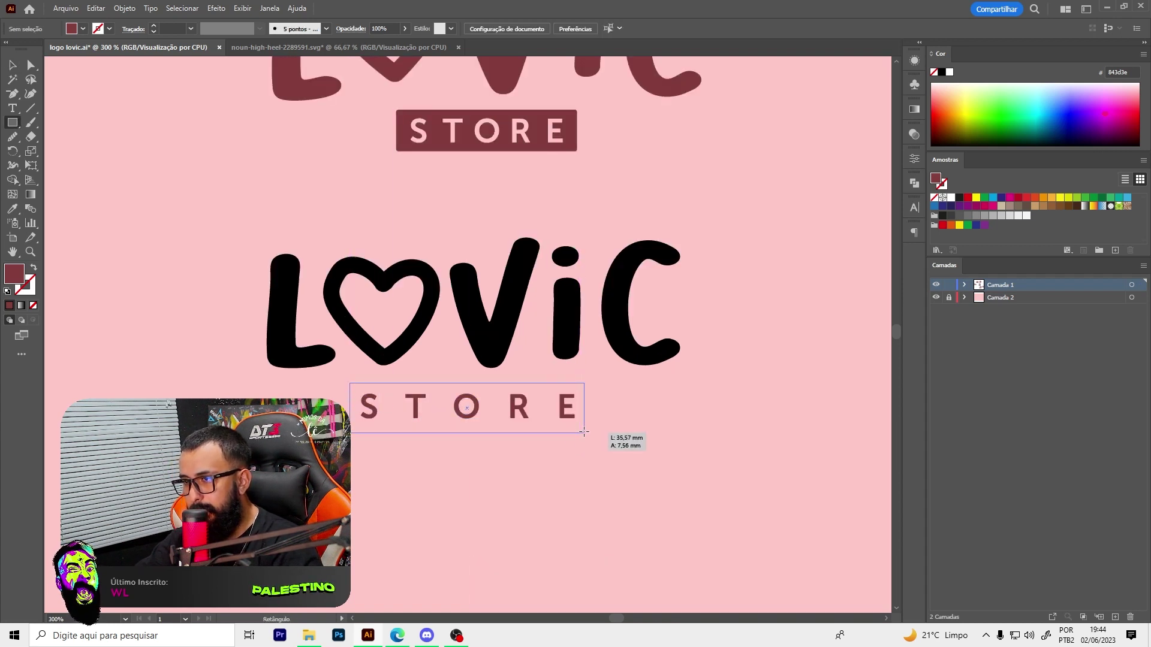
Draw a dark red rectangle over STORE and sample the pink onto the STORE letters
left_click_drag(583, 433, 581, 427)
key("v")
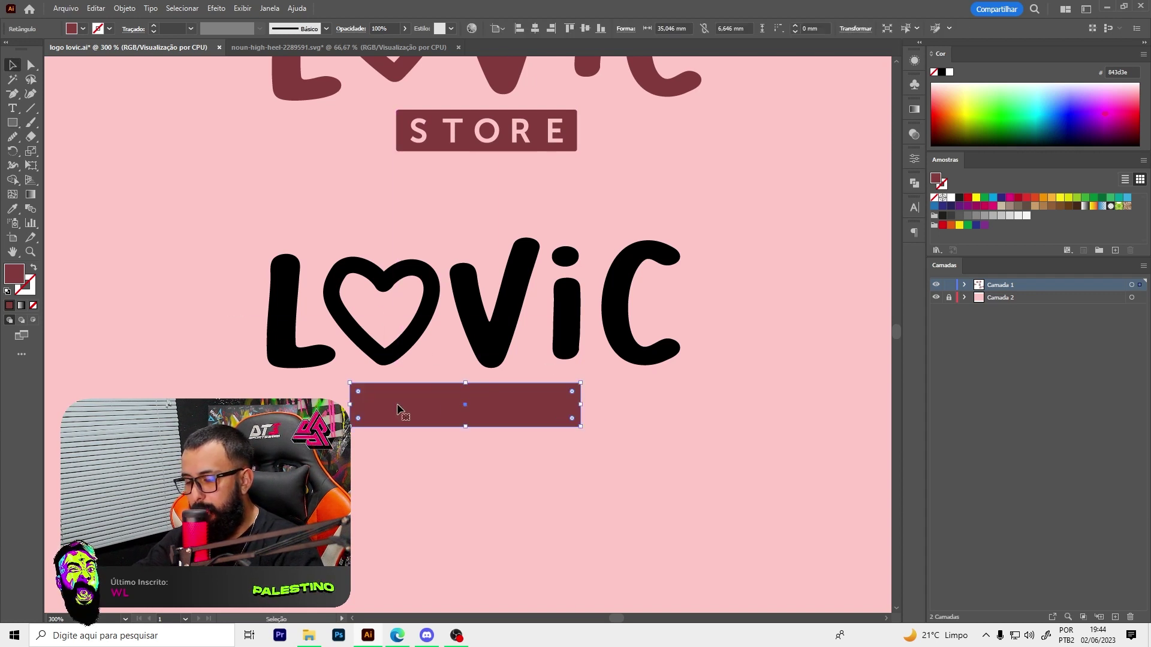
key("ctrl+alt+bracketleft")
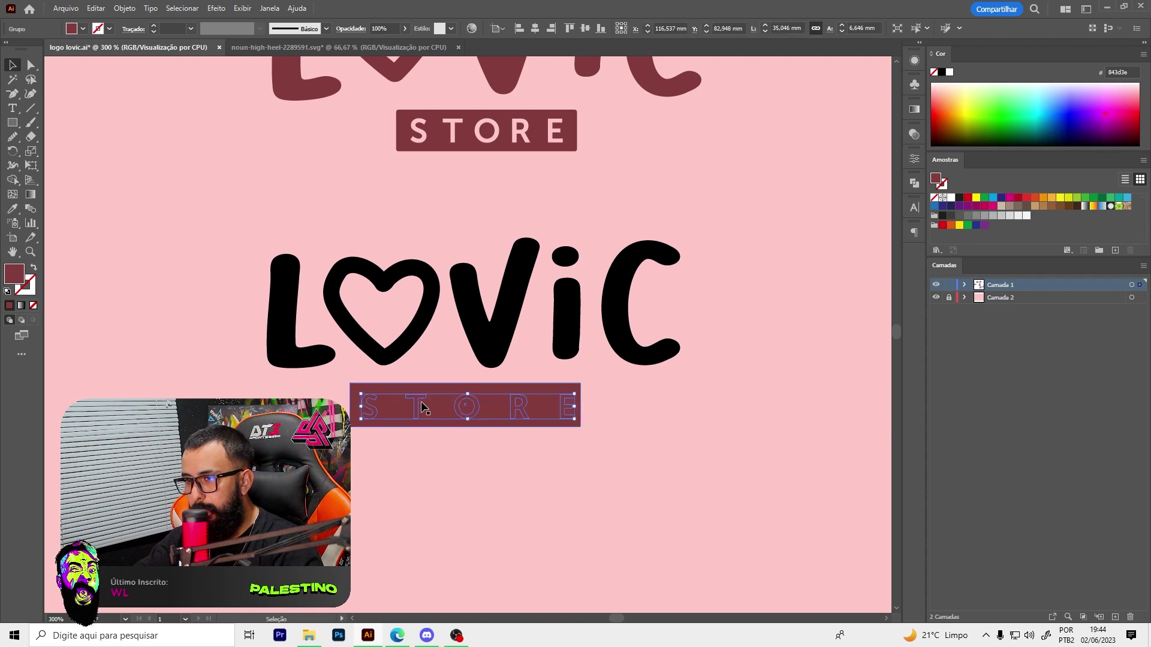
key("i")
left_click(284, 238)
Vertically centre the STORE letters within the dark red rectangle
key("v")
scroll(563, 404, "up", 2)
scroll(558, 404, "up", 1)
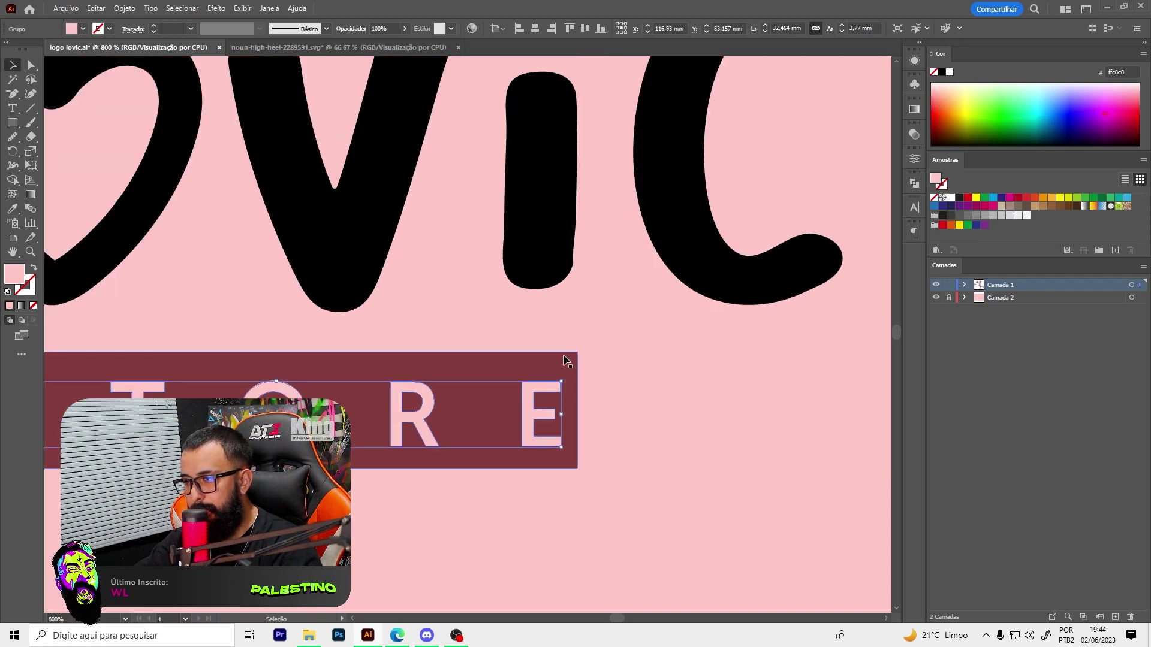
left_click(562, 369, "shift")
left_click(586, 29)
Select the middle logo's heart and bring up the Object > Path commands
left_click(536, 29)
scroll(527, 334, "down", 2)
scroll(579, 429, "down", 2)
left_click(504, 282)
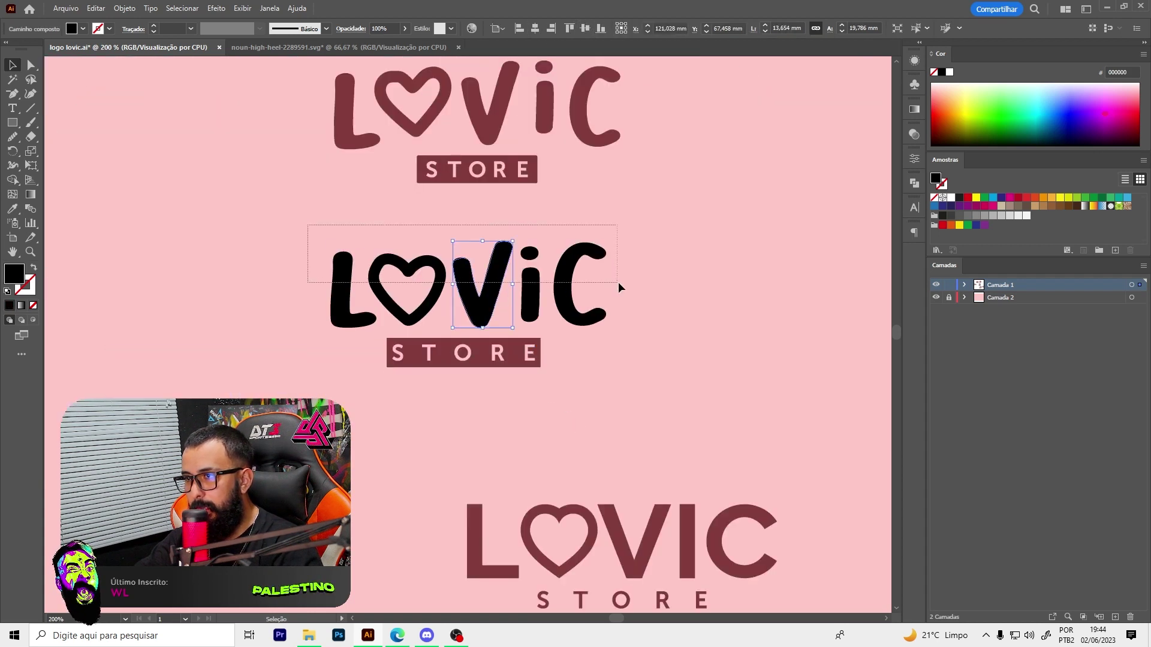
left_click(405, 259)
scroll(409, 257, "up", 2)
left_click(124, 8)
mouse_move(145, 307)
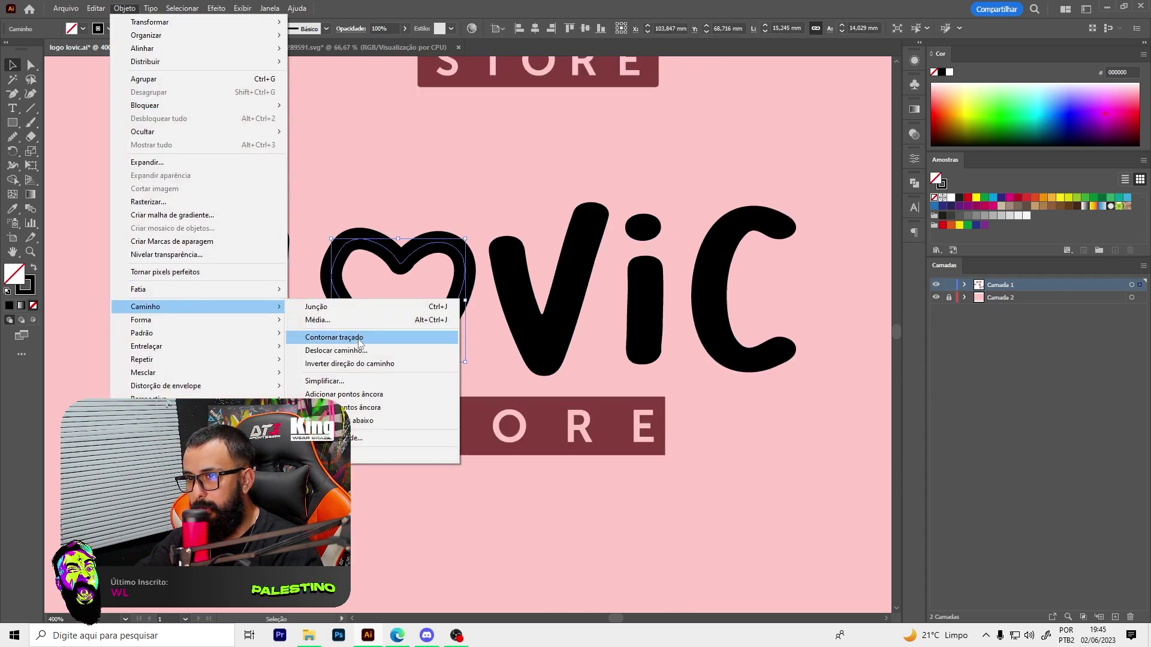
Outline the heart's stroke and recolour the middle LOViC letters to the banner's dark red
left_click(360, 340)
left_click_drag(530, 243, 782, 312)
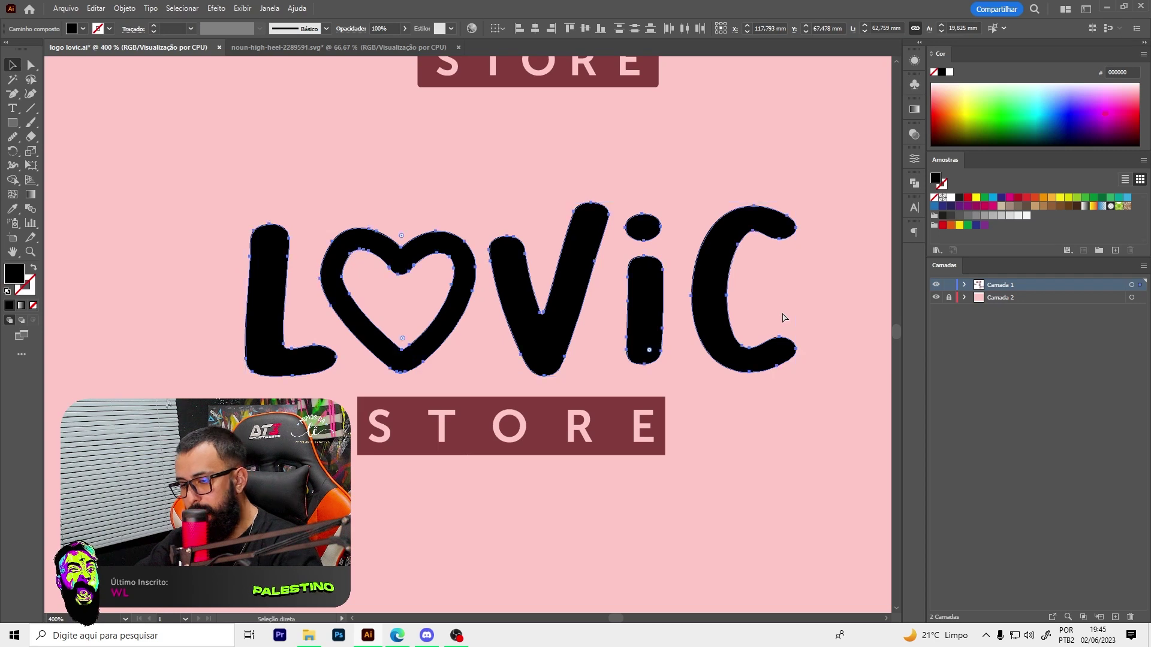
key("i")
left_click(472, 79)
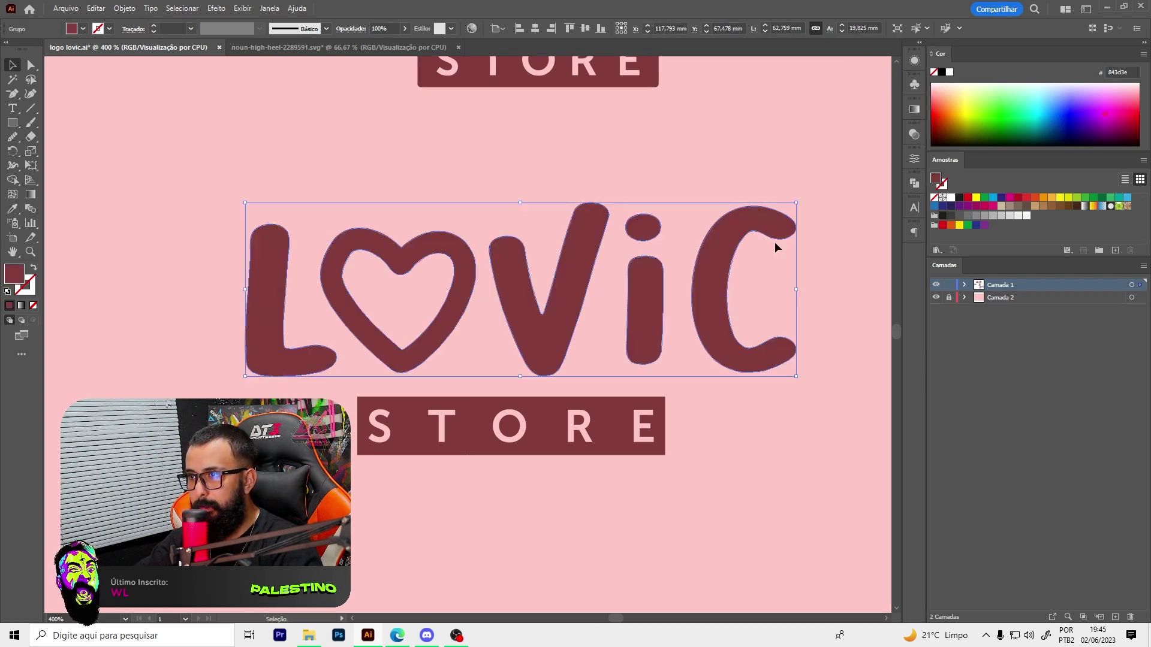
key("v")
Select and inspect the middle logo's STORE letters and banner up close
key("ctrl+minus")
key("ctrl+minus")
key("ctrl+minus")
left_click_drag(564, 411, 624, 385)
key("ctrl+plus")
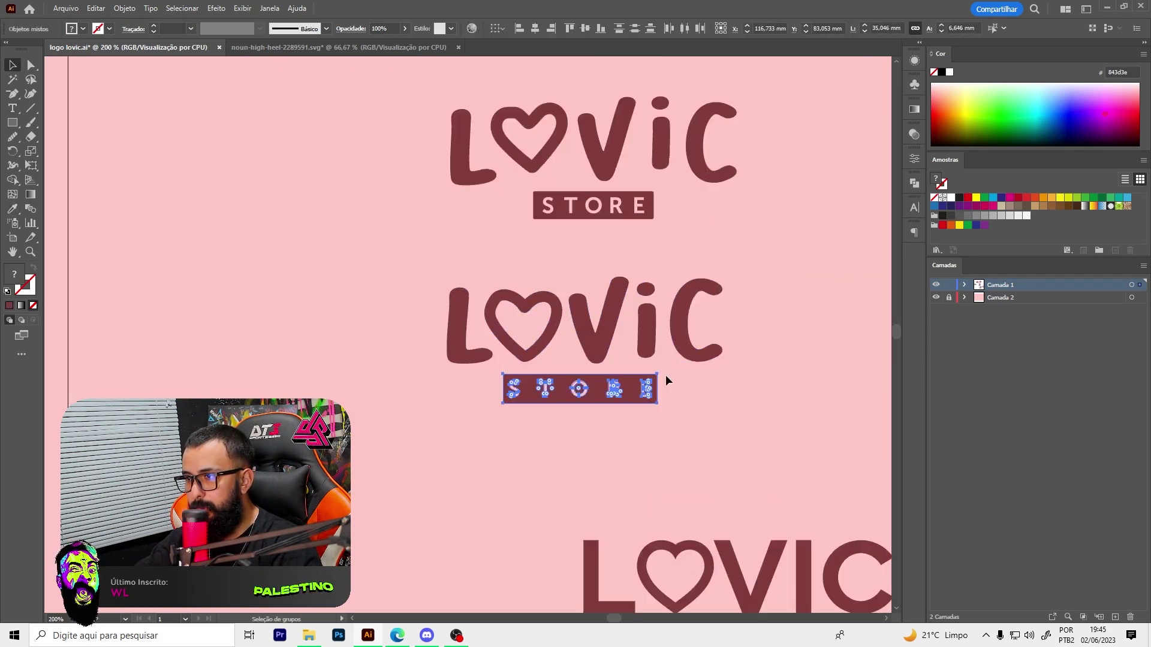
left_click(645, 435)
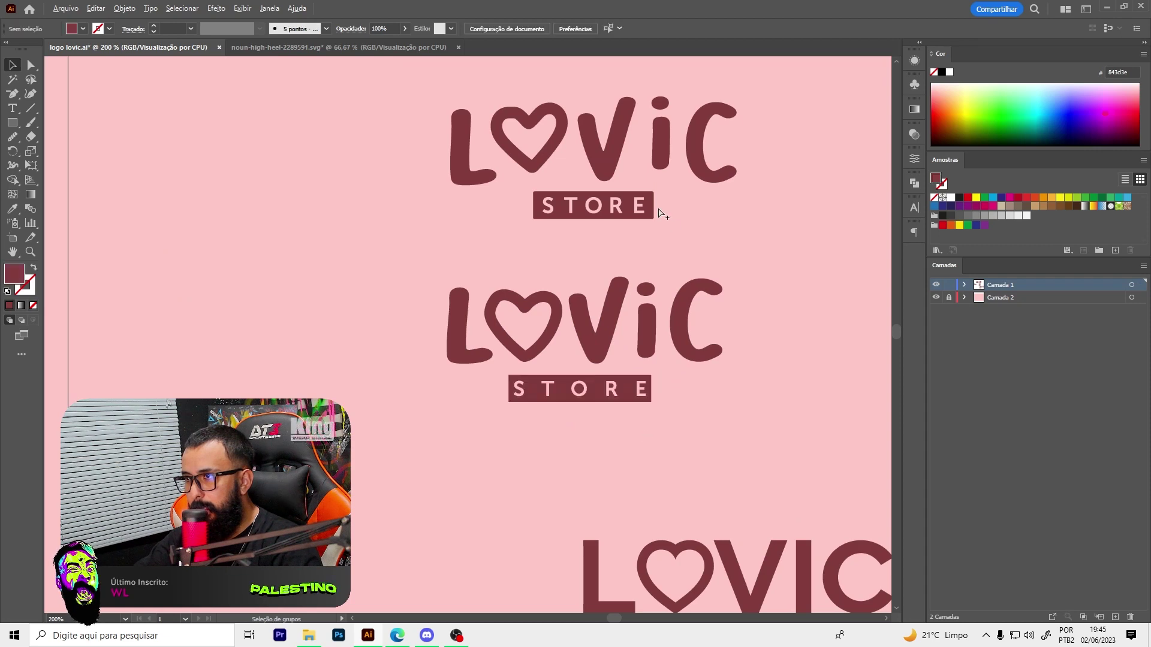
scroll(658, 204, "up", 6, "alt")
scroll(590, 257, "down", 5, "alt")
scroll(586, 367, "up", 3, "alt")
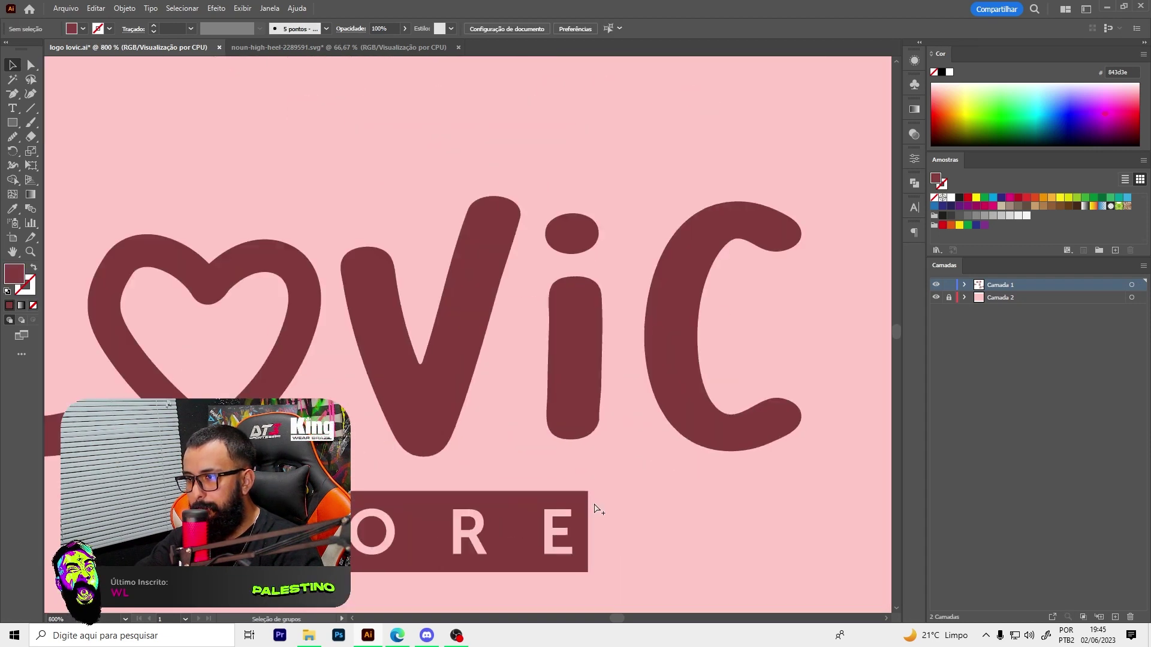
scroll(596, 506, "up", 3, "alt")
scroll(576, 455, "down", 2)
scroll(550, 396, "up", 2, "alt")
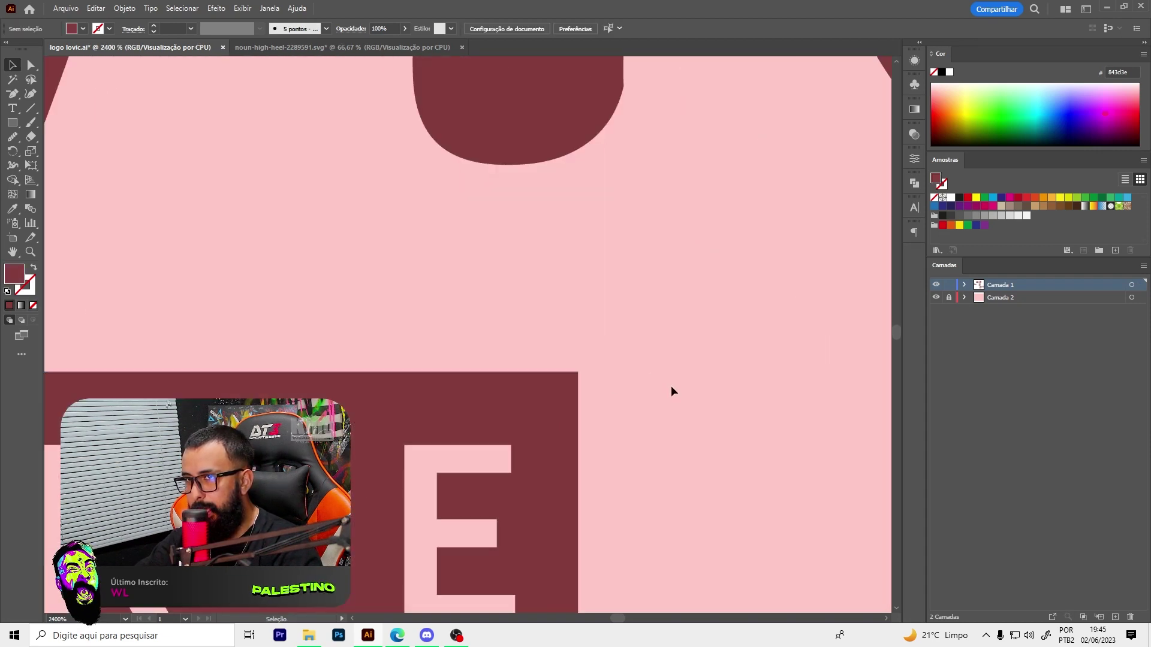
Slightly round the STORE banner's corners using its corner widget
key("a")
left_click(543, 408)
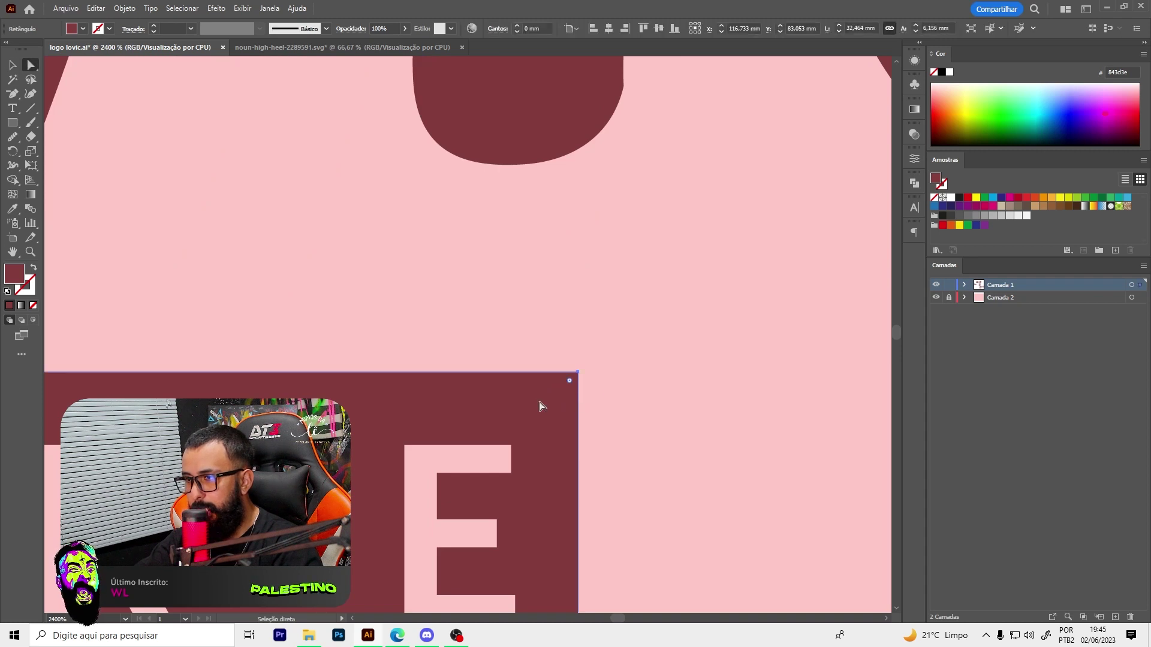
left_click_drag(558, 395, 568, 365)
key("v")
key("ctrl+0")
left_click(519, 432)
scroll(519, 431, "down", 5)
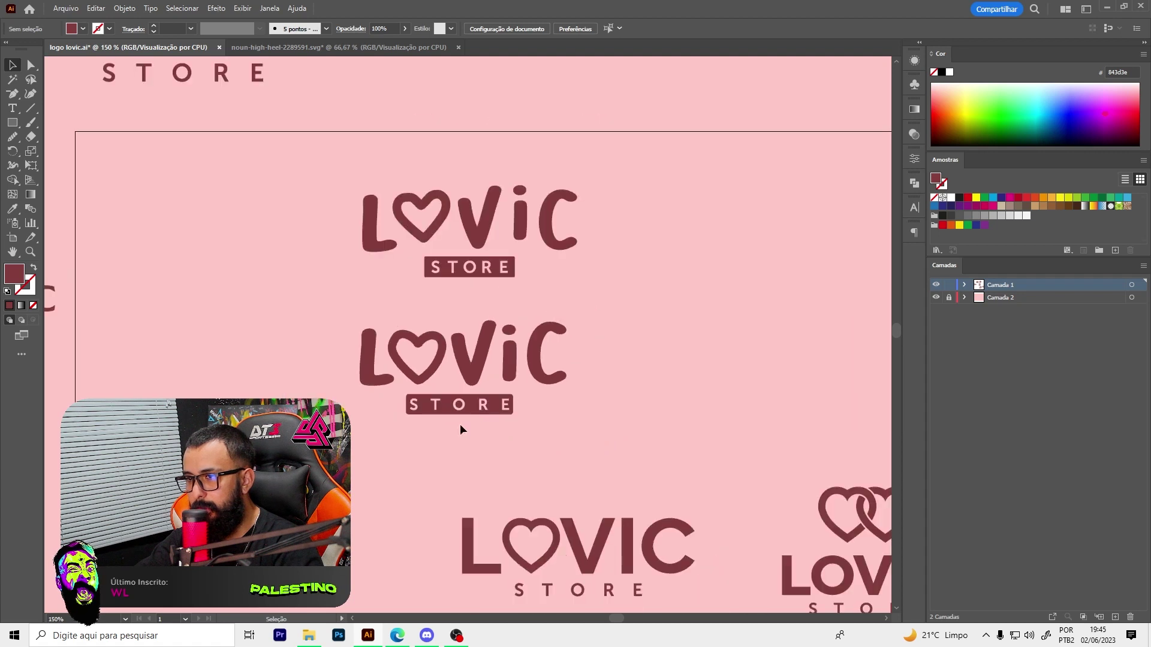
Centre the STORE letters horizontally inside their maroon banner
scroll(465, 429, "up", 4)
left_click(515, 399)
key("a")
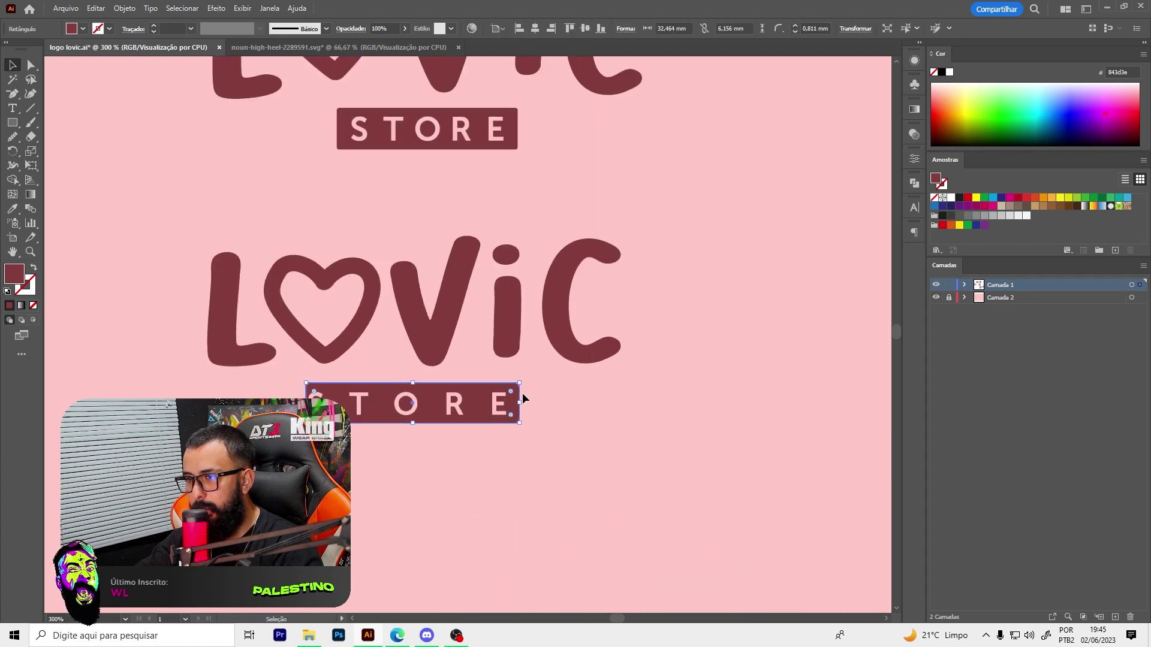
left_click_drag(523, 394, 469, 426)
key("v")
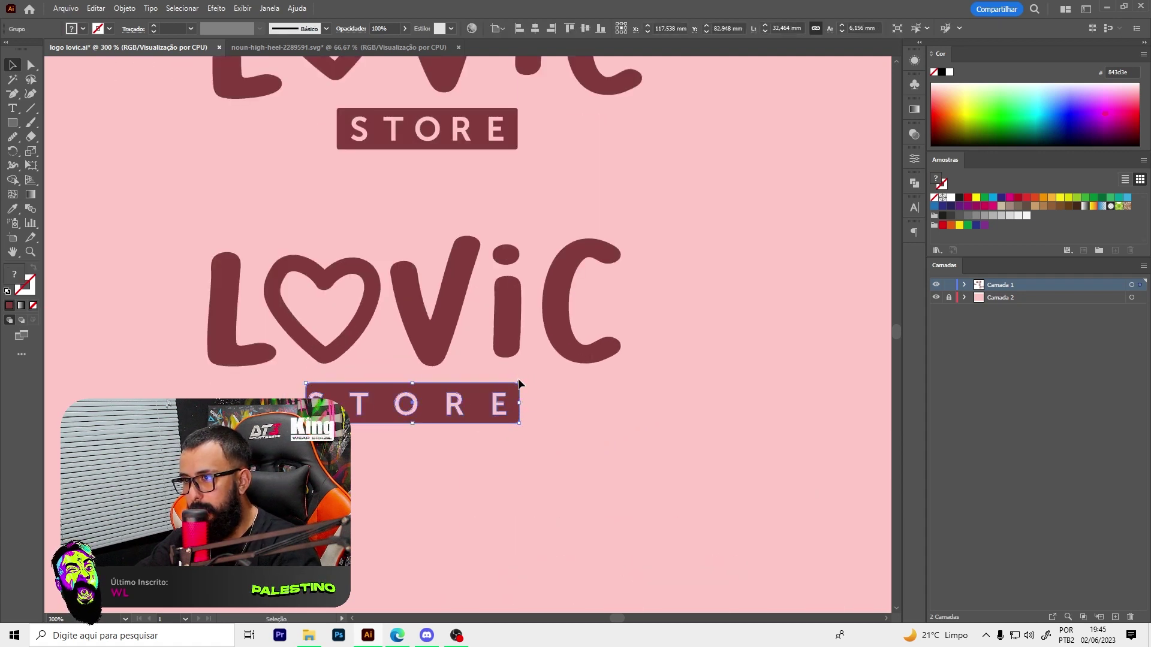
scroll(483, 398, "up", 1)
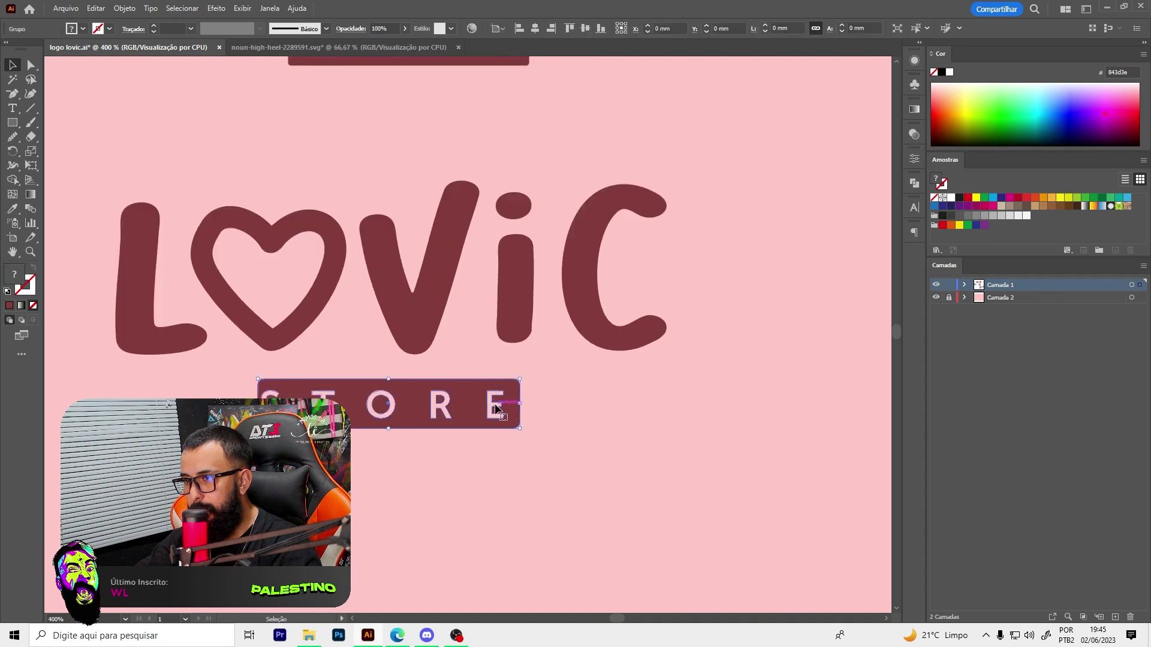
key("ctrl")
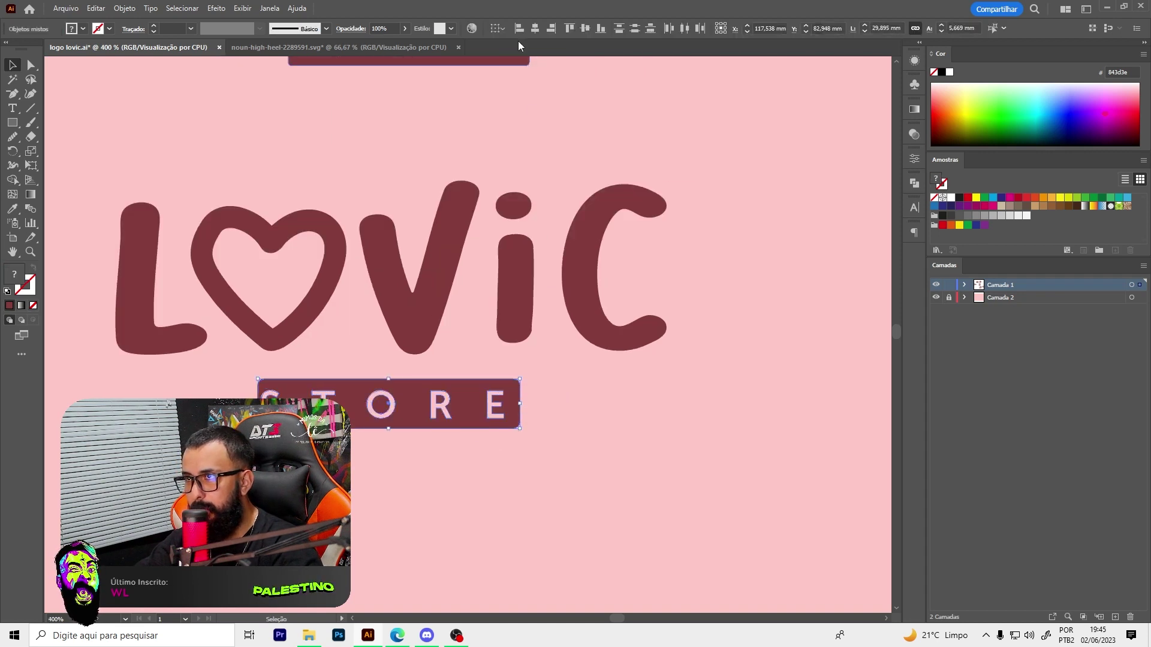
left_click(536, 29)
Move both heart LOViC logos to the top right of the layout
left_click(516, 259)
key("ctrl+minus")
key("ctrl+minus")
key("ctrl+minus")
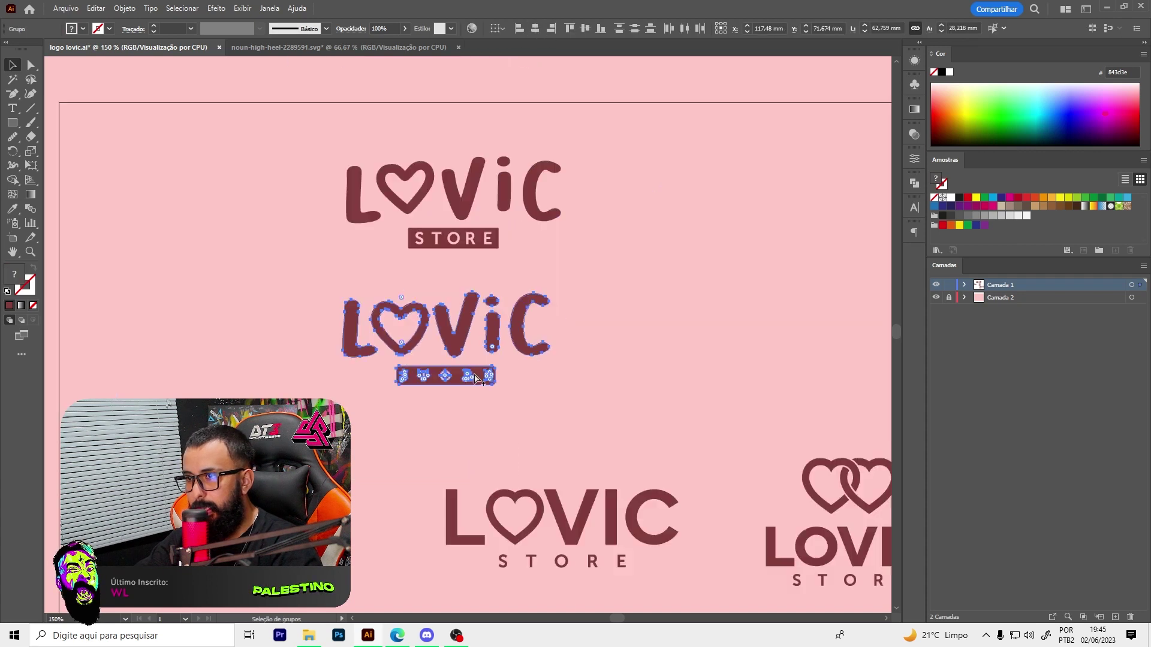
left_click(466, 433)
key("ctrl+minus")
key("ctrl+minus")
left_click_drag(419, 384, 613, 215)
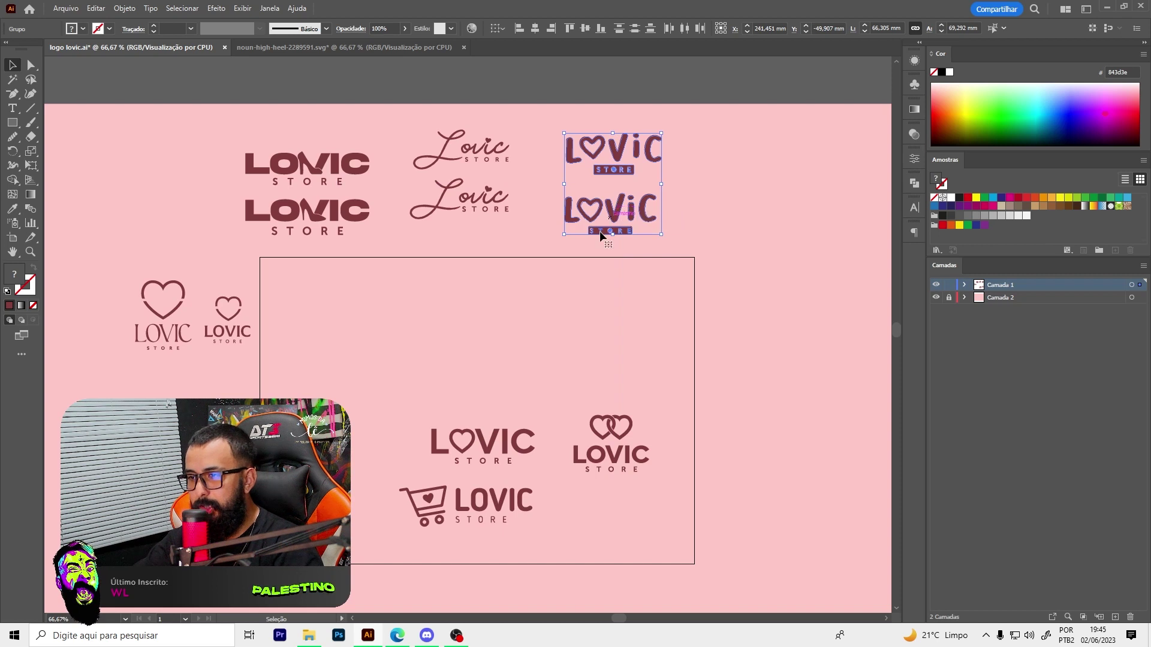
Move the bold LOVIC STORE logo up inside the framed area
left_click_drag(523, 465, 462, 358)
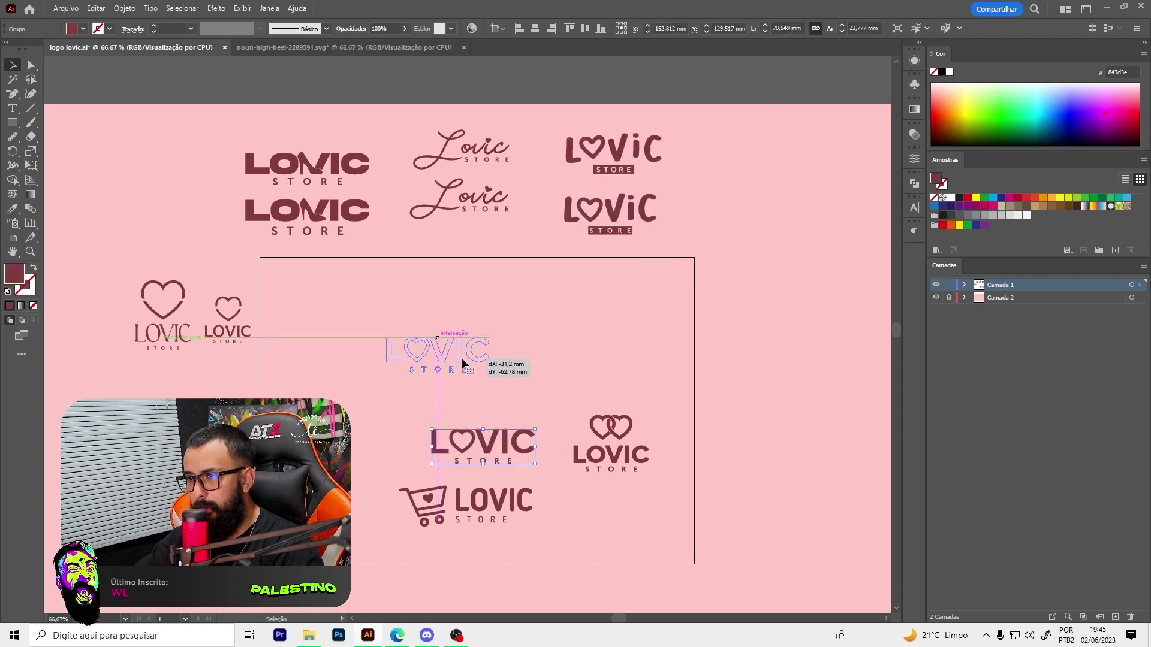
key("ctrl+plus")
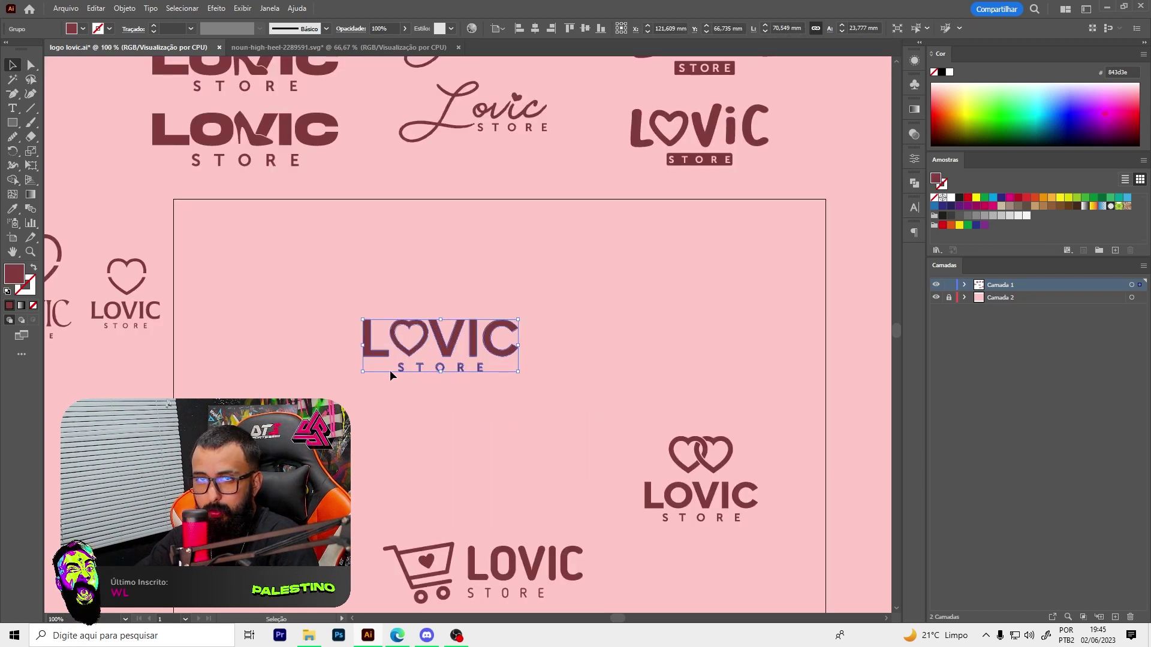
scroll(502, 314, "right", 1)
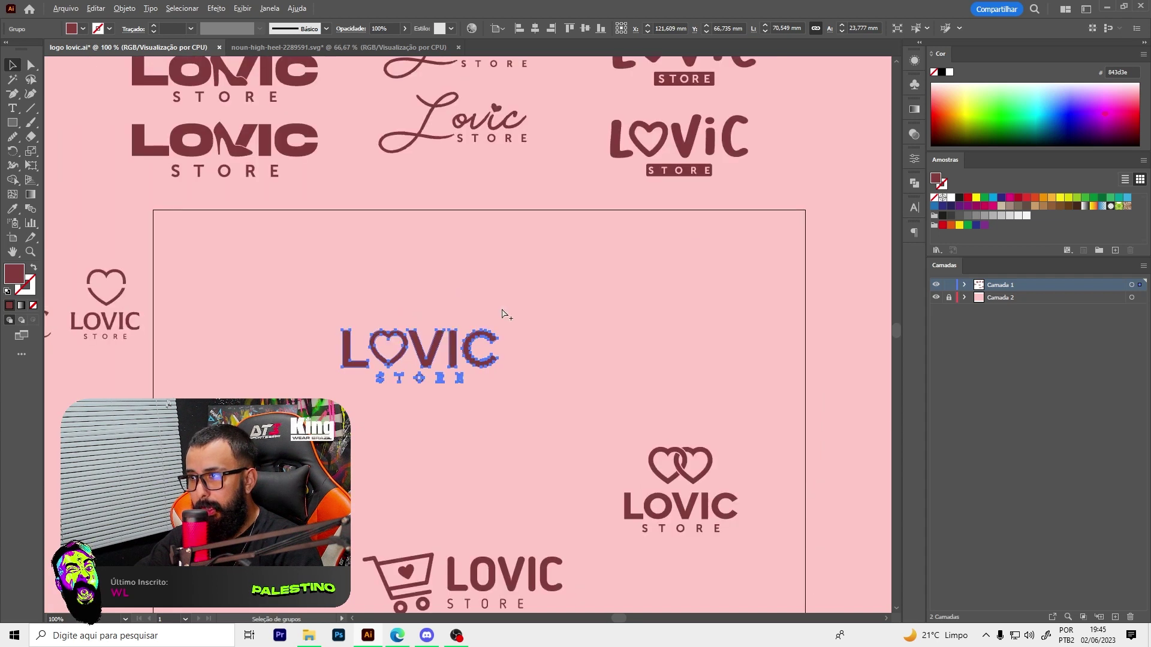
scroll(637, 159, "up", 1)
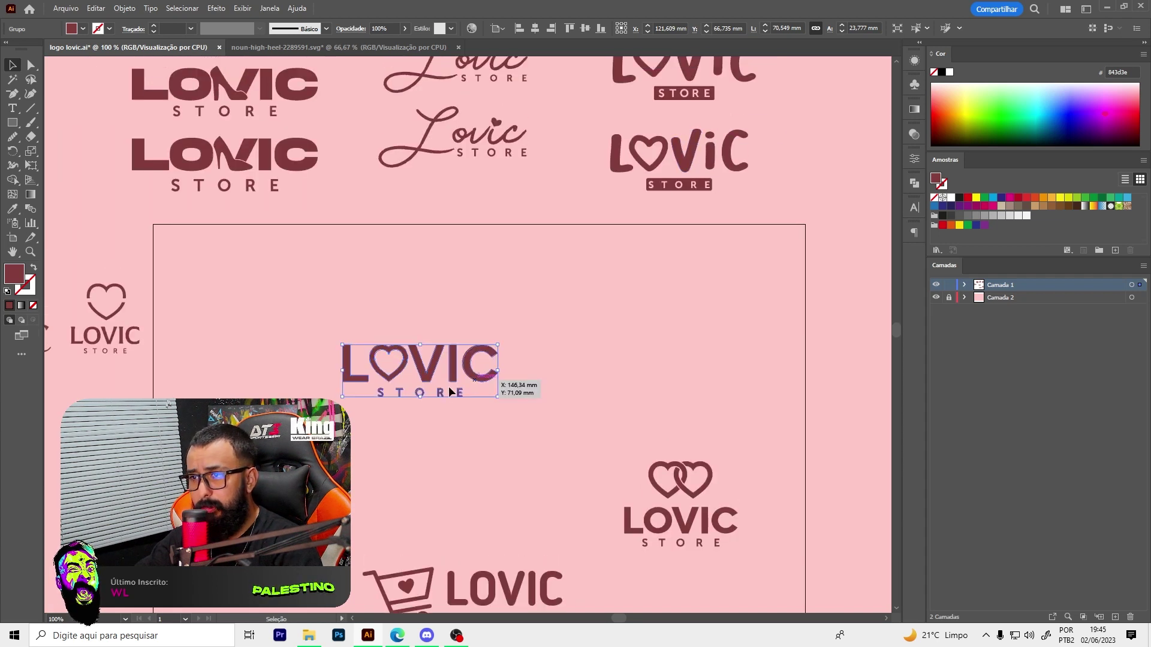
scroll(389, 434, "down", 1)
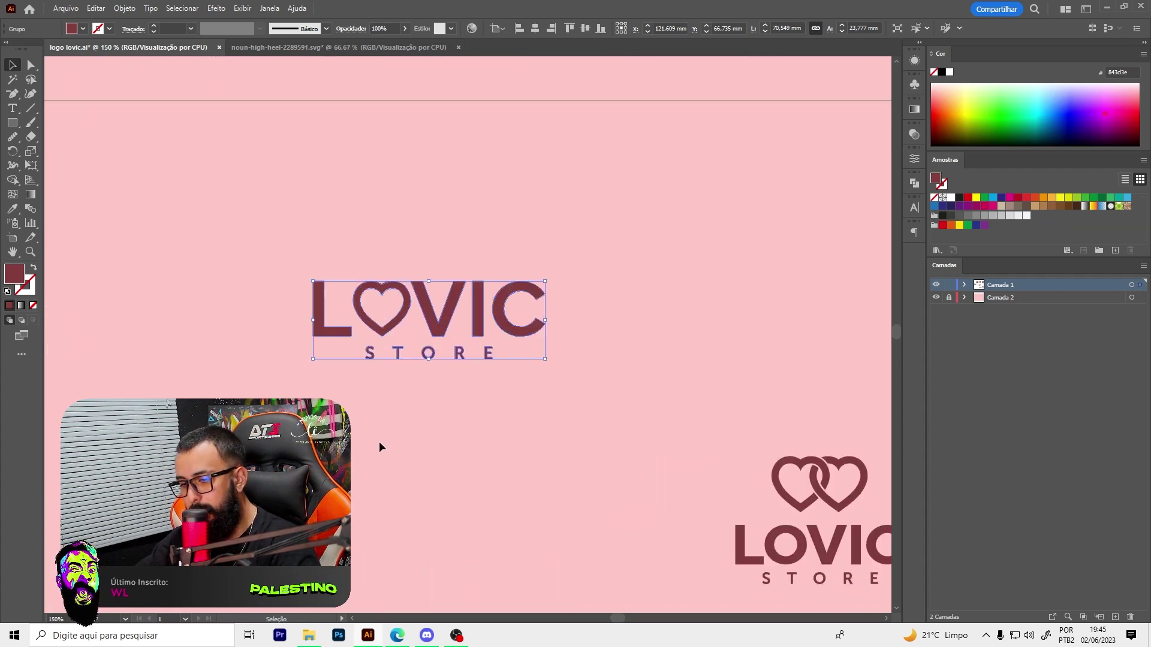
Add a new LOVIC text object below the logo and select its text
key("t")
left_click(365, 455)
key("BackSpace")
type("LOVIC")
double_click(378, 455)
Set the new LOVIC text in Montserrat SemiBold and scale it up
left_click(456, 28)
key("Escape")
left_click_drag(403, 448, 515, 393)
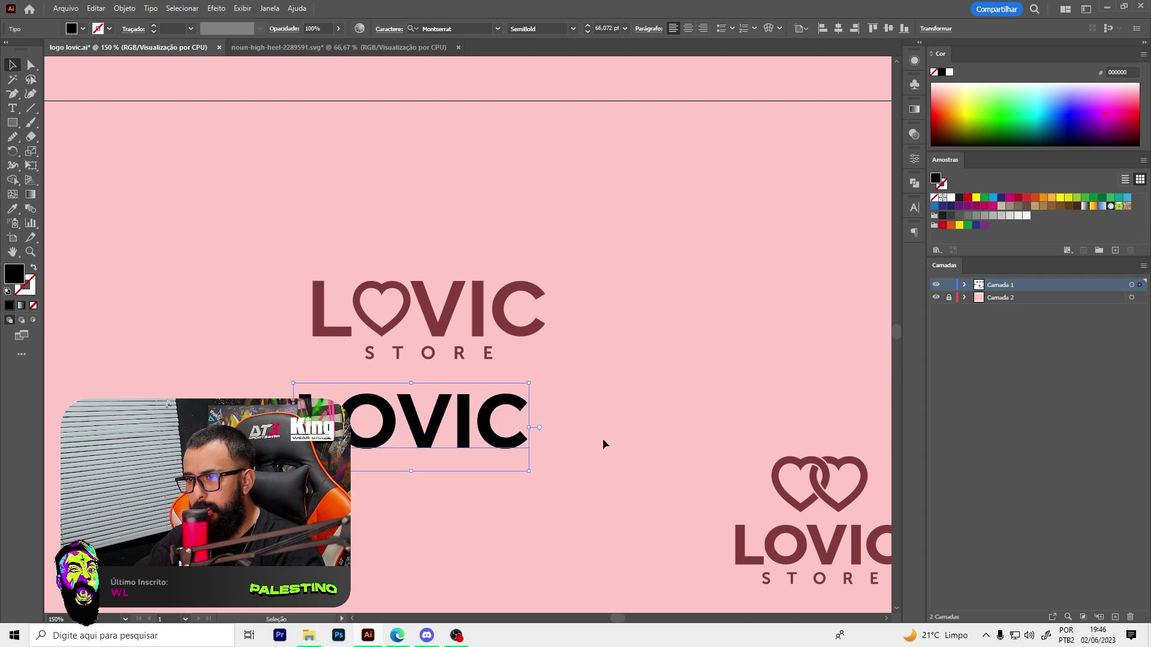
left_click(603, 441)
key("ctrl+0")
scroll(456, 427, "up", 5)
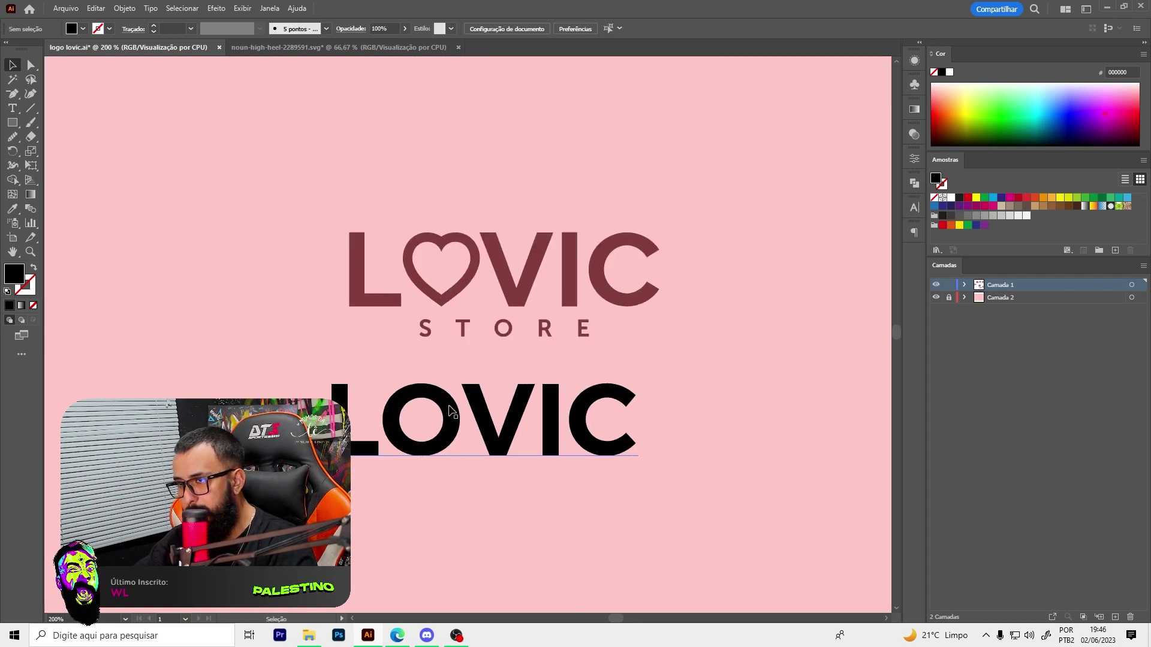
scroll(431, 430, "up", 1)
Draw a curved Pen path covering the left half of the O
key("p")
scroll(420, 414, "up", 1)
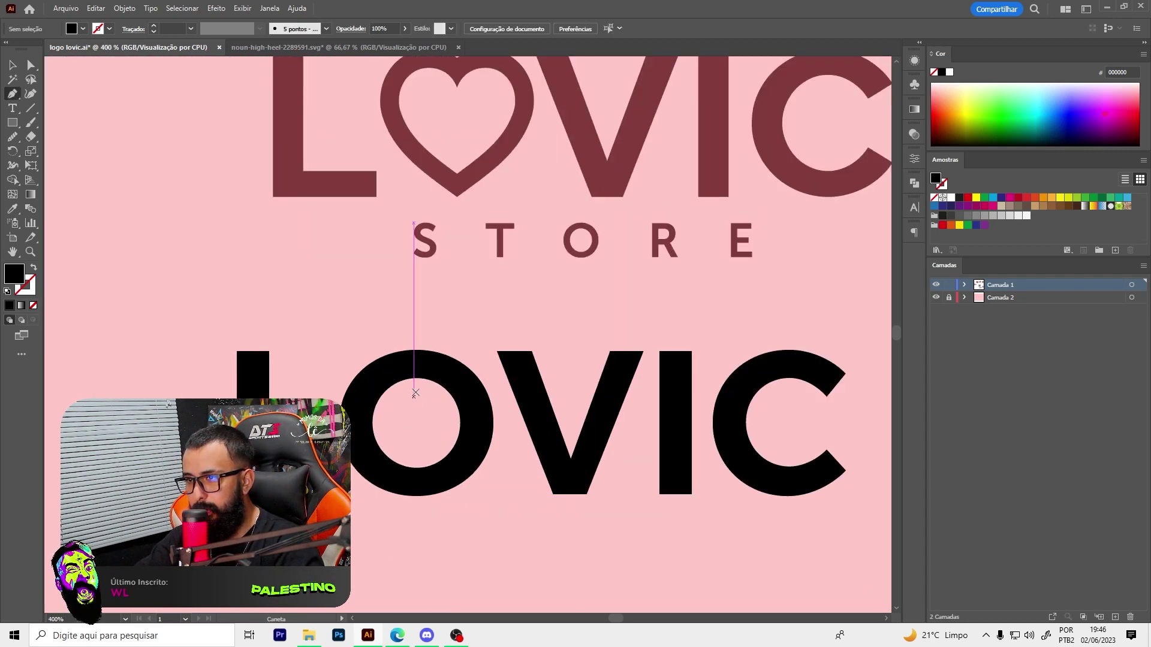
left_click(414, 384)
left_click_drag(380, 350, 348, 353)
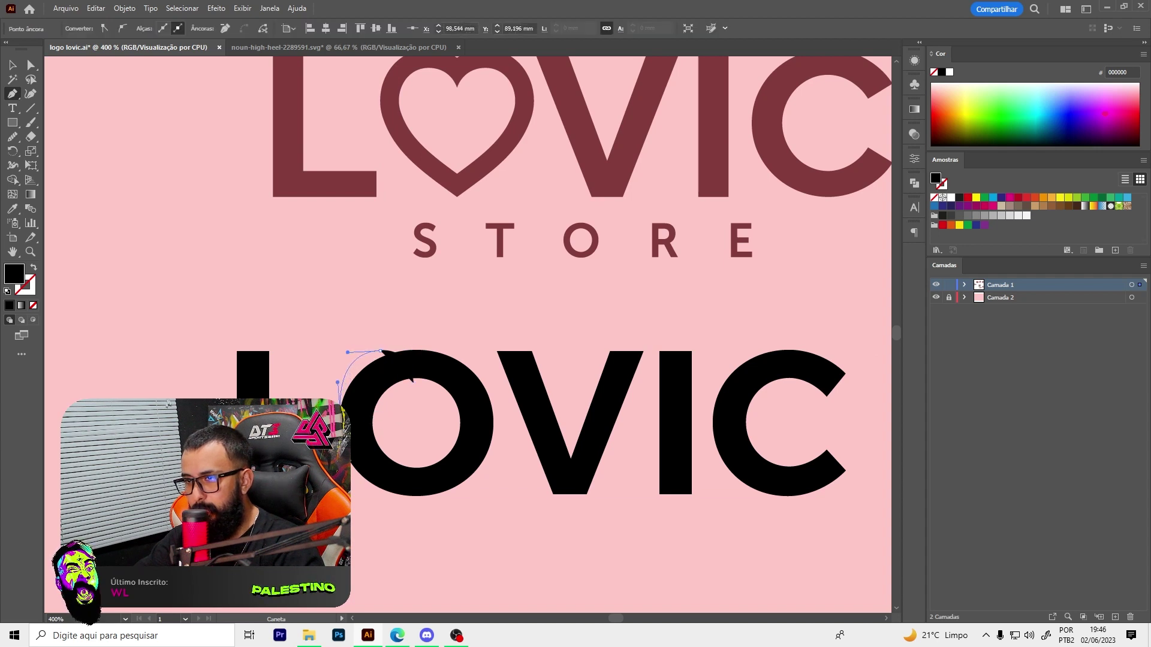
left_click_drag(340, 420, 353, 456)
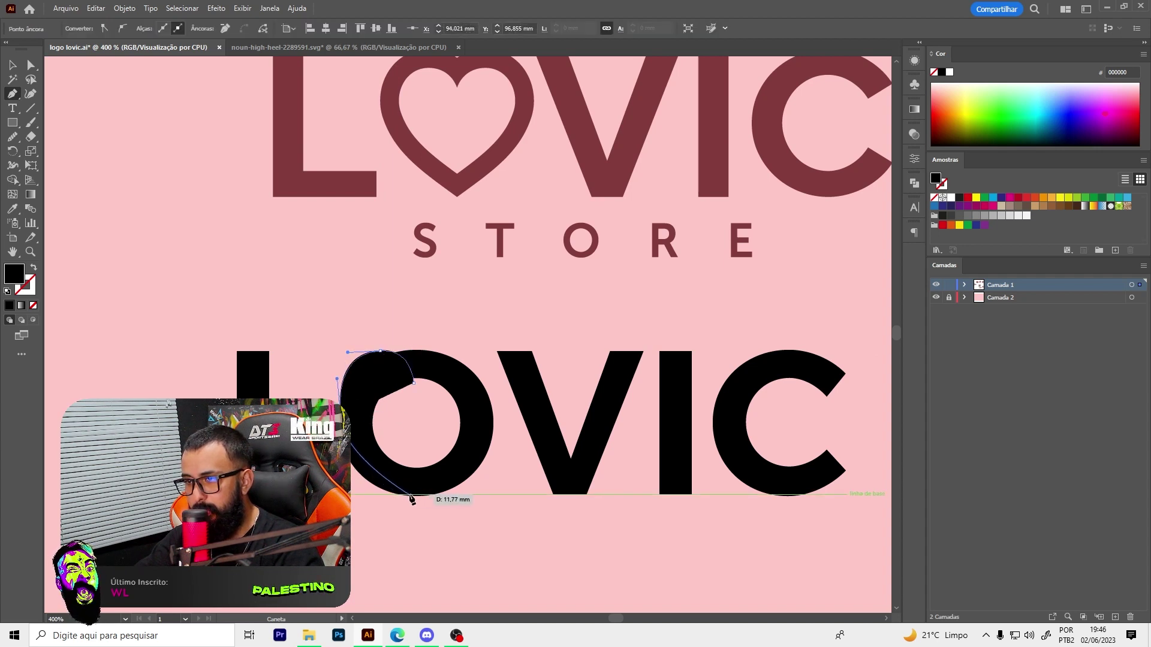
left_click_drag(415, 495, 443, 513)
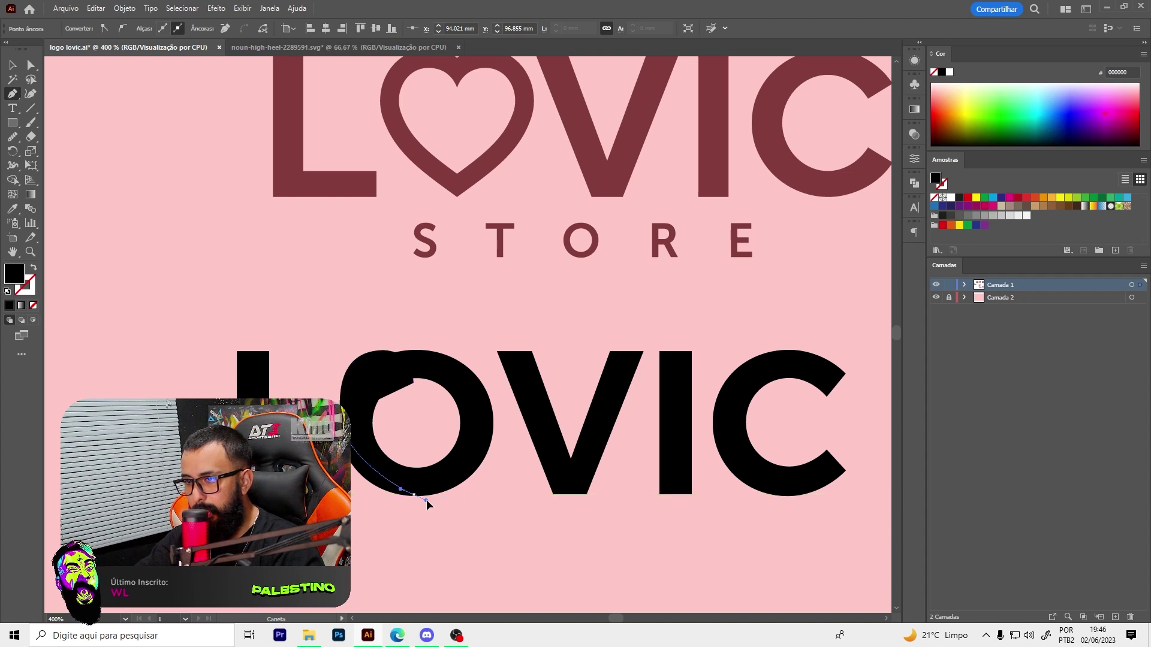
key("v")
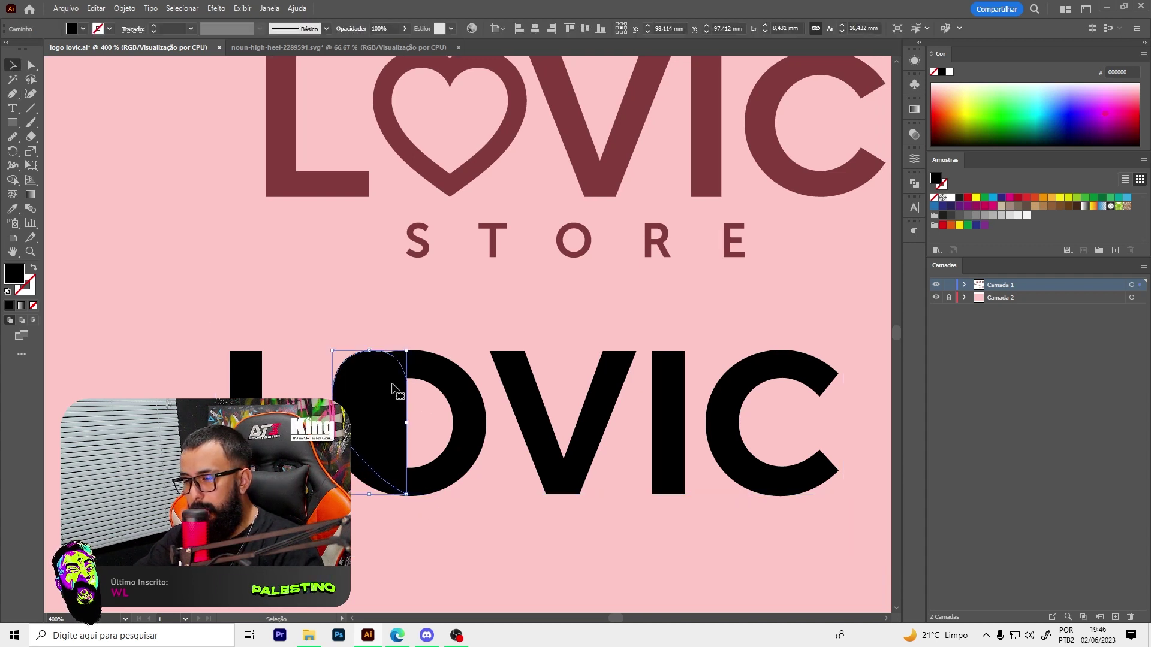
Convert the black LOVIC to outlines and delete its O ring
left_click(493, 394)
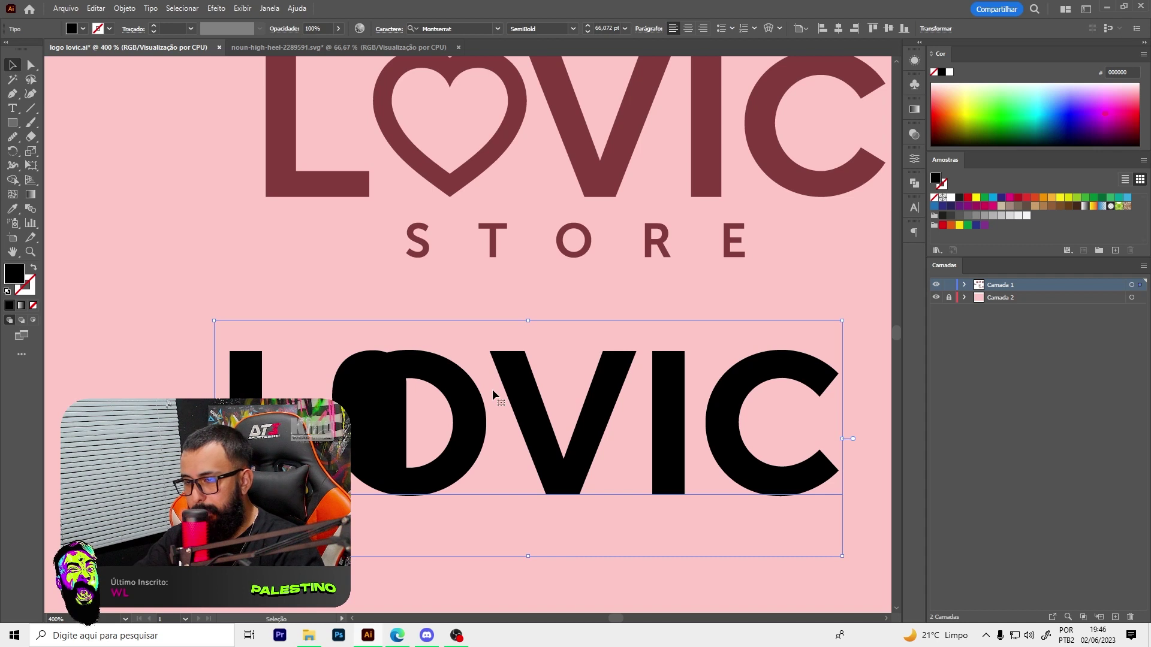
key("ctrl+shift+o")
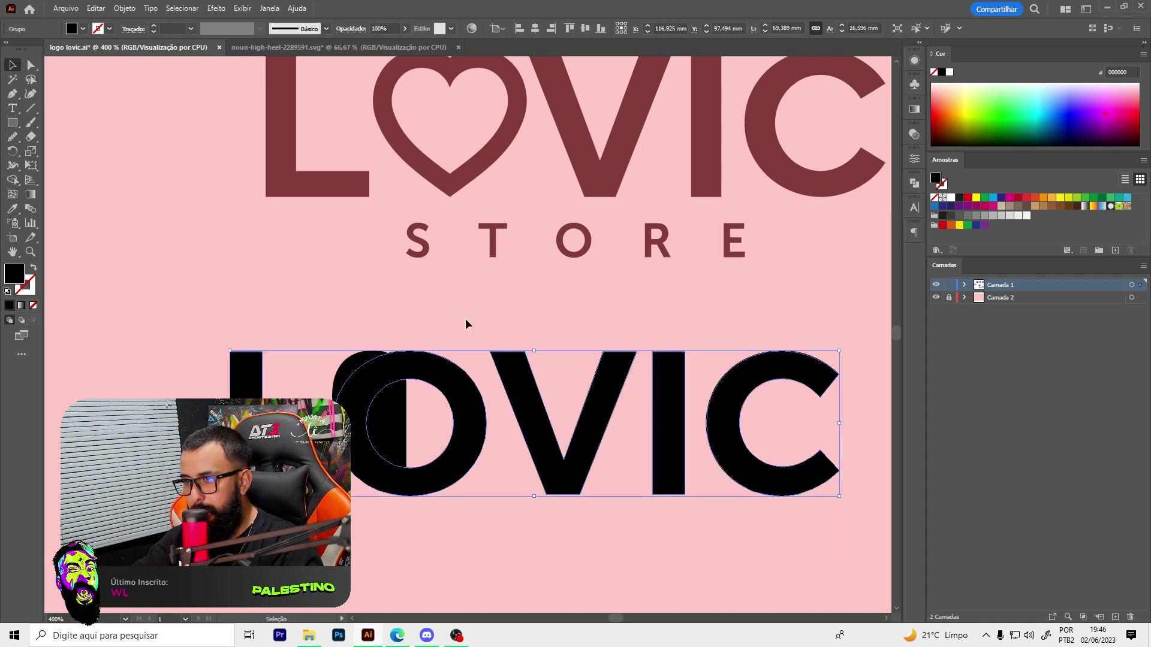
left_click(465, 319)
key("a")
left_click(445, 379)
key("Delete")
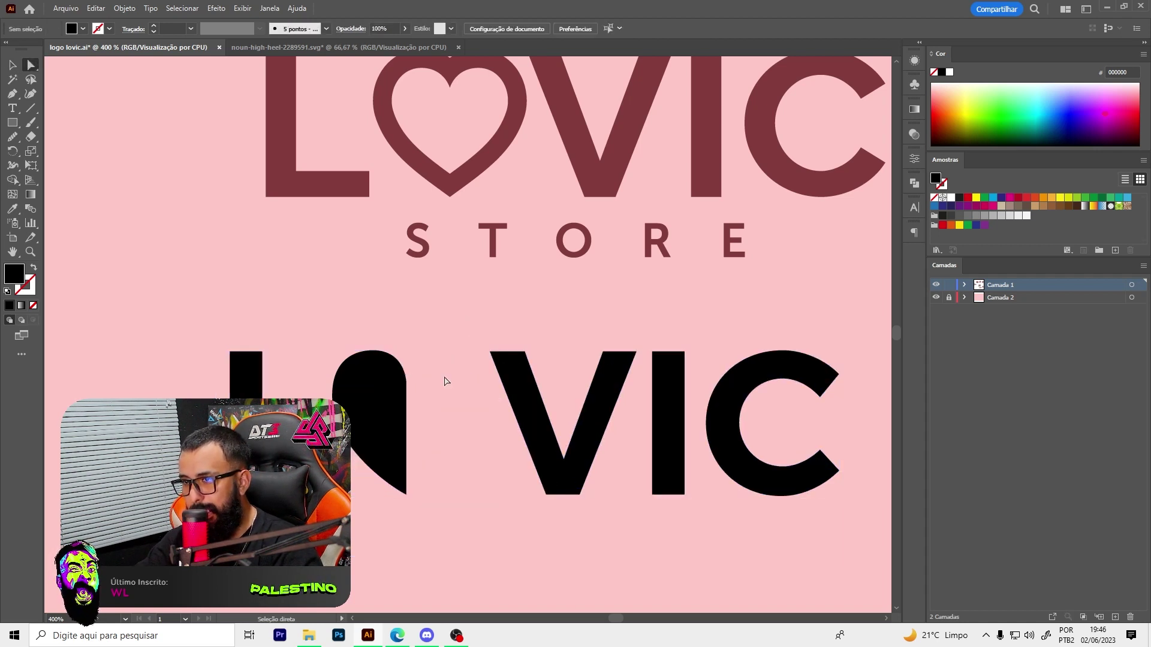
Reflect a copy of the half-heart vertically and move it right to complete the heart
left_click(400, 393)
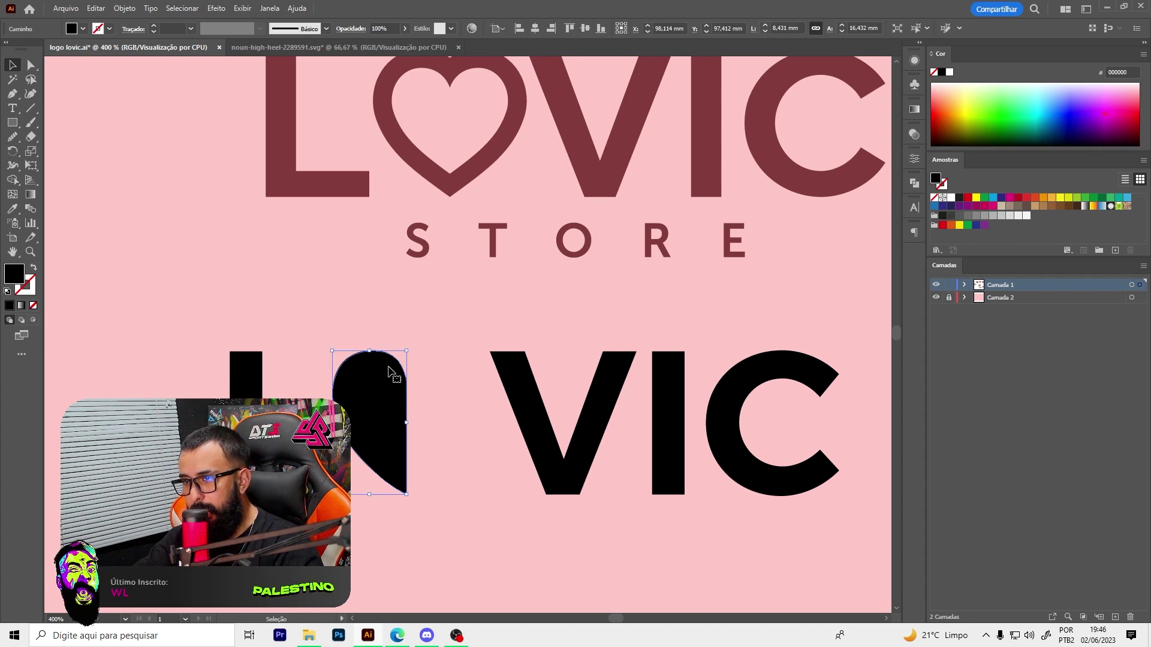
key("a")
key("v")
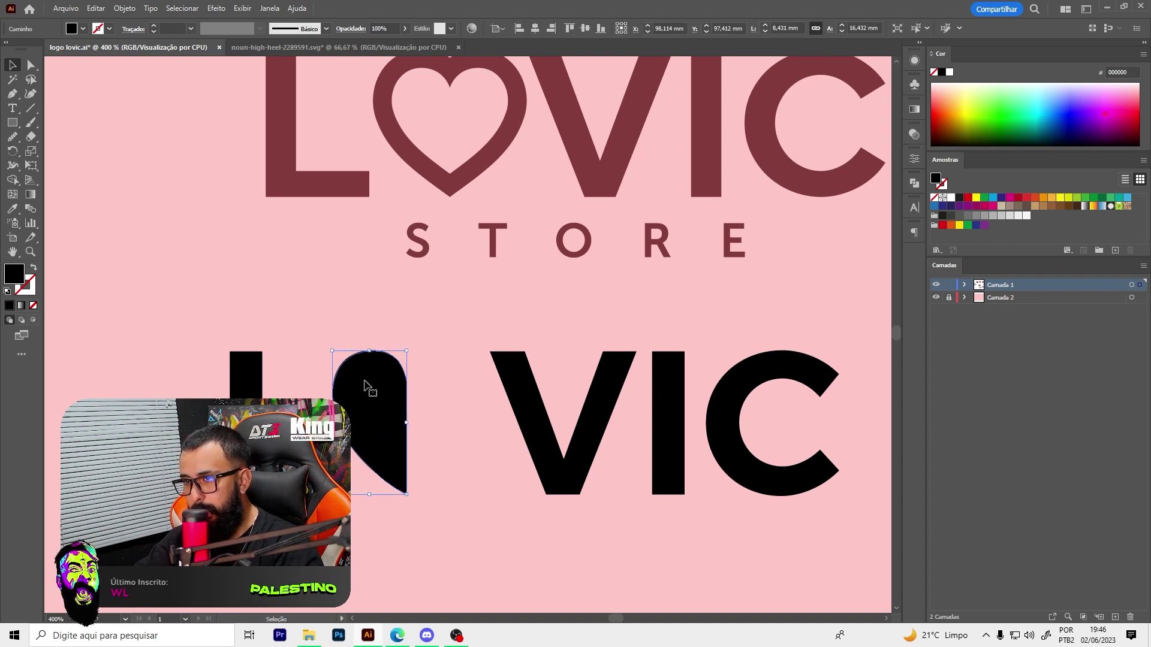
right_click(388, 379)
mouse_move(428, 297)
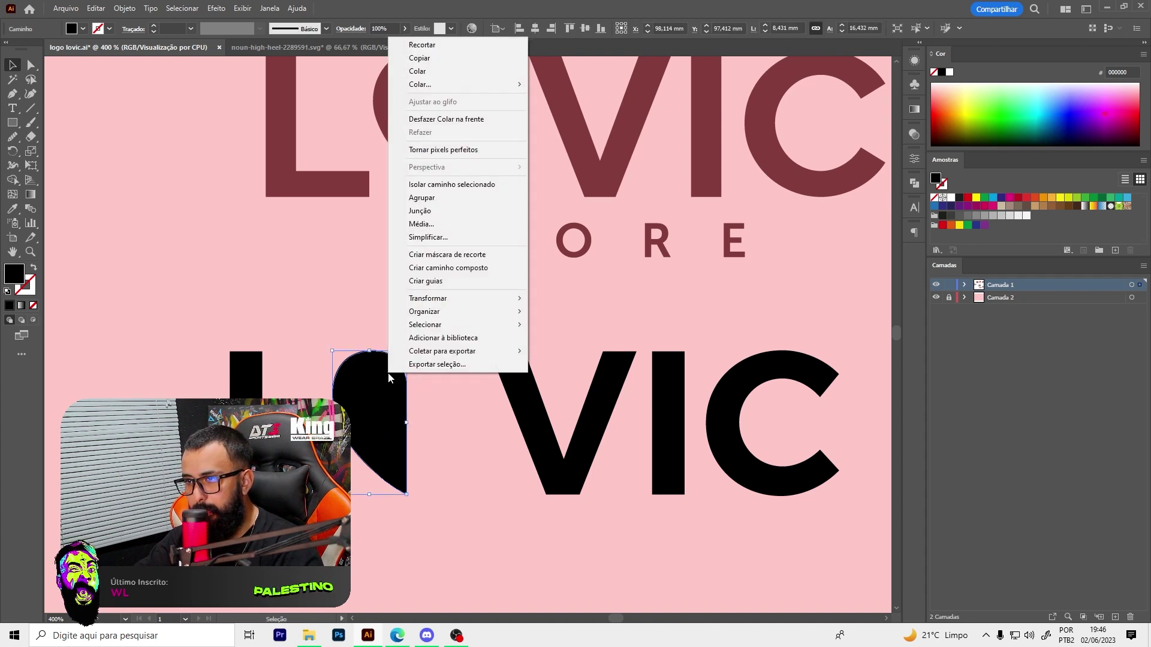
left_click(567, 343)
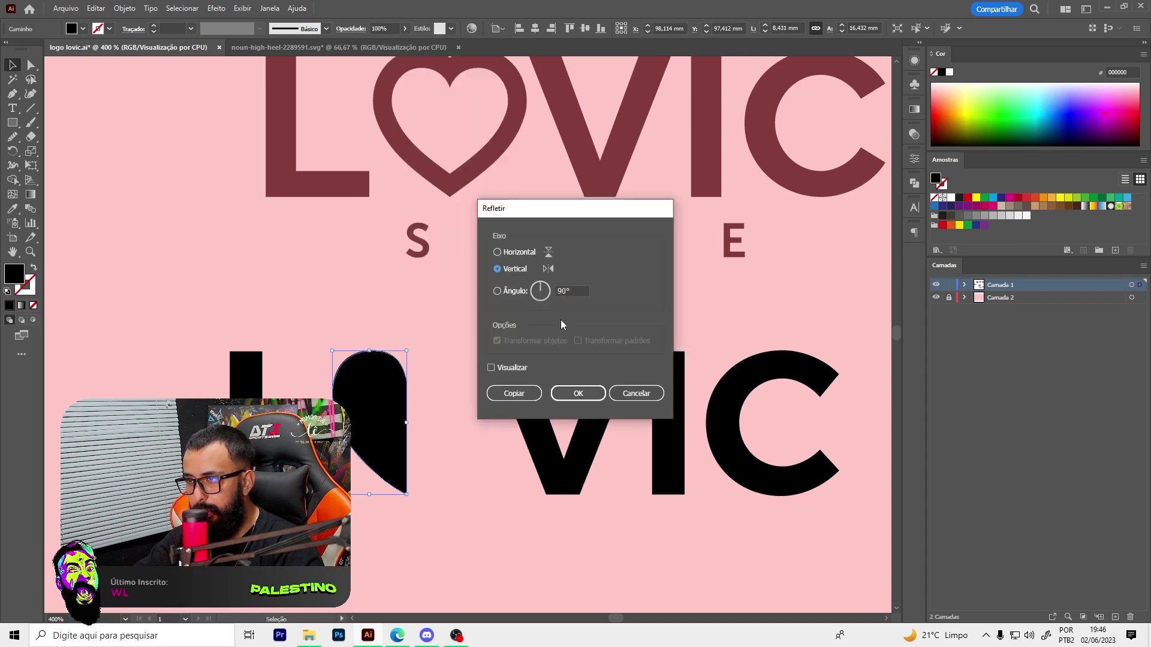
left_click(578, 393)
left_click_drag(360, 423, 427, 420)
left_click_drag(384, 339, 442, 437)
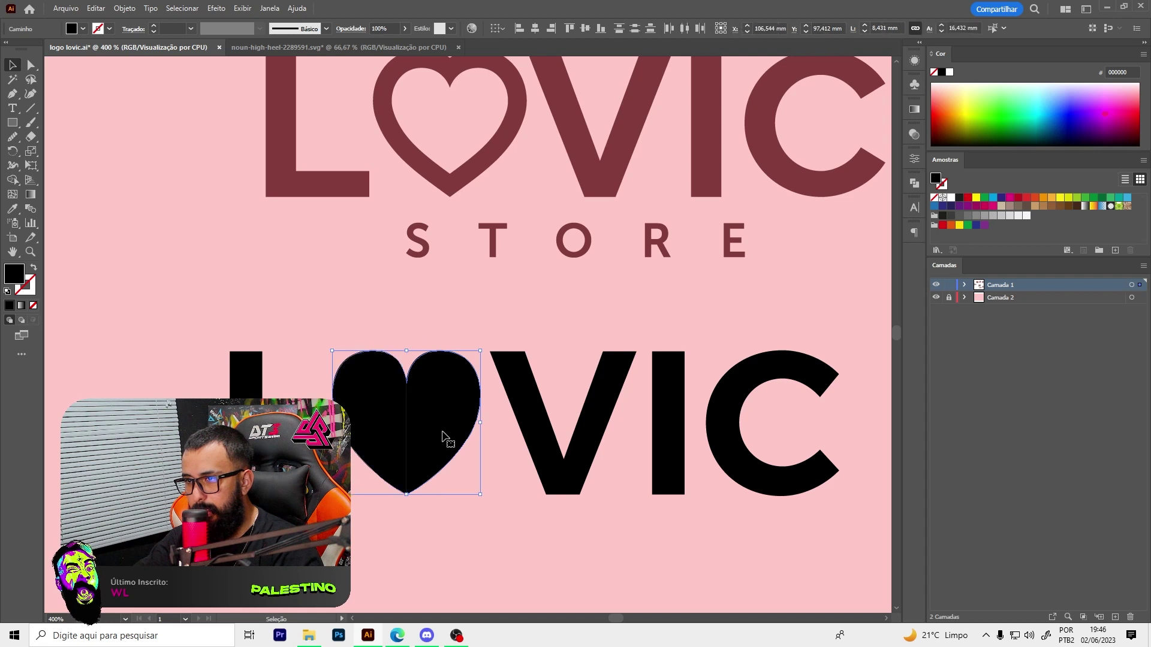
Unite the heart halves with Pathfinder and make it a 5 pt stroke outline
left_click(913, 185)
left_click(774, 210)
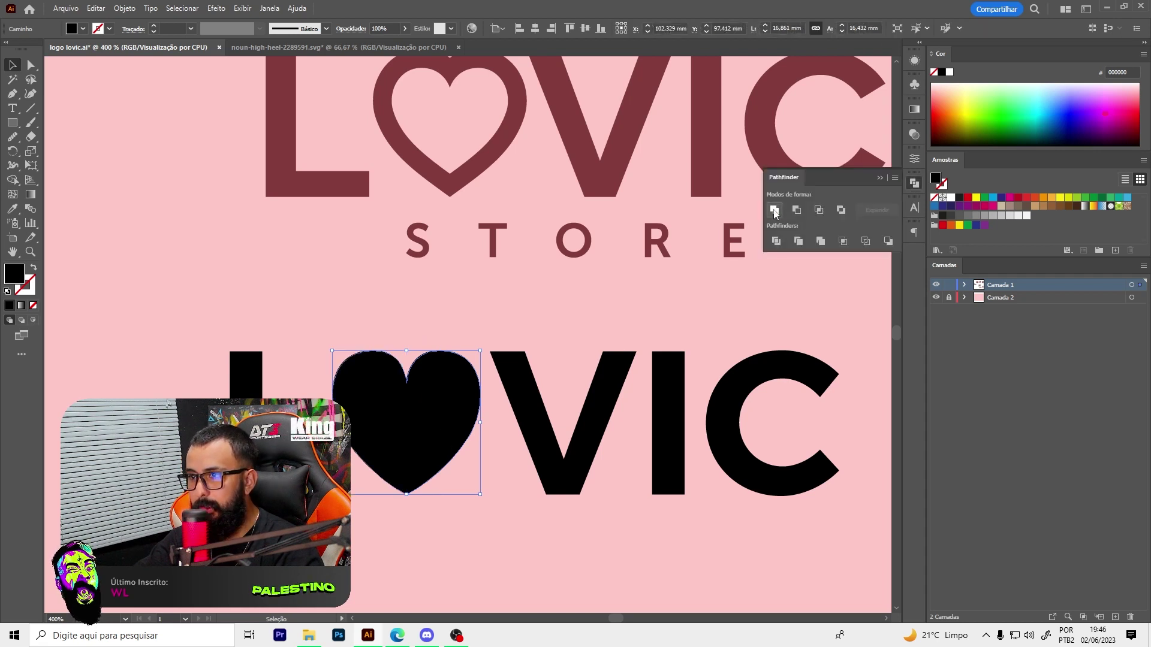
key("ctrl+plus")
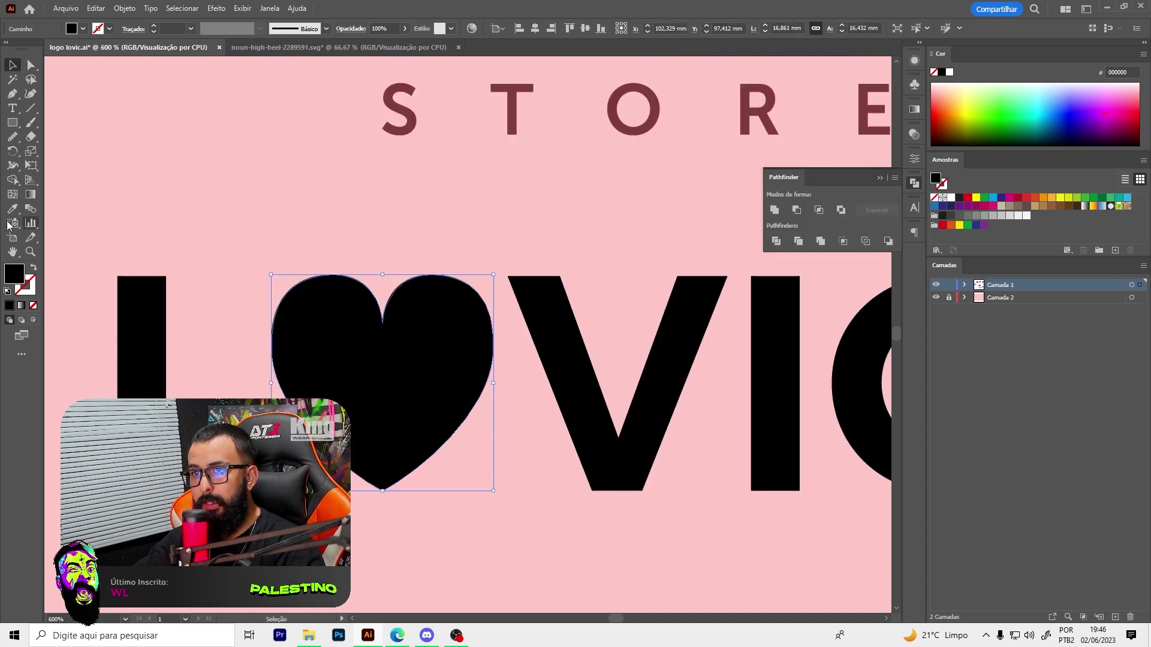
left_click(34, 270)
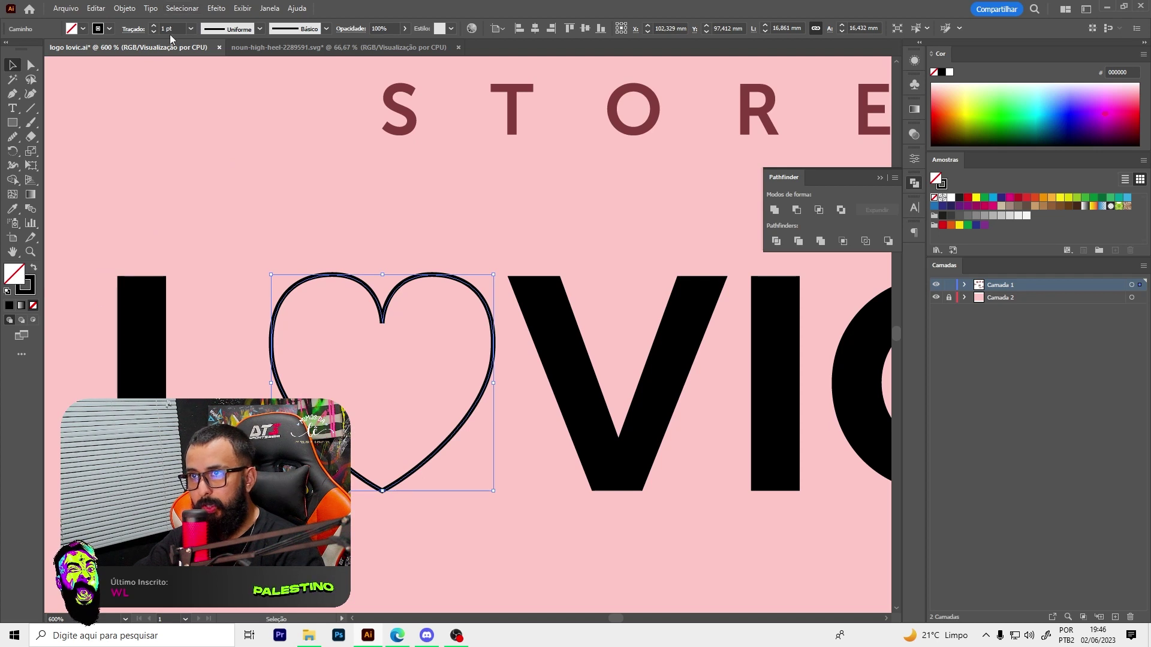
left_click(259, 28)
left_click(134, 30)
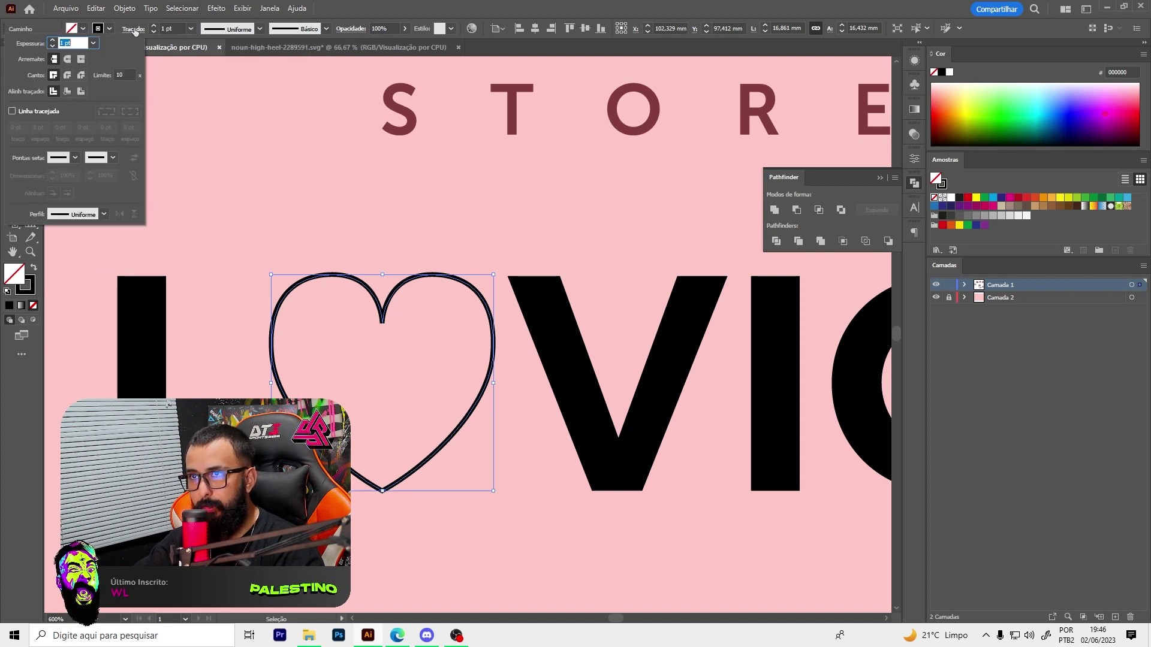
key("Up")
key("Up")
key("Up")
key("Up")
Thicken the heart stroke to 7 pt and convert it with Outline Stroke
left_click(326, 286)
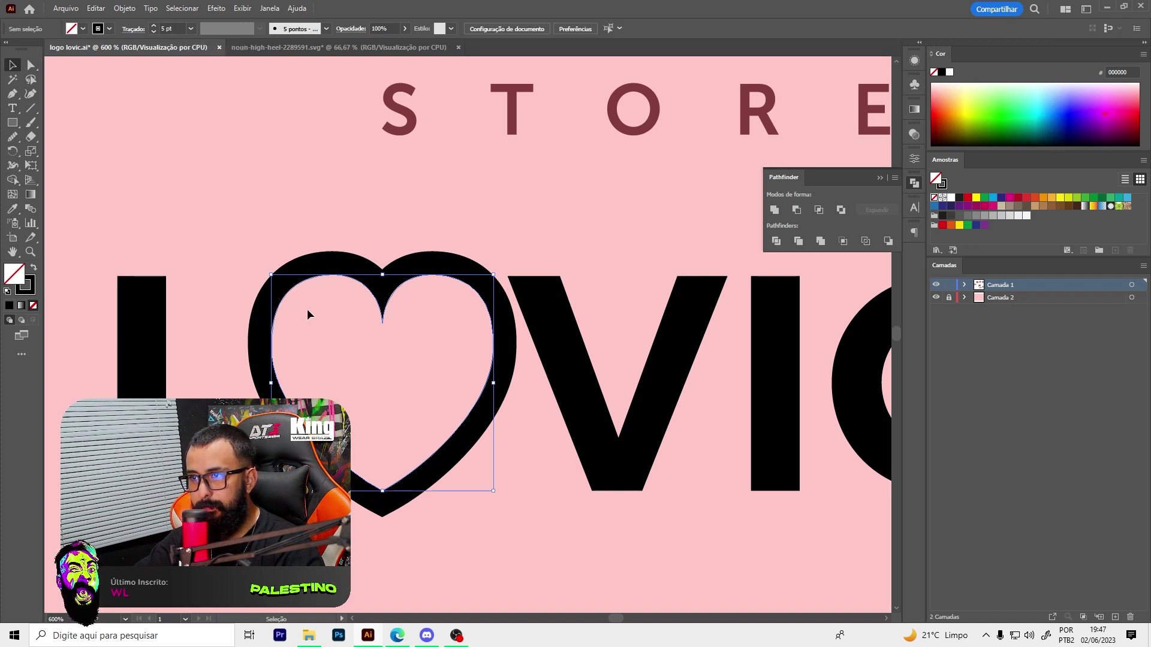
scroll(448, 332, "down", 3)
left_click(424, 302)
key("ctrl+plus")
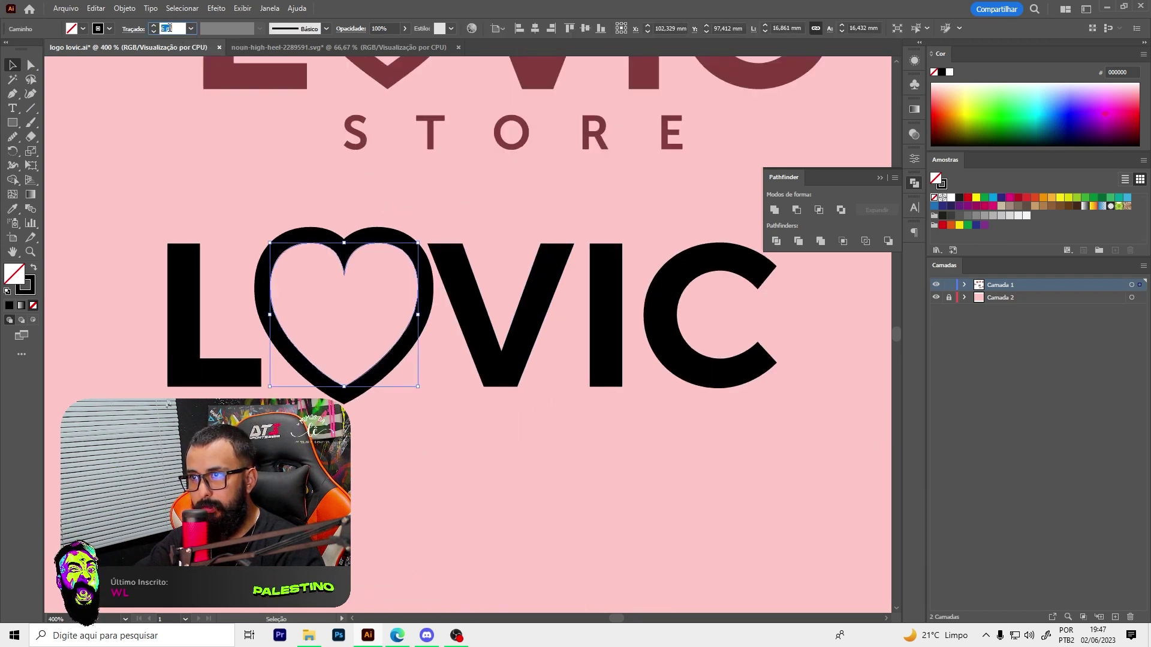
key("Up")
key("Up")
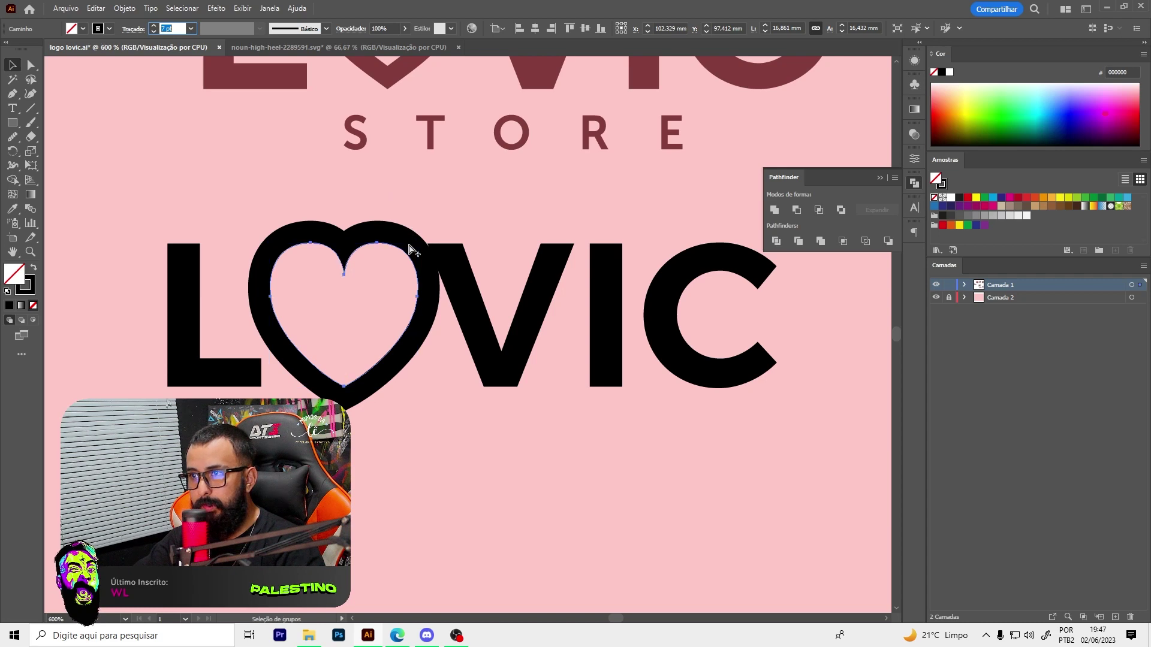
scroll(409, 248, "up", 2)
left_click(123, 8)
mouse_move(145, 307)
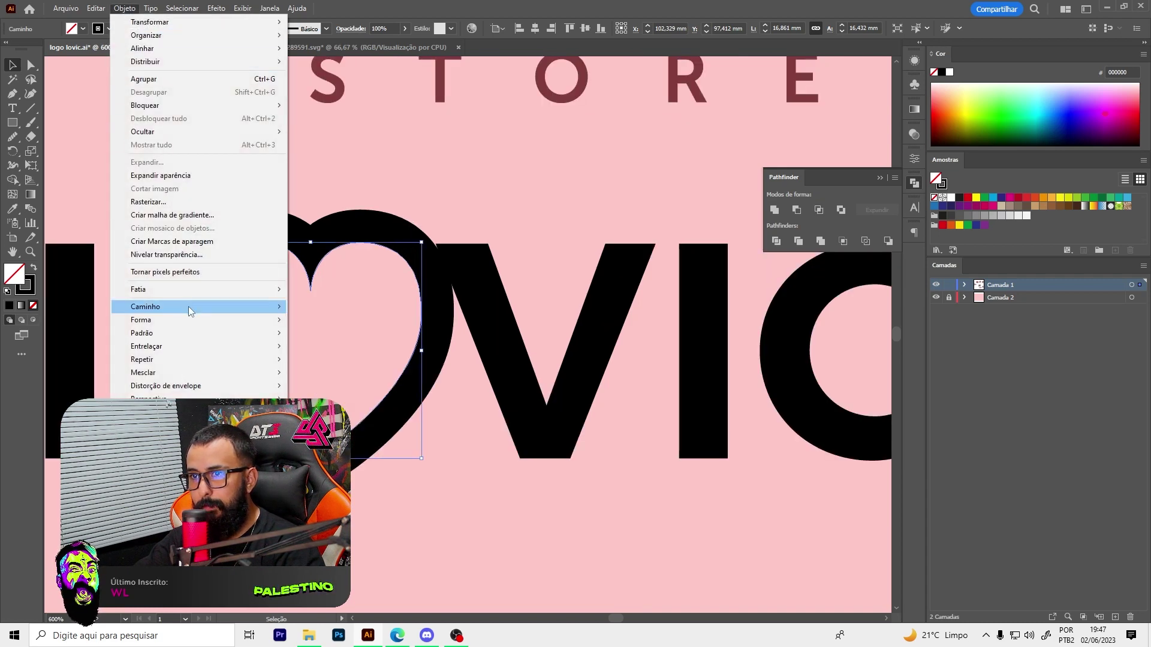
left_click(372, 342)
Scale the heart down to about 19 mm to fit between L and V
scroll(443, 260, "down", 3)
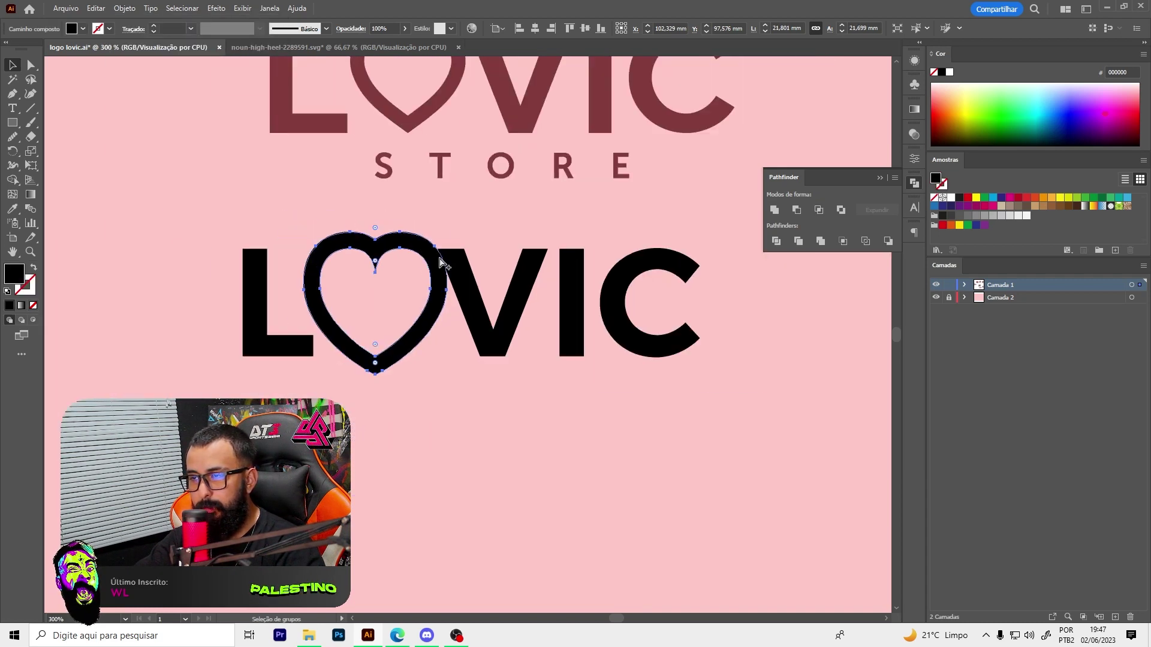
scroll(345, 252, "up", 3)
left_click_drag(343, 214, 502, 247)
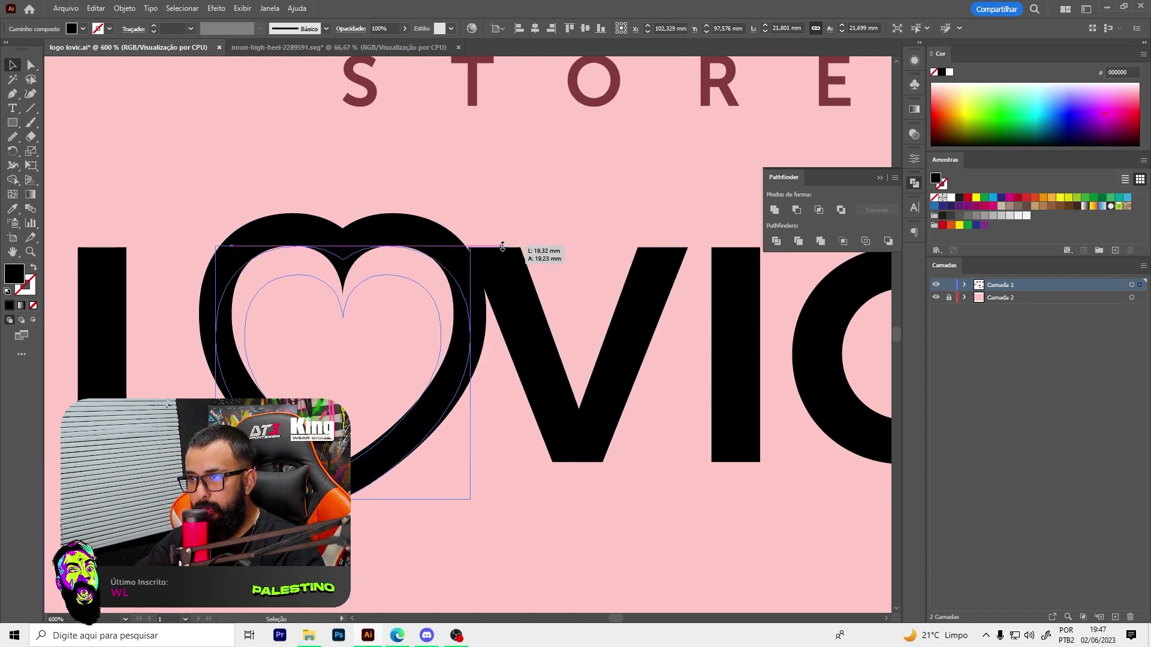
left_click_drag(502, 247, 497, 249)
left_click_drag(350, 497, 350, 468)
left_click(285, 378)
scroll(285, 377, "down", 3)
scroll(329, 403, "down", 2)
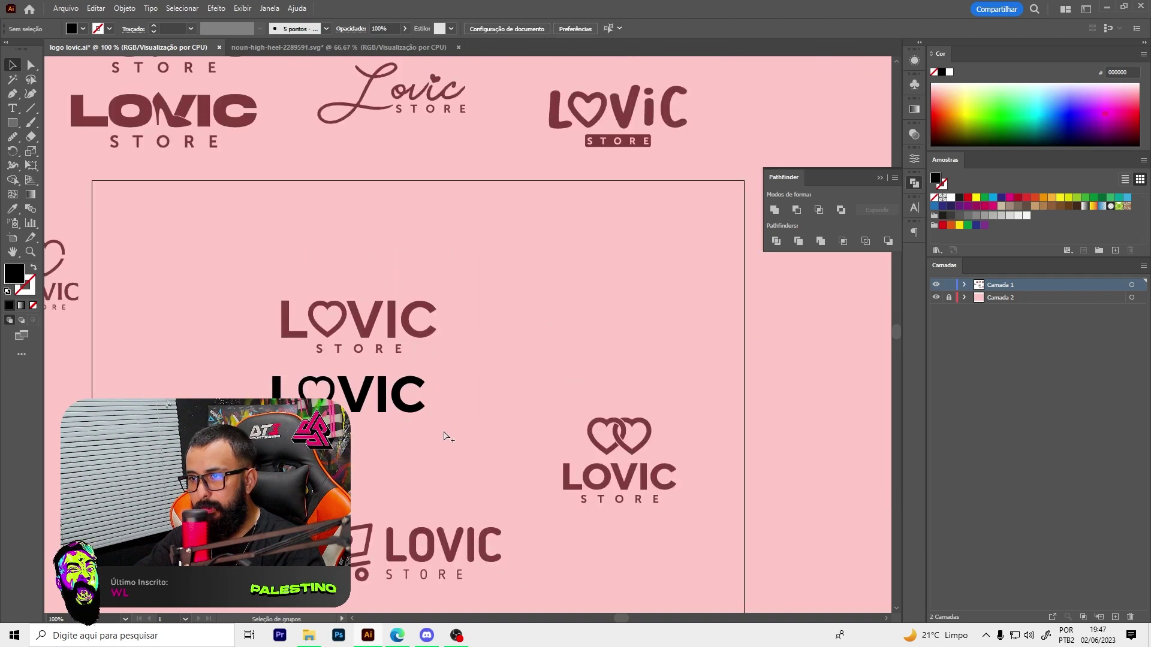
Move the STORE wording from another logo beneath the black LOVIC
scroll(367, 442, "down", 3)
scroll(374, 221, "up", 4)
left_click(147, 113)
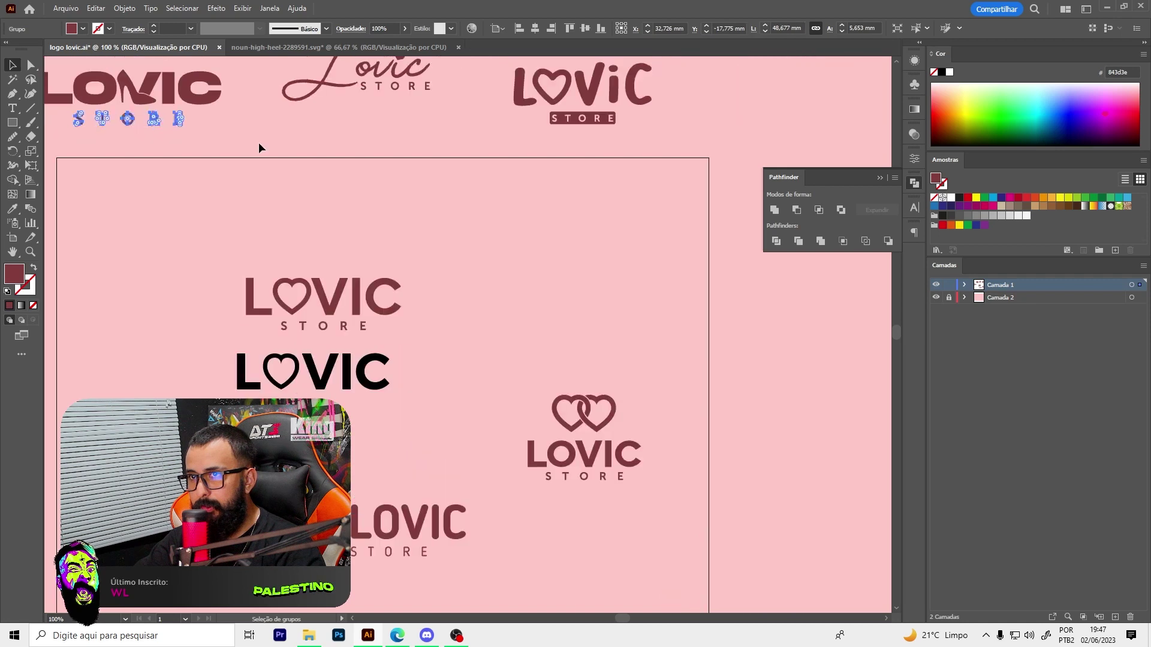
key("ctrl+x")
scroll(345, 336, "down", 2)
key("ctrl+v")
scroll(333, 360, "up", 1)
left_click_drag(493, 327, 307, 322)
Centre STORE and the black LOVIC horizontally
scroll(282, 317, "up", 2)
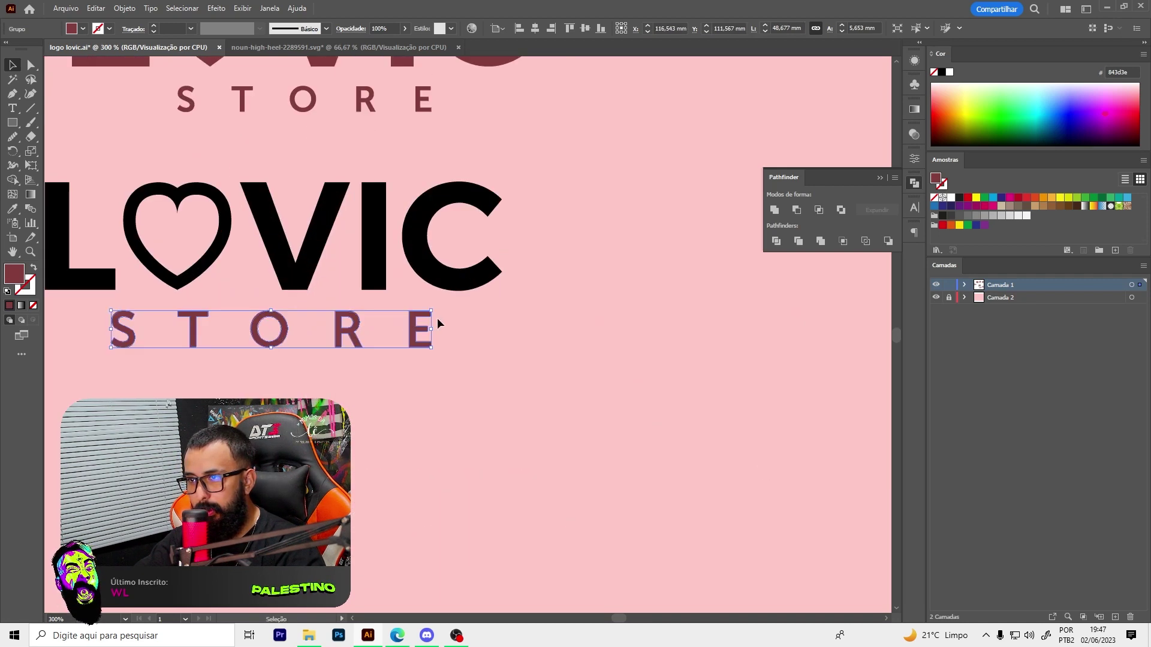
scroll(379, 329, "down", 1)
scroll(379, 330, "down", 1)
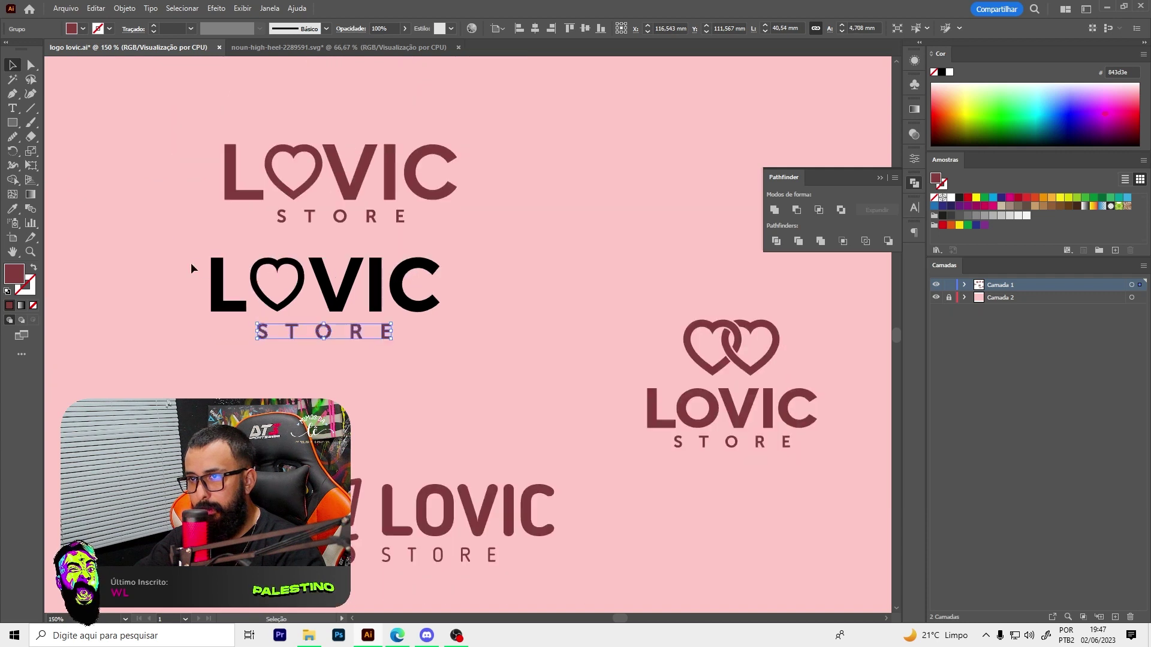
left_click_drag(185, 265, 462, 300)
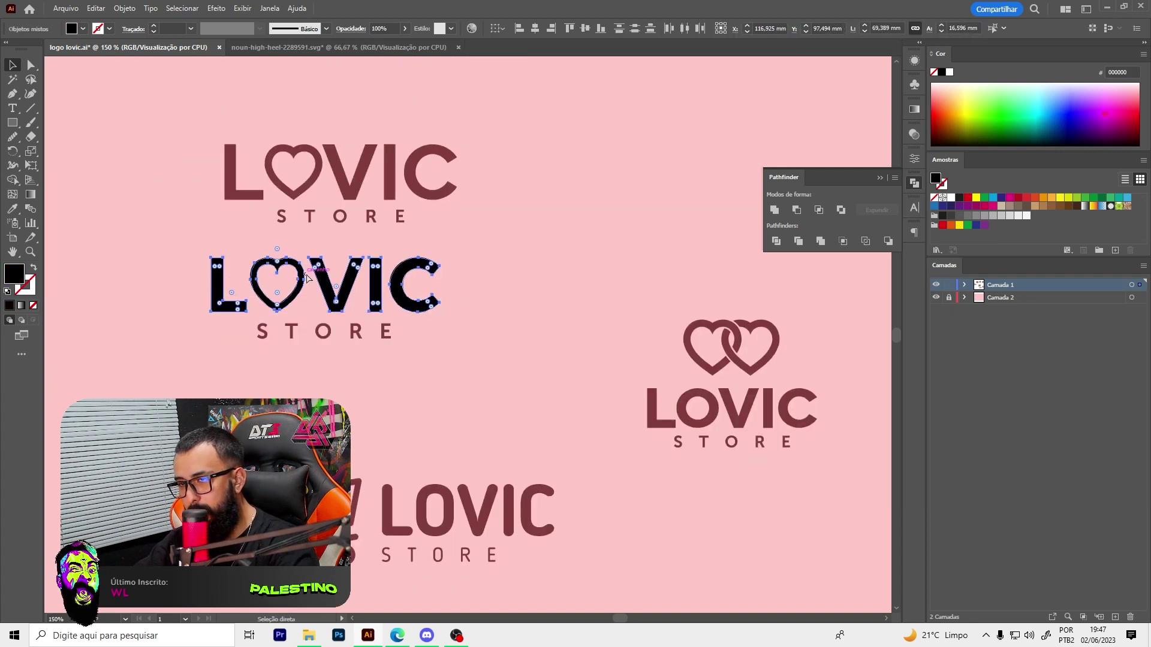
left_click(294, 335, "shift")
left_click(536, 30)
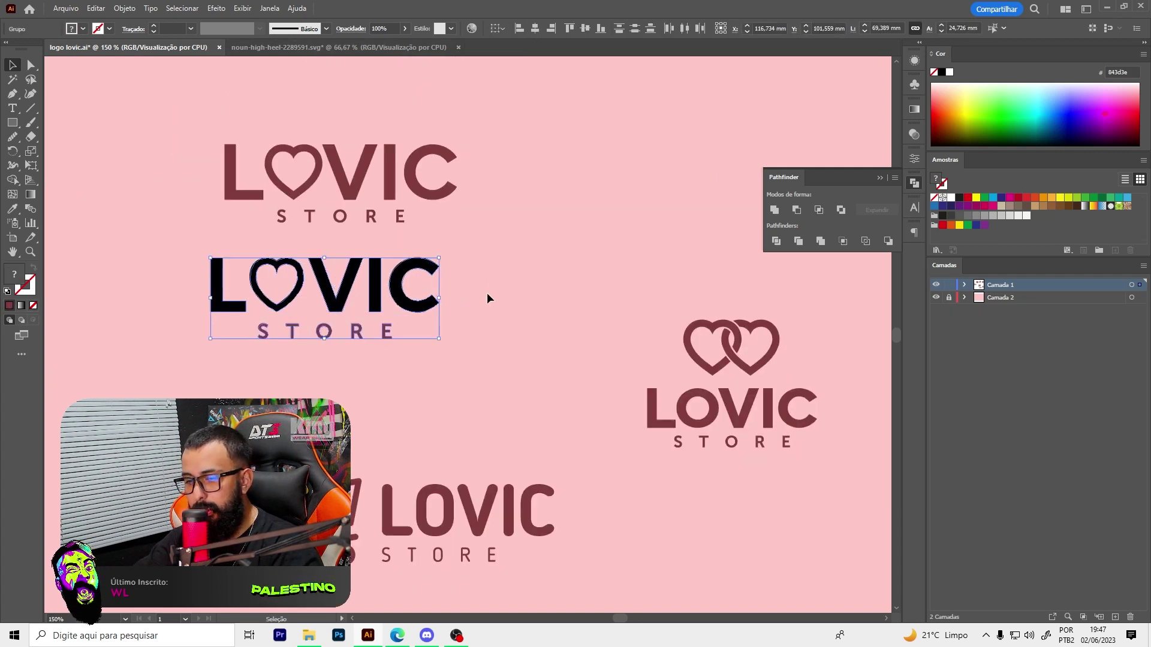
Recolour LOVIC and STORE with the top logo's maroon and tighten their spacing
key("i")
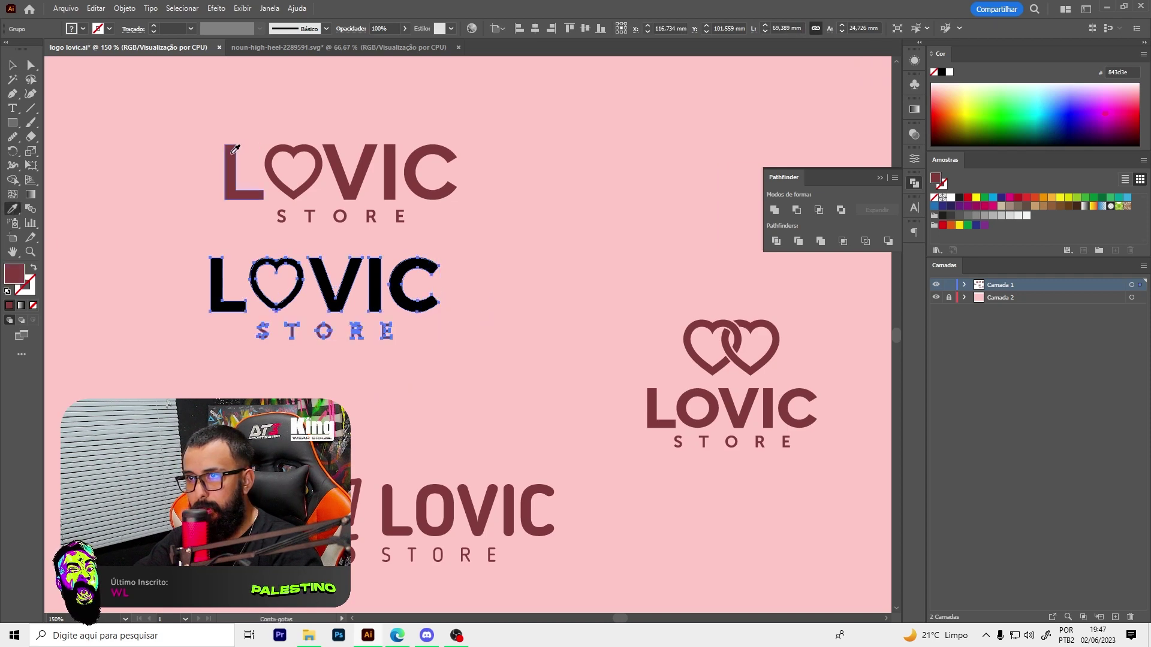
left_click(234, 150)
key("v")
scroll(325, 285, "down", 3)
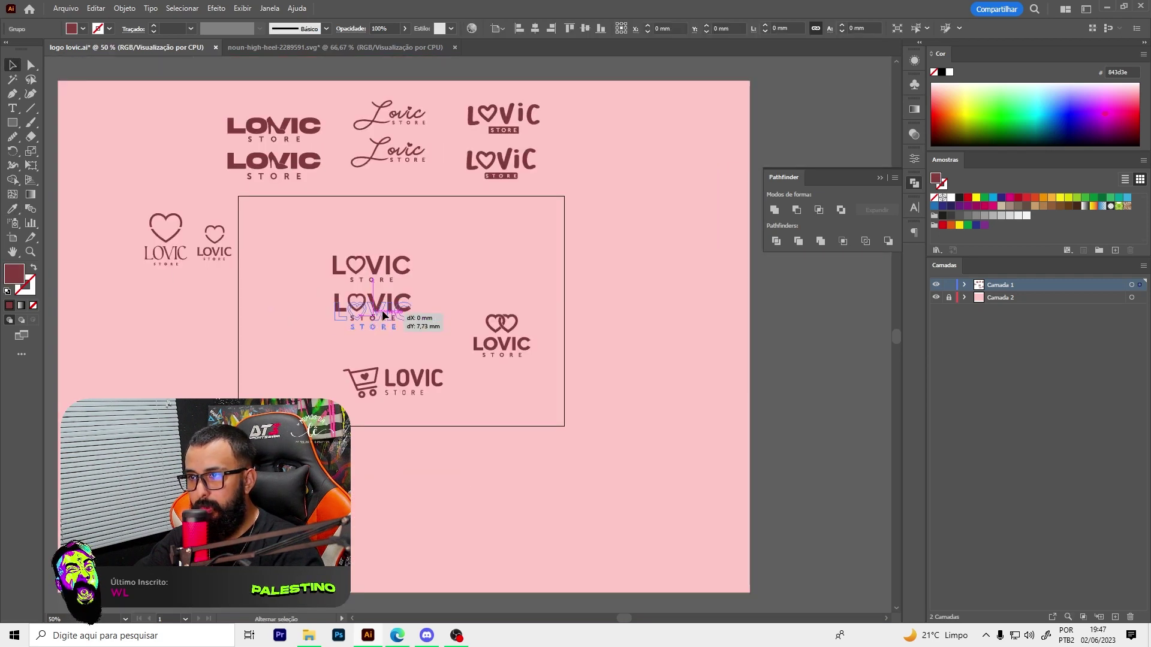
scroll(373, 303, "up", 2)
left_click_drag(375, 329, 374, 318)
Move both heart LOVIC logos off the artboard to the upper right
scroll(315, 253, "down", 1)
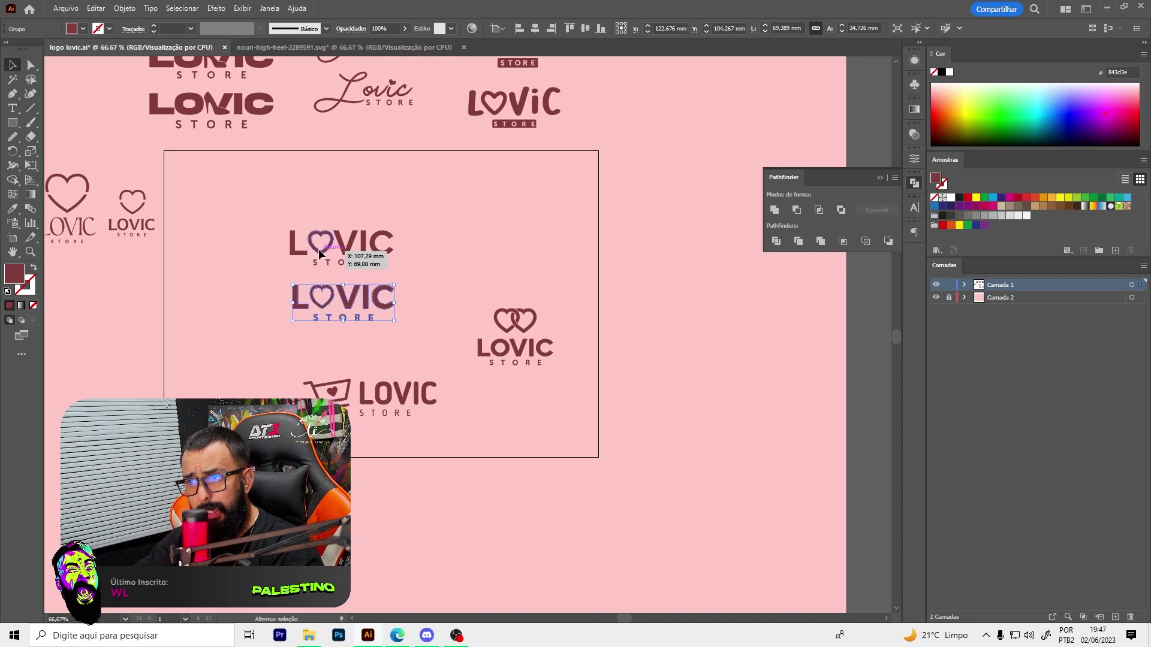
left_click(317, 254, "shift")
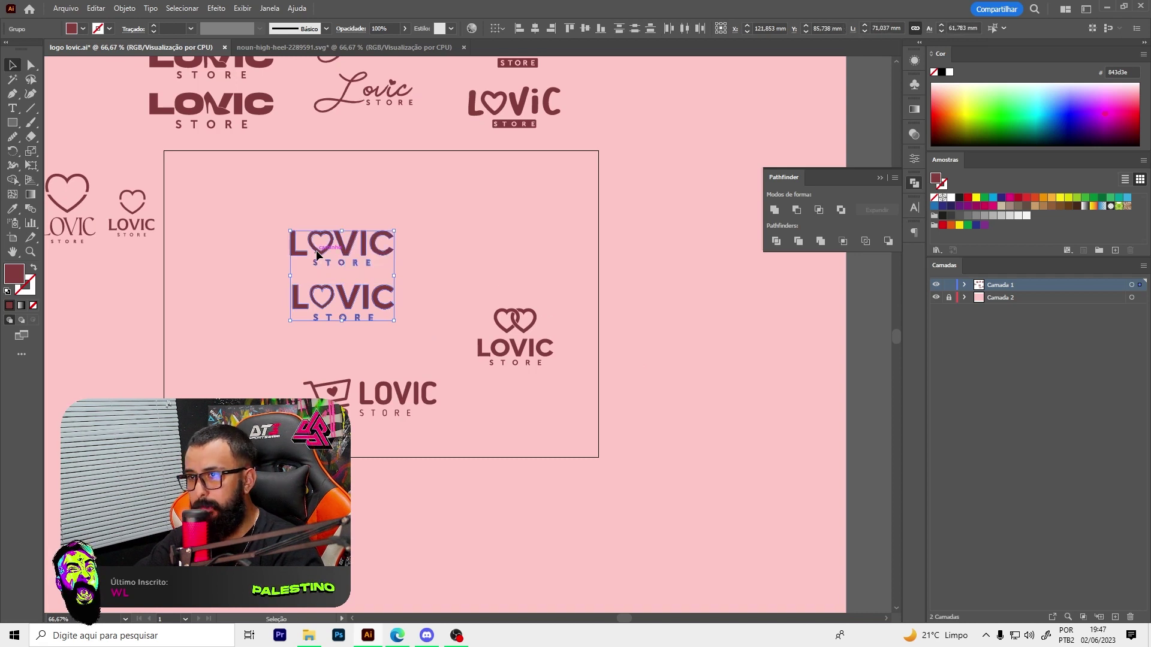
left_click_drag(316, 254, 655, 99)
scroll(491, 292, "up", 3)
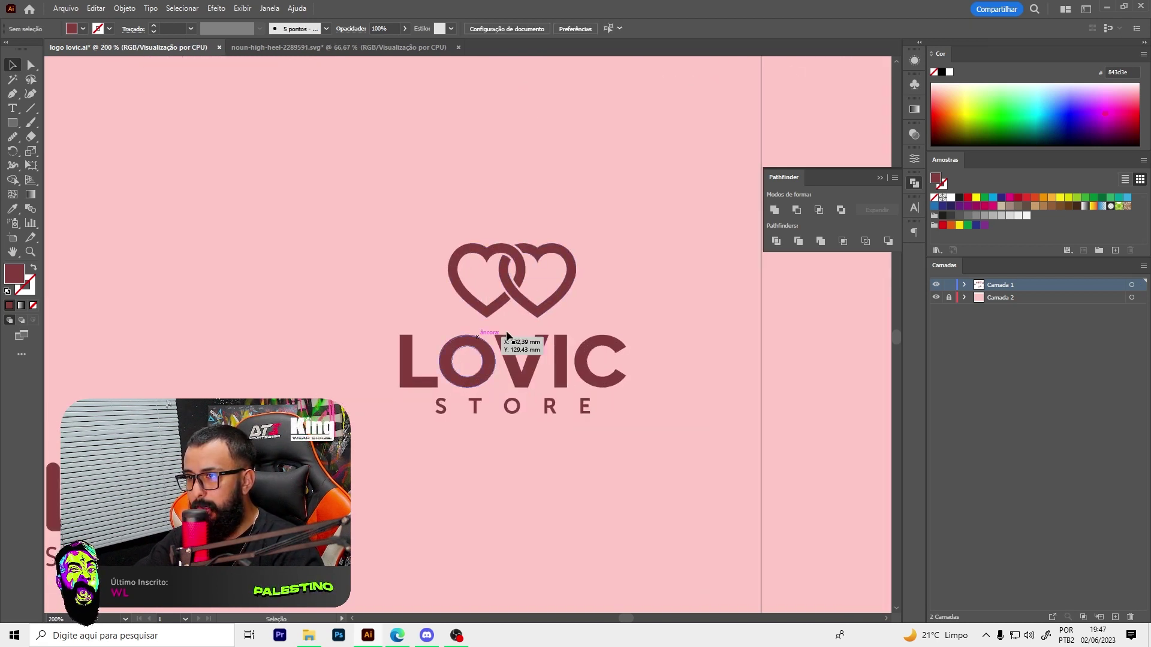
Paste a large LOVIC word and place a copied STORE text beneath it
scroll(509, 347, "down", 2)
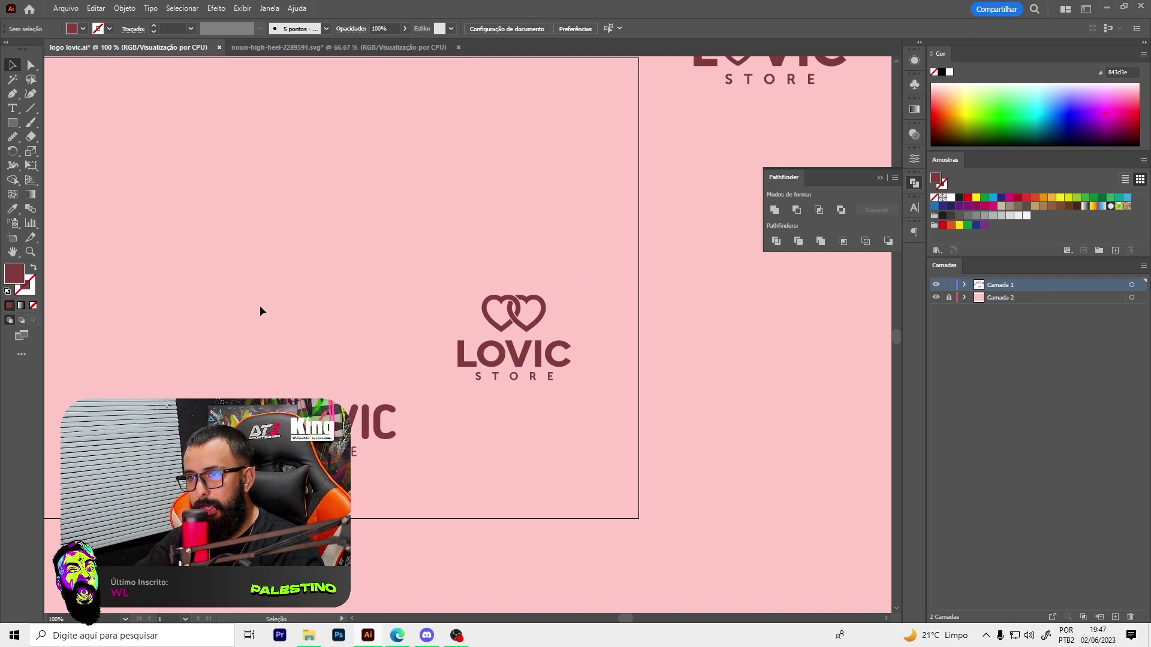
scroll(383, 379, "down", 2)
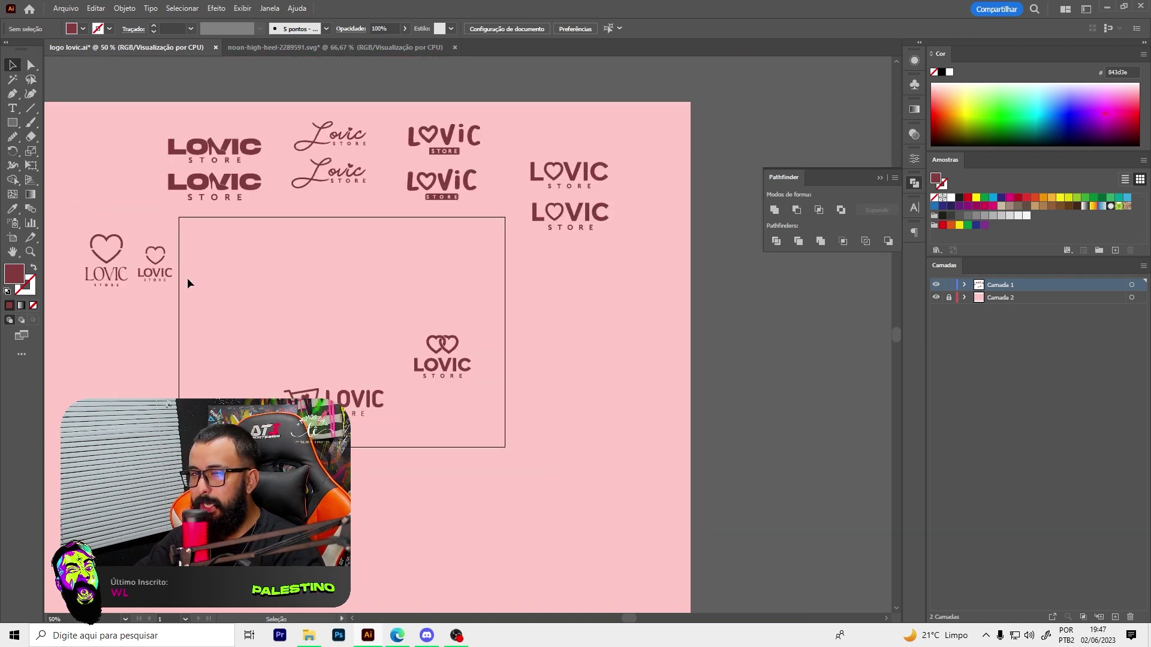
scroll(444, 359, "up", 1)
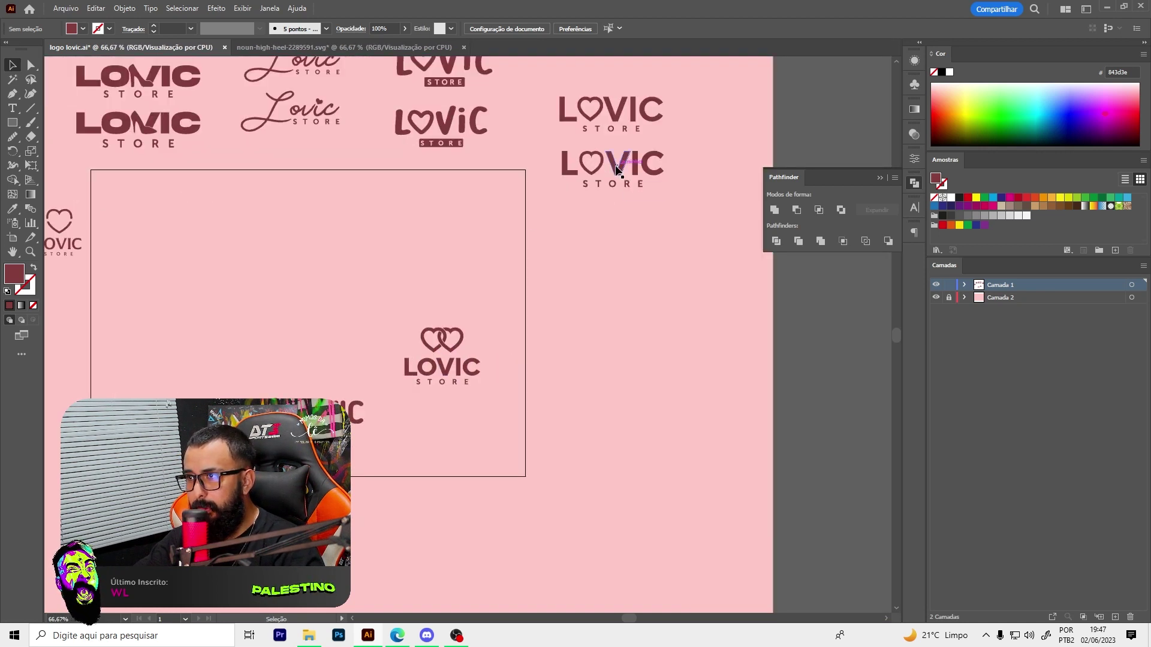
key("ctrl+v")
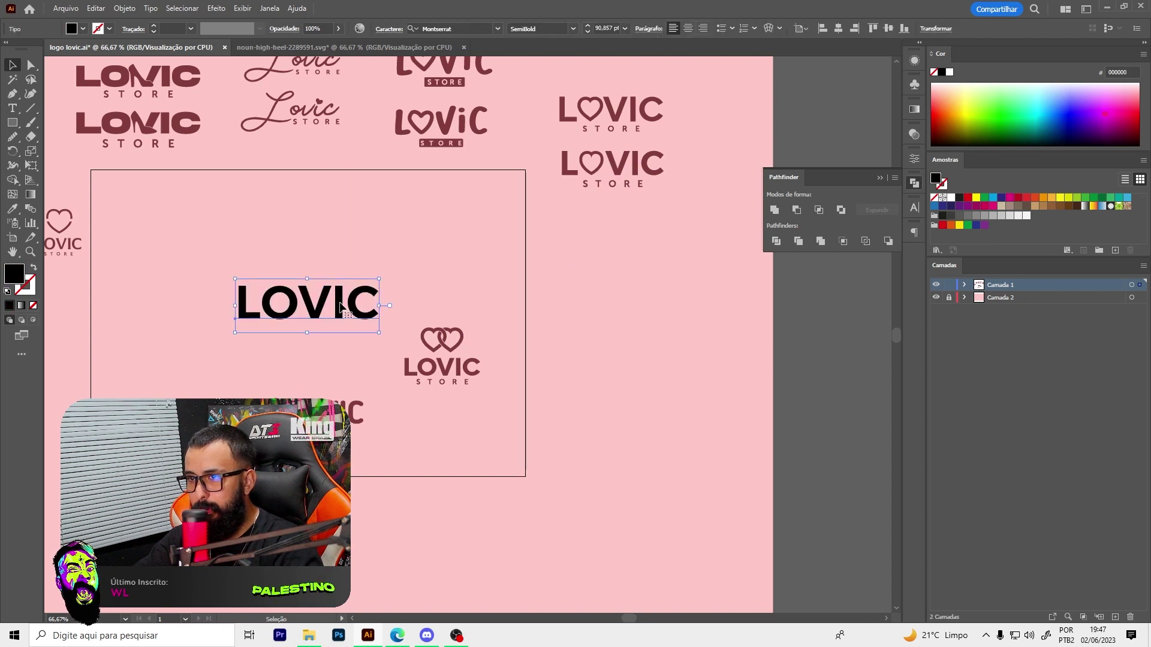
left_click(157, 145)
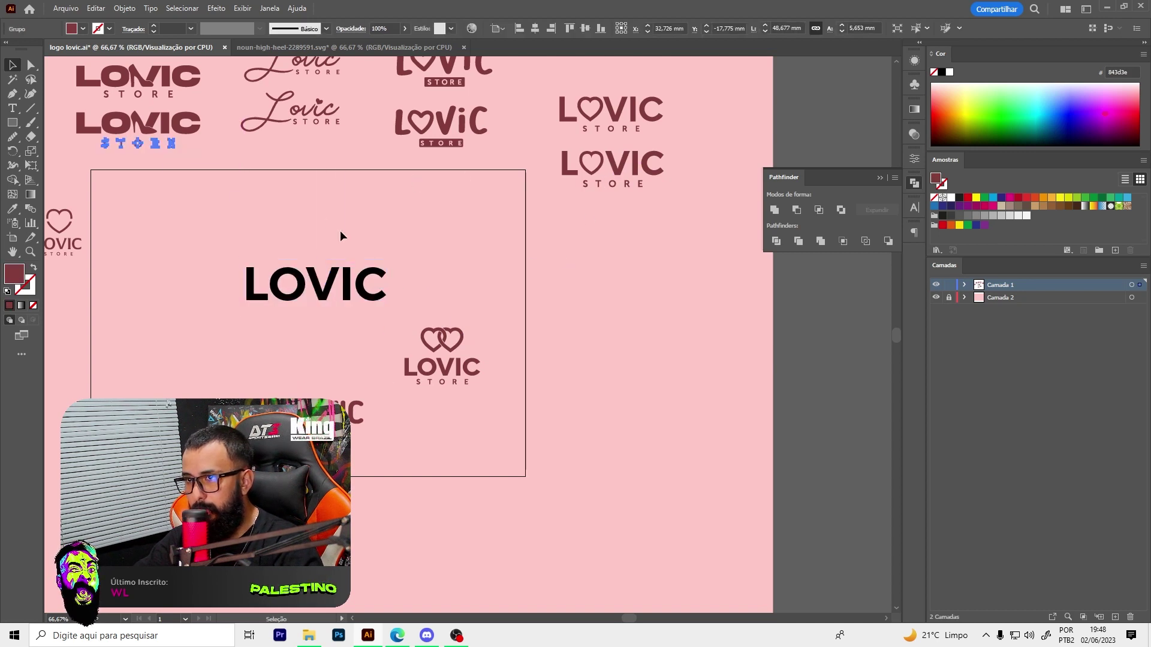
key("ctrl+c")
key("ctrl+v")
key("ctrl+equal")
key("ctrl+equal")
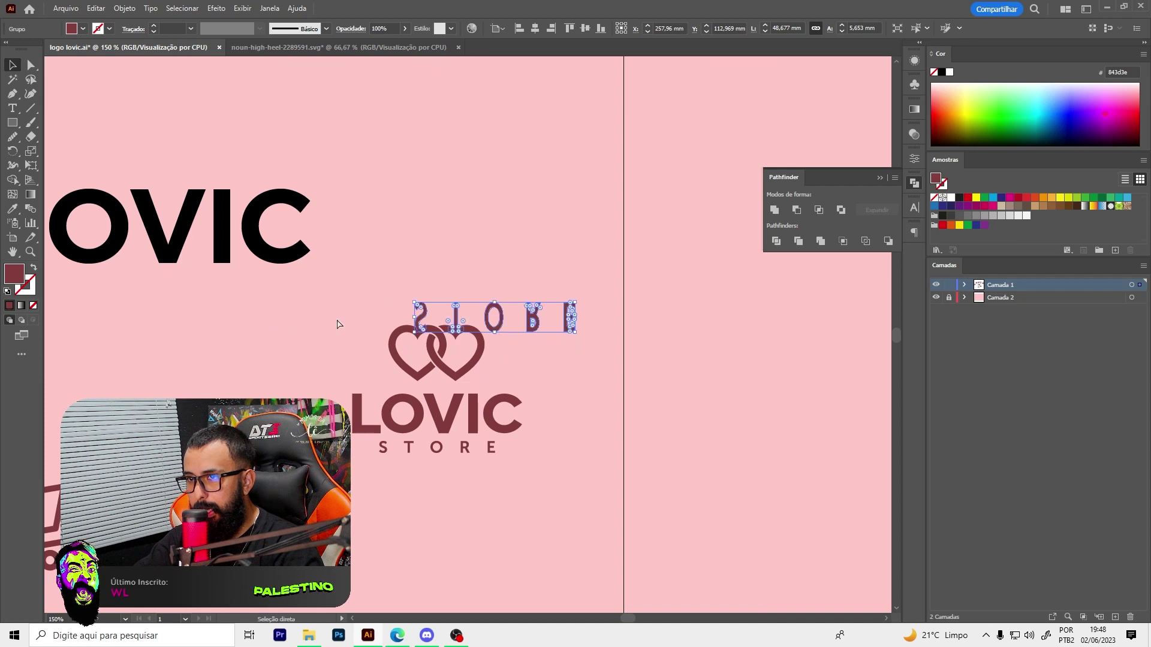
left_click_drag(475, 349, 381, 302)
Centre STORE under LOVIC, outline the text, and eyedrop the maroon logo colour onto it
left_click(426, 29)
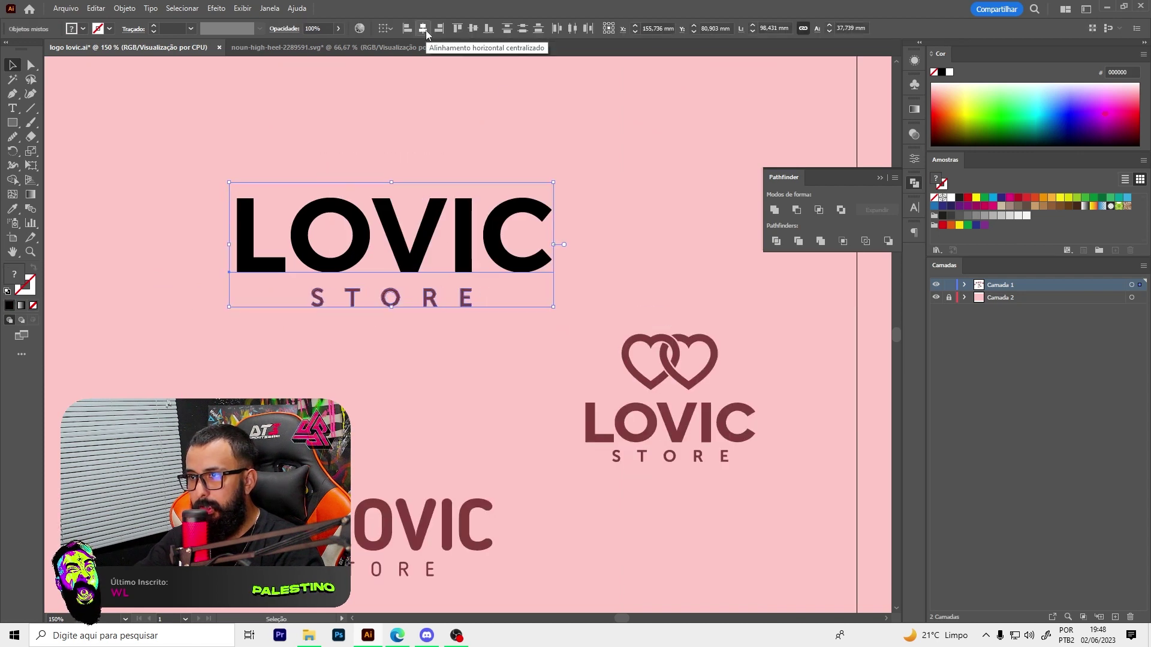
key("ctrl+shift+o")
left_click(12, 208)
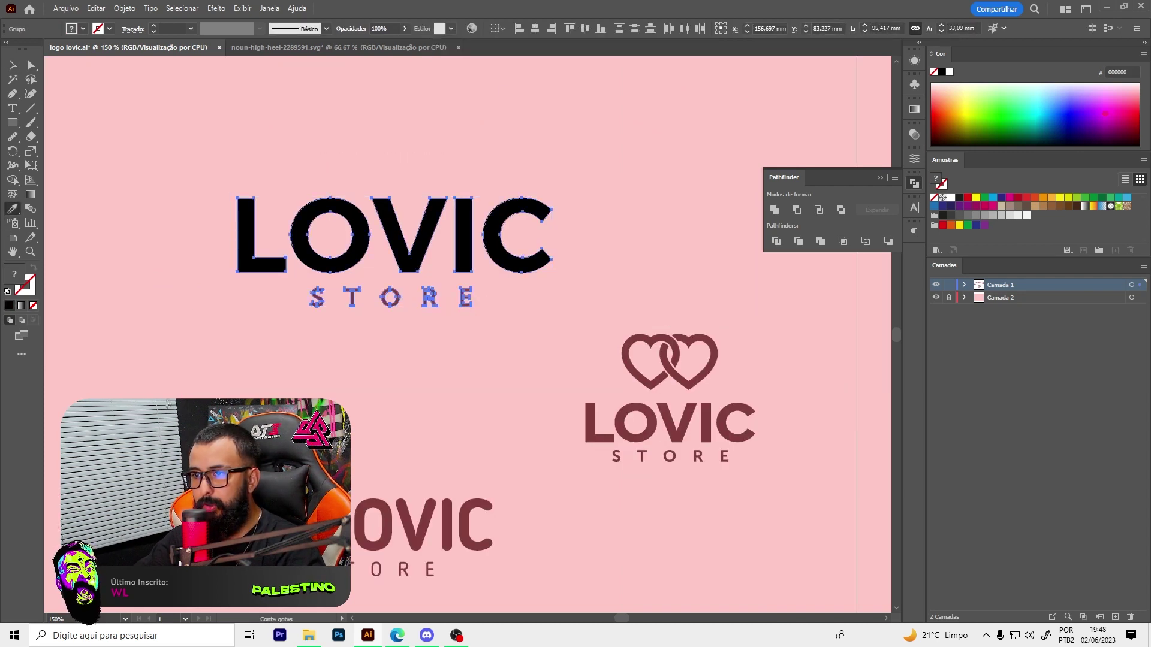
left_click(635, 439)
scroll(351, 327, "down", 2)
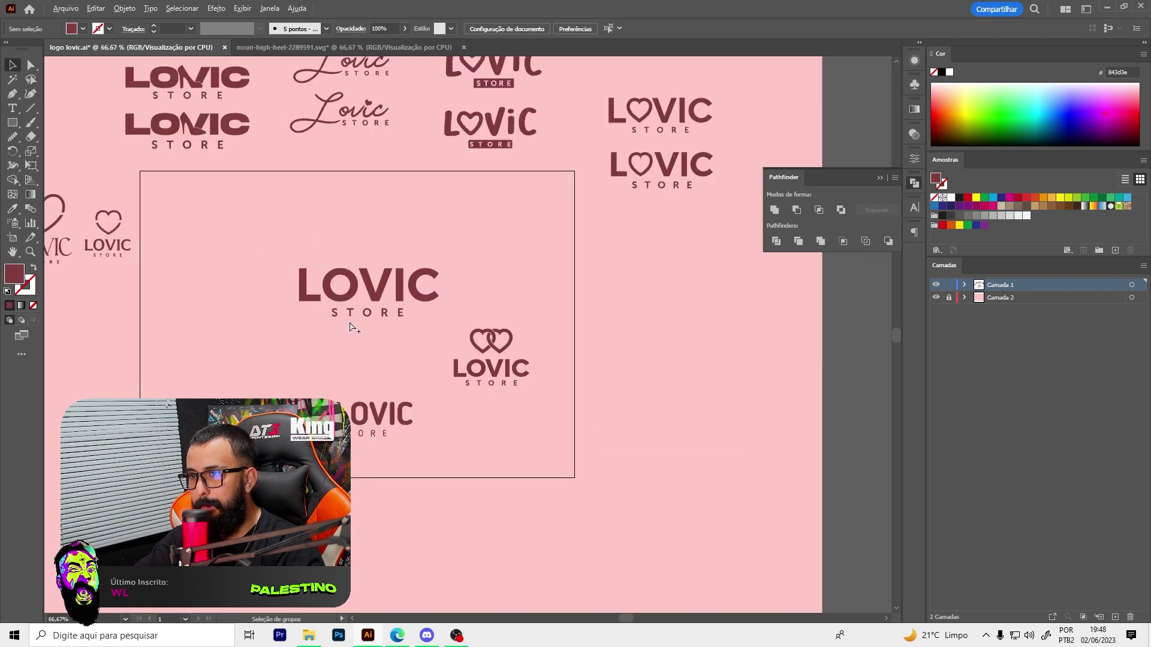
key("a")
key("v")
left_click(514, 274)
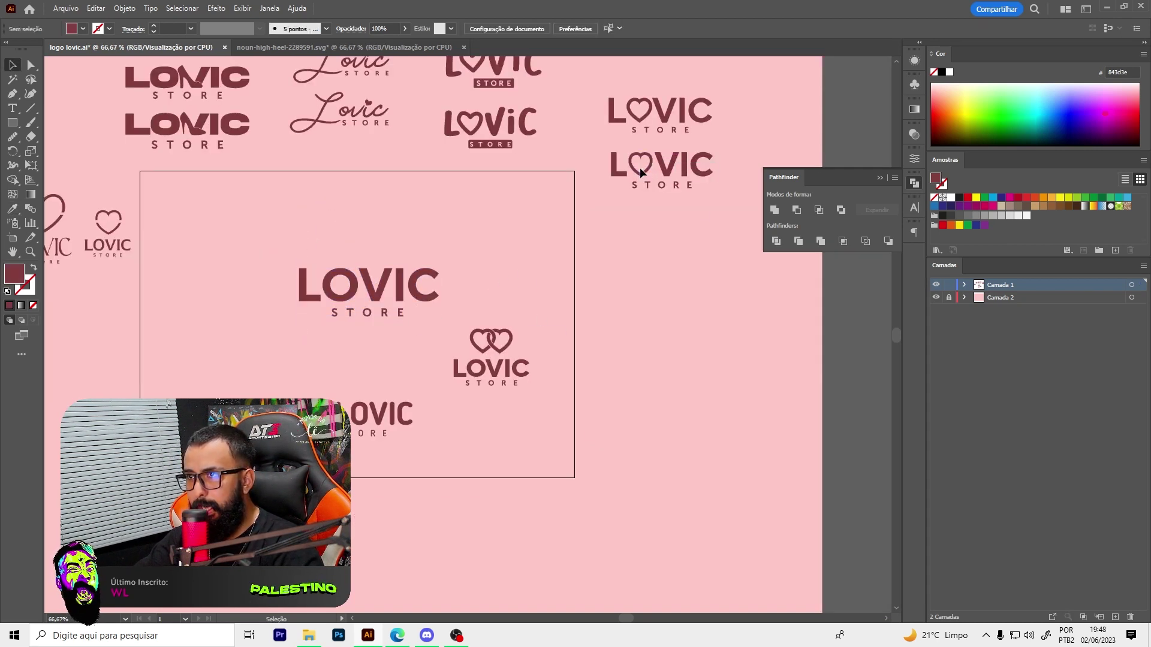
scroll(655, 147, "up", 3)
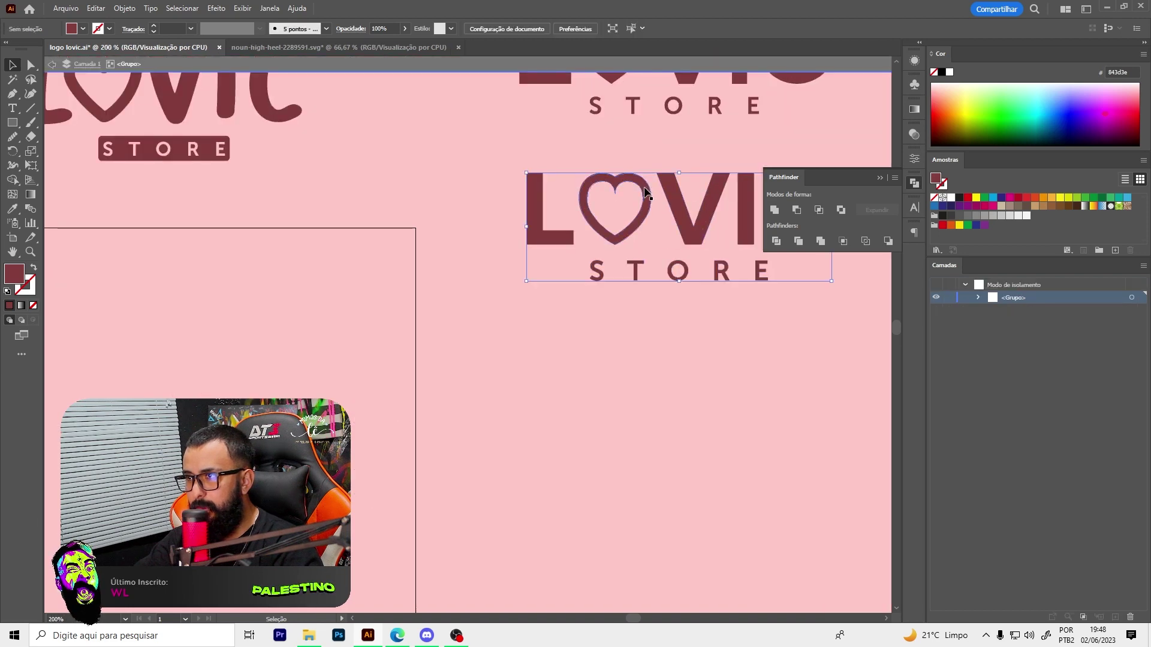
Copy the heart from the heart-O logo, paste it above LOVIC, enlarge and tilt it
double_click(642, 203)
double_click(643, 210)
key("a")
double_click(412, 295)
scroll(413, 295, "down", 3)
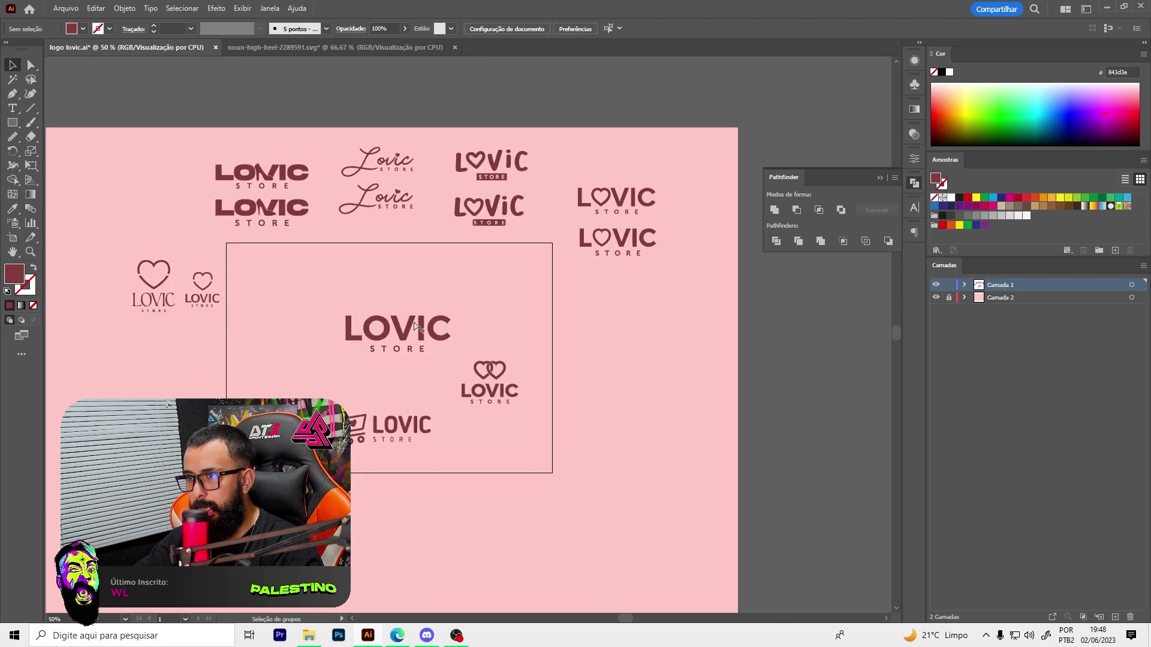
scroll(433, 278, "up", 3)
key("ctrl+v")
mouse_move(448, 348)
left_mouse_down()
mouse_move(348, 217)
mouse_move(370, 217)
left_mouse_up()
left_click_drag(413, 178, 435, 160)
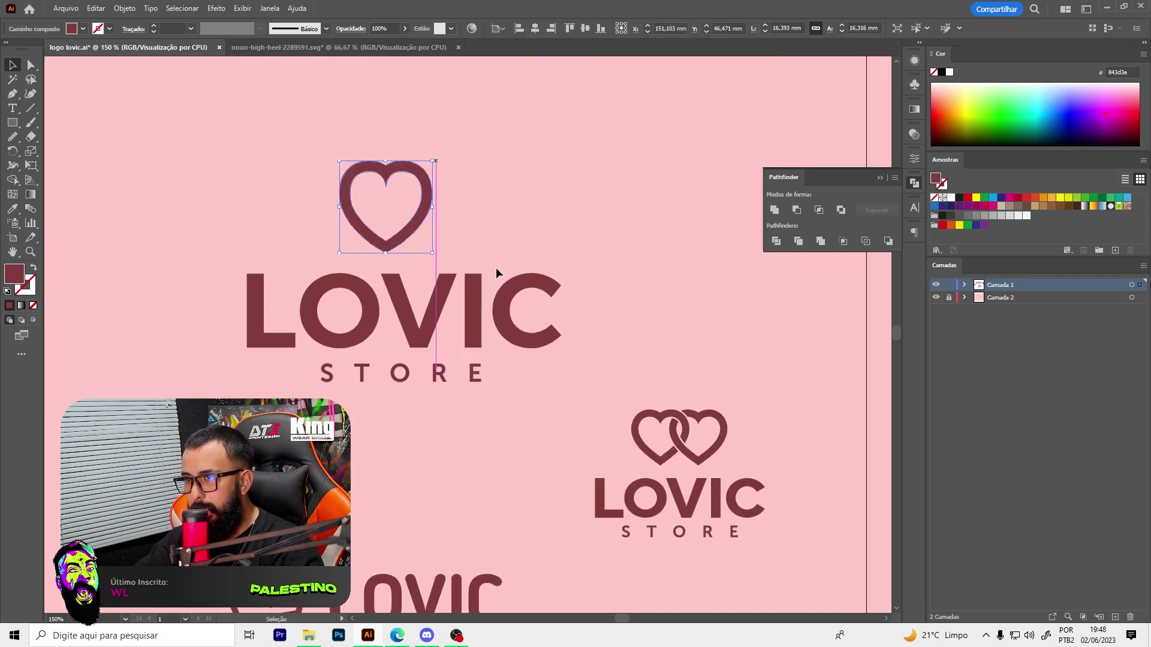
scroll(431, 218, "up", 2)
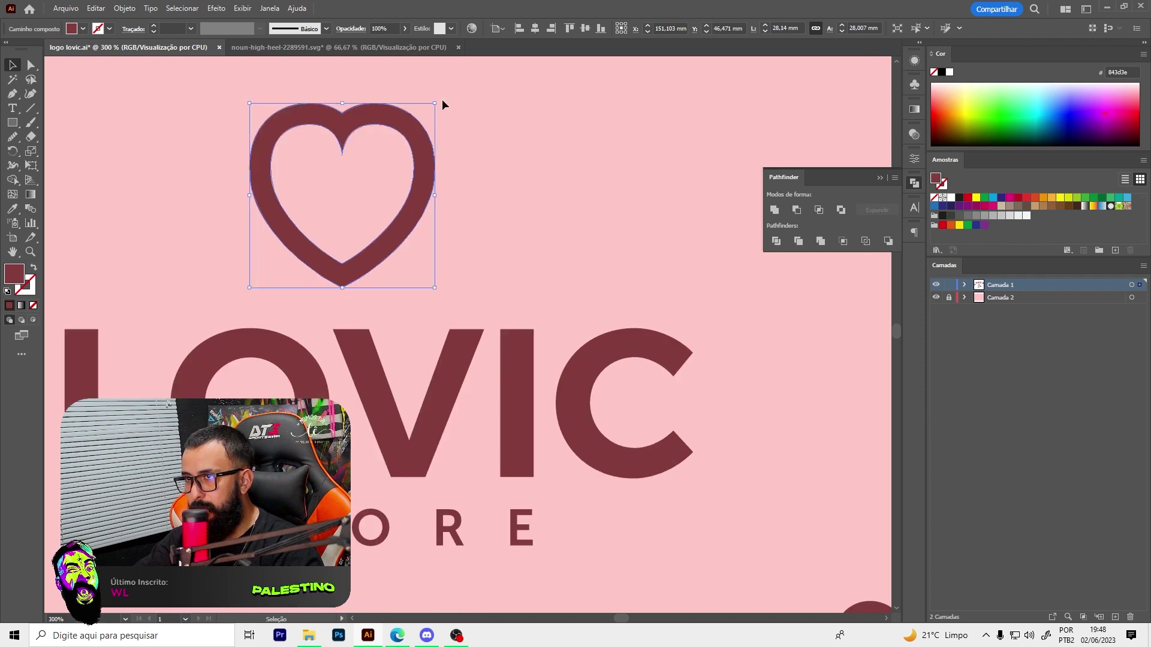
left_click_drag(440, 100, 412, 162)
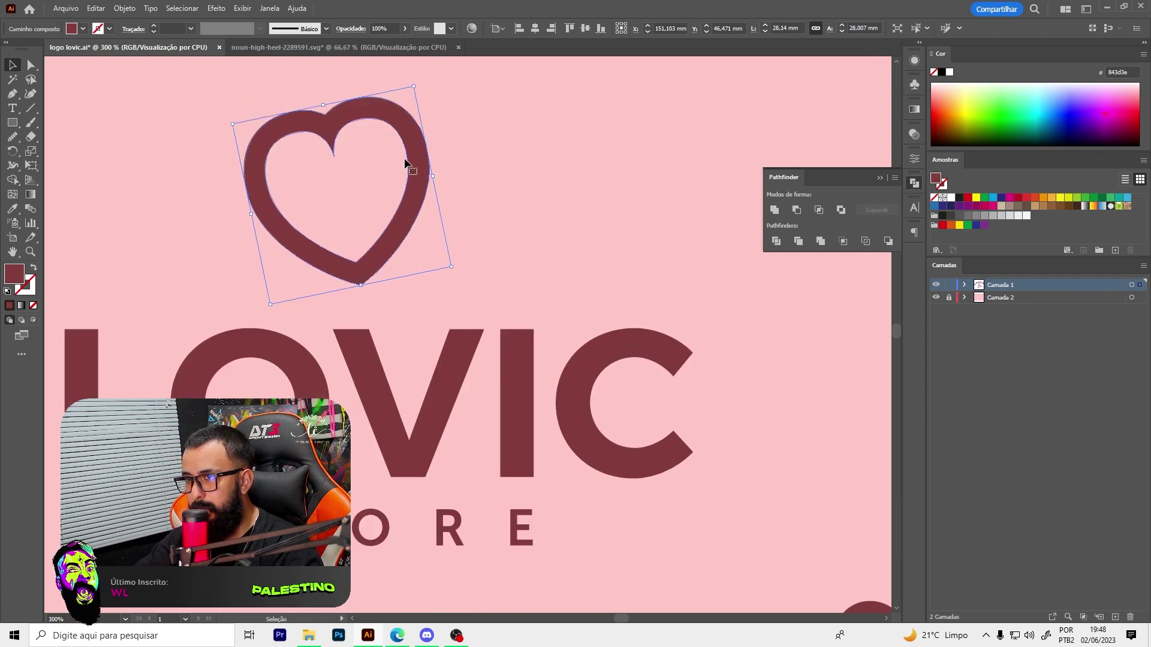
scroll(288, 204, "down", 2)
Duplicate the heart to the right and reflect the copy so it mirrors the first
left_click_drag(292, 226, 344, 213)
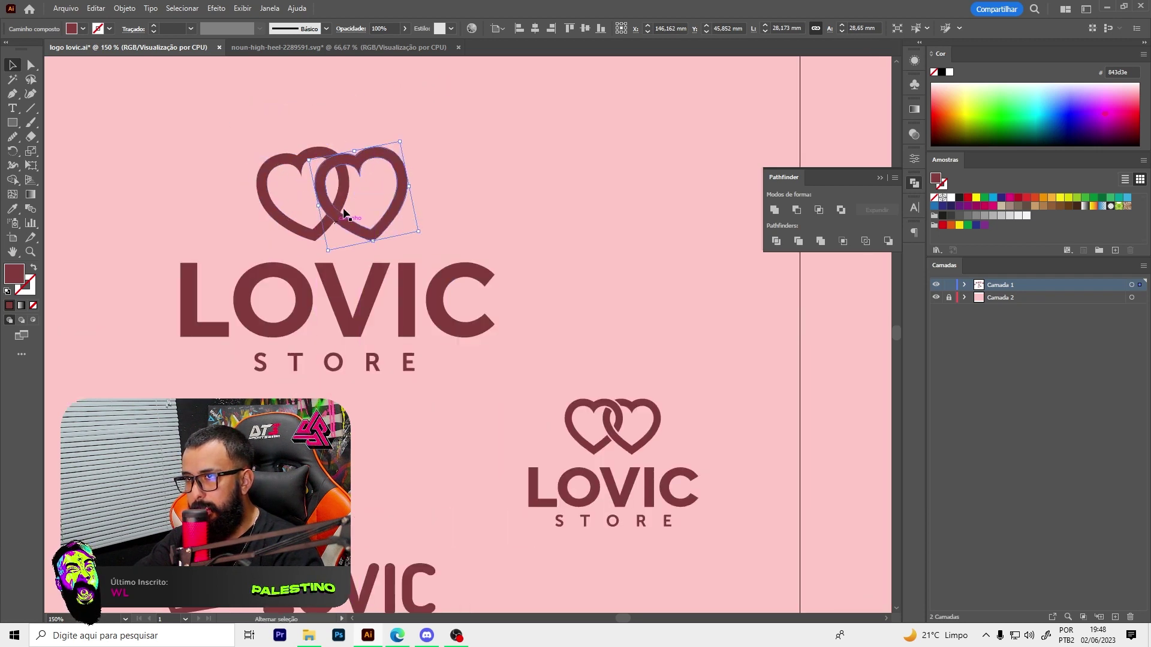
right_click(380, 157)
mouse_move(464, 331)
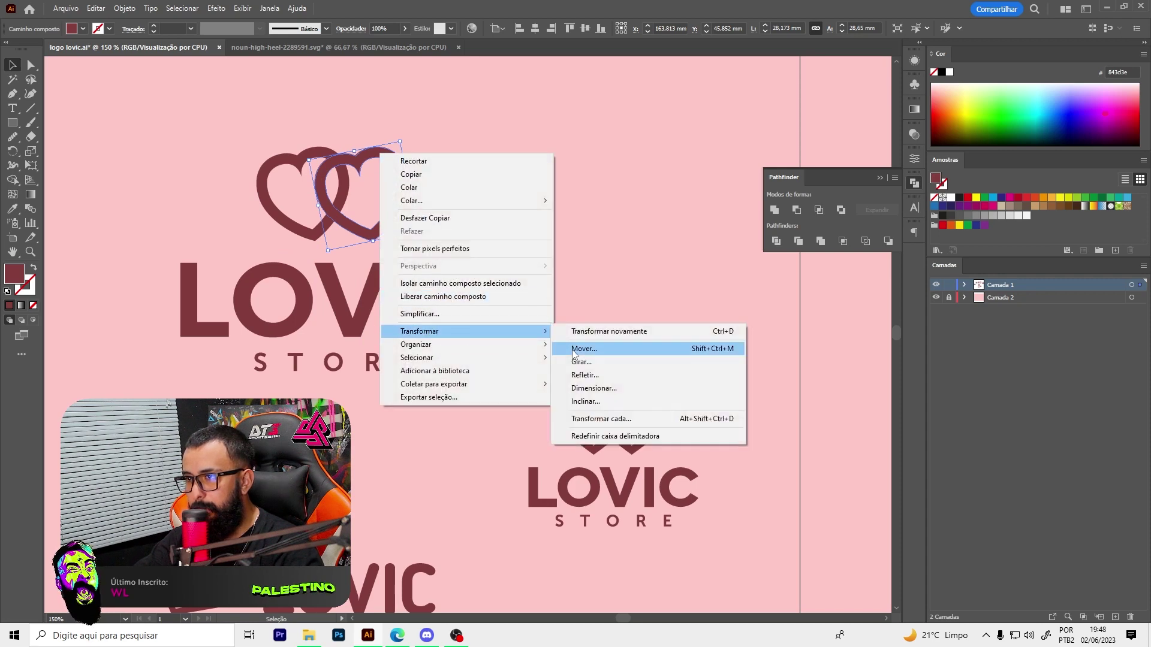
left_click(603, 376)
left_click(577, 393)
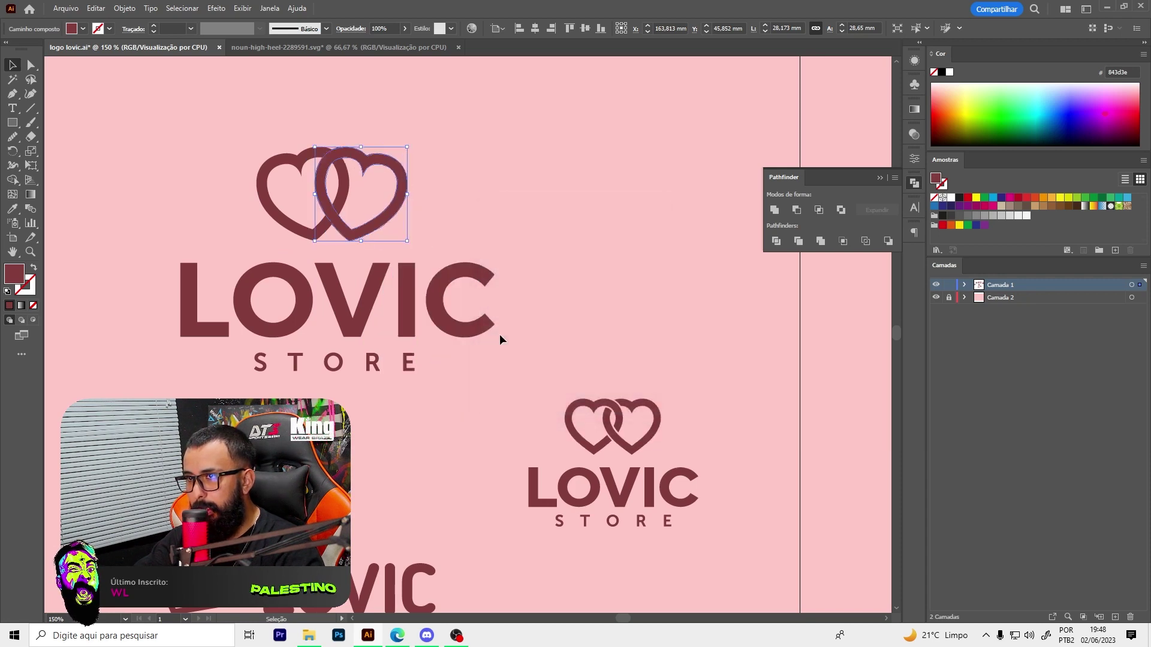
left_click(447, 210)
scroll(414, 178, "down", 2)
scroll(390, 175, "up", 2)
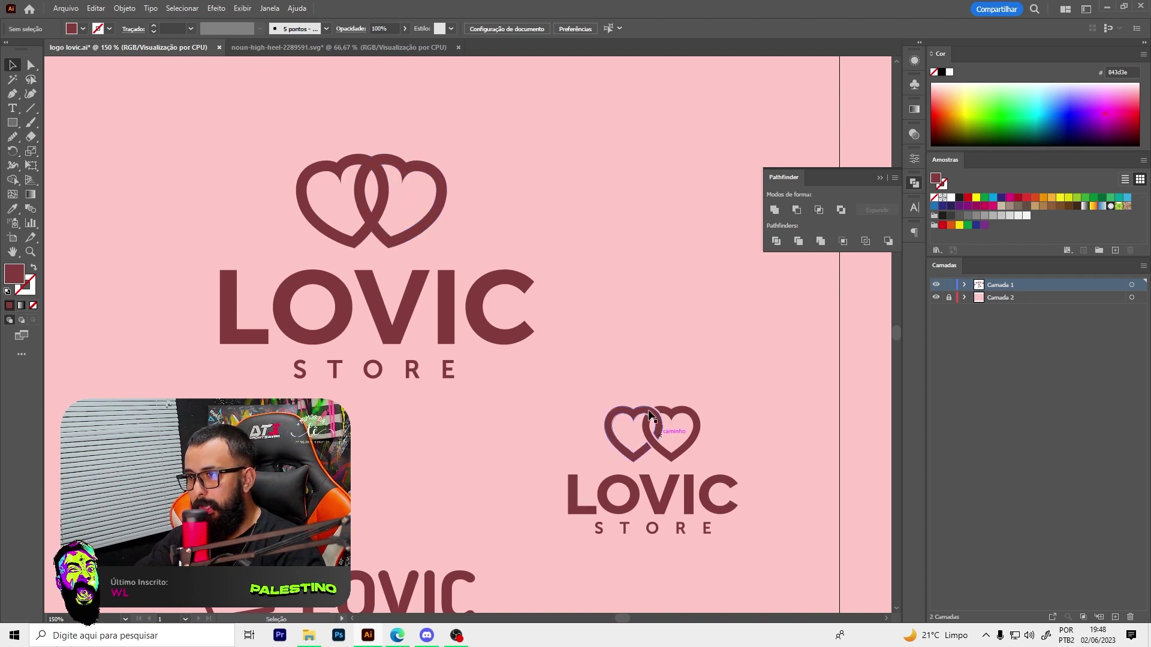
scroll(660, 435, "up", 2)
scroll(660, 436, "up", 2)
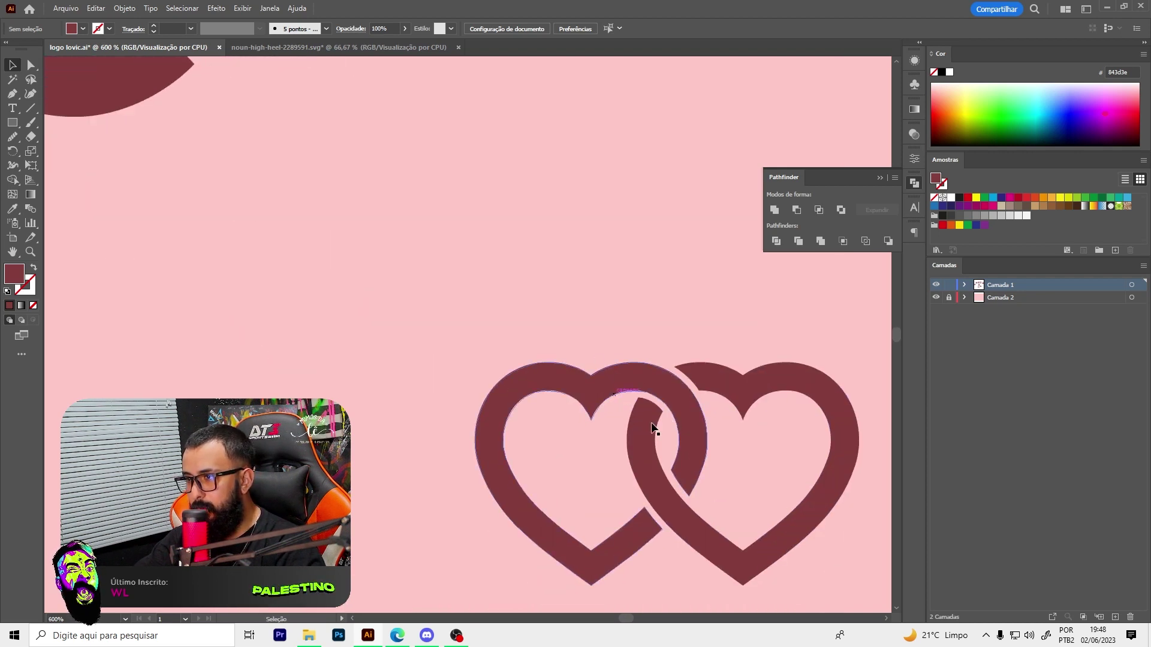
scroll(470, 288, "down", 3)
scroll(342, 187, "down", 2)
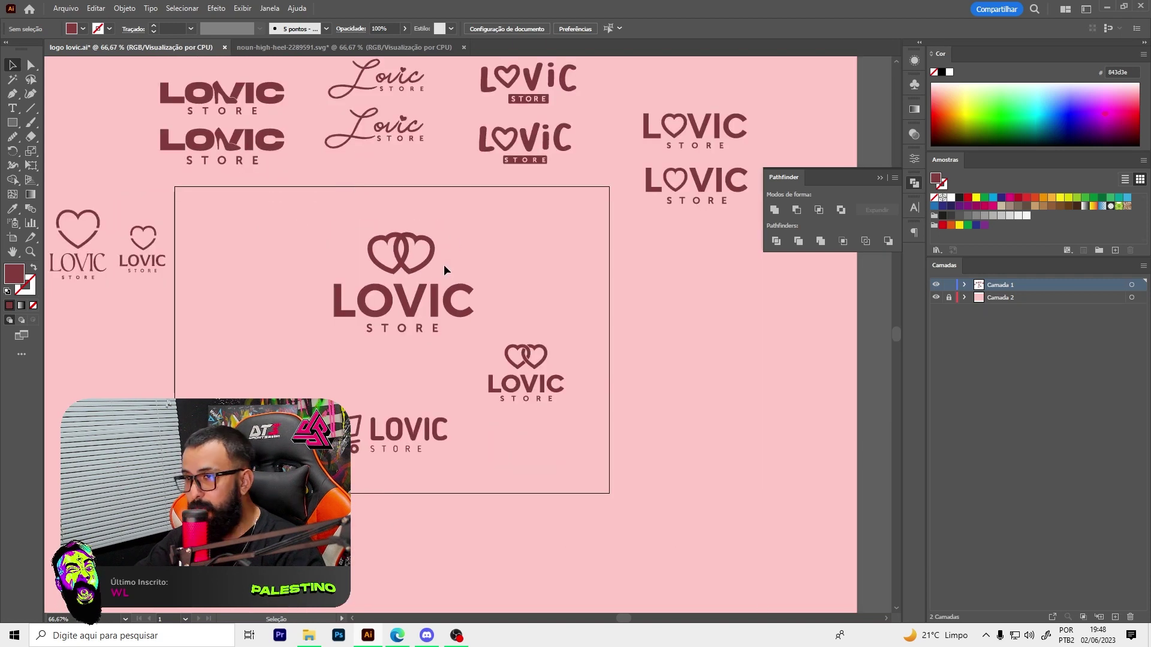
scroll(420, 264, "up", 3)
scroll(410, 259, "up", 3)
left_click(331, 217)
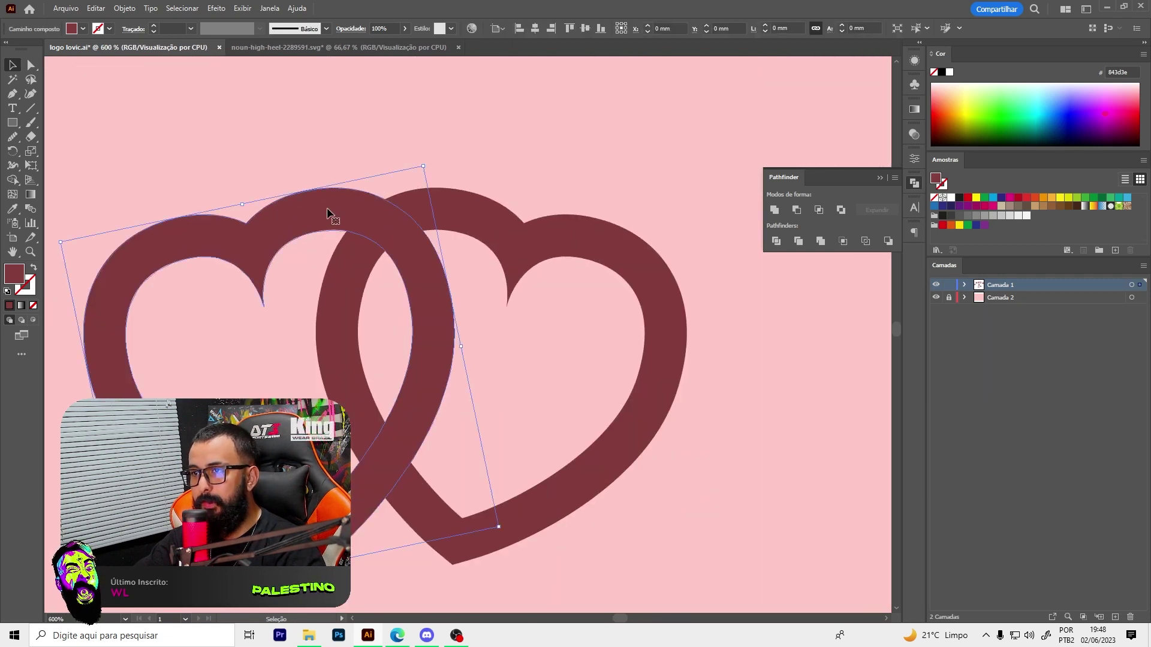
Give the left heart an Offset Path outline of 0,6 mm
left_click(125, 8)
mouse_move(145, 307)
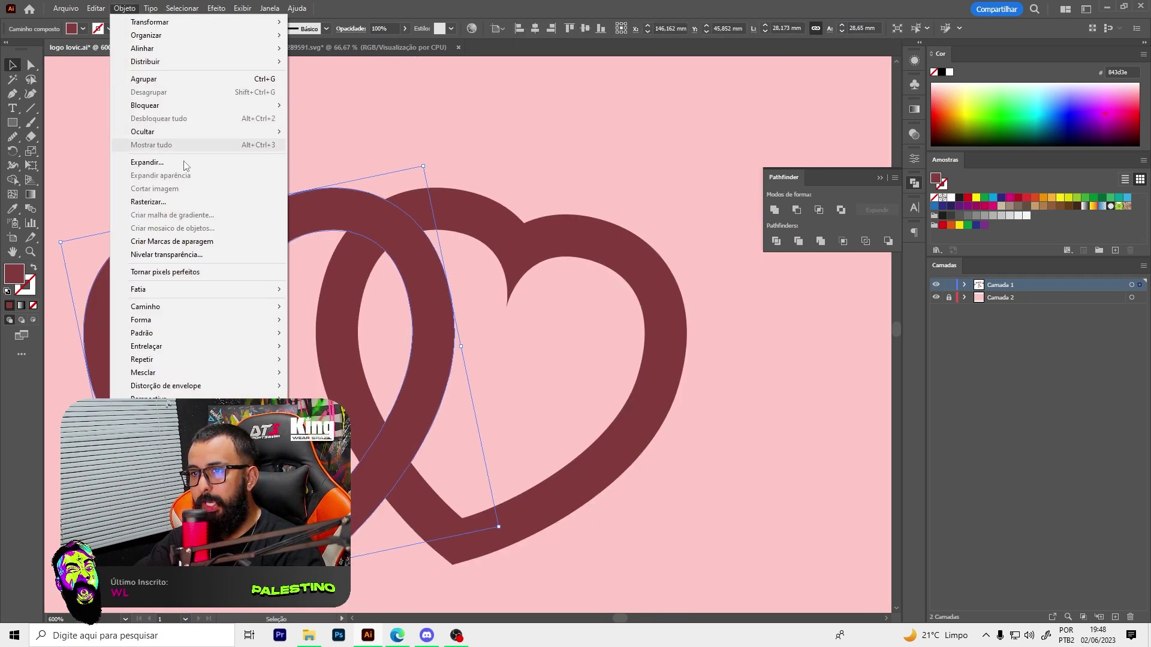
left_click(326, 350)
type("0,5")
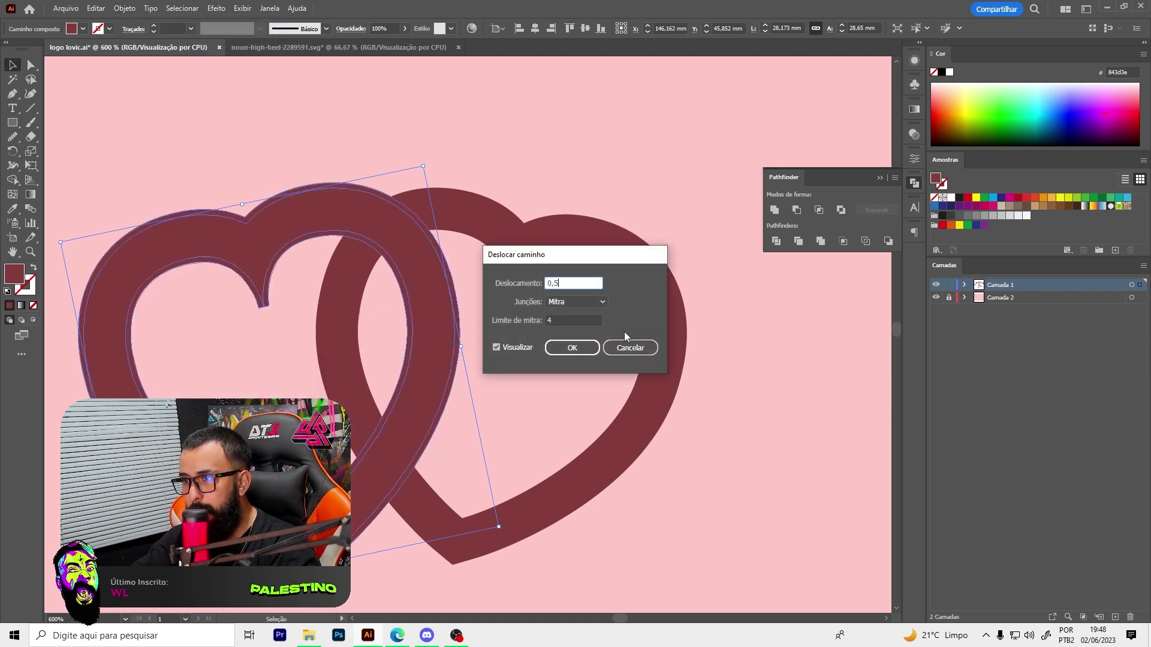
key("Tab")
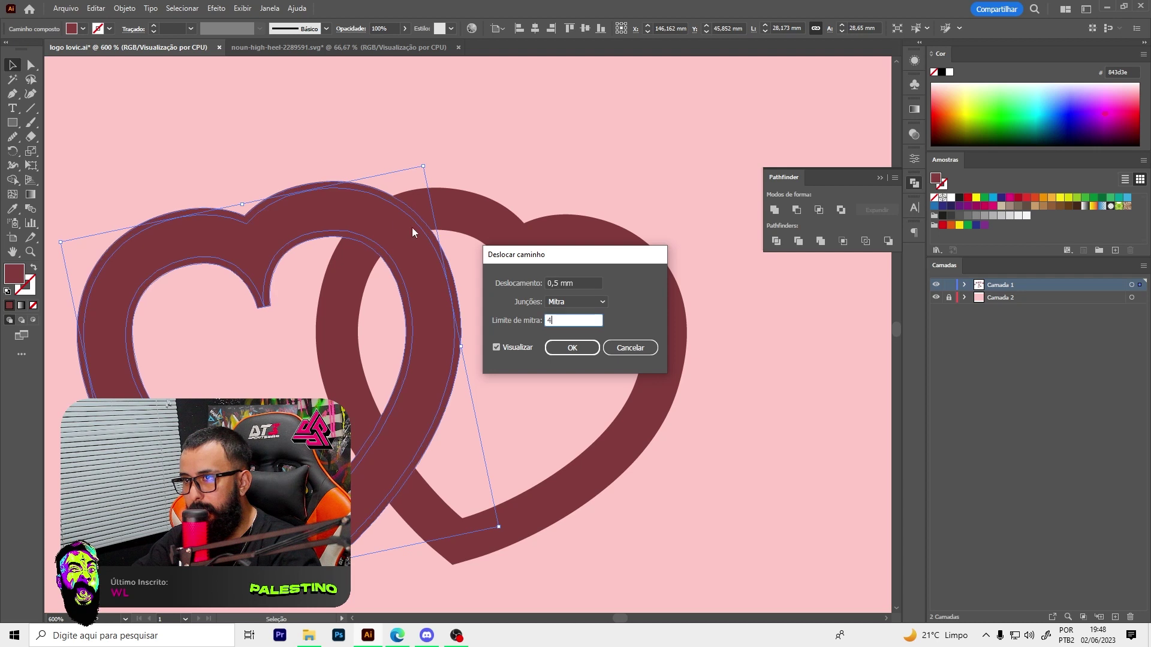
left_click(577, 280)
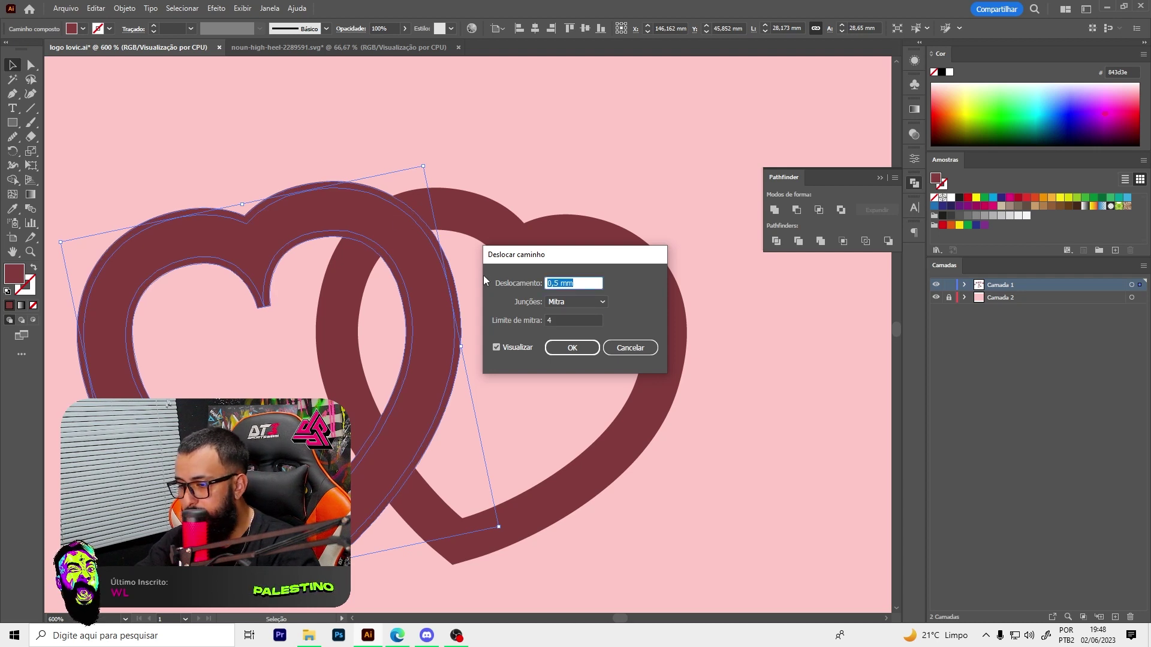
type("0,6")
left_click(572, 320)
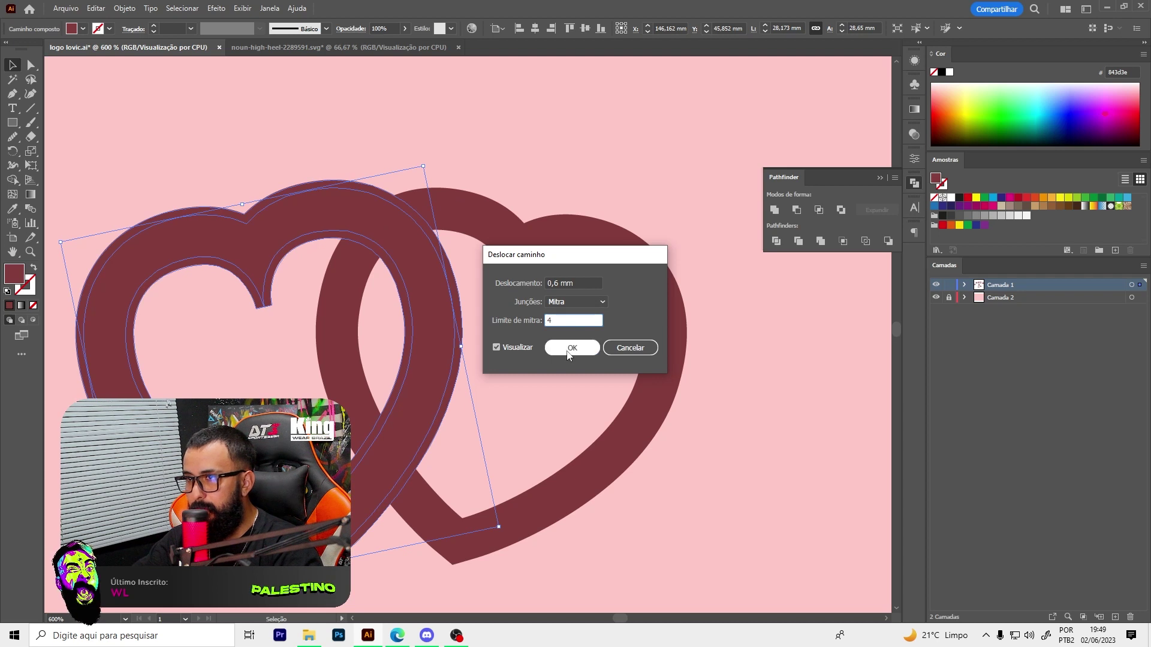
left_click(571, 348)
key("a")
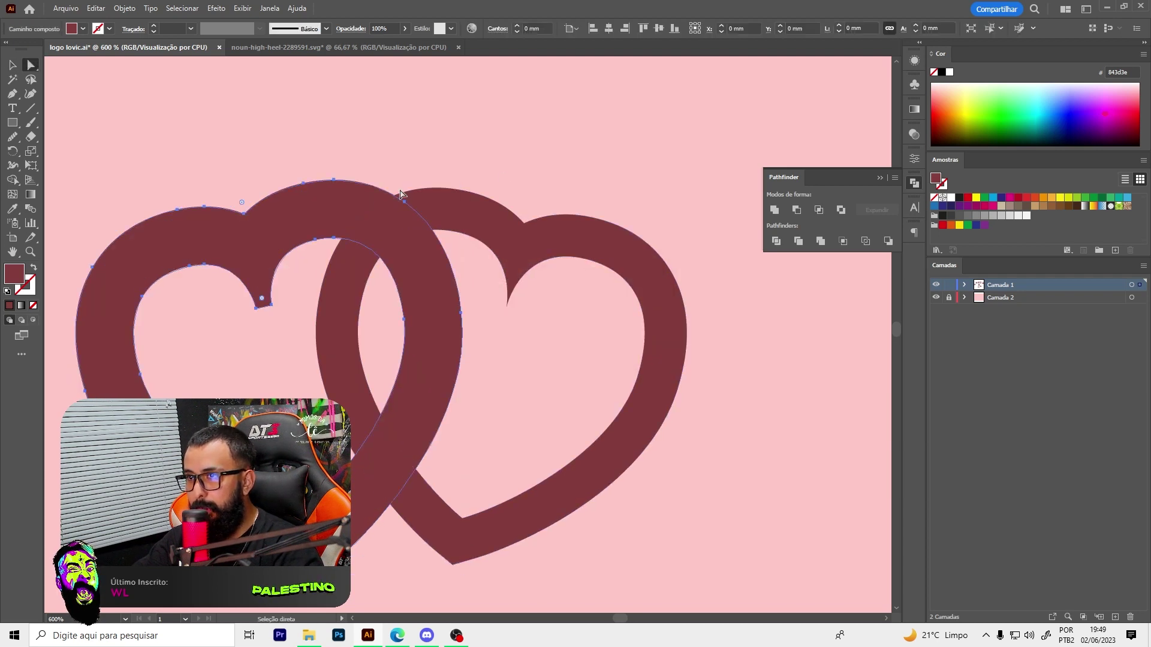
Nudge the left heart's offset outline and erase it where the hearts overlap
key("v")
left_click(564, 120)
scroll(488, 213, "down", 2)
scroll(500, 230, "up", 1)
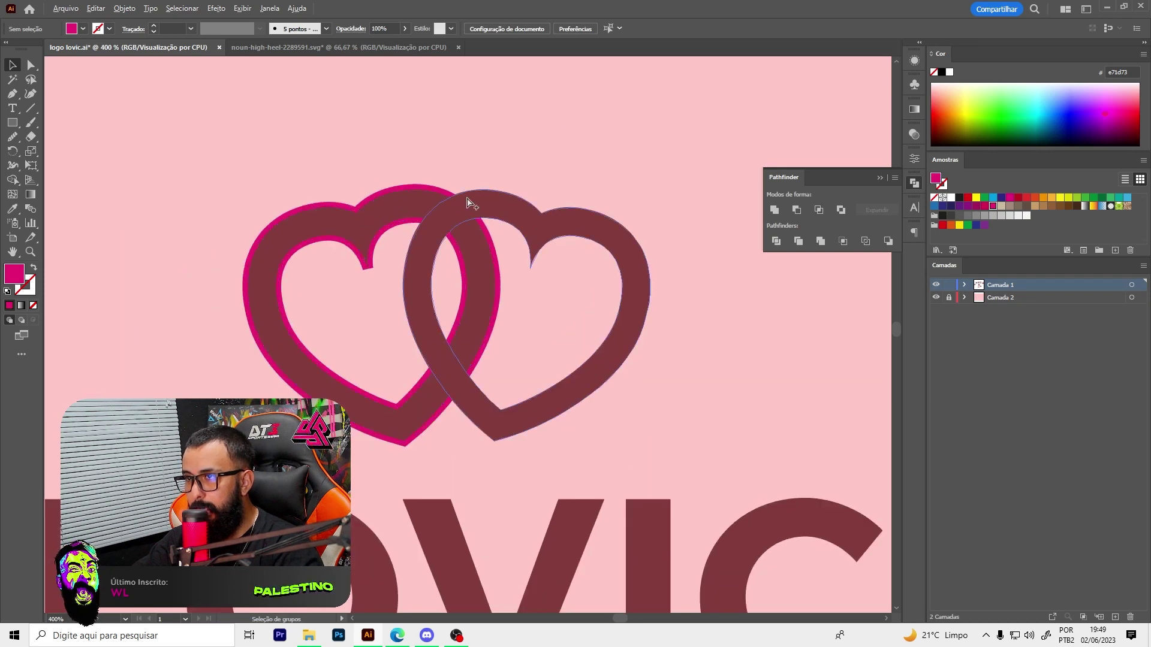
scroll(470, 200, "up", 2)
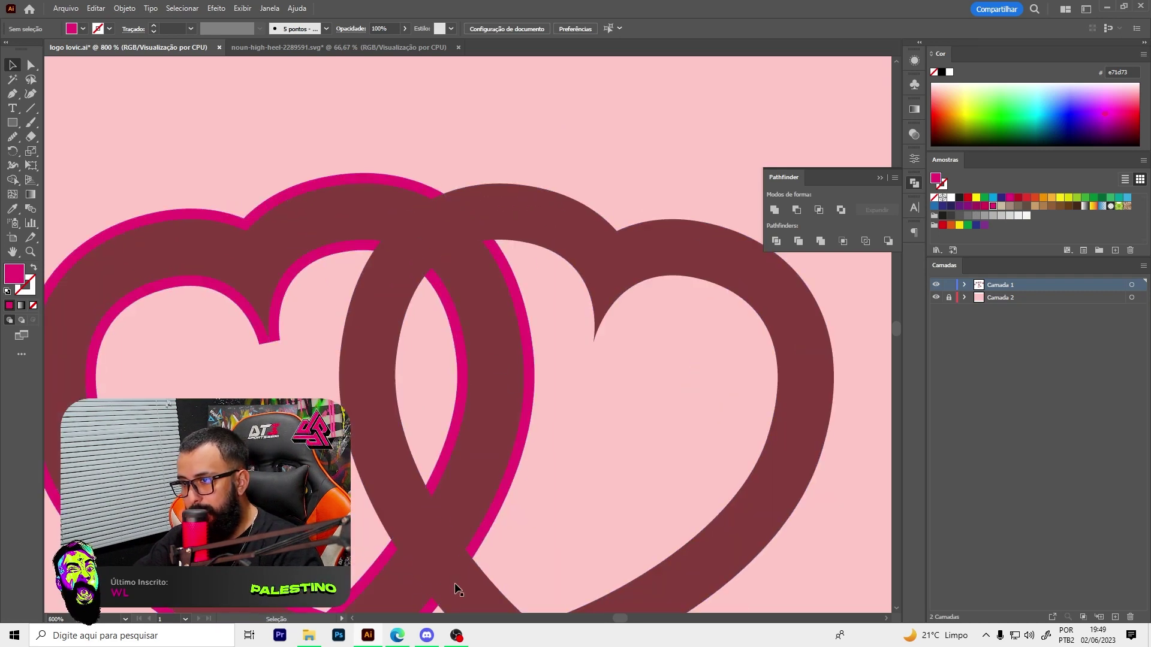
left_click(473, 247)
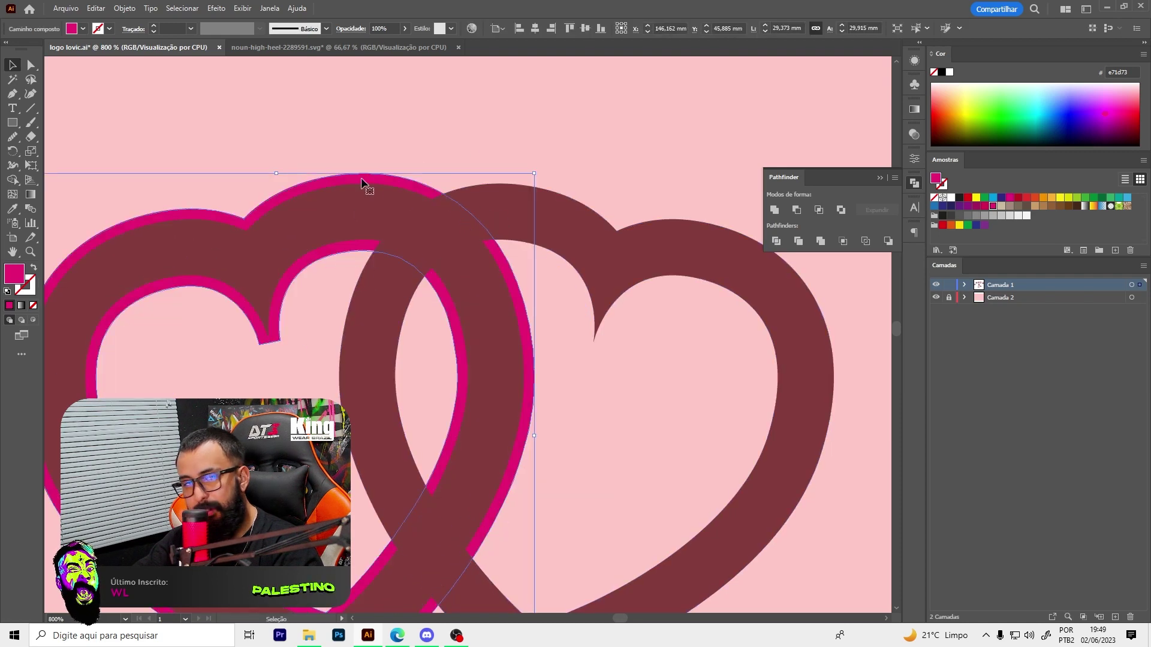
left_click_drag(413, 185, 431, 177)
key("shift+e")
left_click_drag(398, 156, 331, 217)
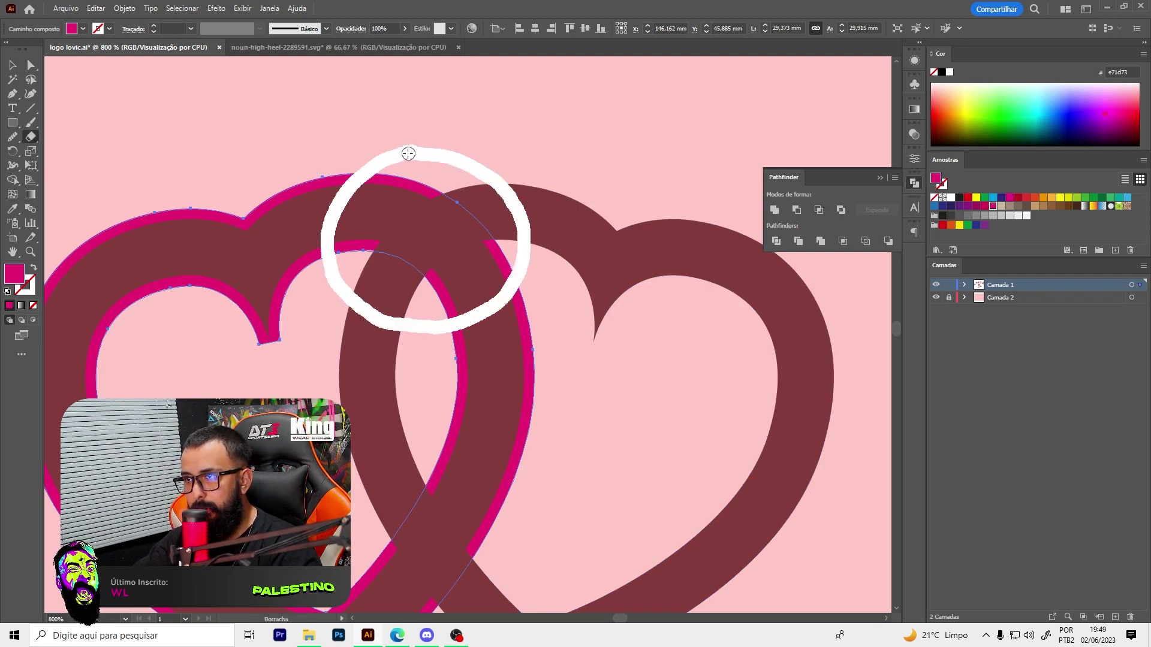
left_click_drag(356, 302, 411, 154)
Delete the leftover magenta outline piece
key("v")
scroll(513, 249, "down", 3)
scroll(359, 270, "up", 3)
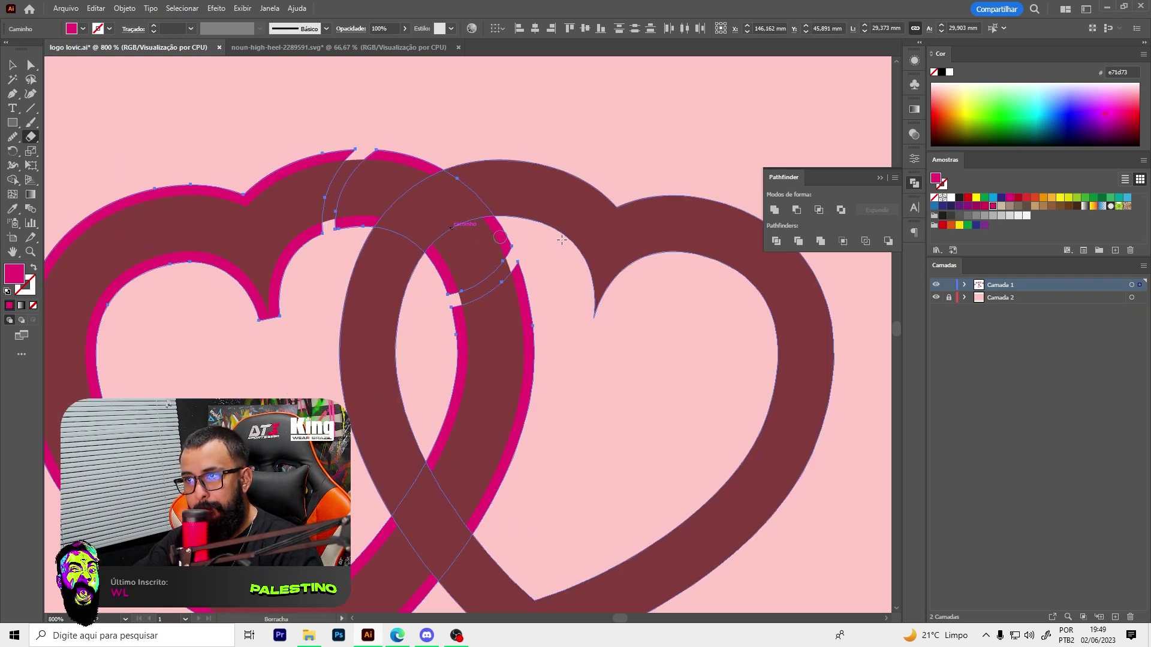
left_click(301, 278)
left_click(314, 236)
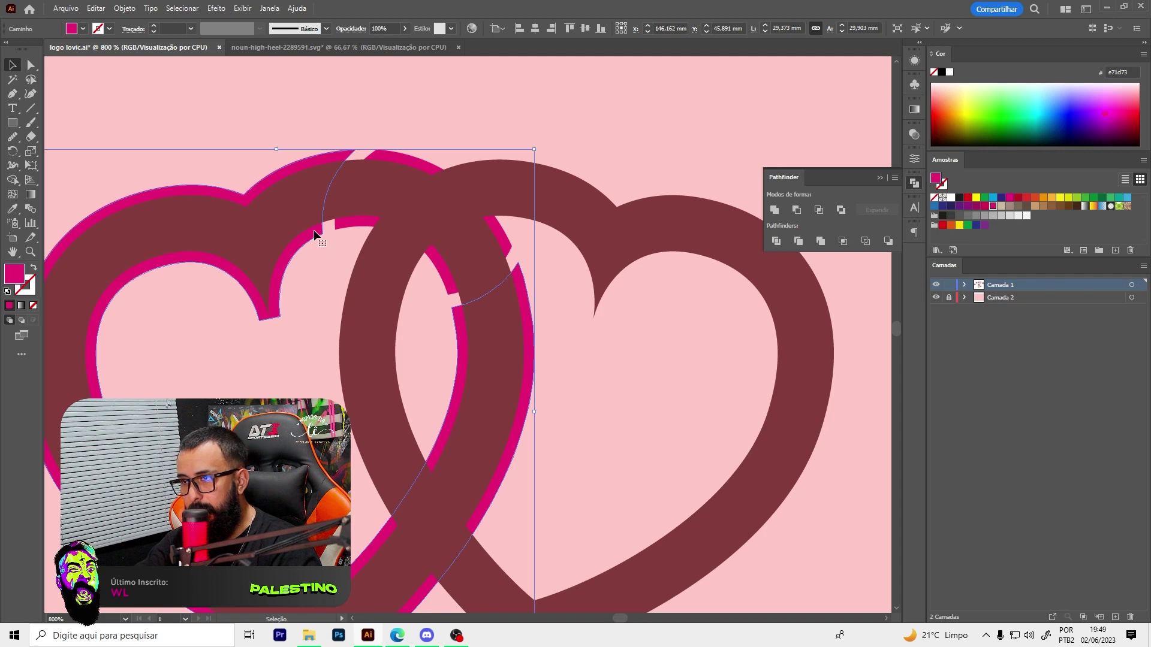
key("Delete")
scroll(329, 222, "down", 3)
scroll(469, 226, "up", 3)
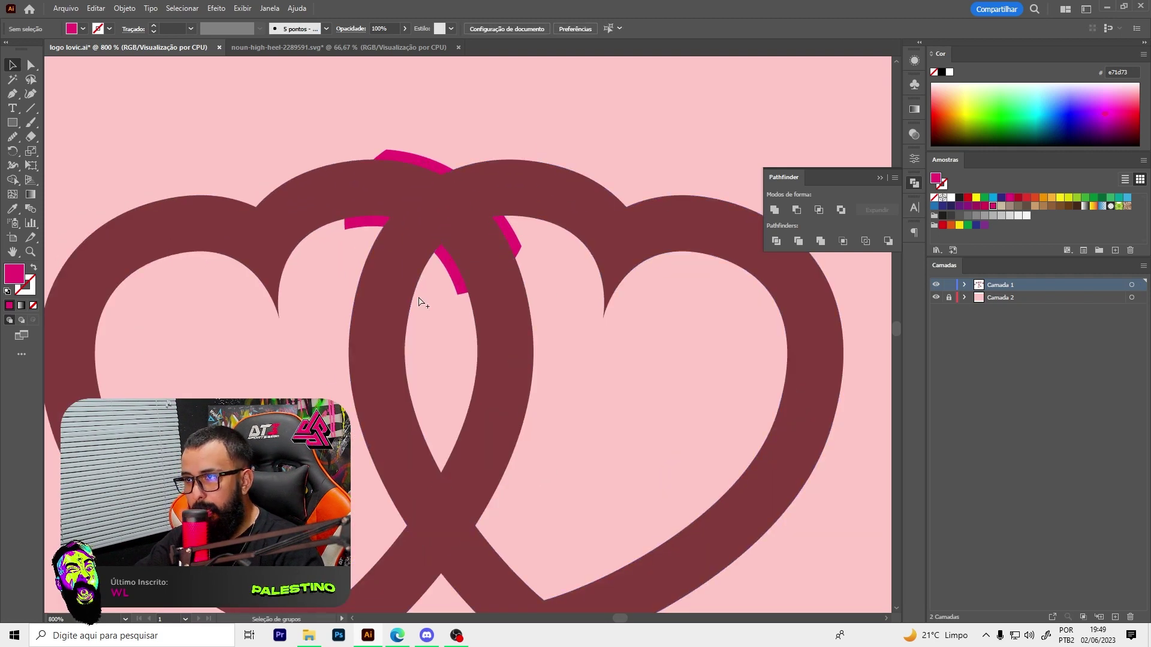
scroll(420, 282, "down", 2)
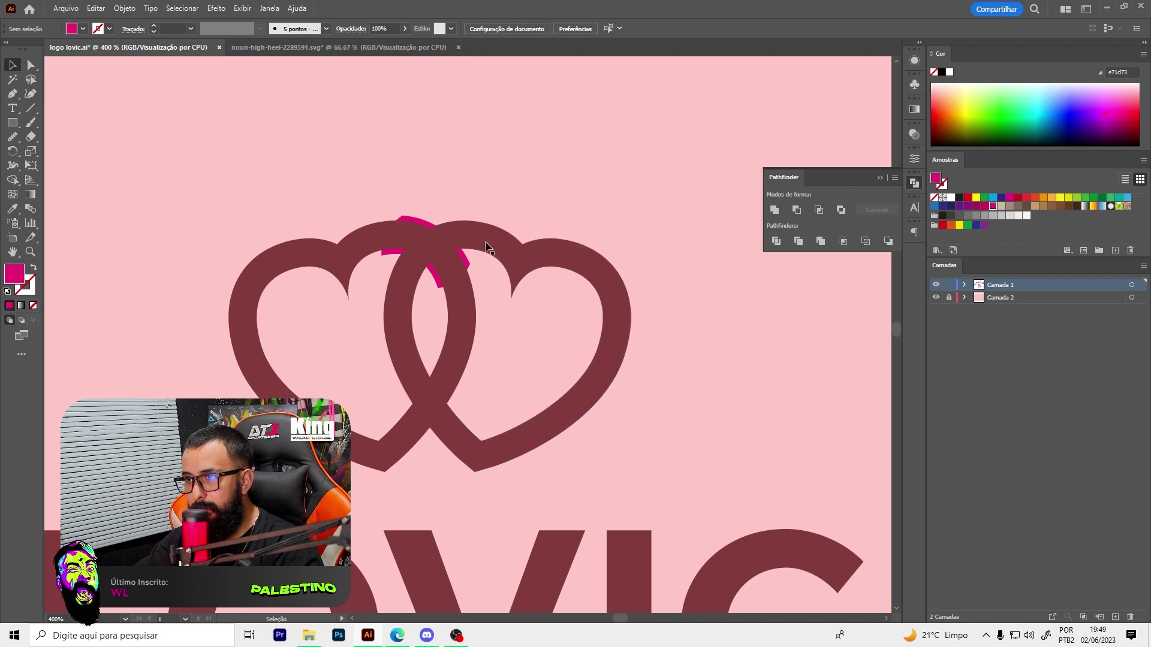
scroll(438, 247, "up", 2)
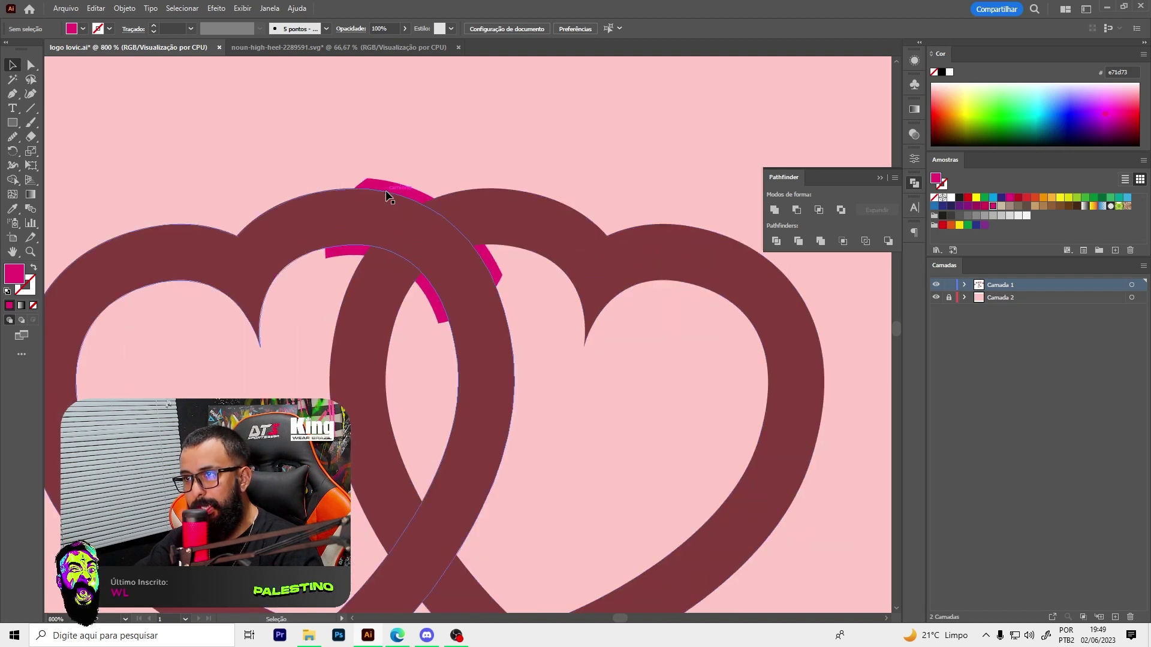
Subtract the two pink arc pieces from the right heart with Minus Front
left_click(494, 214)
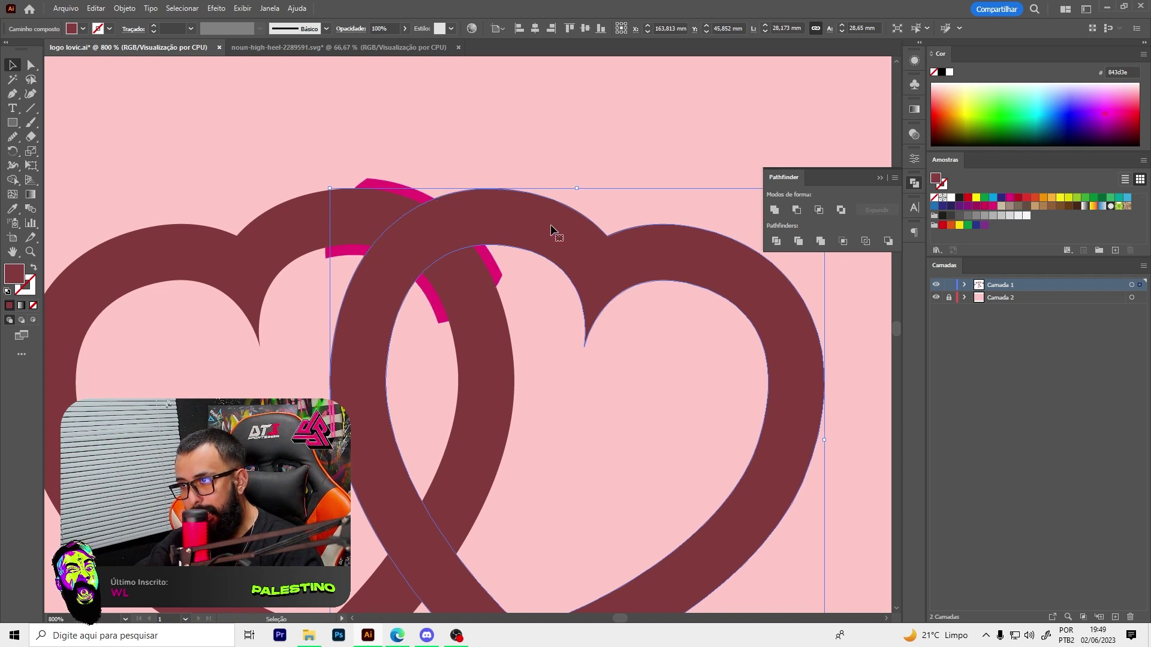
key("a")
key("ctrl")
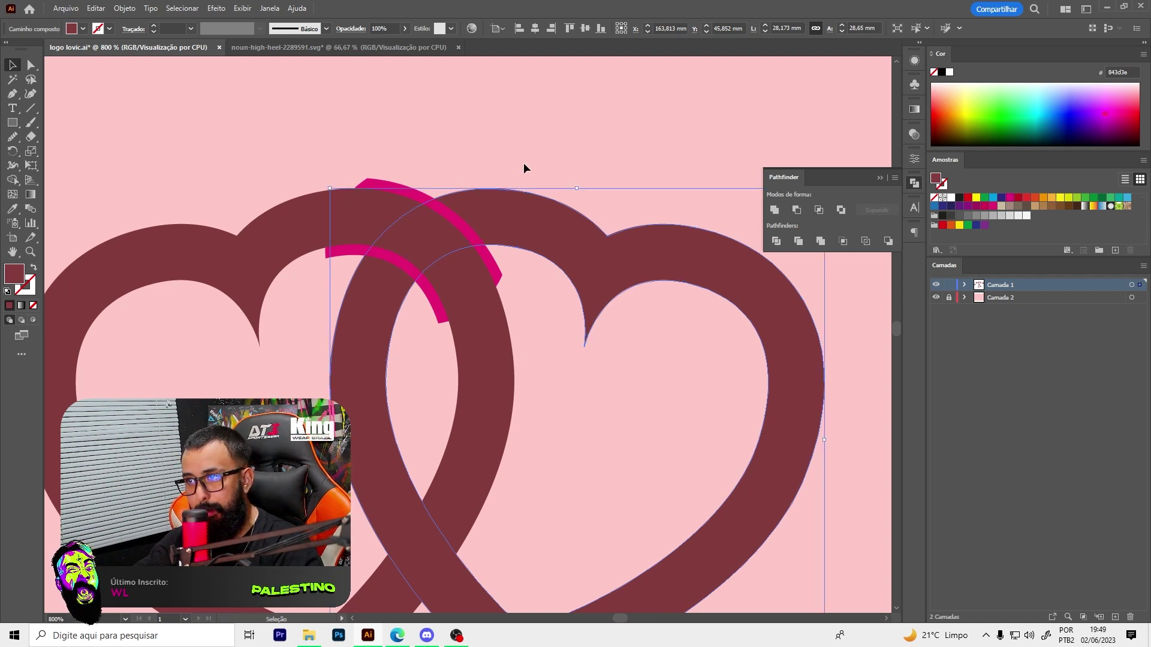
left_click(524, 164)
left_click(462, 228)
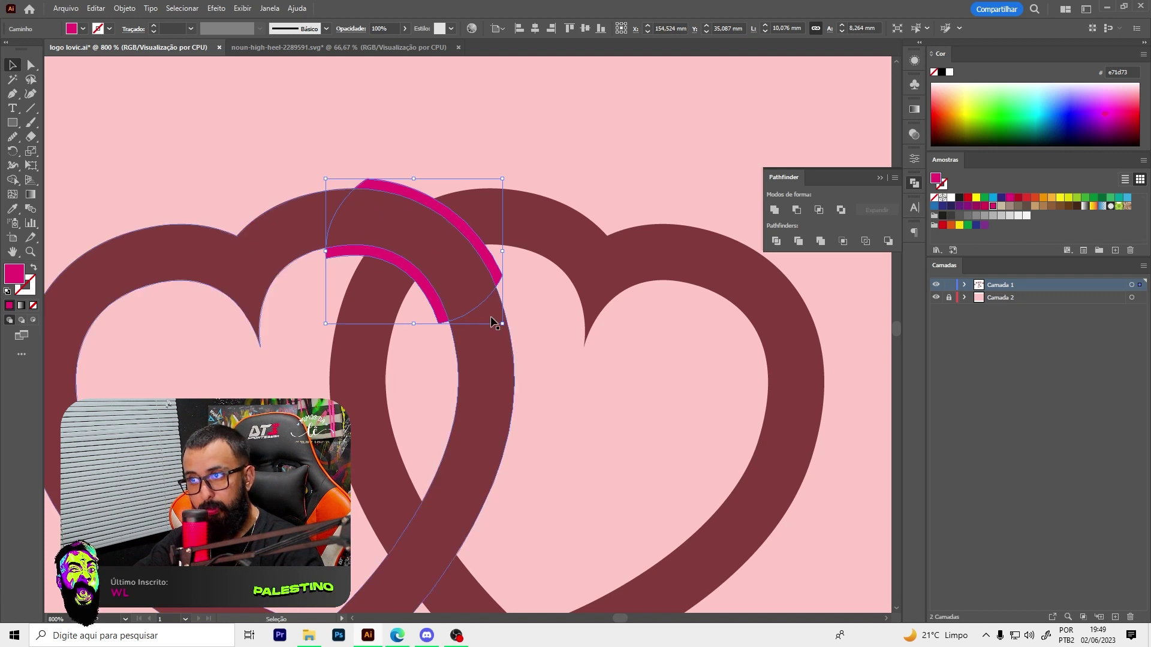
left_click(562, 215, "shift")
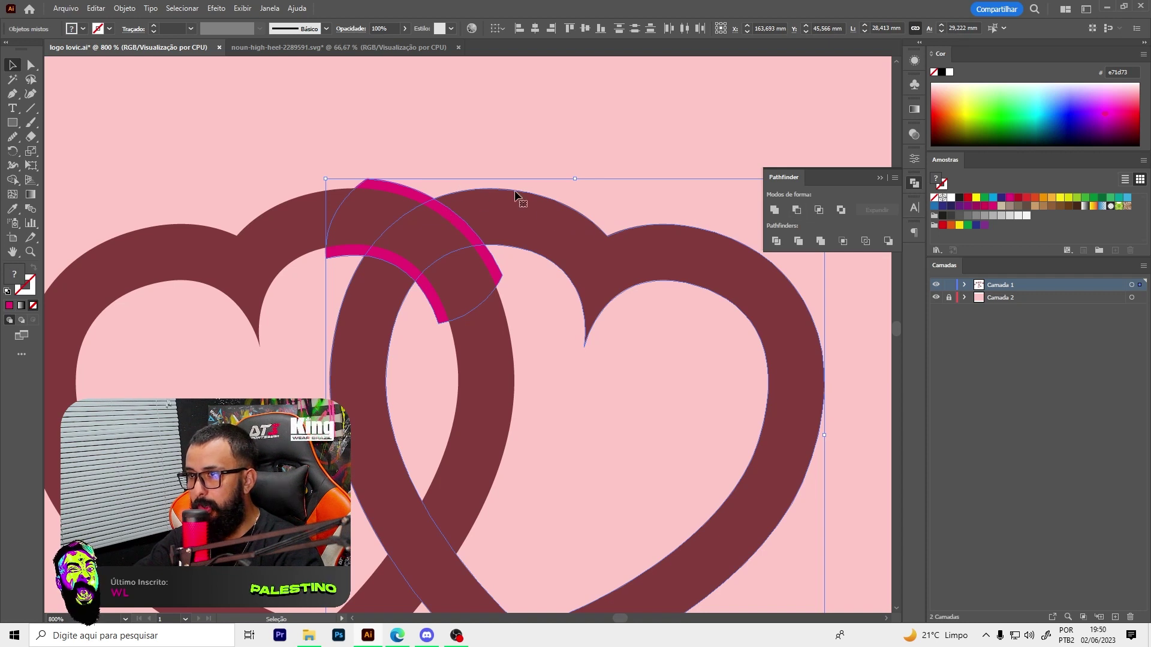
left_click(798, 211)
left_click(584, 145)
scroll(457, 235, "down", 2)
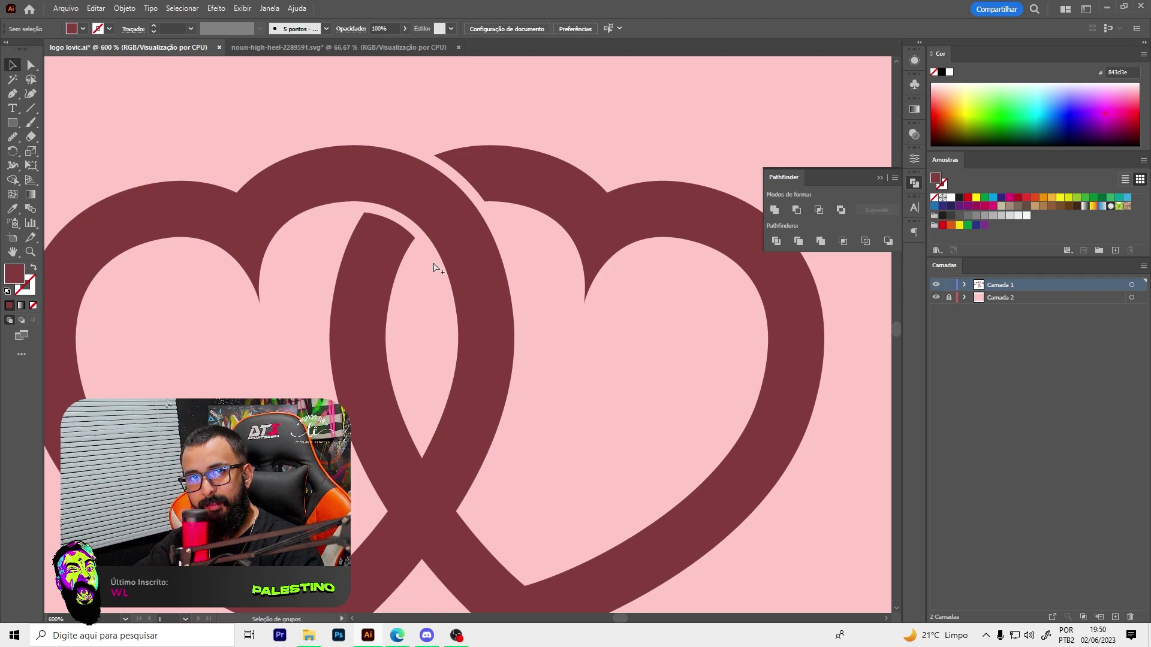
scroll(435, 268, "down", 2)
scroll(427, 298, "down", 2)
scroll(445, 352, "up", 3)
scroll(507, 358, "up", 1)
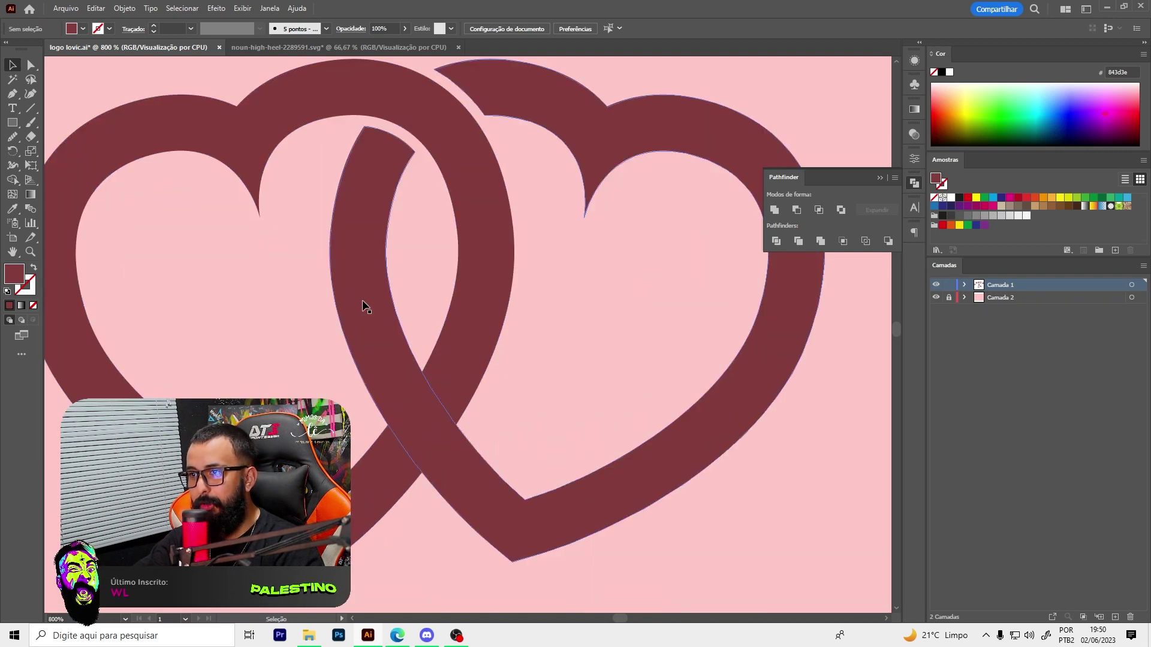
left_click(364, 305)
Add an offset path outline around the right heart
left_click(124, 8)
mouse_move(145, 307)
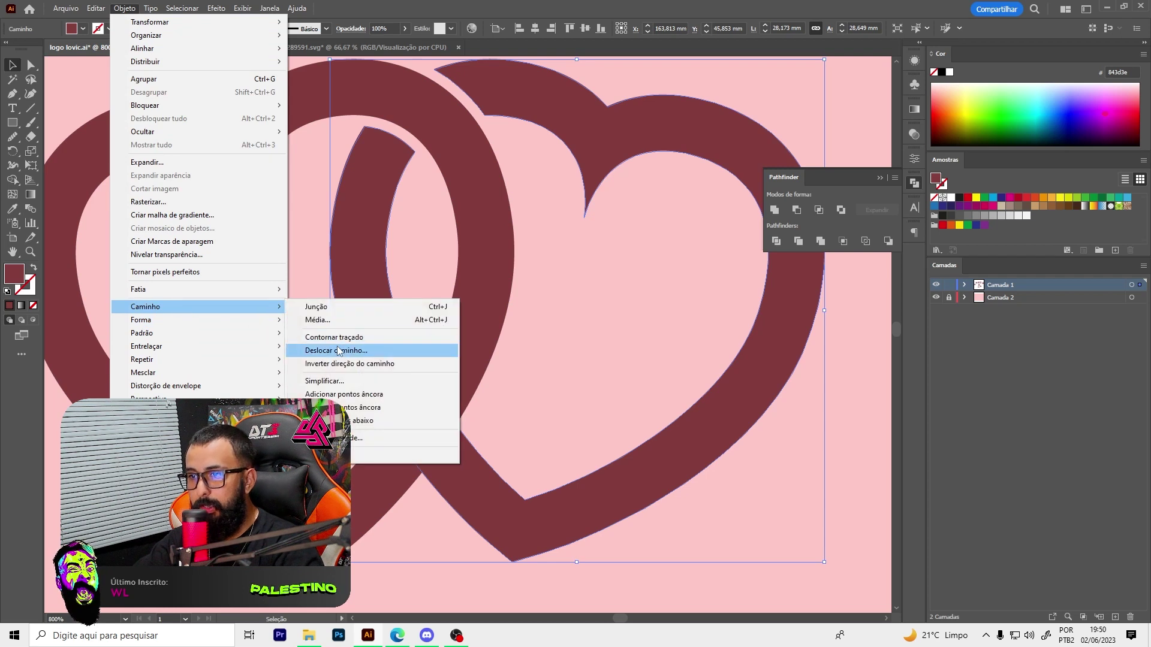
left_click(337, 351)
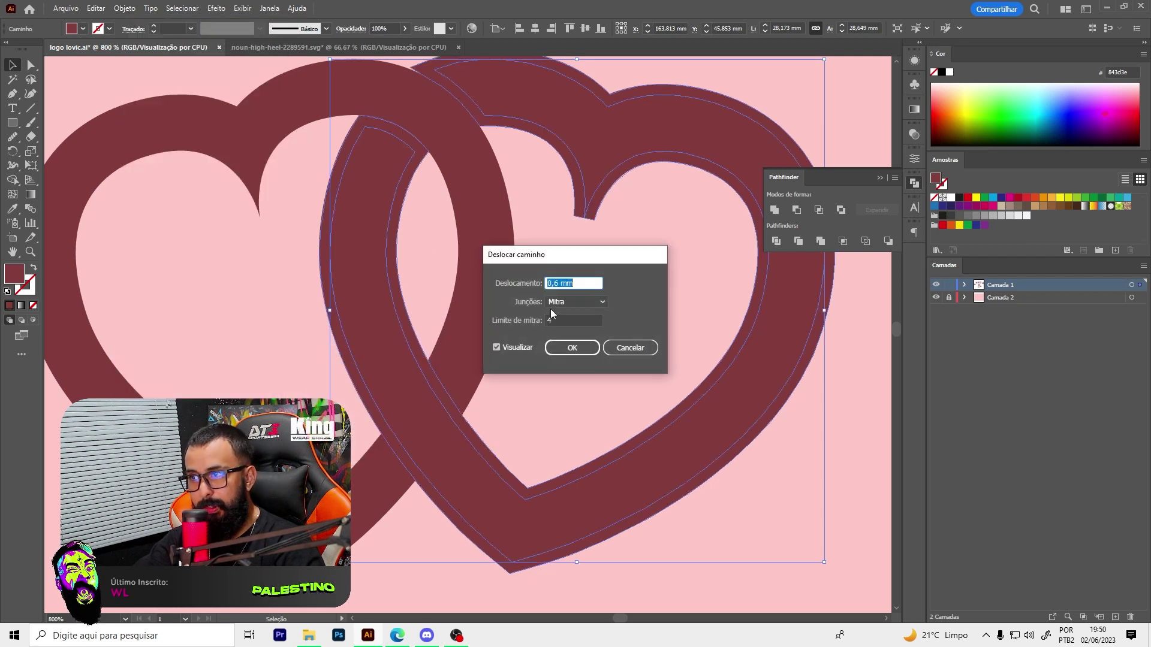
left_click(585, 351)
left_click(580, 408)
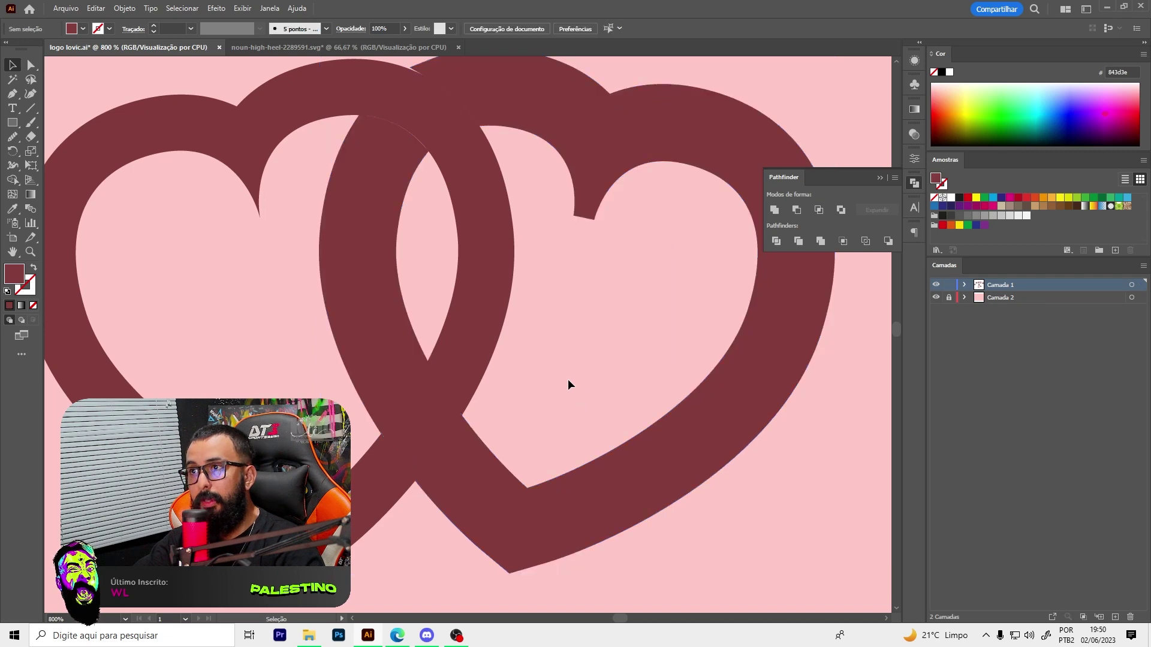
left_click(474, 450)
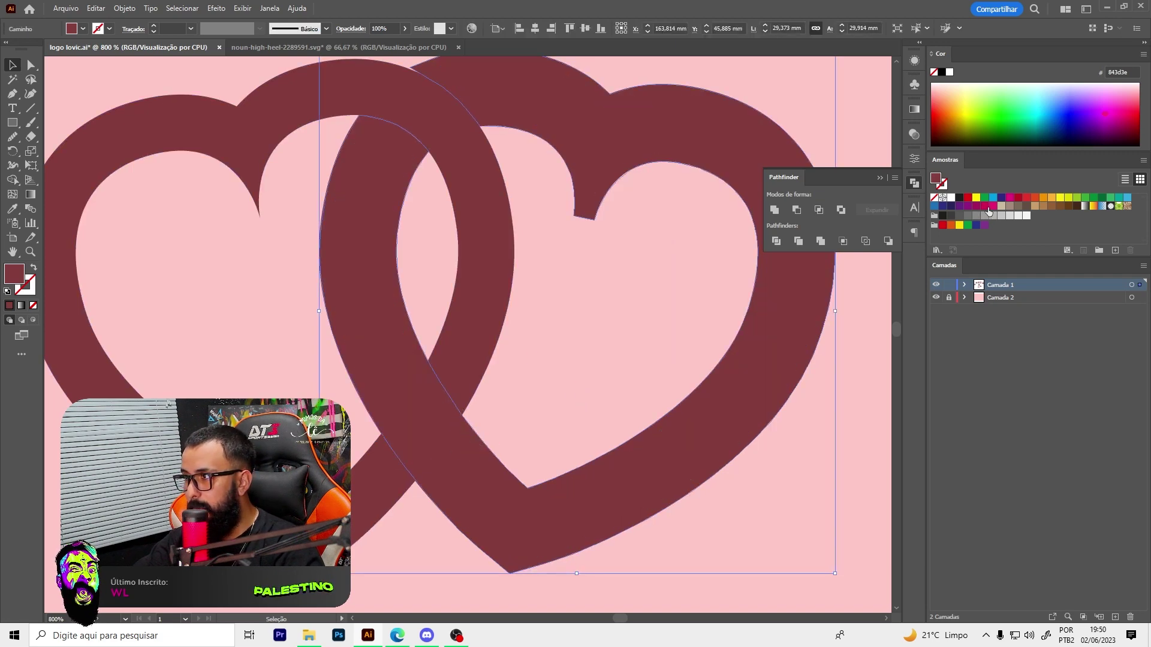
left_click(562, 370)
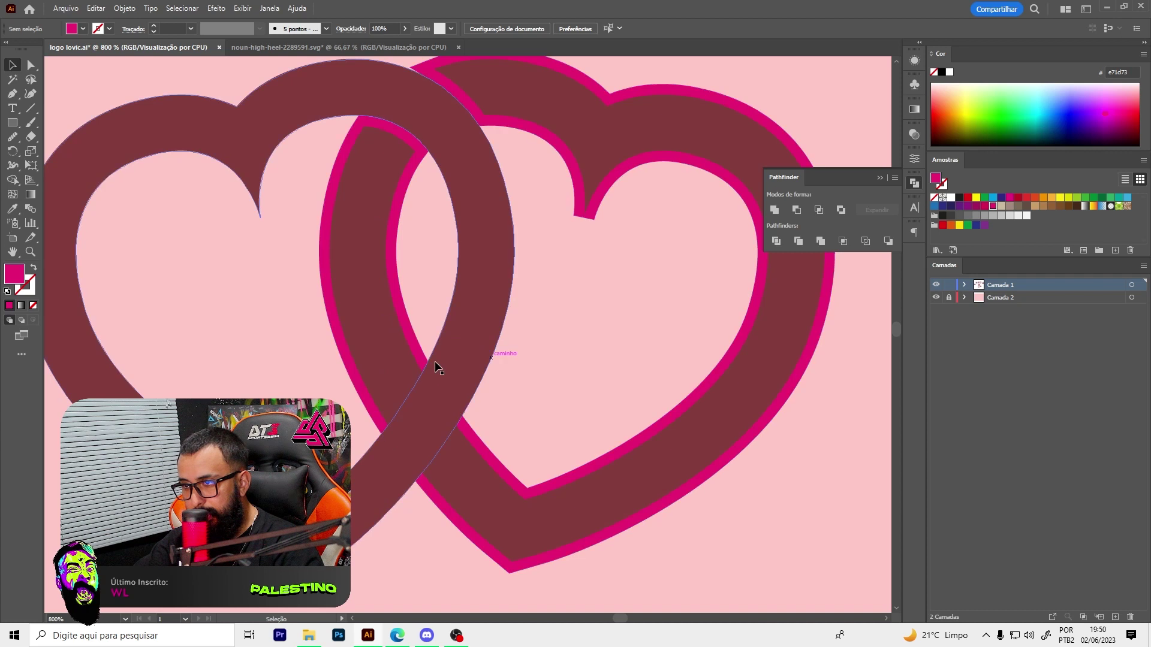
left_click(475, 436)
Erase the new outline at the lower crossing and delete the leftover outline pieces
key("shift+e")
left_click_drag(473, 350, 438, 341)
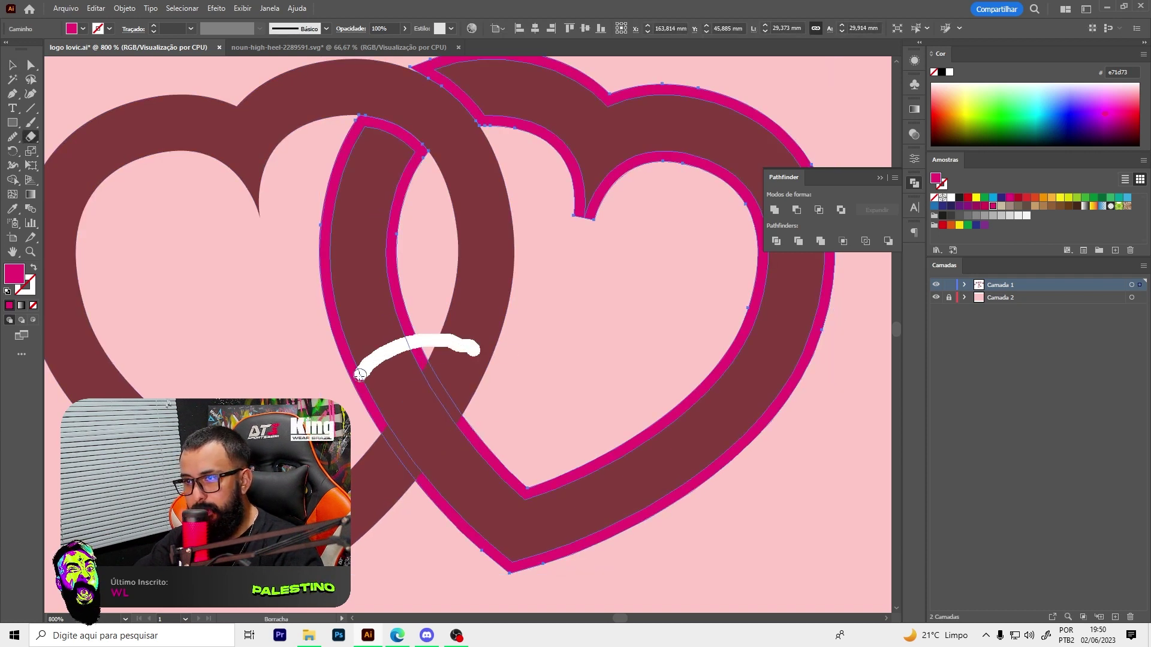
left_click_drag(365, 479, 479, 353)
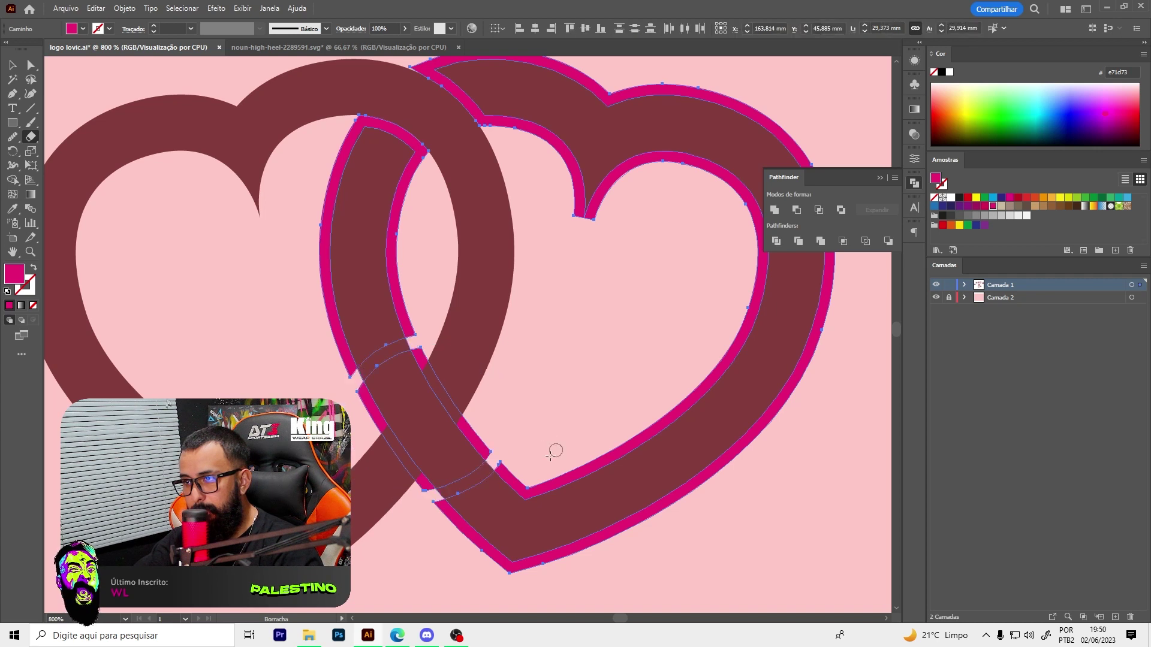
key("v")
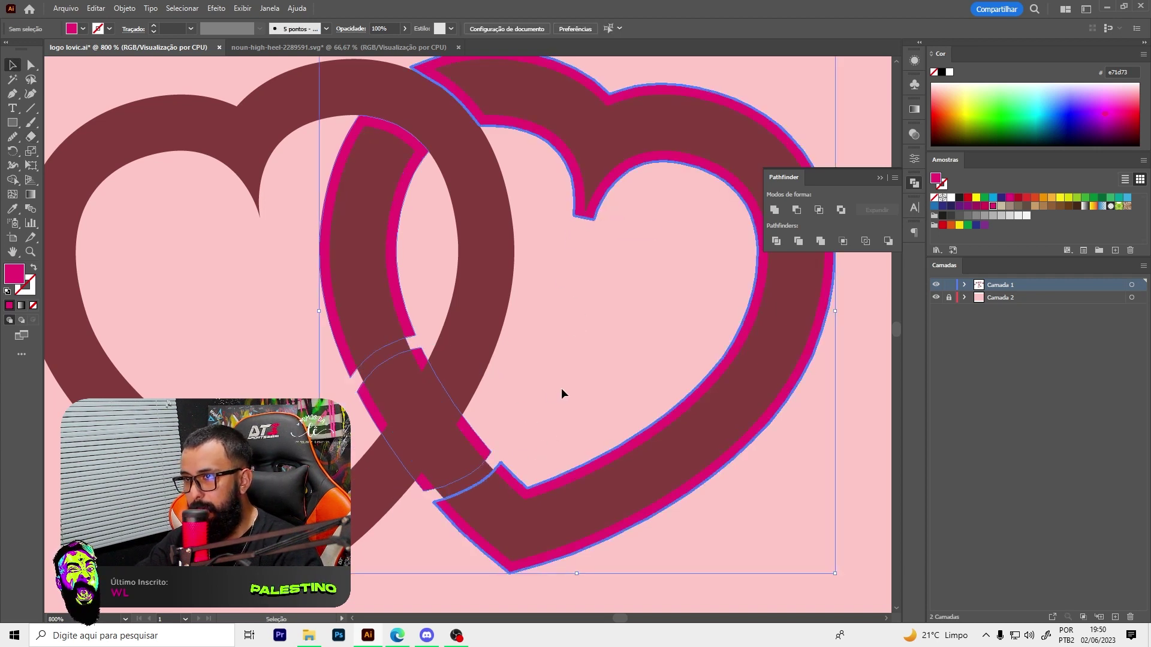
left_click(505, 465)
left_click(503, 460)
key("Delete")
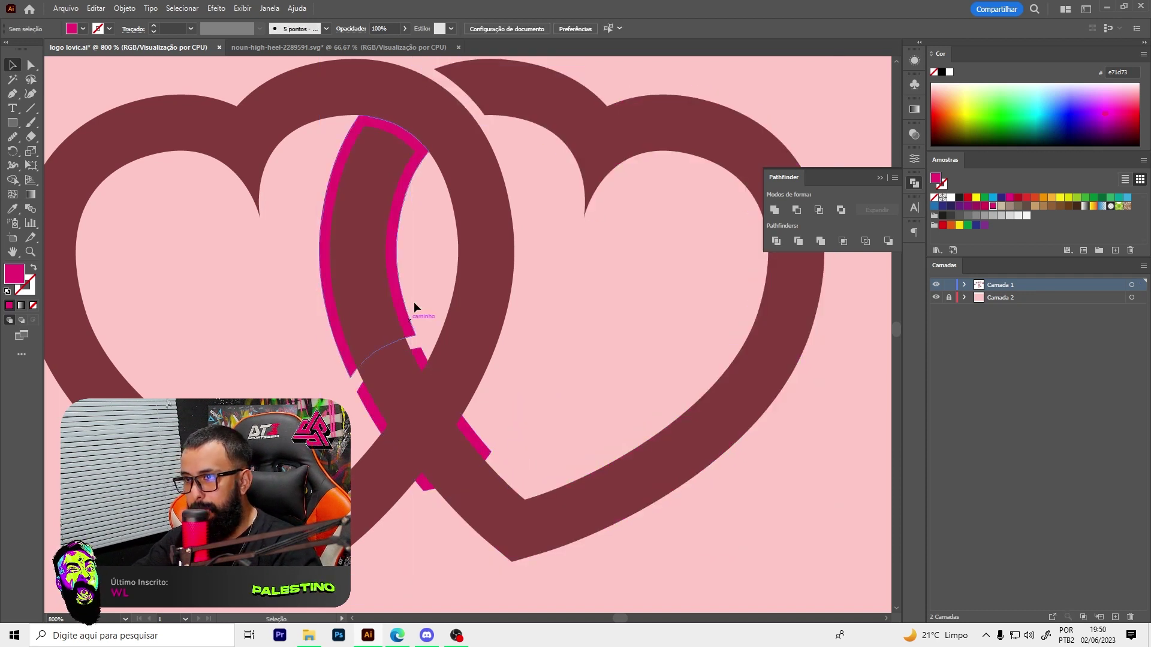
left_click(402, 305)
key("Delete")
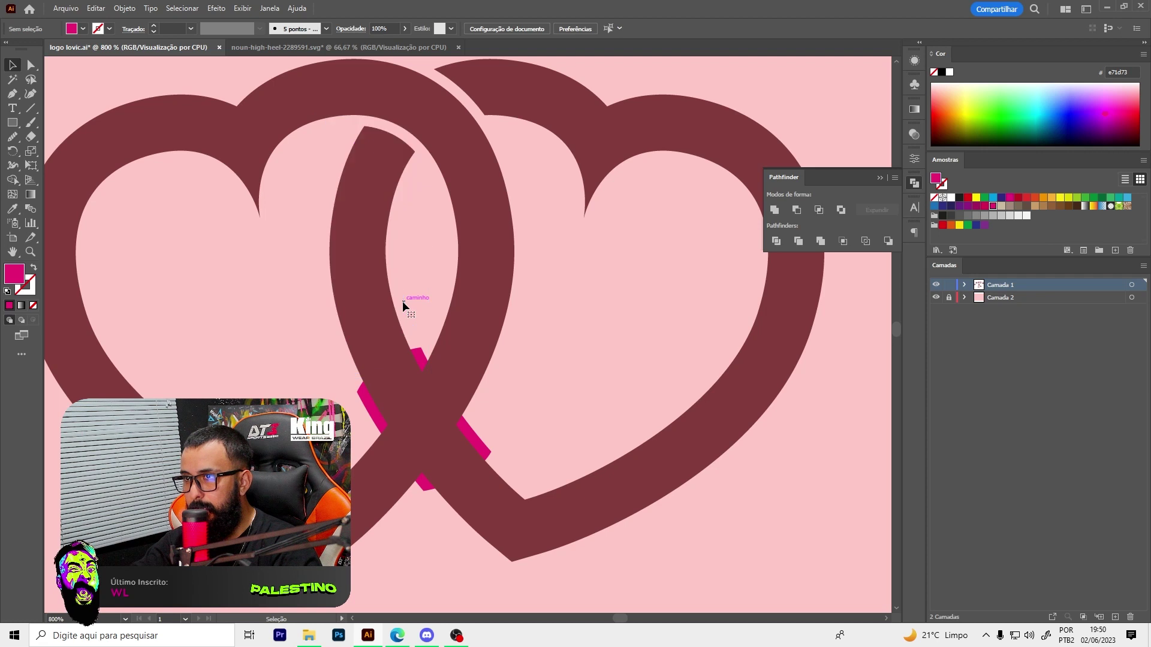
Subtract the pink cutting piece from the left heart with Minus Front
left_click(428, 446)
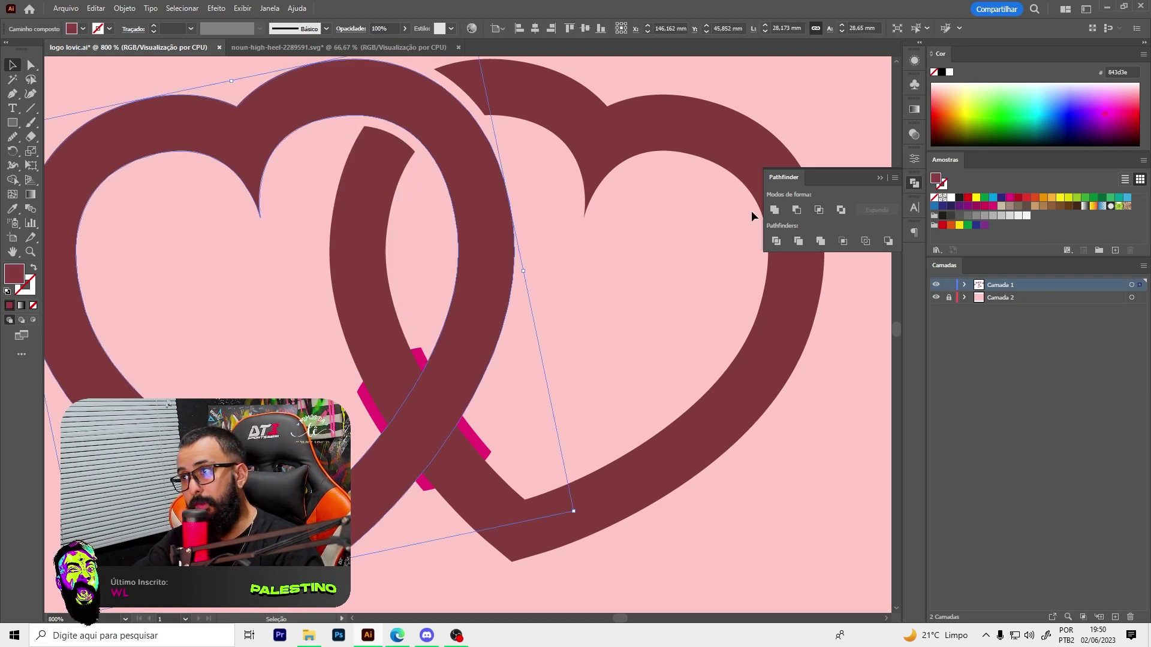
scroll(600, 269, "left", 5)
key("a")
key("v")
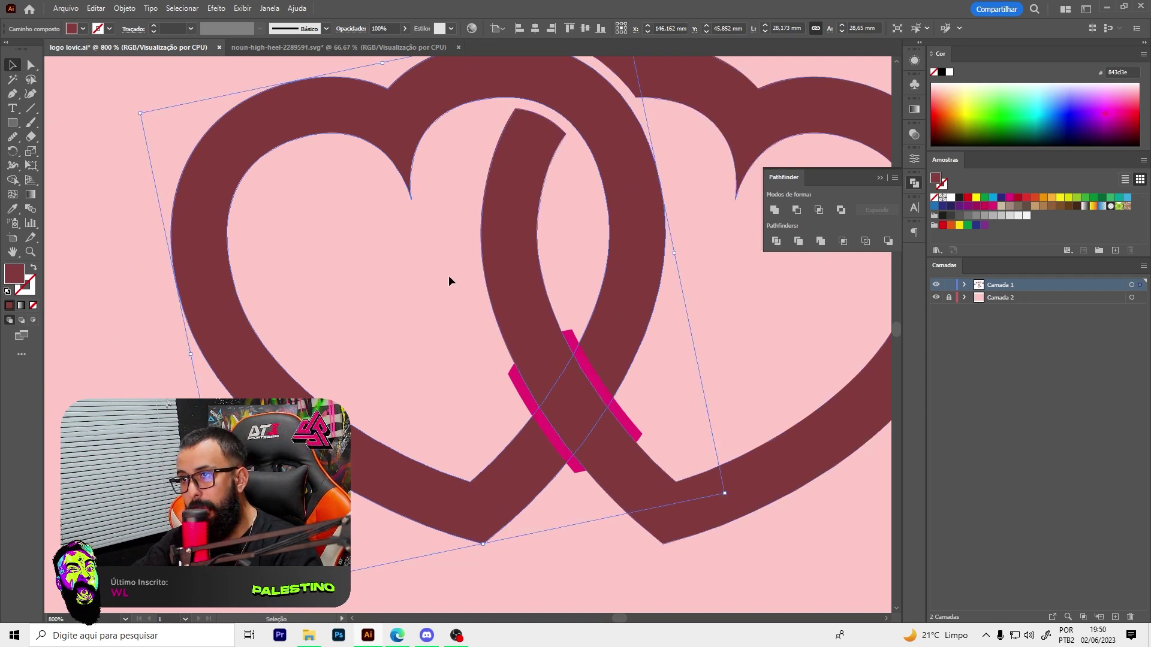
left_click(519, 382)
left_click(528, 463, "shift")
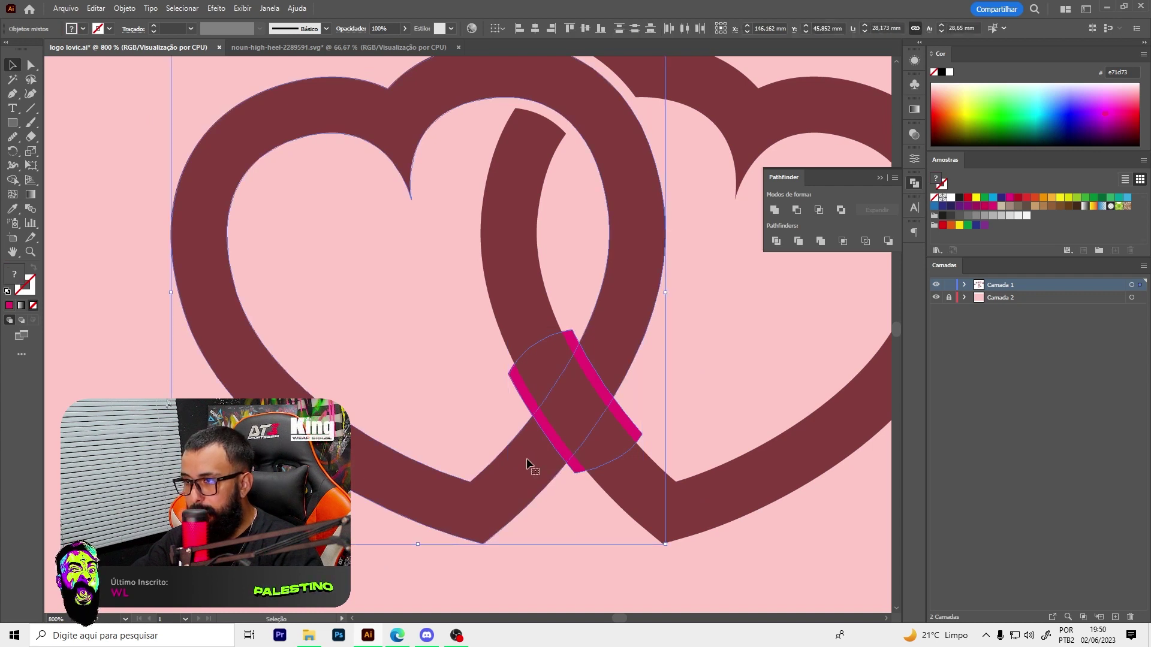
left_click(797, 210)
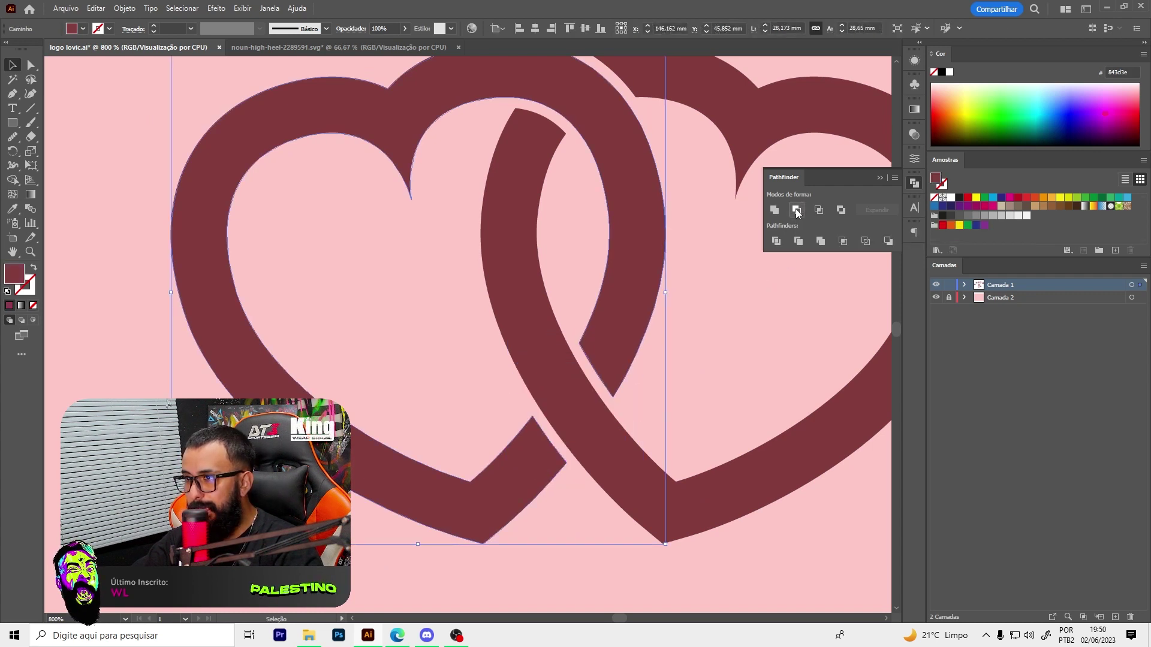
left_click(701, 384)
scroll(384, 367, "down", 3)
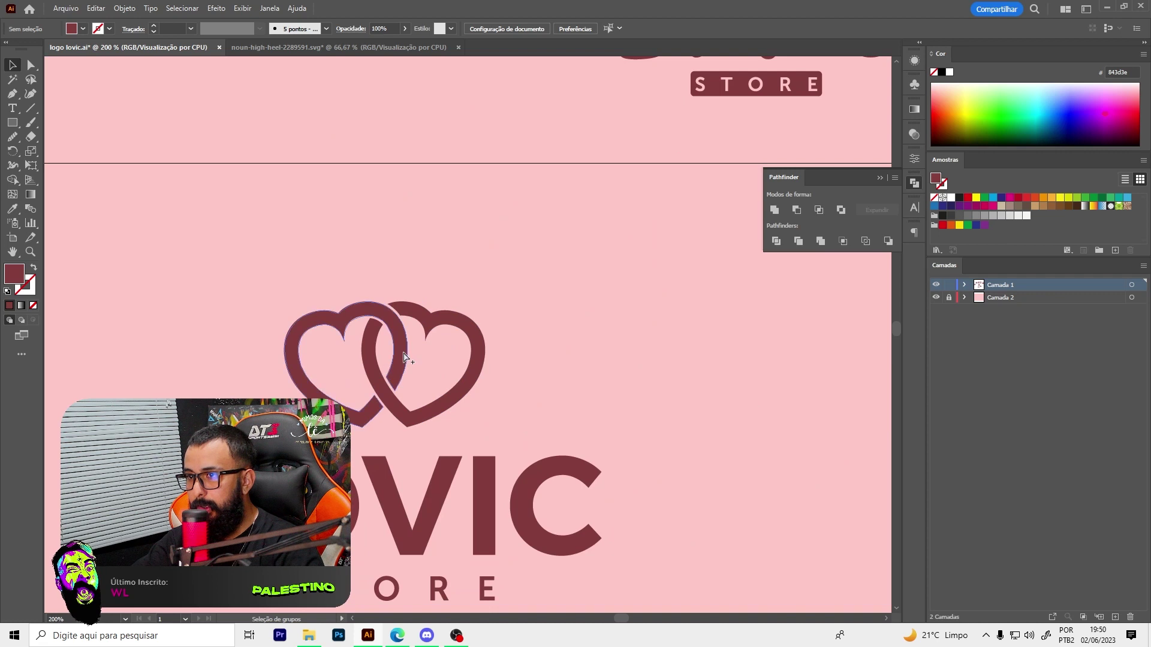
Shrink the new hearts-and-LOVIC STORE logo and move it to the right
scroll(383, 367, "down", 2)
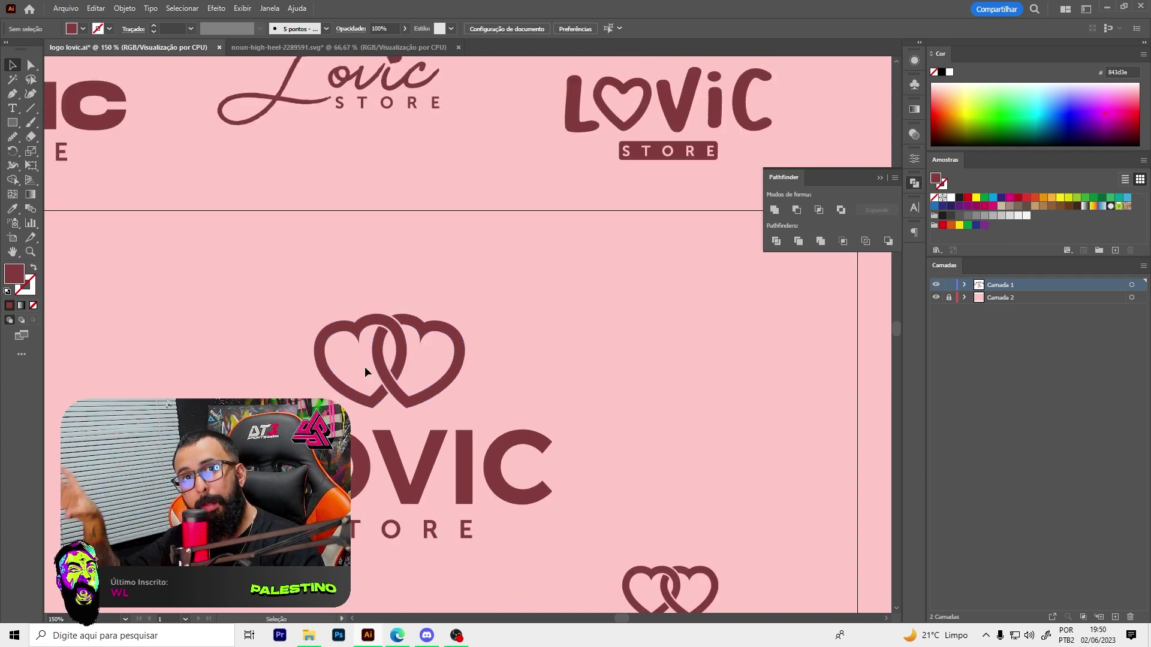
scroll(365, 365, "down", 1)
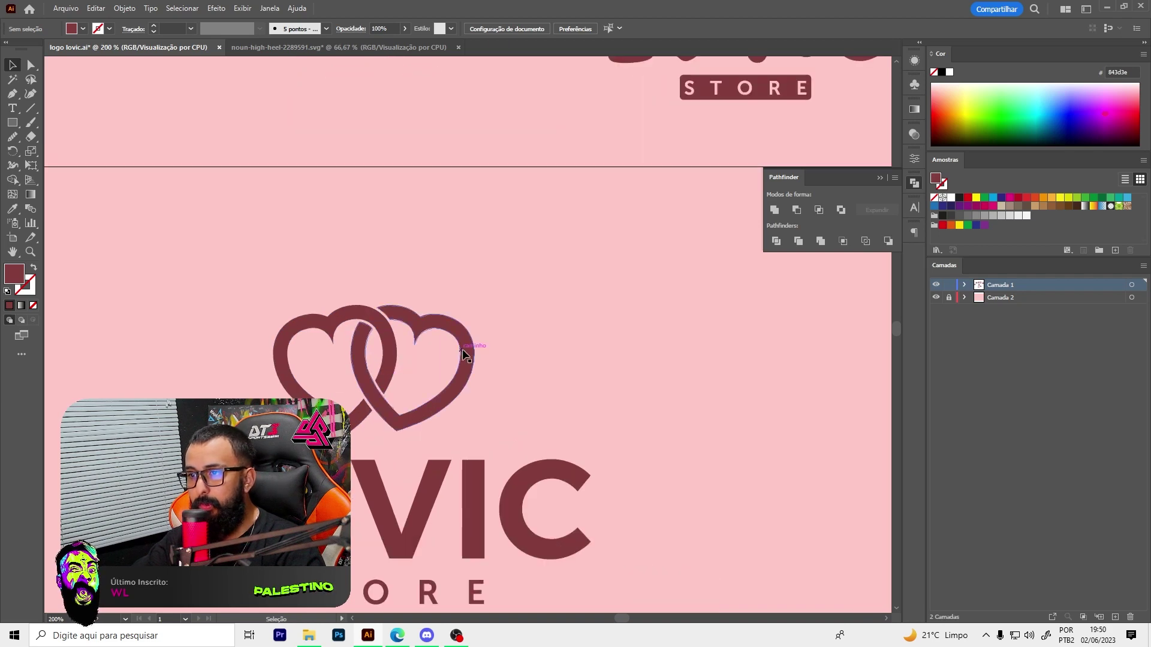
left_click_drag(473, 376, 488, 395)
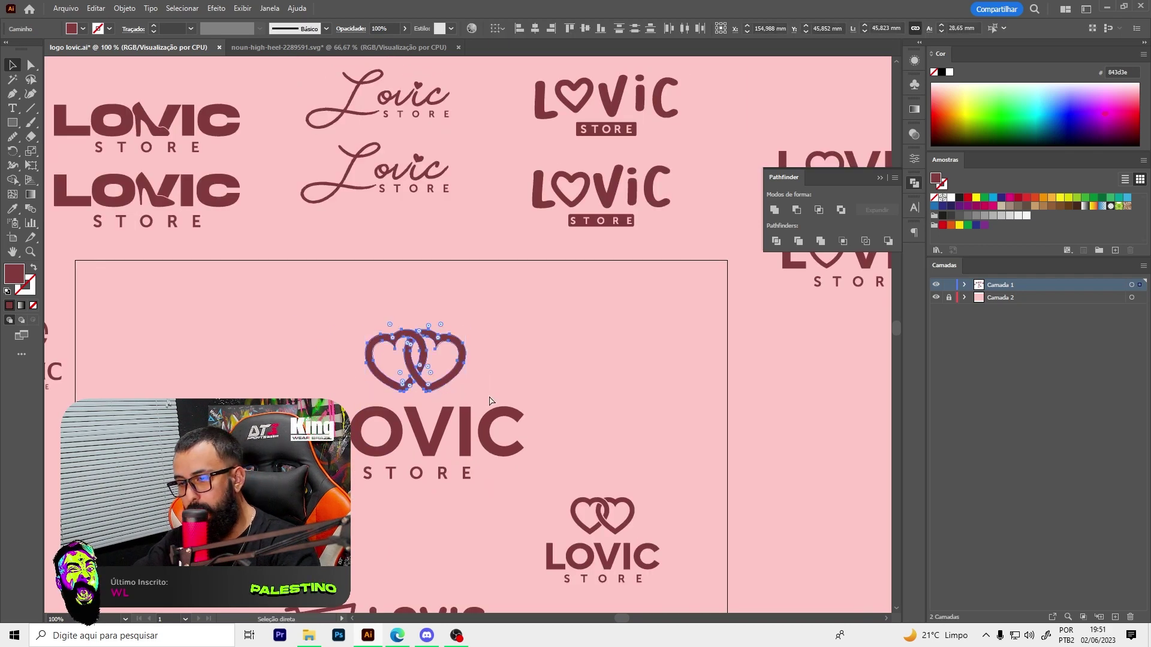
scroll(429, 351, "up", 1)
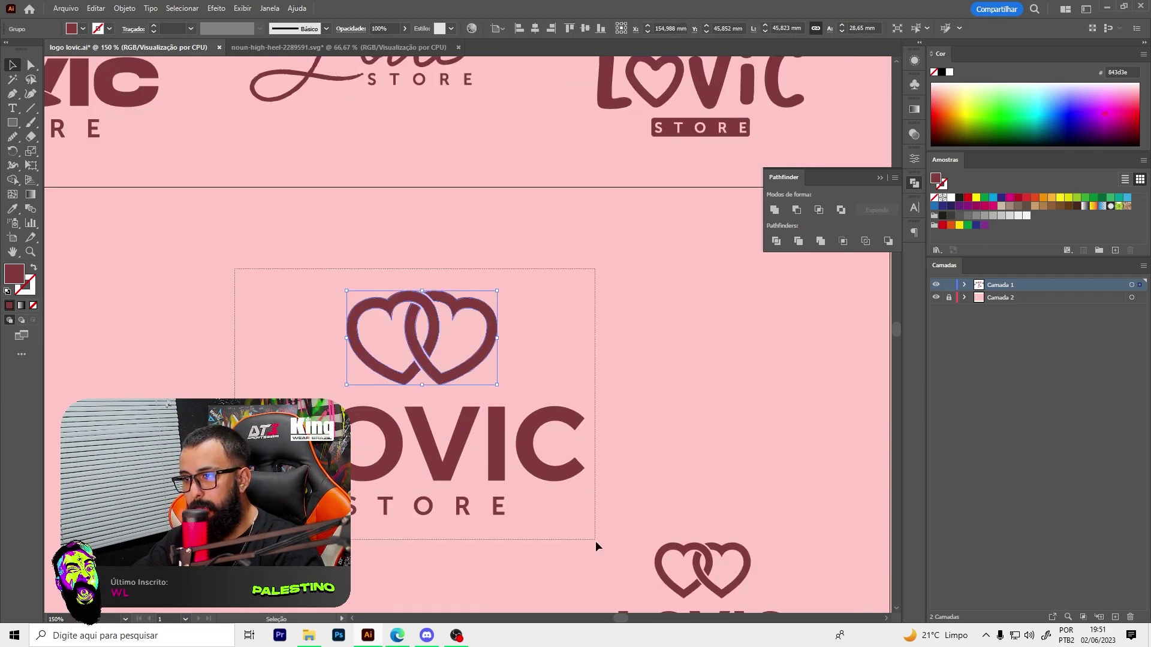
left_click_drag(437, 252, 442, 348)
scroll(442, 348, "down", 2)
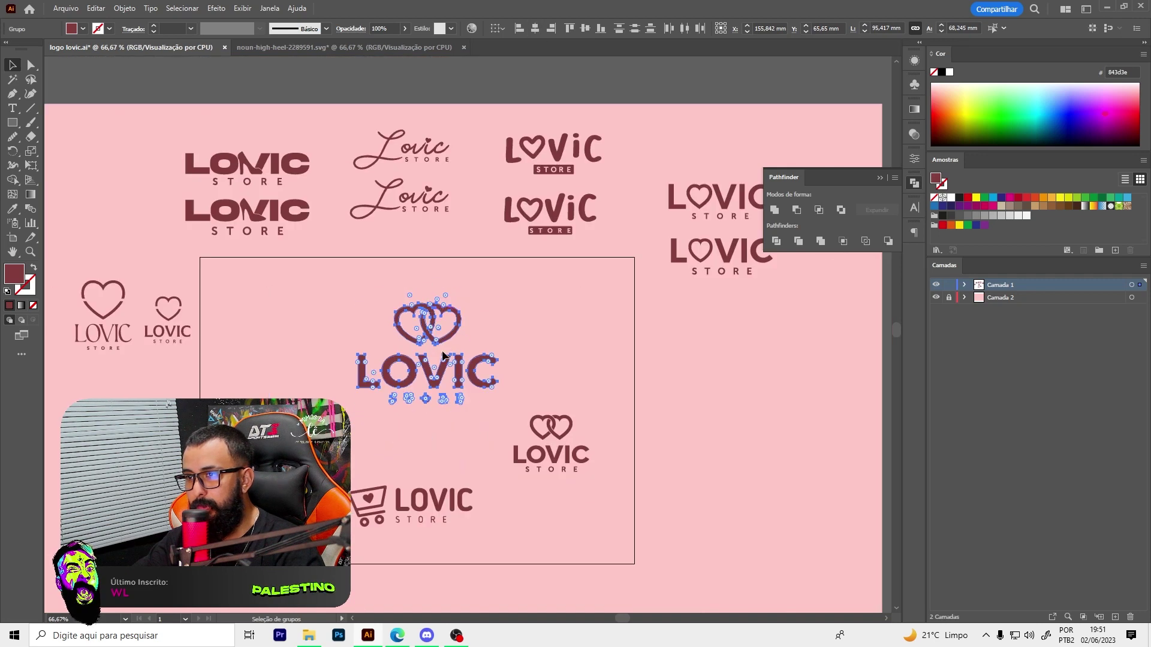
key("v")
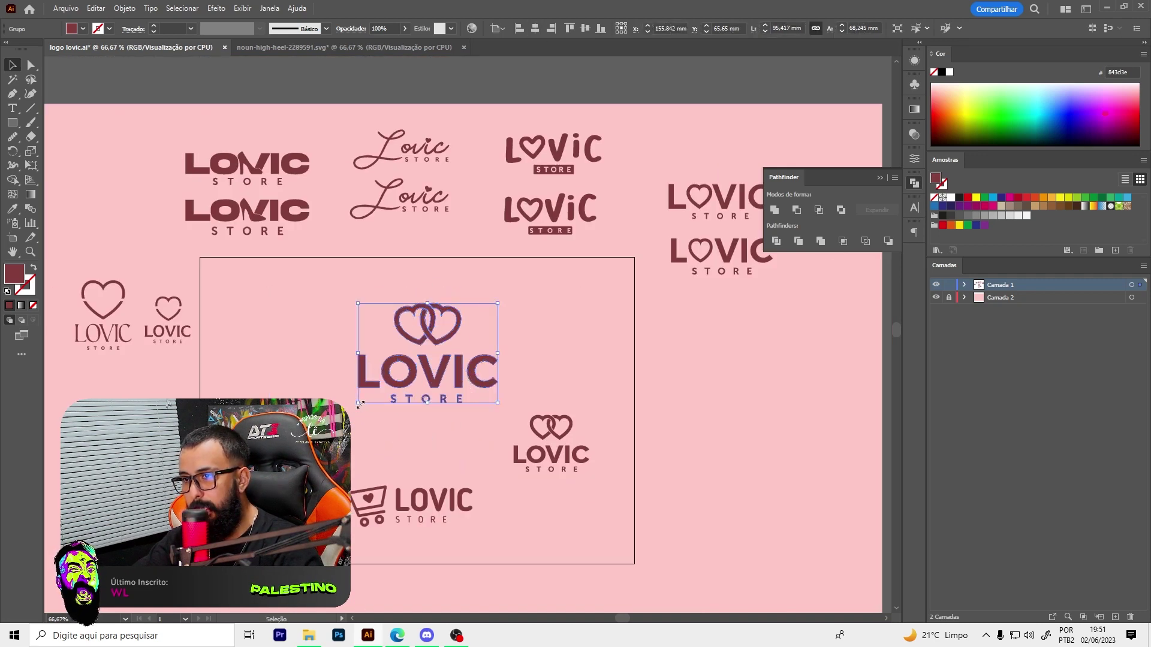
left_click_drag(358, 403, 424, 360)
scroll(573, 425, "up", 1)
mouse_move(447, 317)
left_mouse_down()
mouse_move(579, 369)
mouse_move(580, 392)
left_mouse_up()
scroll(579, 369, "down", 2)
Shift both heart logos further right and bring the cart logo to the artboard centre
scroll(530, 407, "up", 3)
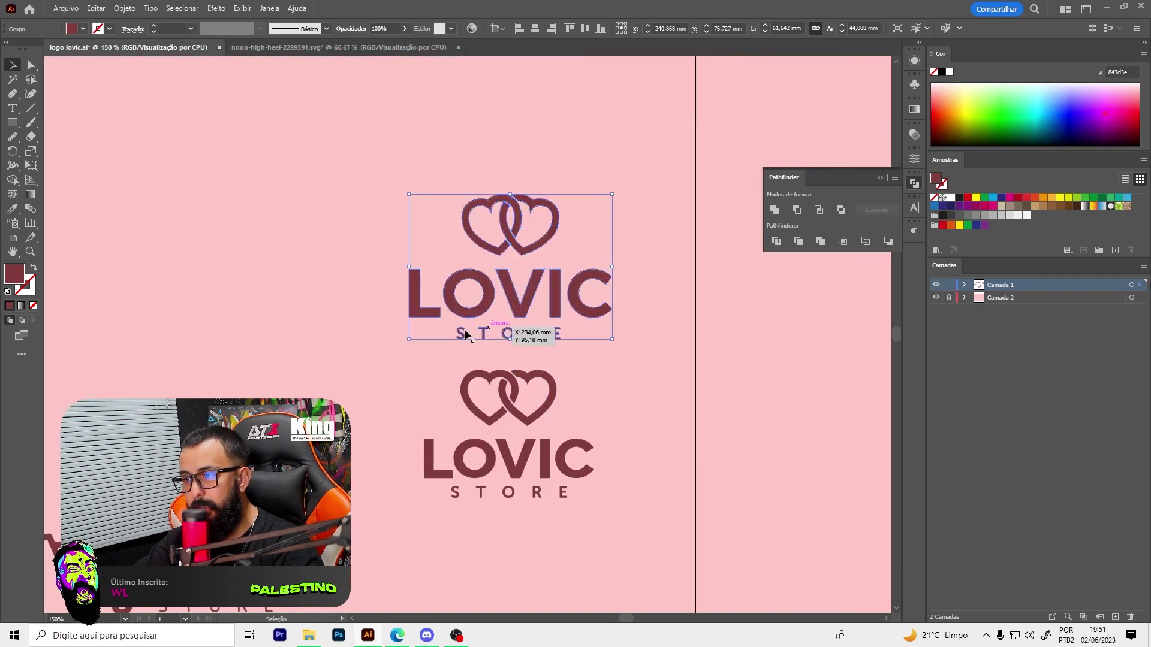
scroll(411, 329, "down", 1)
left_click_drag(398, 245, 544, 437)
left_click_drag(488, 318, 650, 307)
scroll(649, 307, "down", 2)
mouse_move(461, 392)
left_mouse_down()
mouse_move(472, 329)
mouse_move(462, 310)
left_mouse_up()
left_click(448, 354)
scroll(443, 340, "up", 1)
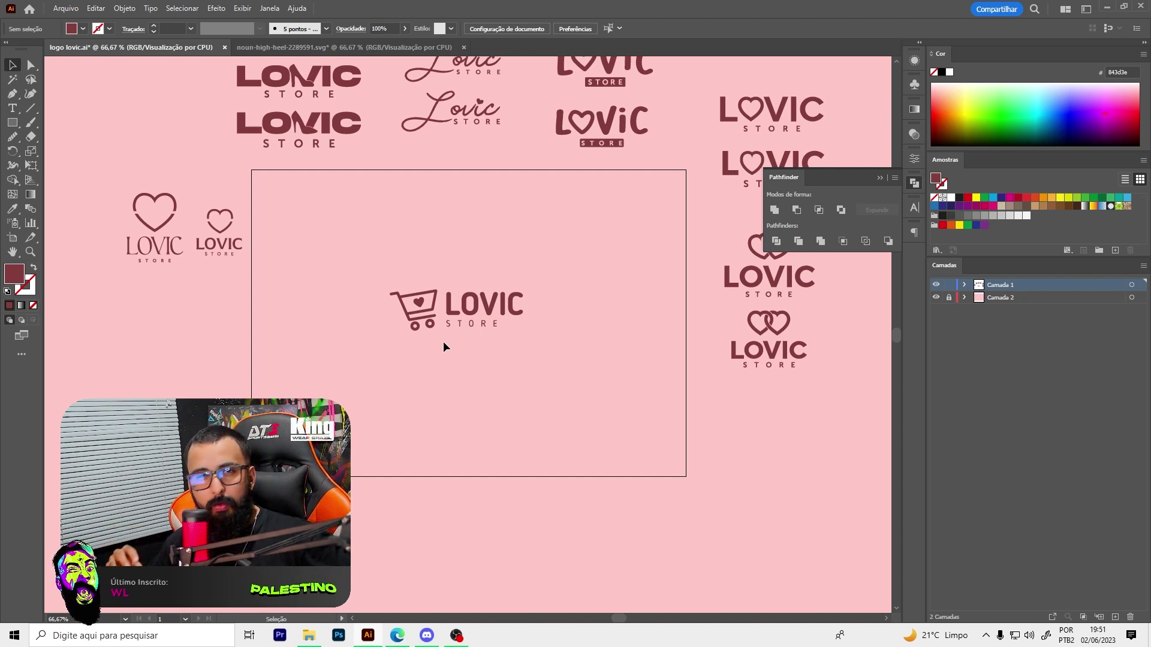
Add LOVIC text below the cart logo in Blogger Sans Bold and enlarge it
scroll(443, 341, "up", 2)
key("t")
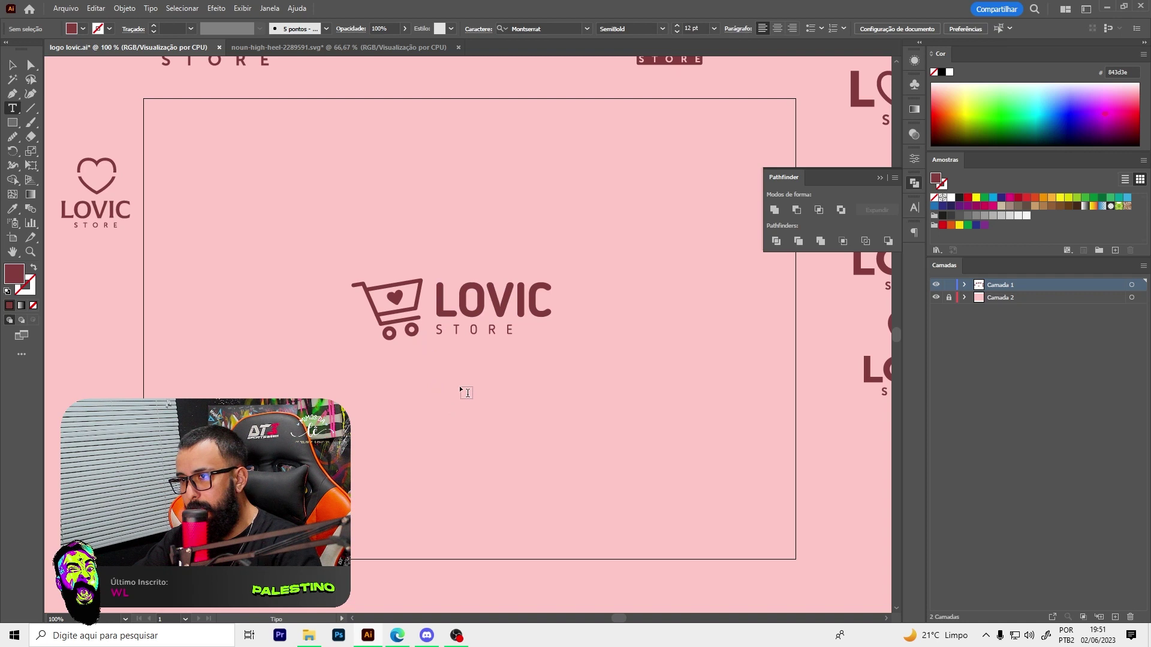
left_click(463, 390)
type("LOVIC")
scroll(437, 412, "up", 2)
key("Escape")
left_click(484, 30)
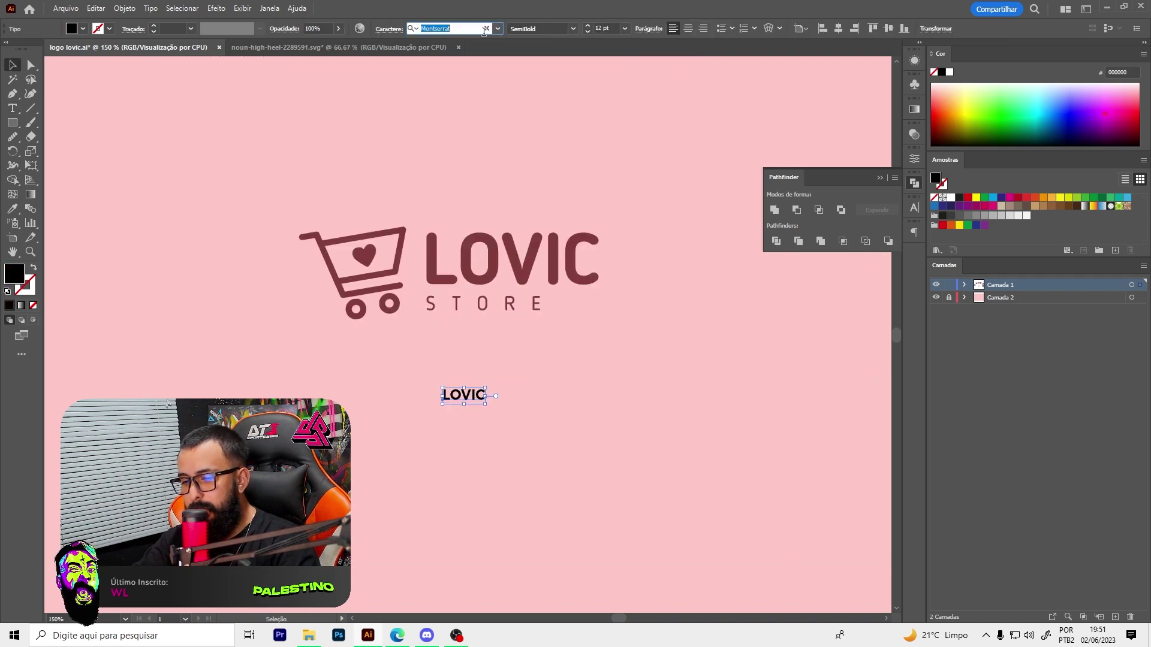
type("BLO")
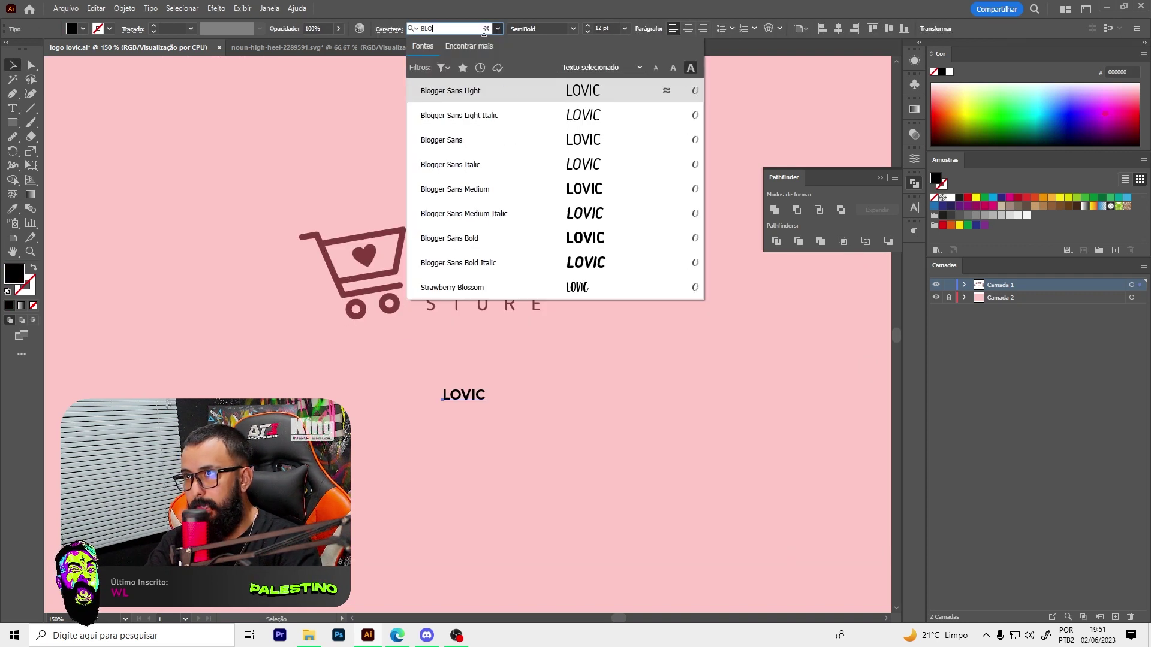
left_click(584, 238)
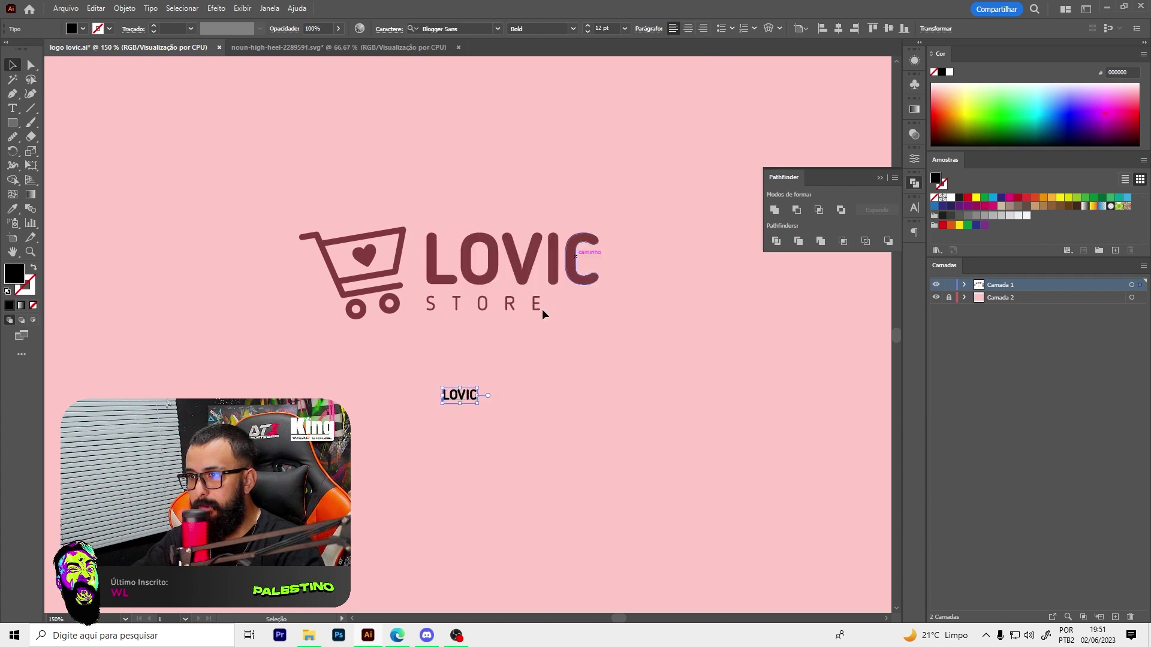
left_click_drag(482, 389, 575, 354)
left_click_drag(480, 378, 484, 372)
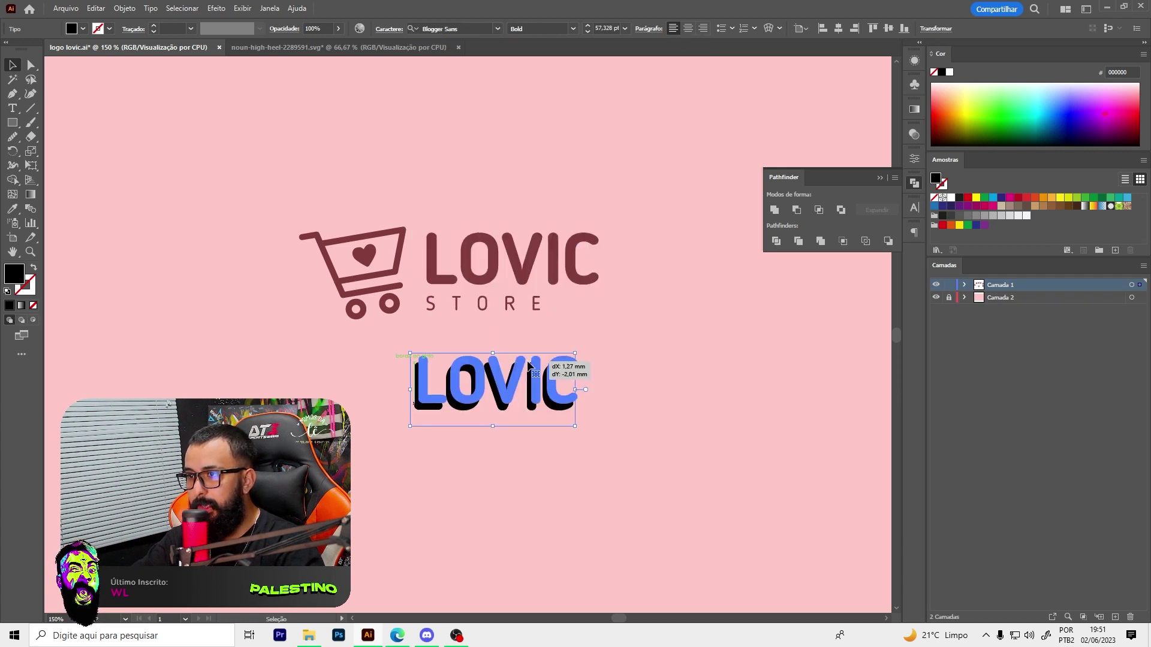
Add STORE in Regular weight just under LOVIC and enlarge it
key("alt+t")
left_click(420, 443)
key("t")
left_click(432, 430)
type("STORE")
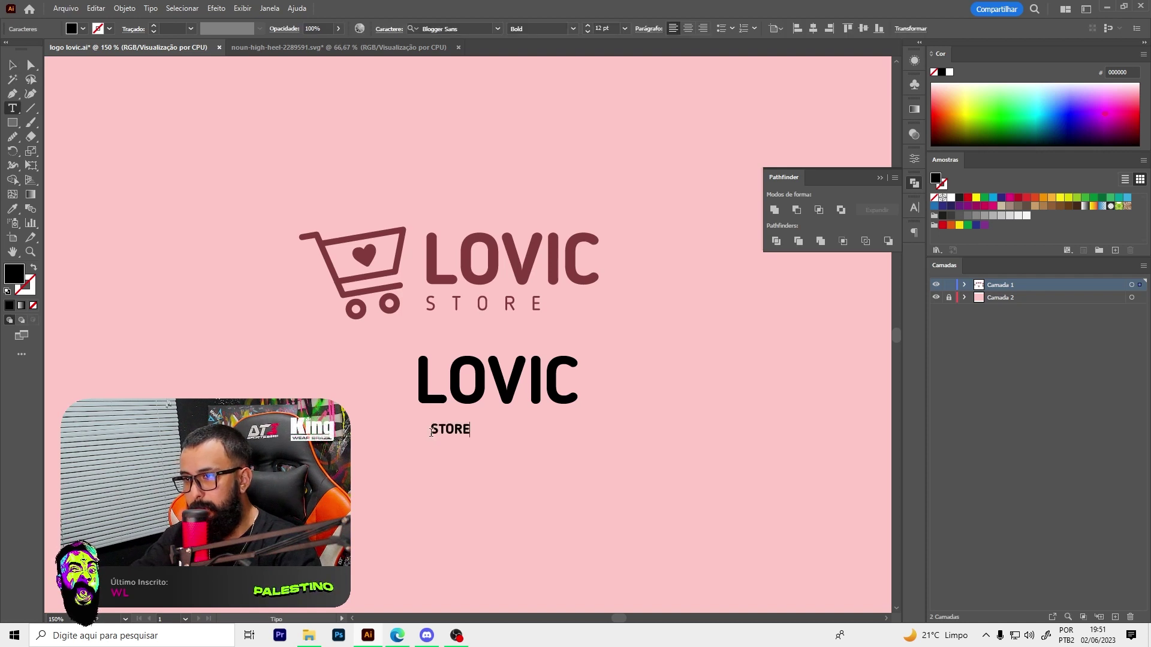
key("Escape")
key("ctrl+plus")
left_click_drag(446, 424, 433, 411)
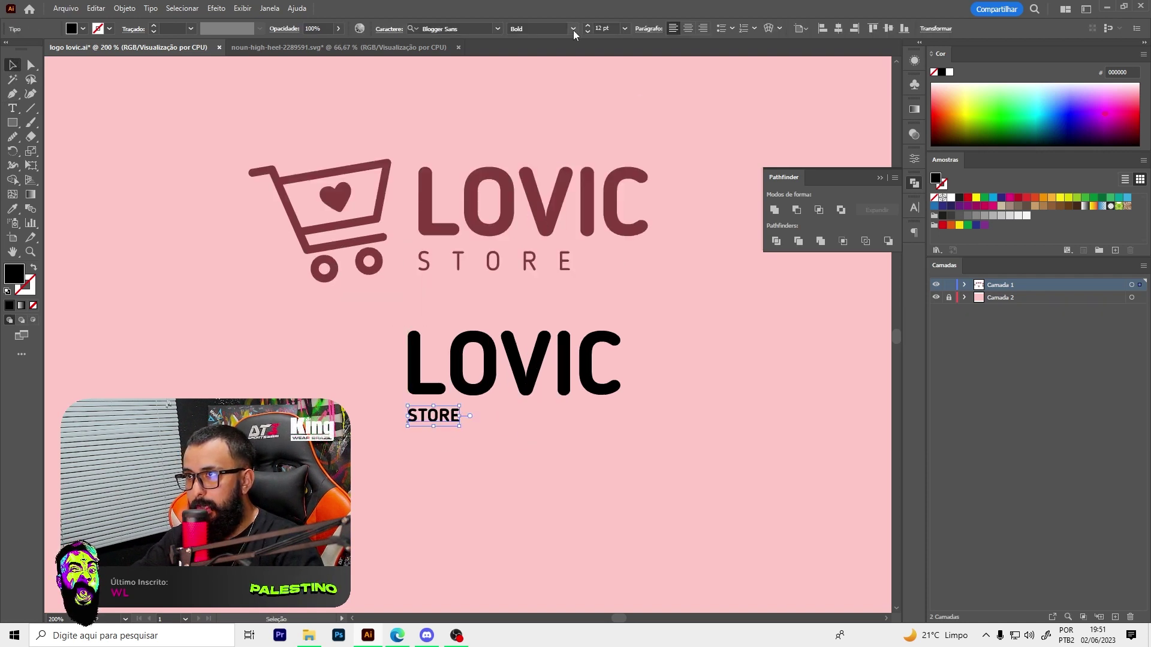
left_click(573, 28)
left_click(530, 97)
left_click(447, 415)
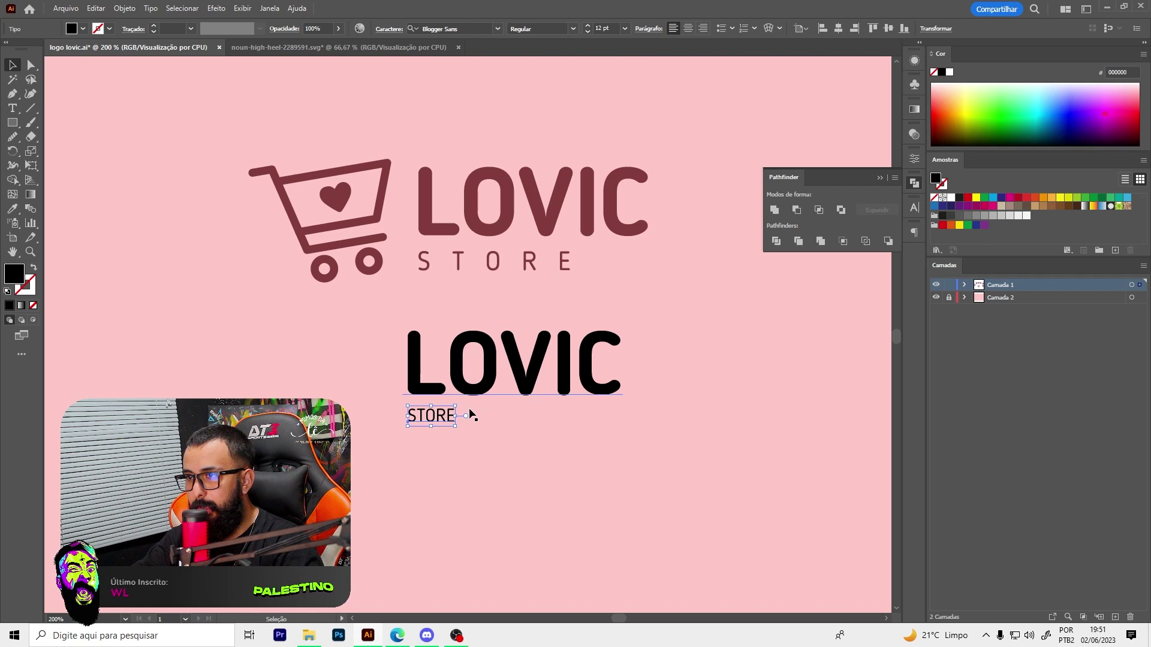
mouse_move(456, 419)
left_mouse_down()
mouse_move(498, 425)
mouse_move(487, 421)
left_mouse_up()
Widen STORE's tracking to 500 and align it under LOVIC
key("ctrl+minus")
left_click(914, 208)
type("500")
key("Return")
left_click(630, 360)
scroll(494, 376, "up", 2)
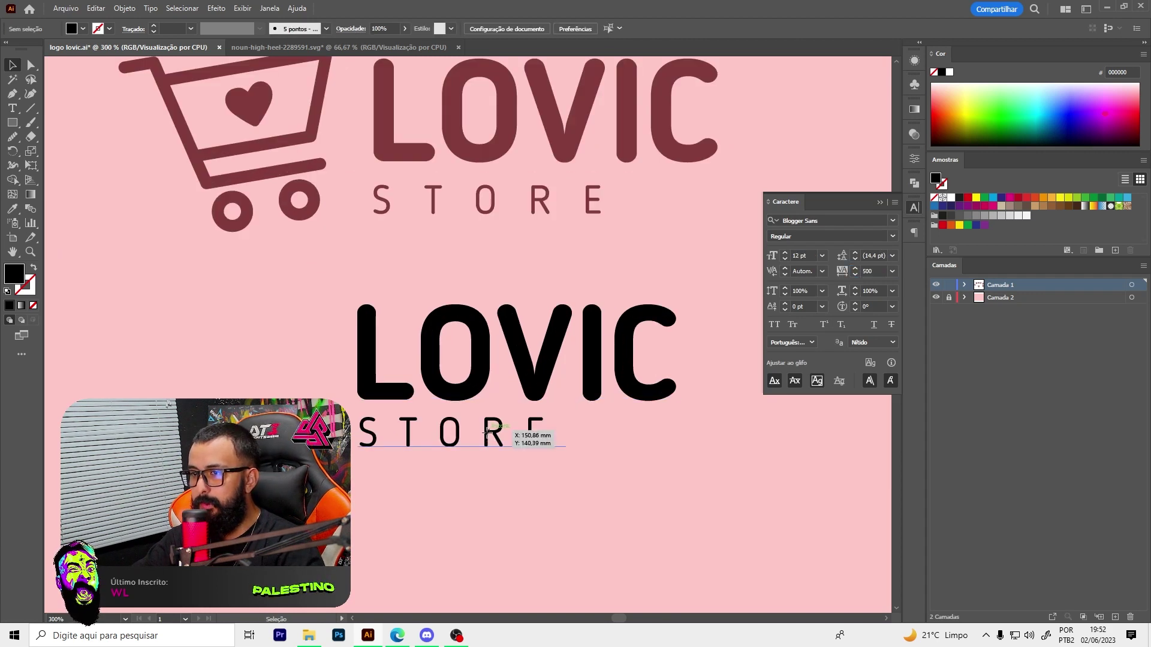
left_click_drag(487, 431, 487, 428)
key("ctrl+minus")
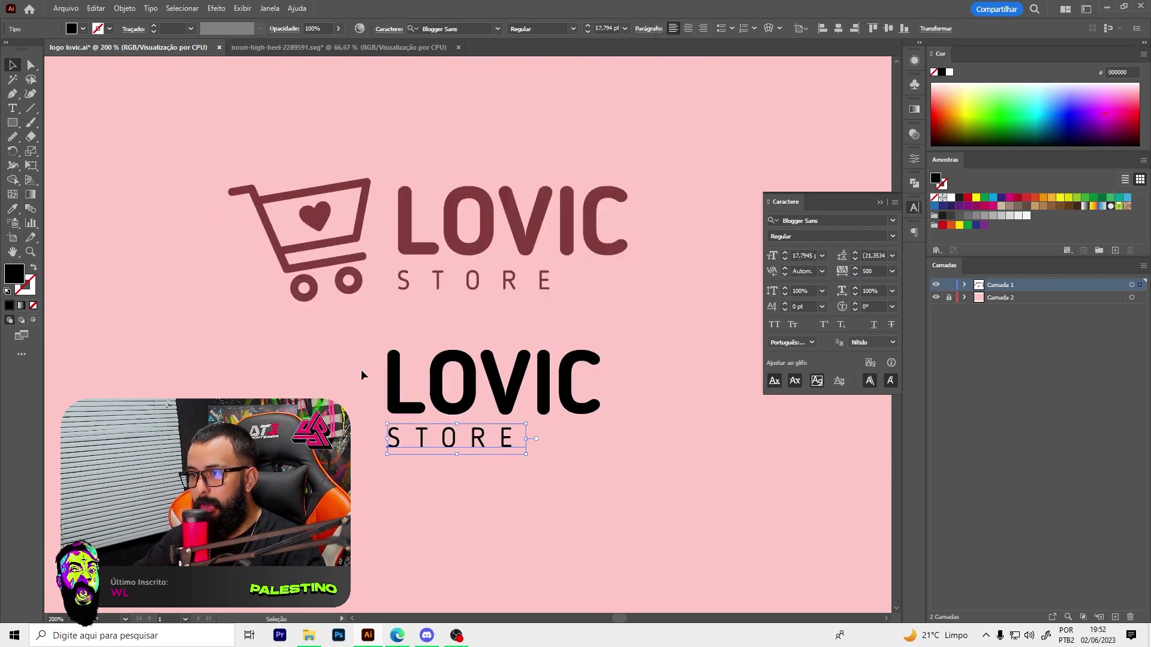
Group LOVIC and STORE, eyedropper the top logo's maroon, and reposition the wordmark
left_click_drag(361, 375, 624, 487)
key("ctrl+g")
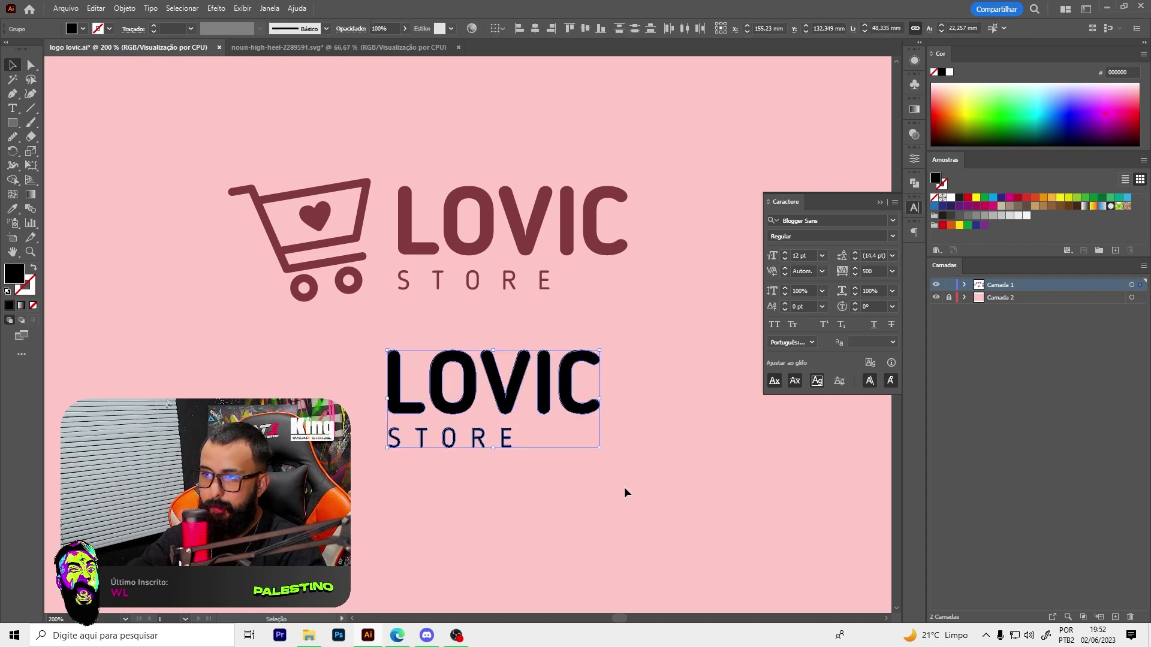
left_click(19, 211)
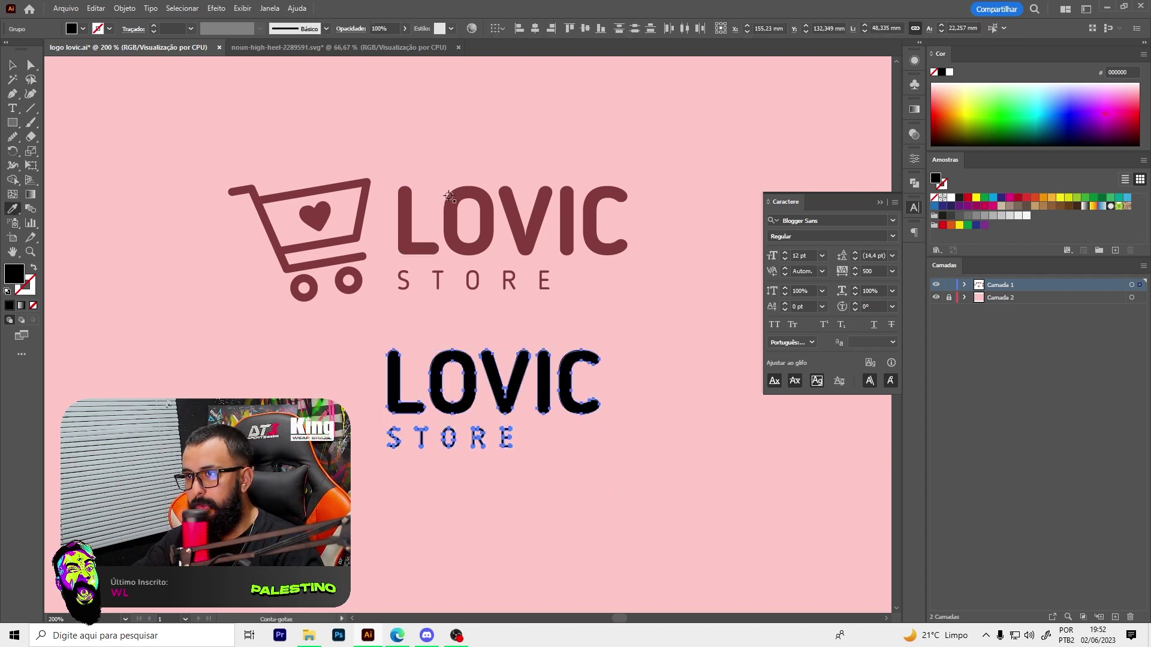
left_click(449, 197)
key("v")
left_click_drag(527, 390, 567, 374)
left_click(368, 354)
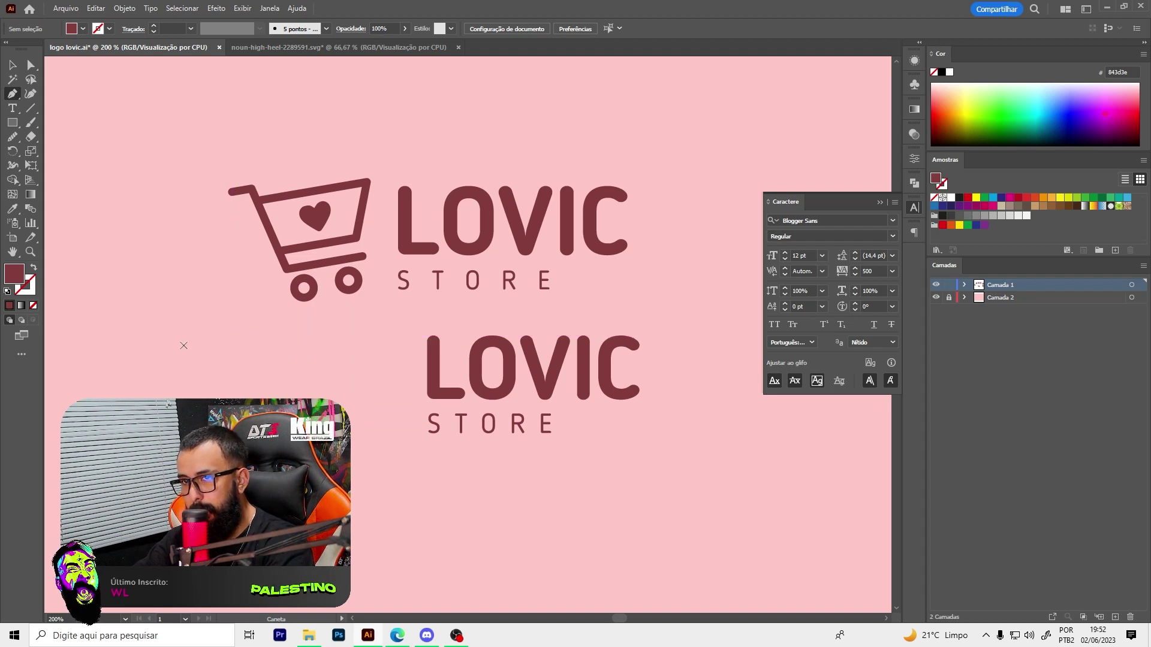
Swap to maroon stroke with no fill and draw the cart handle line
key("shift+x")
left_click_drag(368, 354, 471, 348)
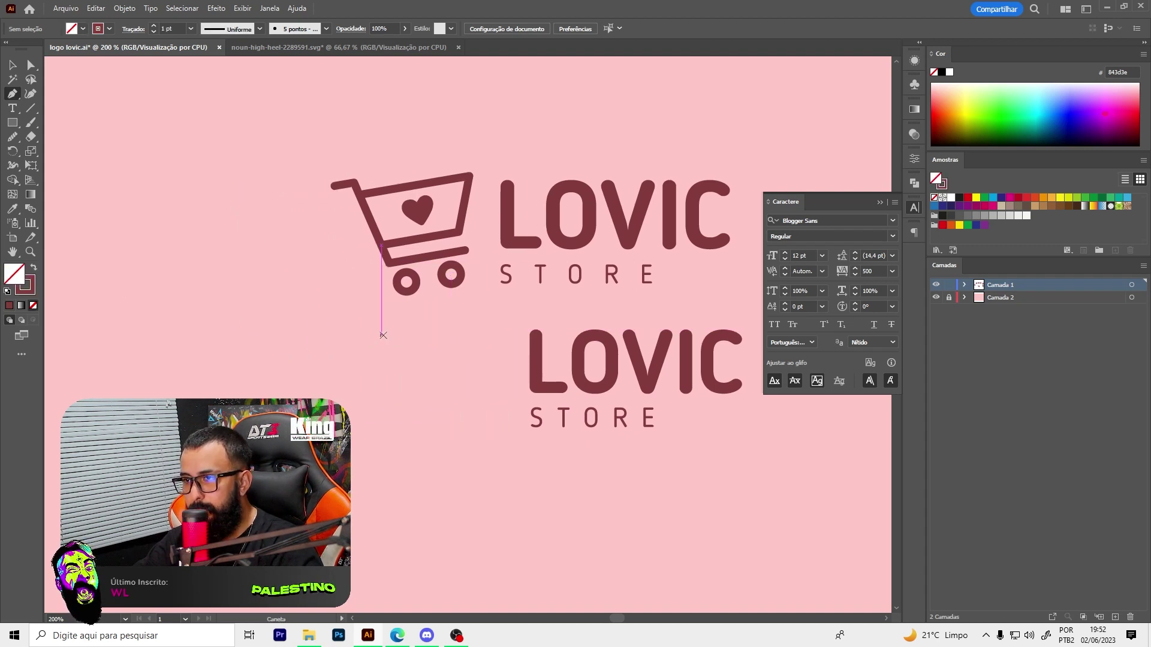
left_click_drag(381, 335, 401, 335)
left_click(401, 335)
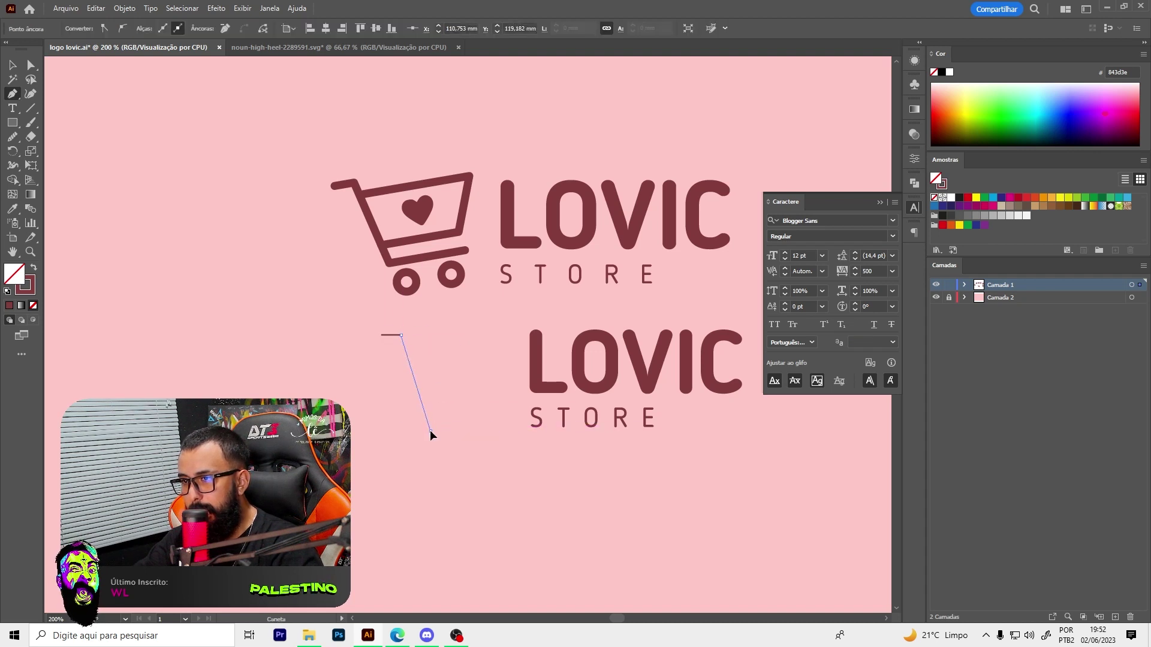
Draw the basket's slanted side and middle line with the Pen, placed left of the wordmark
left_click(521, 430)
key("v")
key("p")
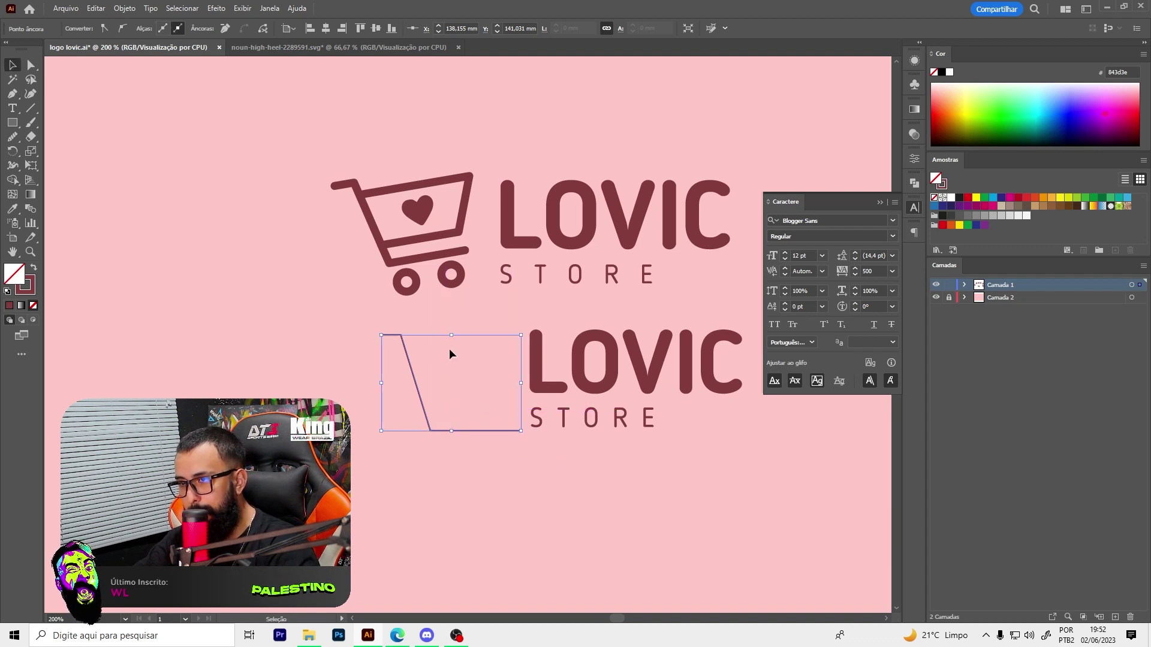
left_click(449, 366, "ctrl")
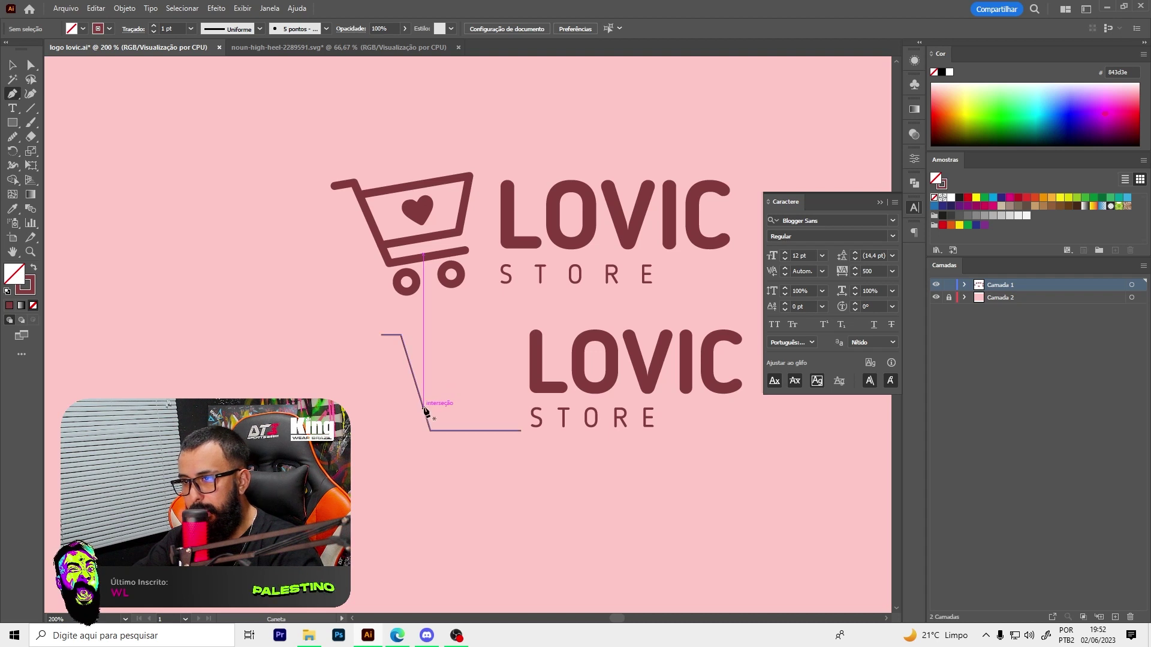
left_click(424, 411)
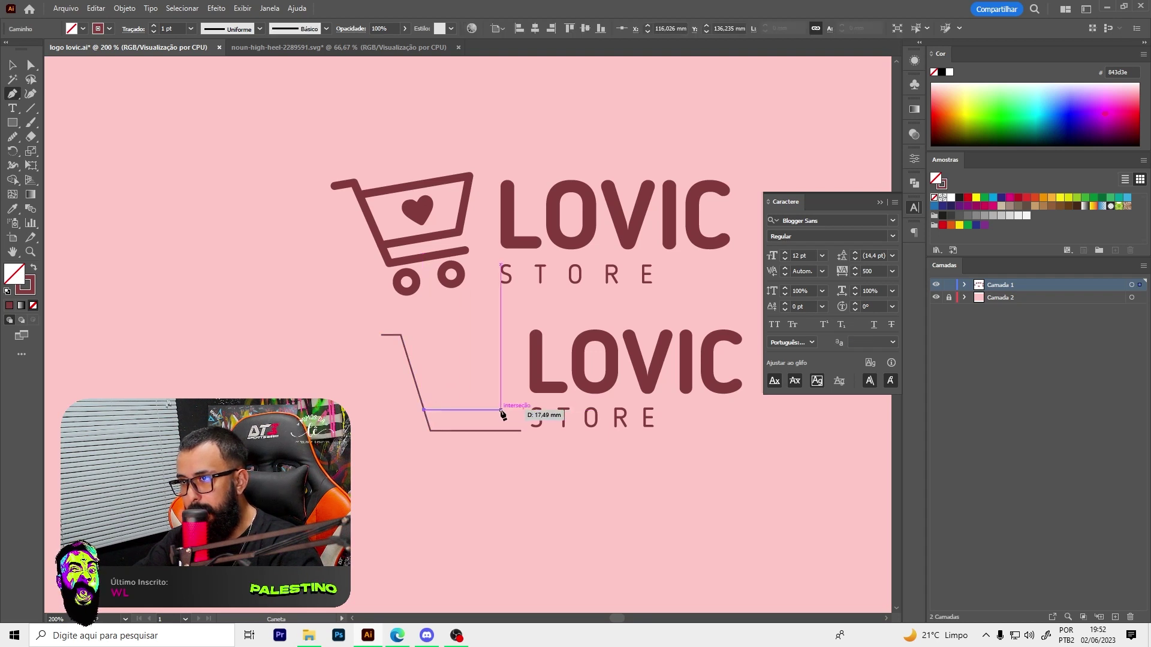
left_click(507, 410)
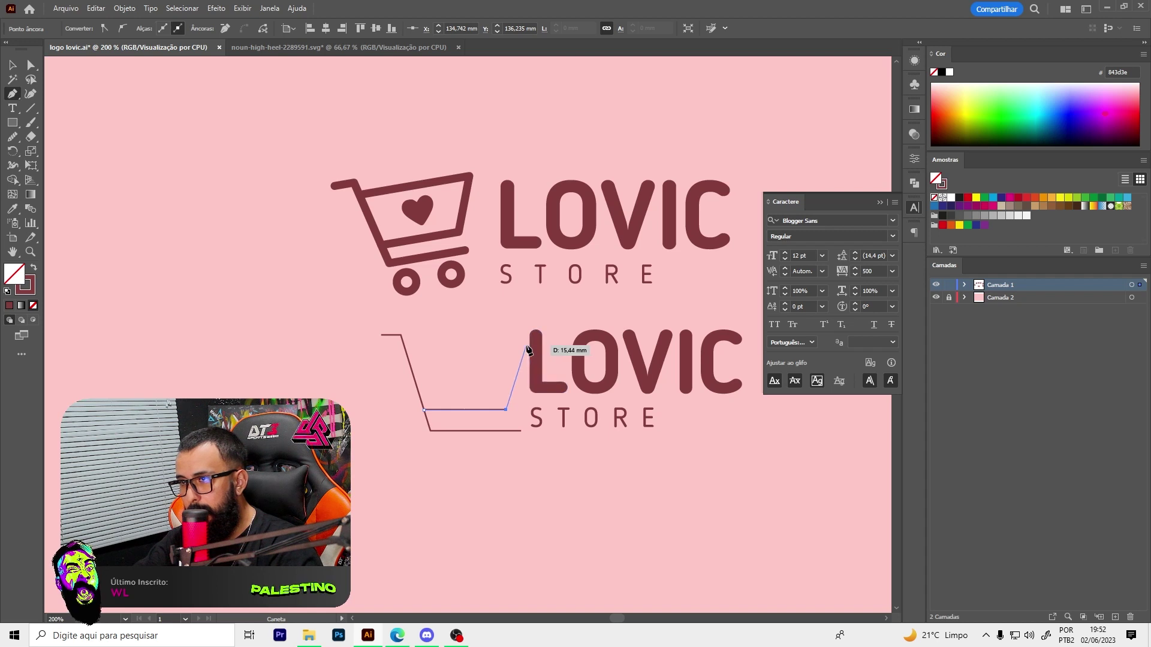
left_click(404, 346)
key("v")
left_click_drag(448, 413, 396, 404)
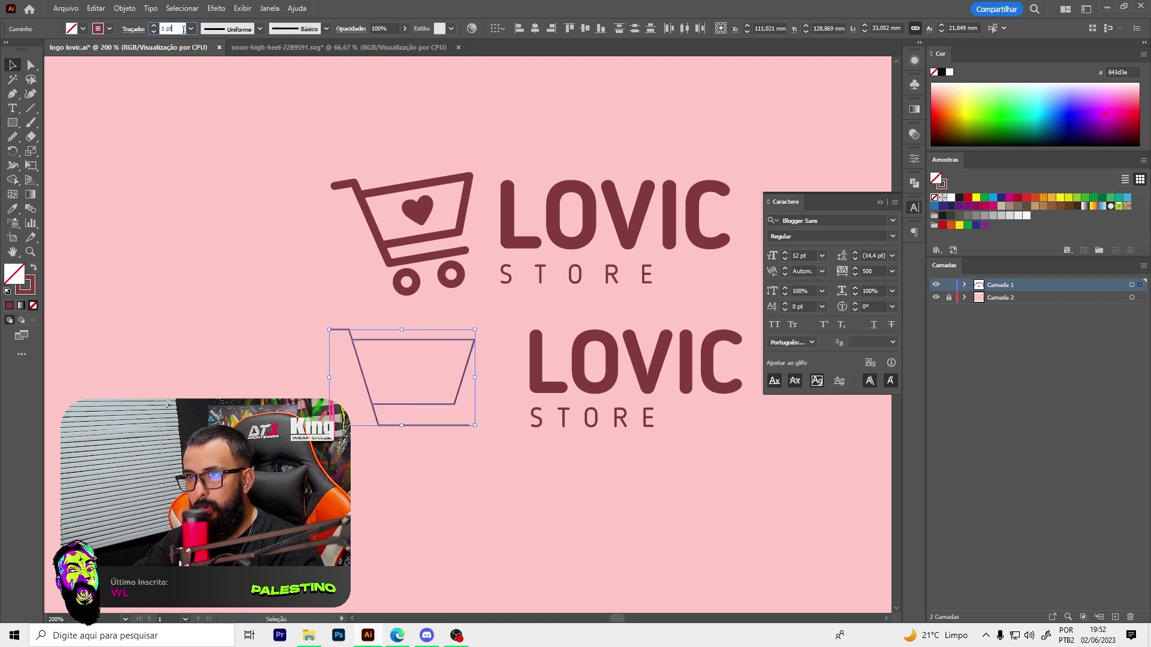
Set the cart's stroke weight to 5 pt with round caps
type("3")
key("Return")
type("5")
key("Return")
left_click(133, 29)
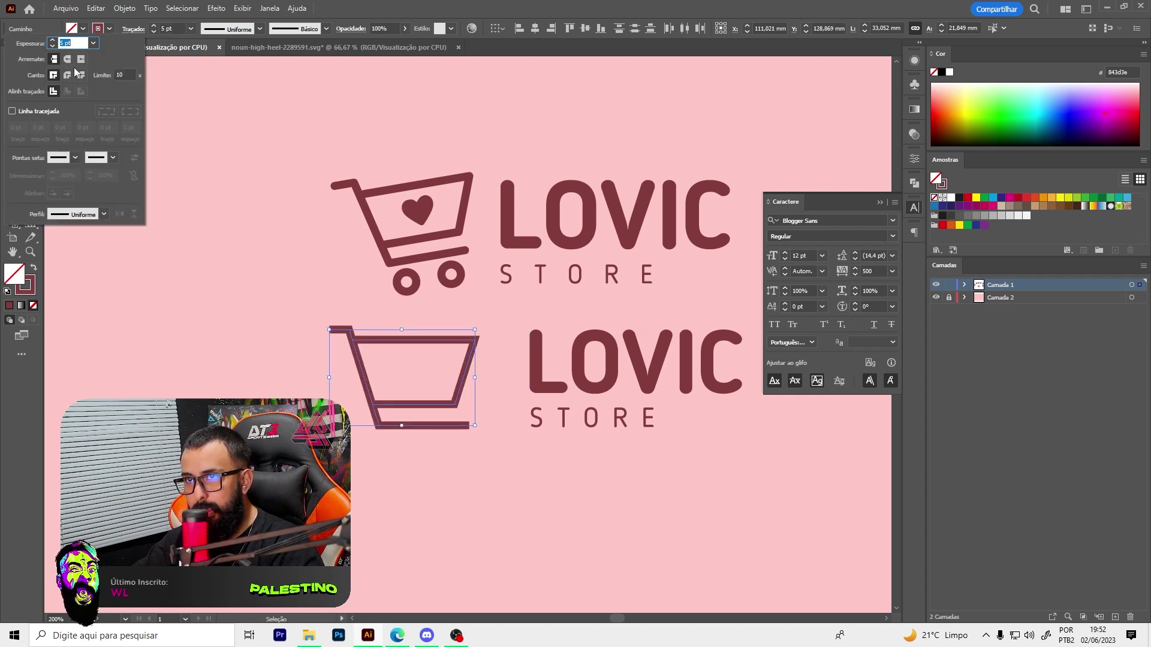
left_click(68, 60)
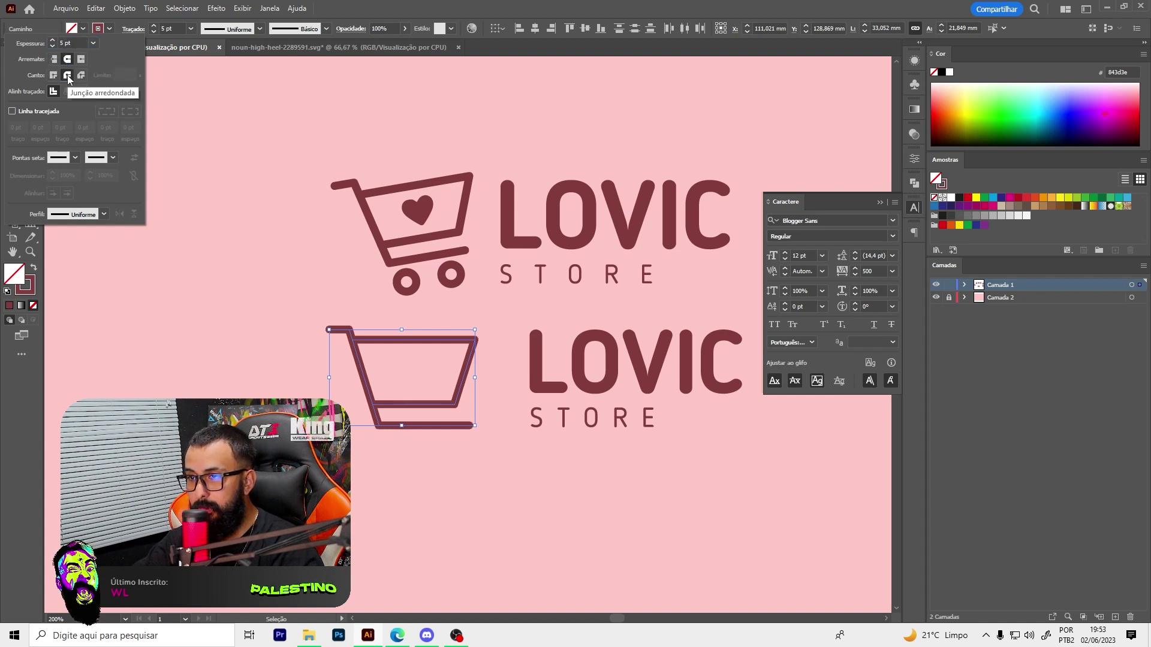
left_click(257, 359)
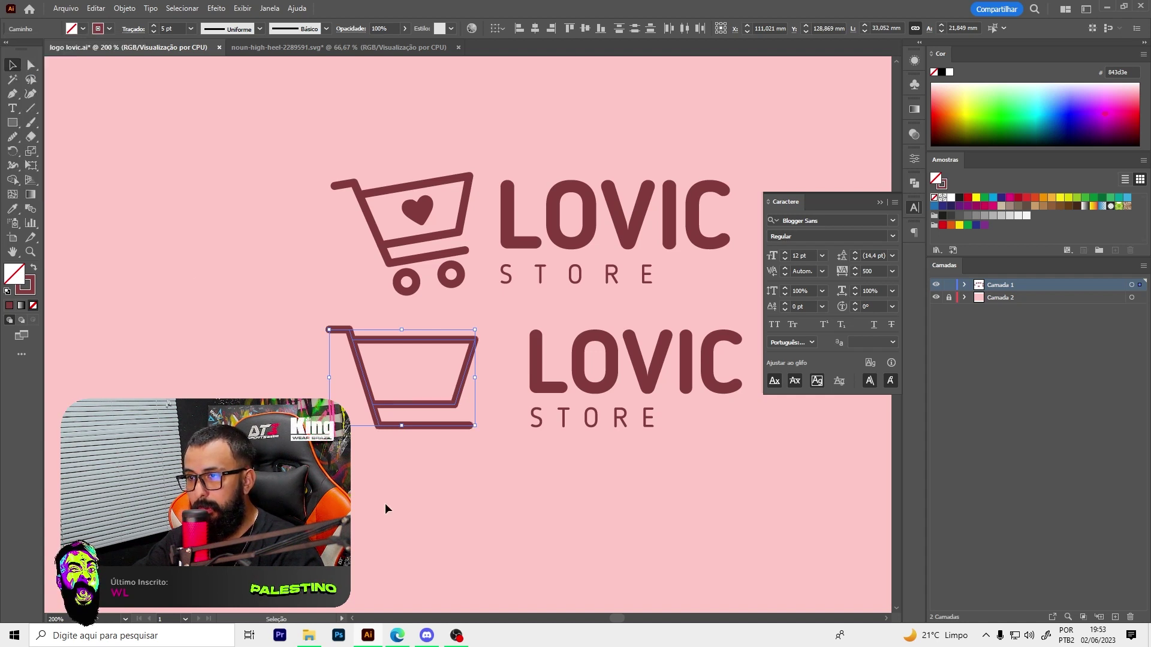
Draw a circular wheel under the basket and duplicate it to the right
left_click(399, 473)
key("l")
scroll(395, 449, "up", 2)
mouse_move(385, 444)
left_mouse_down()
mouse_move(408, 466)
mouse_move(497, 444)
left_mouse_up()
key("v")
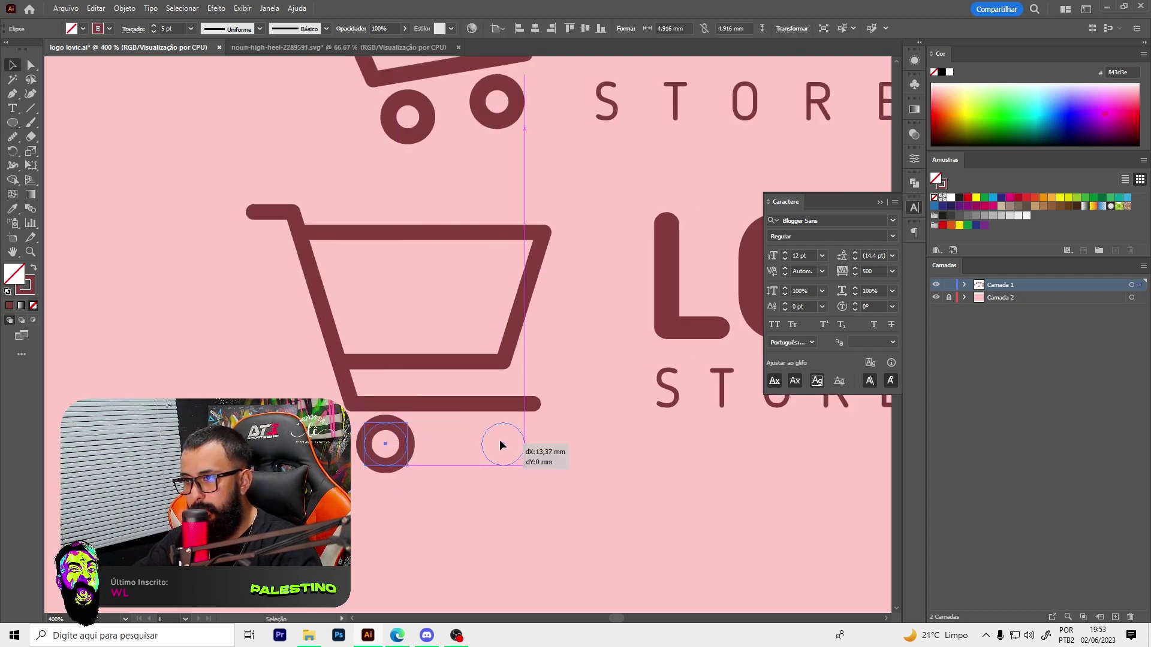
scroll(496, 451, "down", 1)
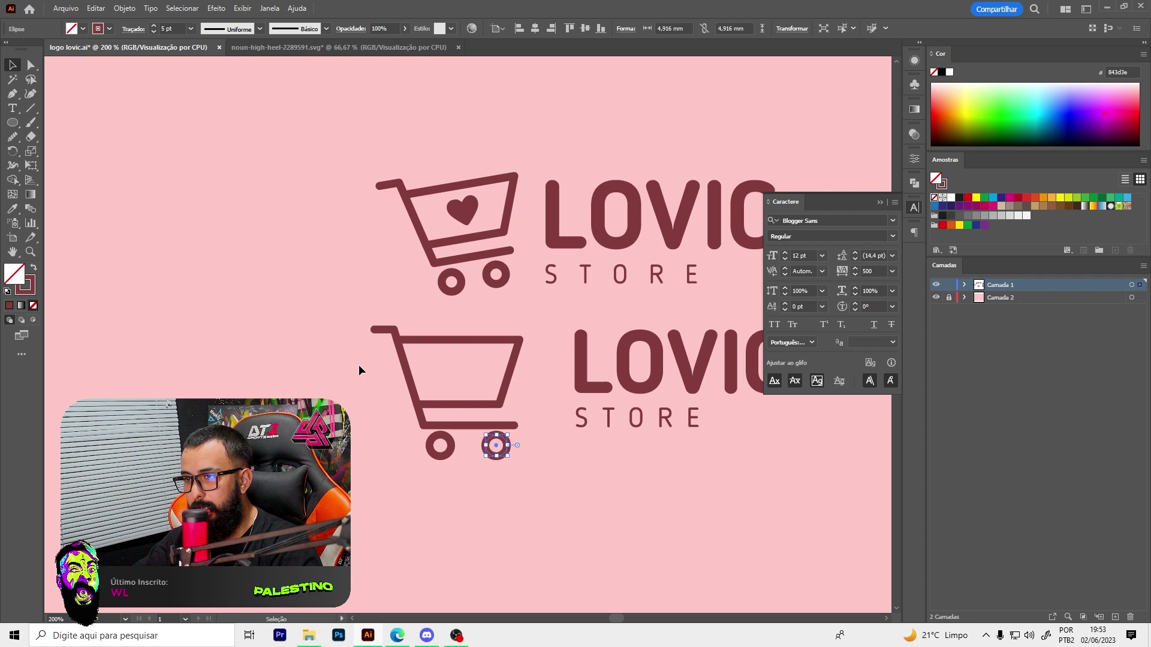
Thicken all of the lower cart's strokes to 6 pt
left_click_drag(356, 348, 539, 496)
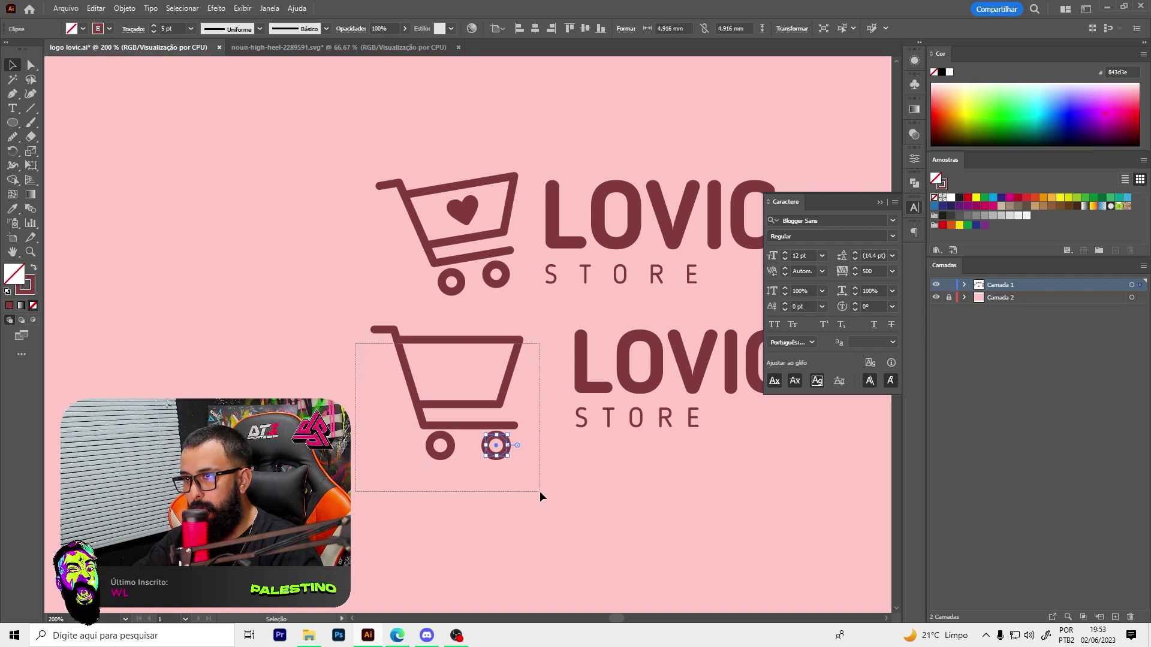
left_click(153, 26)
left_click(429, 476)
scroll(430, 474, "up", 2)
Select the wheels, then group all lower cart pieces together
mouse_move(389, 467)
left_mouse_down()
mouse_move(504, 411)
mouse_move(481, 405)
left_mouse_up()
scroll(489, 399, "up", 2)
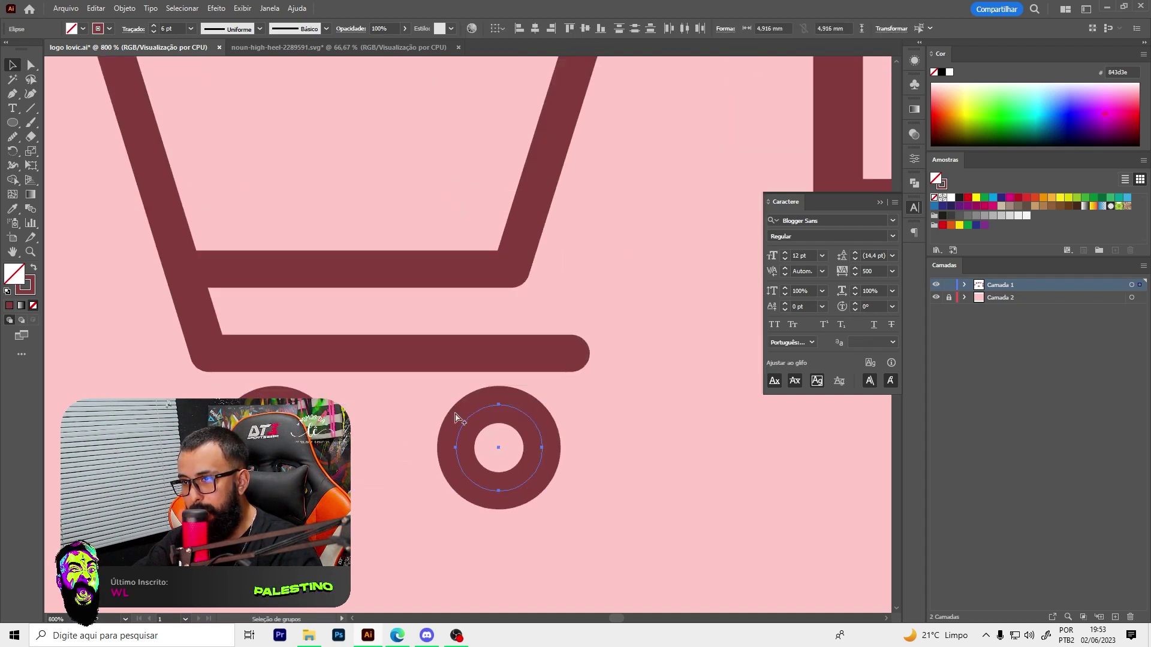
scroll(471, 426, "down", 4)
left_click_drag(308, 309, 514, 467)
key("ctrl+g")
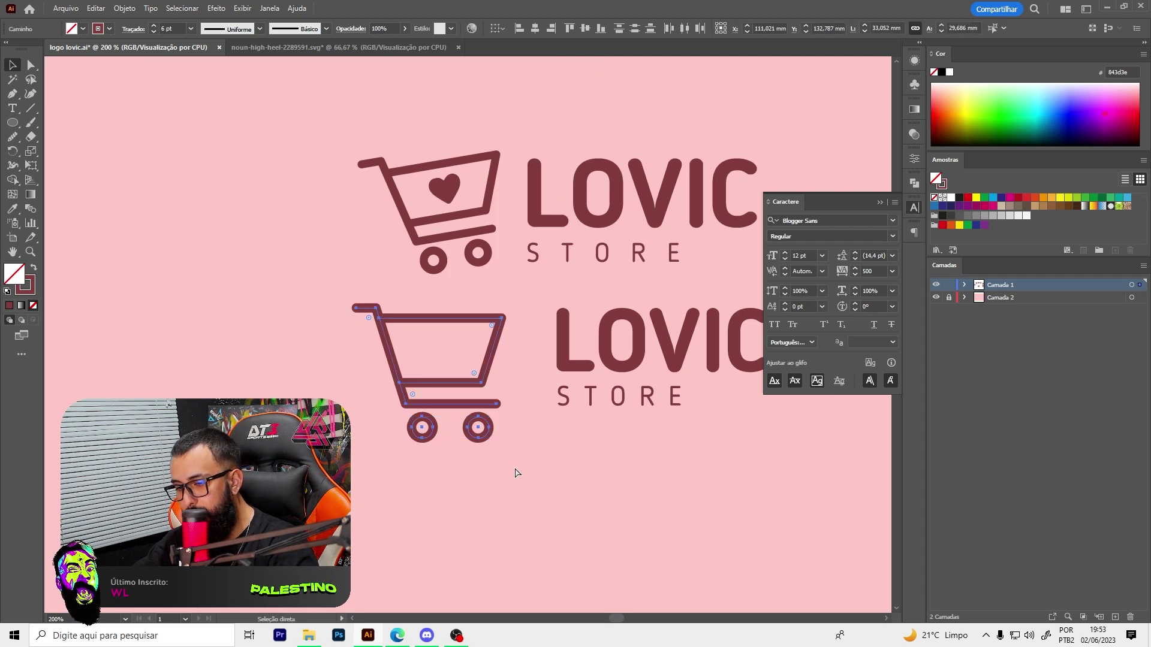
left_click(379, 459)
scroll(379, 459, "down", 3)
scroll(637, 229, "up", 1)
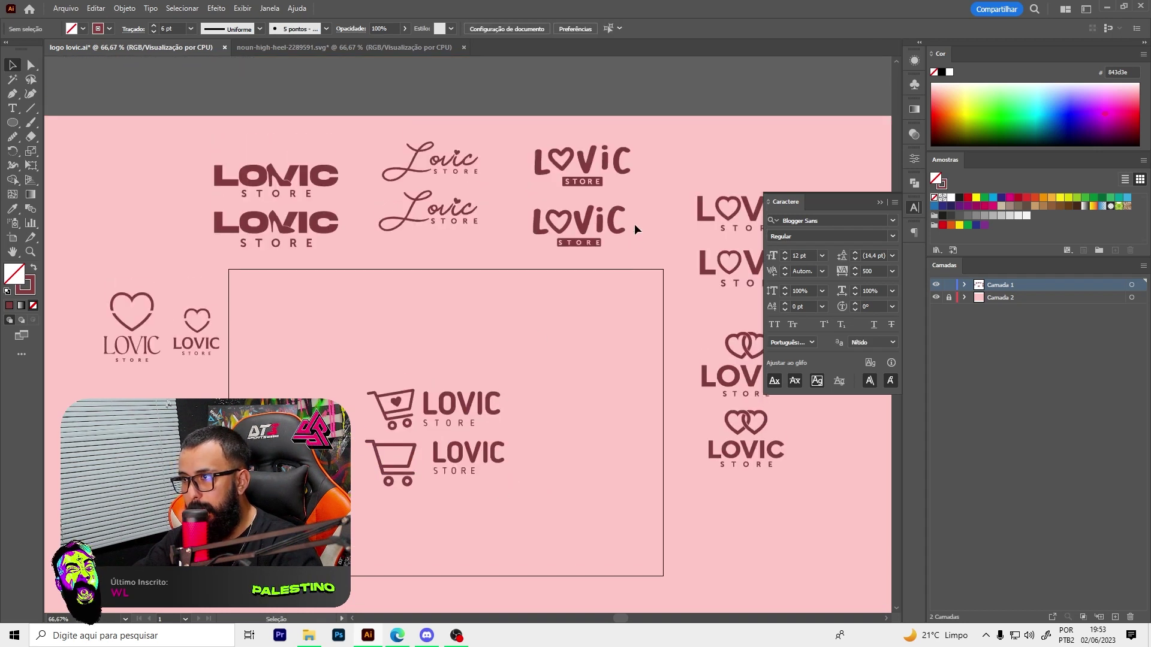
Select the heart in the heart LOVIC logo and bring both cart logos into view
scroll(476, 298, "right", 3)
scroll(471, 293, "left", 3)
mouse_move(471, 293)
left_mouse_down()
mouse_move(513, 341)
mouse_move(407, 330)
left_mouse_up()
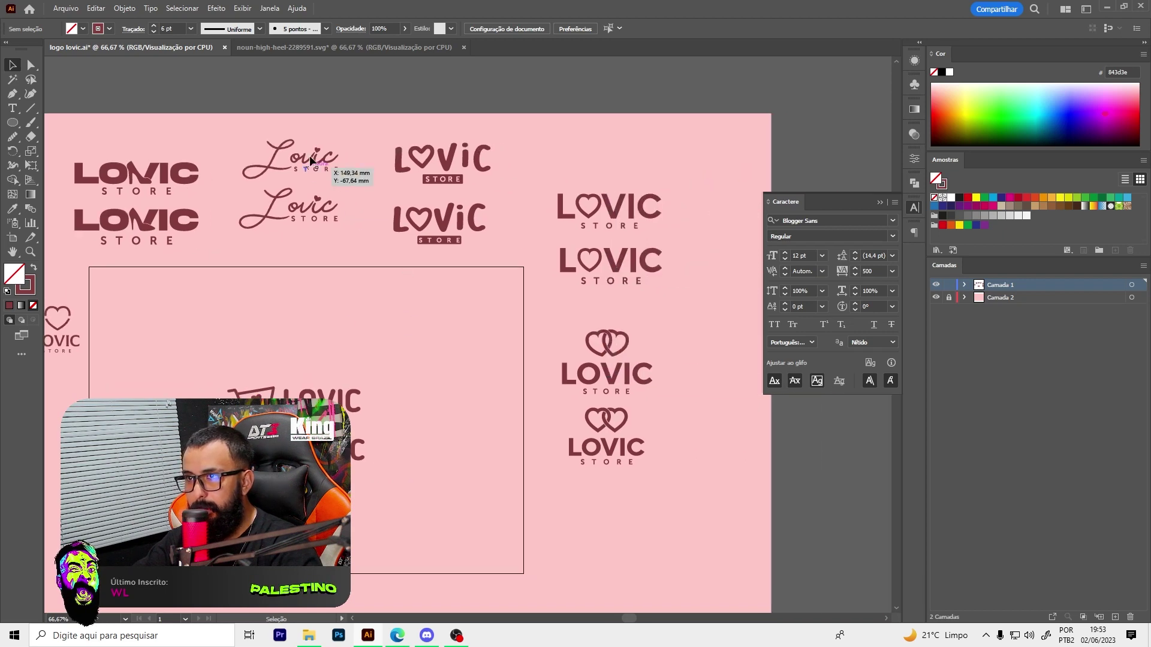
scroll(350, 173, "up", 4)
scroll(349, 174, "up", 3)
scroll(475, 235, "down", 5)
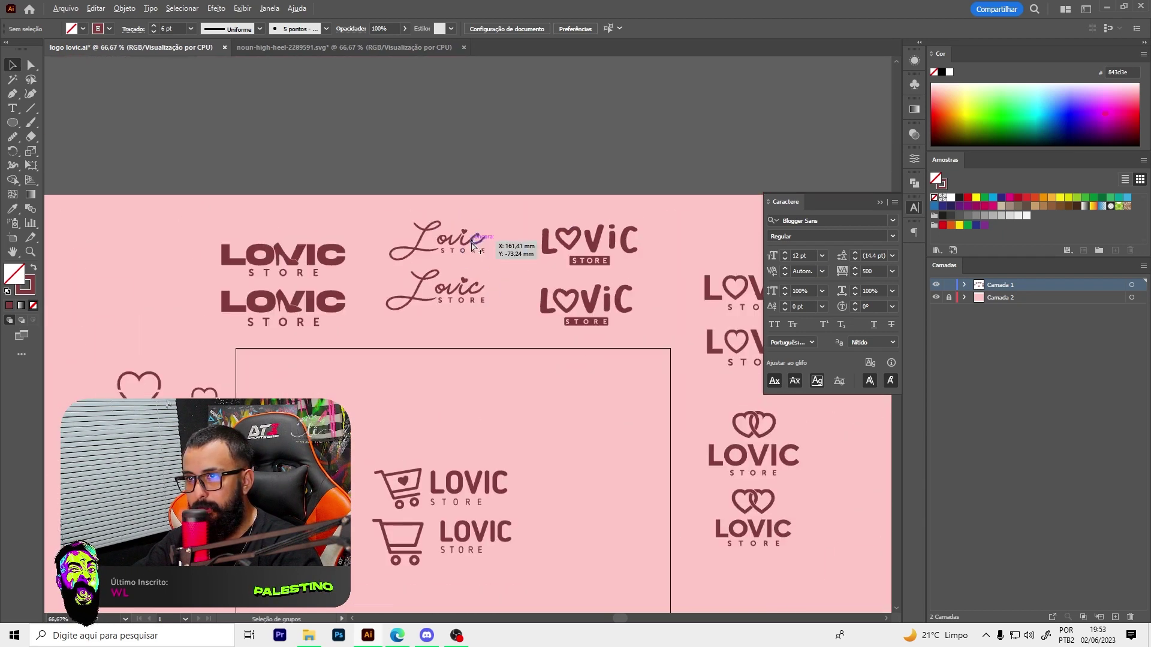
scroll(462, 268, "down", 2)
scroll(601, 388, "up", 3)
scroll(607, 396, "down", 2)
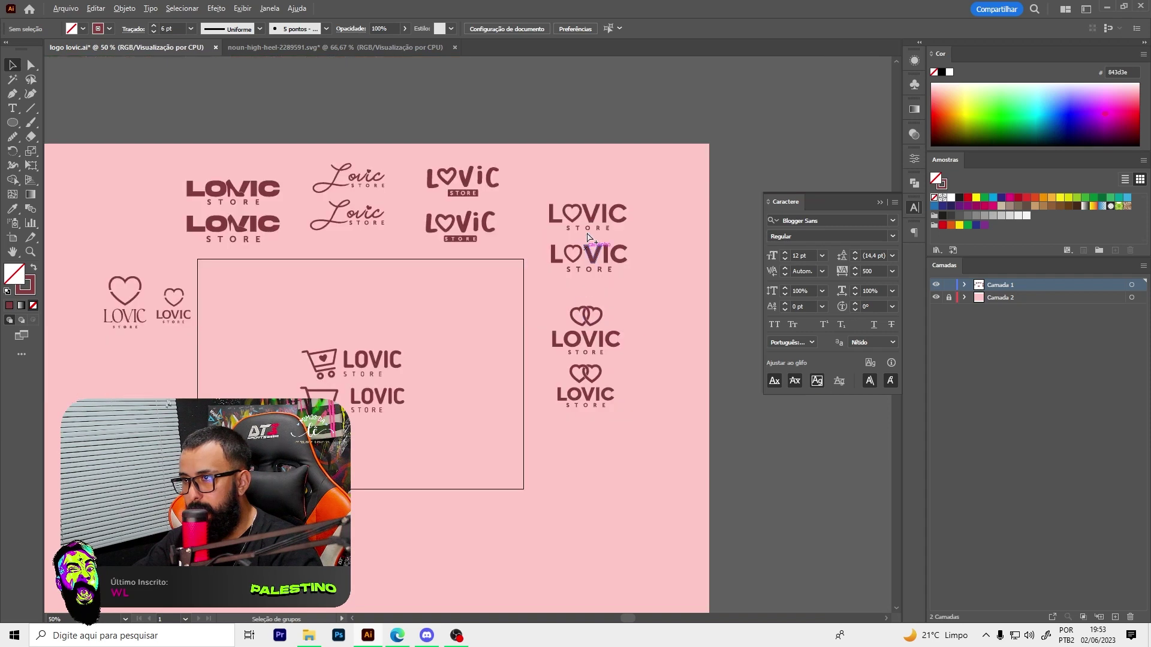
scroll(360, 198, "up", 3)
scroll(536, 298, "down", 1)
scroll(535, 298, "down", 1)
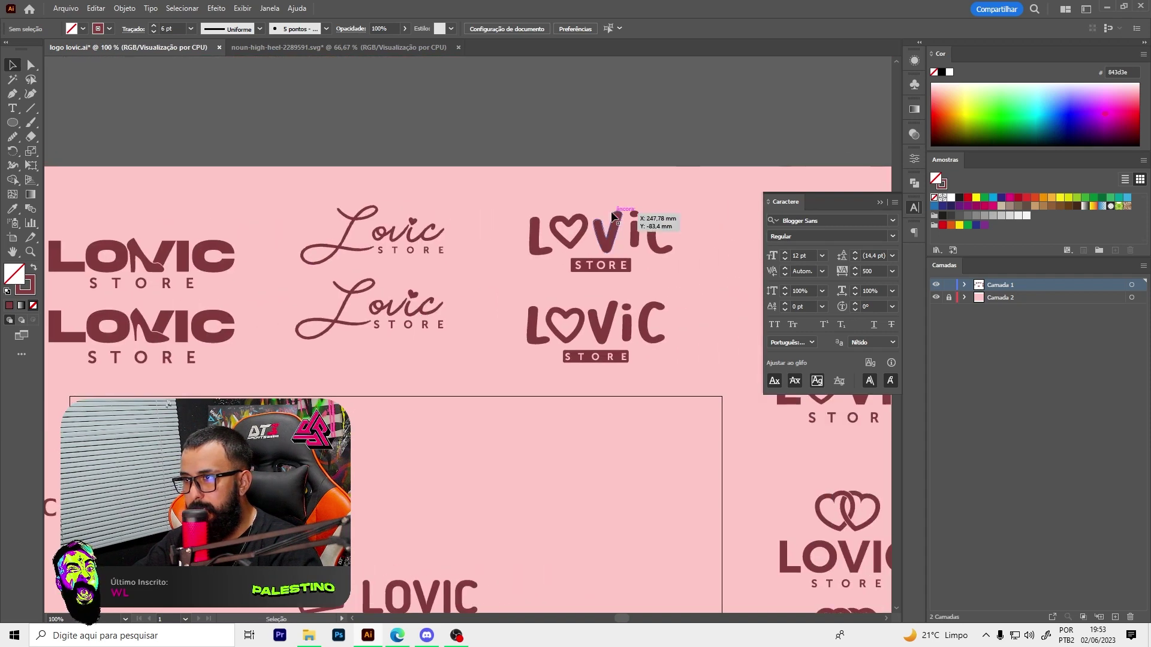
scroll(630, 221, "up", 4)
key("a")
left_click(585, 234)
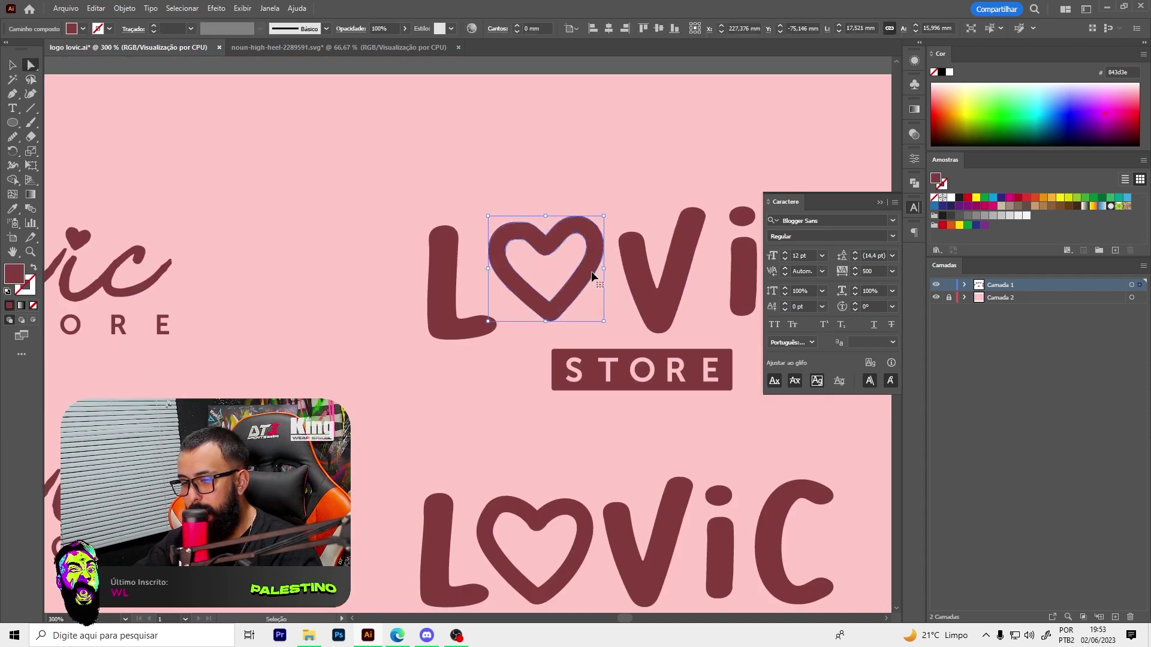
left_click_drag(506, 187, 394, 437)
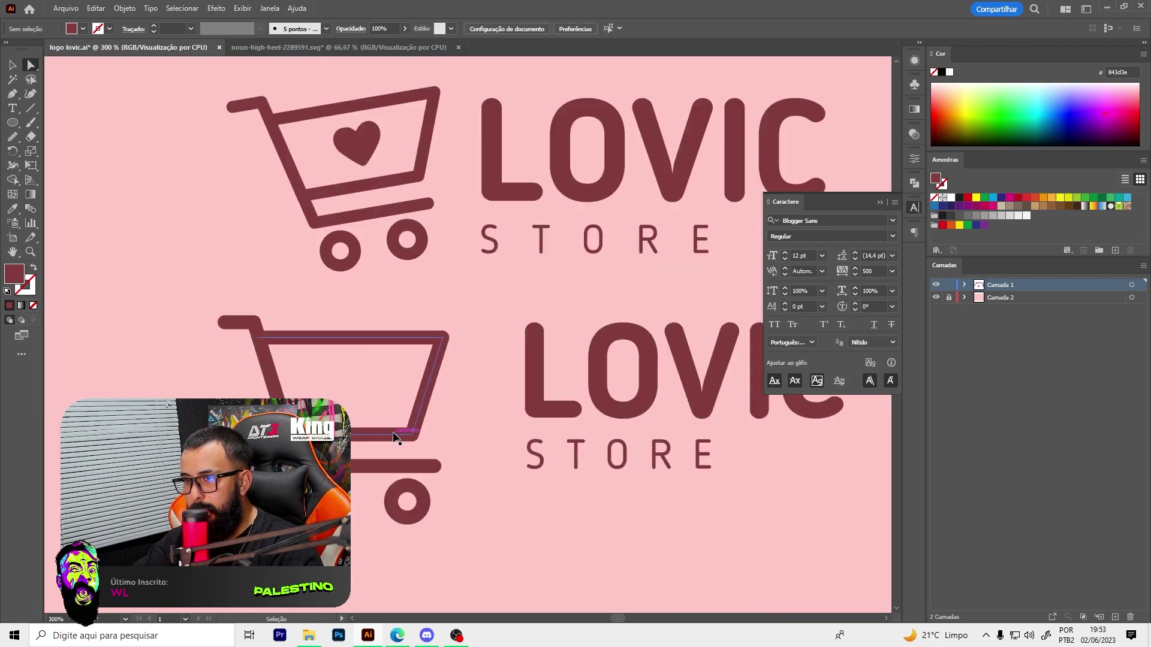
Paste the heart into the lower cart's basket and shrink it to fit
key("ctrl+v")
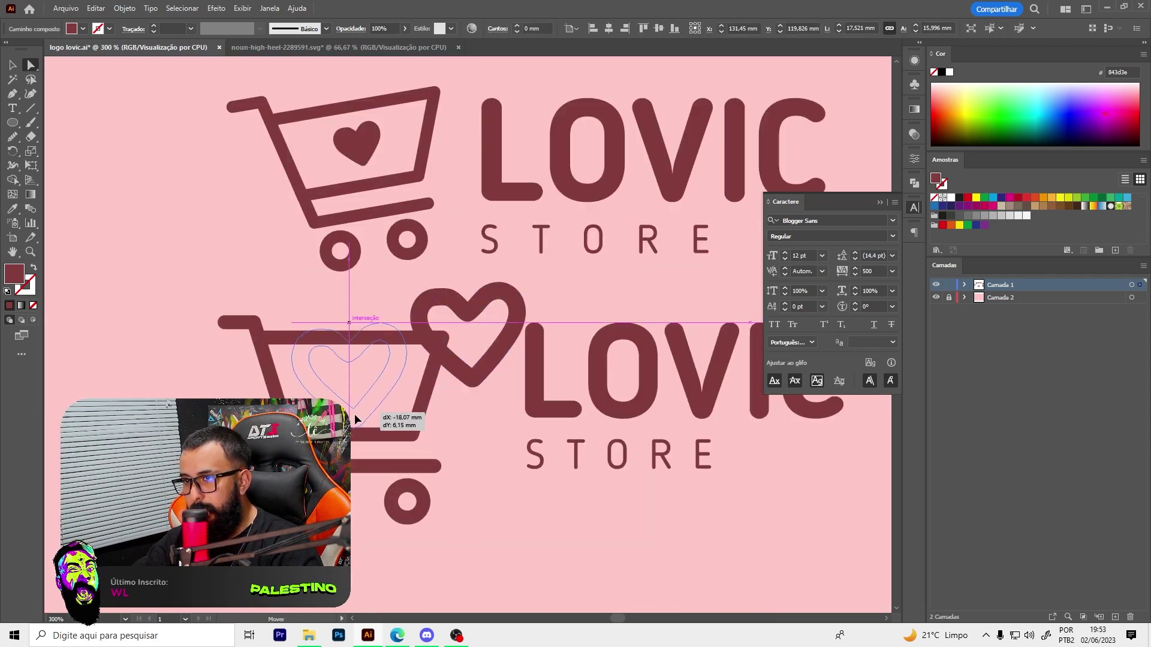
left_click_drag(473, 376, 354, 420)
key("ctrl+plus")
key("v")
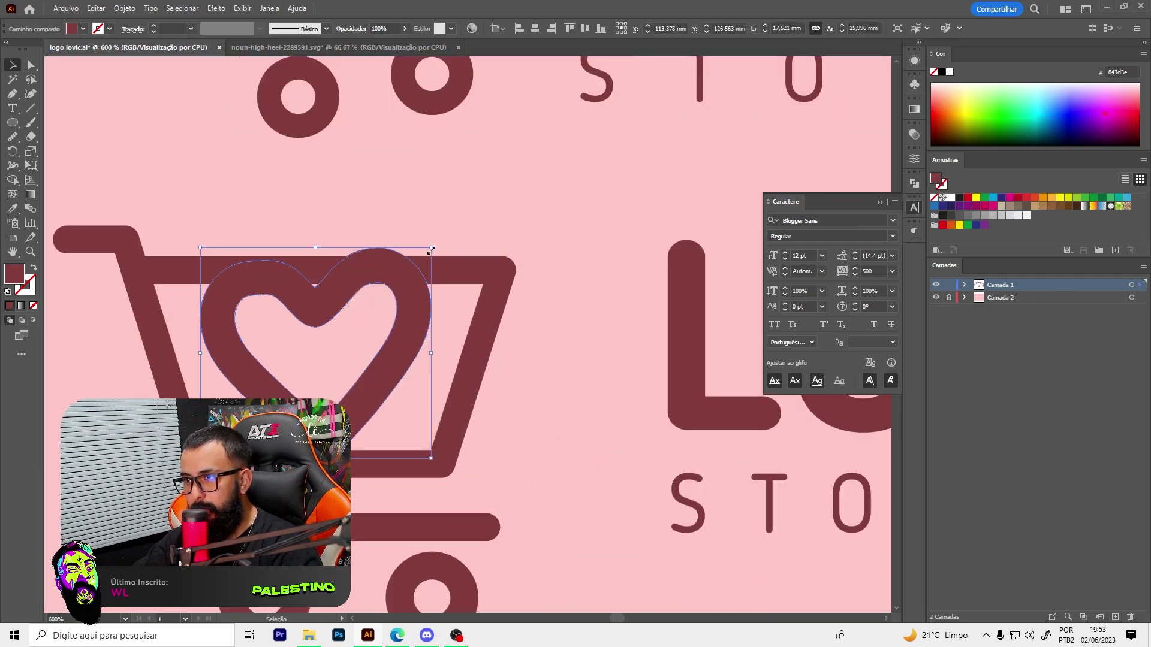
mouse_move(429, 247)
left_mouse_down()
mouse_move(385, 290)
mouse_move(377, 343)
left_mouse_up()
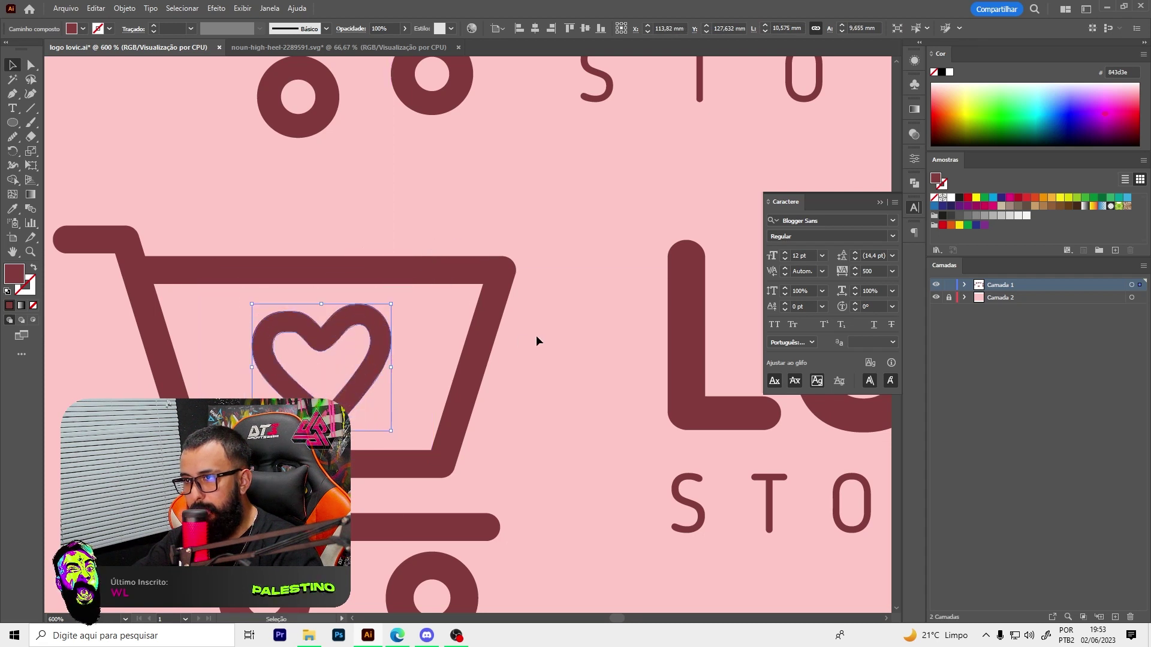
left_click(538, 336)
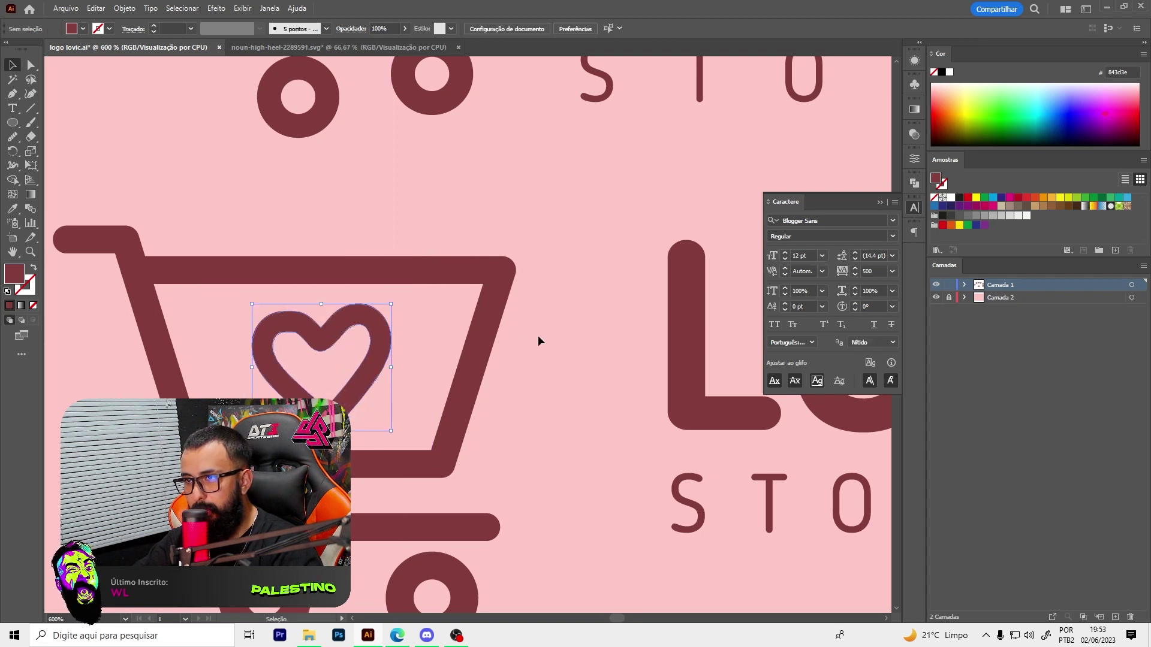
Delete the heart's inner hole path so it becomes solid
left_click(355, 329)
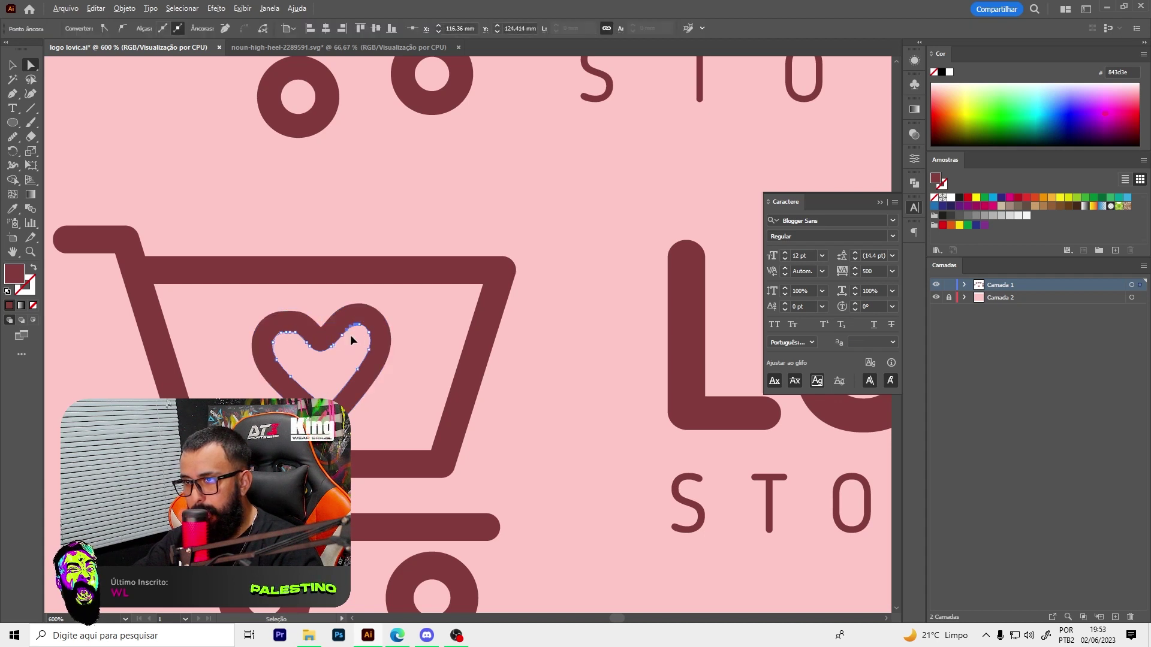
scroll(356, 325, "up", 2)
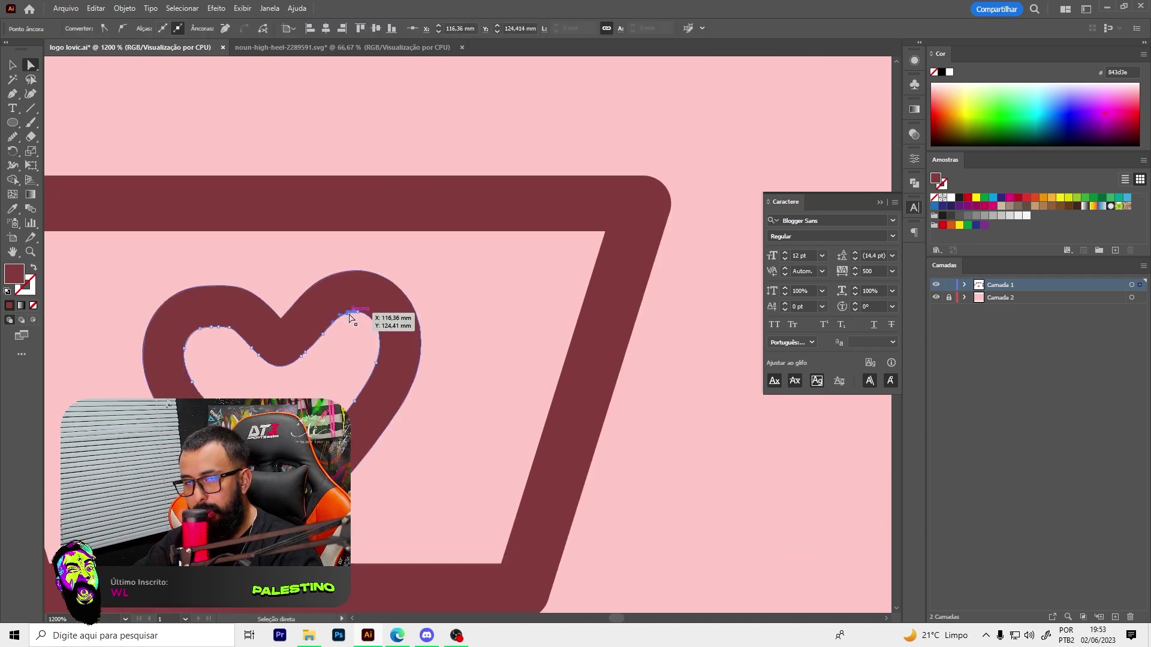
key("Delete")
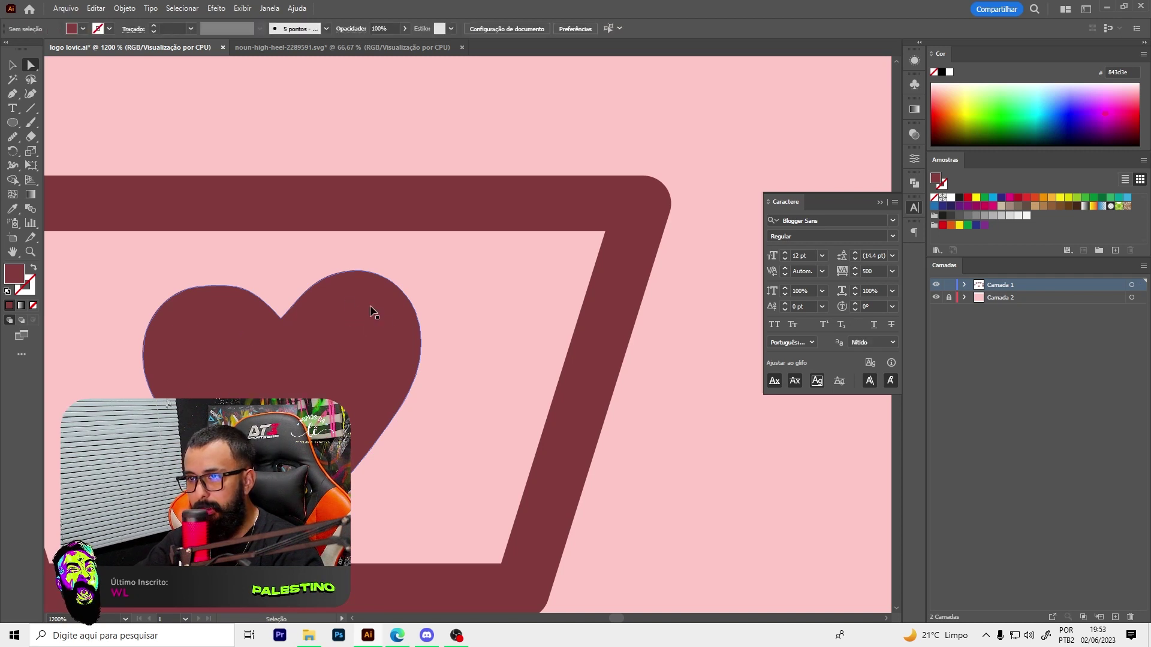
scroll(384, 329, "down", 2)
scroll(384, 331, "up", 1)
Select the solid heart with the lower cart outline and open Object > Path
left_click(380, 328)
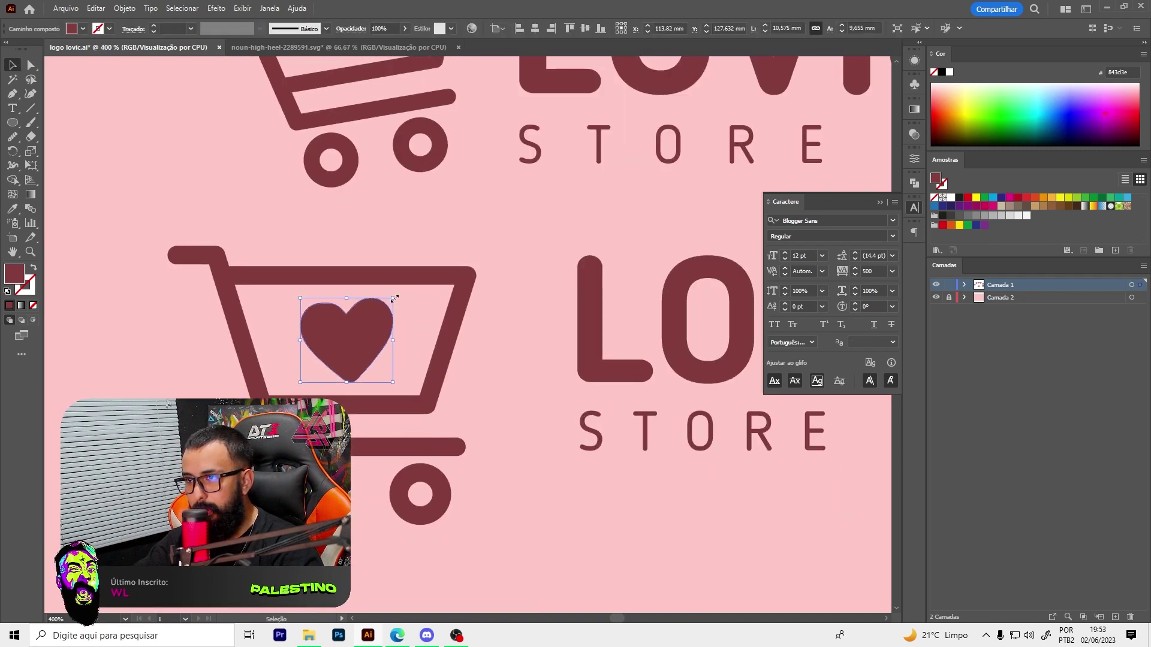
scroll(362, 364, "down", 2)
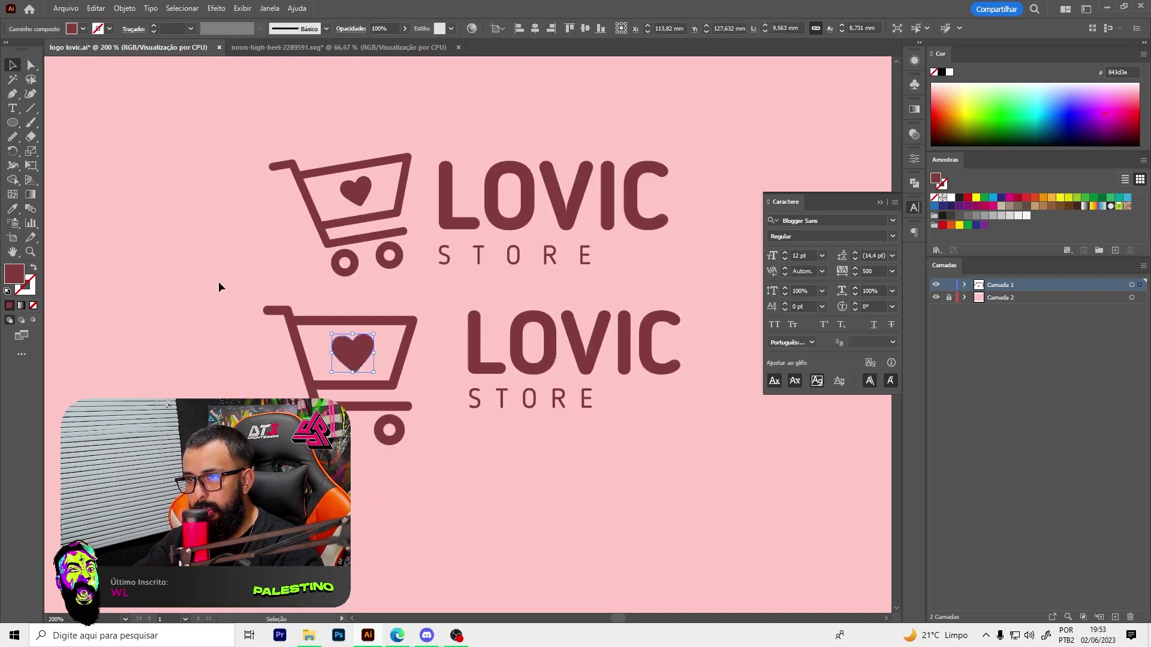
left_click(378, 408, "shift")
left_click(125, 8)
mouse_move(144, 307)
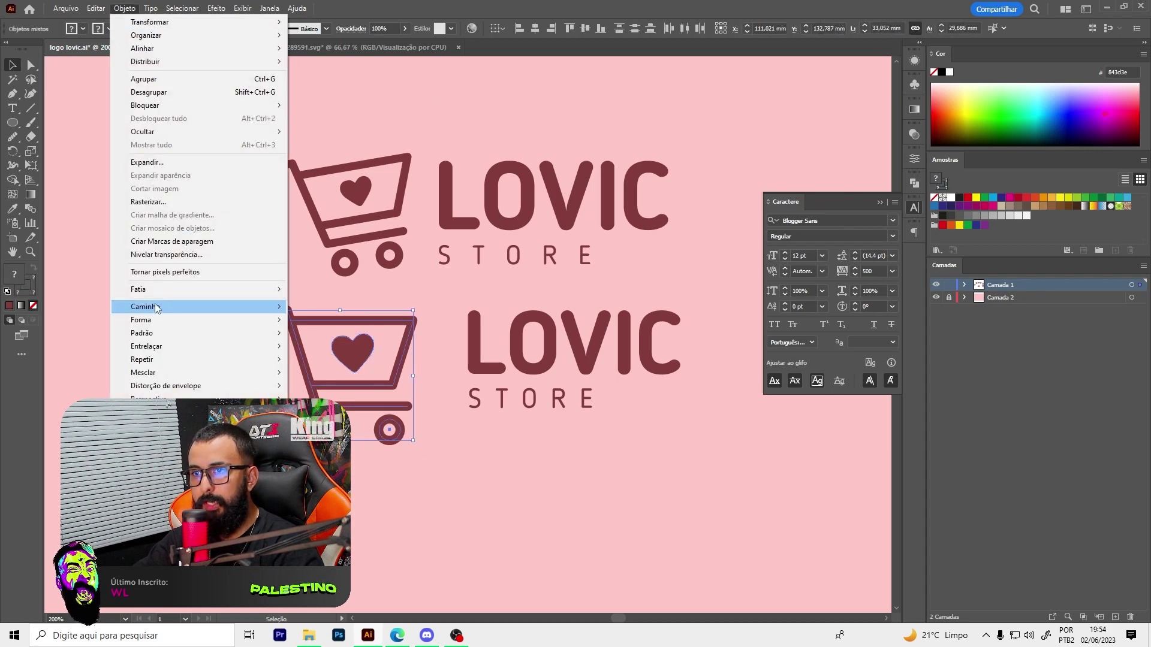
Outline the lower cart's strokes and tilt the cart counter-clockwise
left_click(350, 338)
scroll(426, 364, "up", 1)
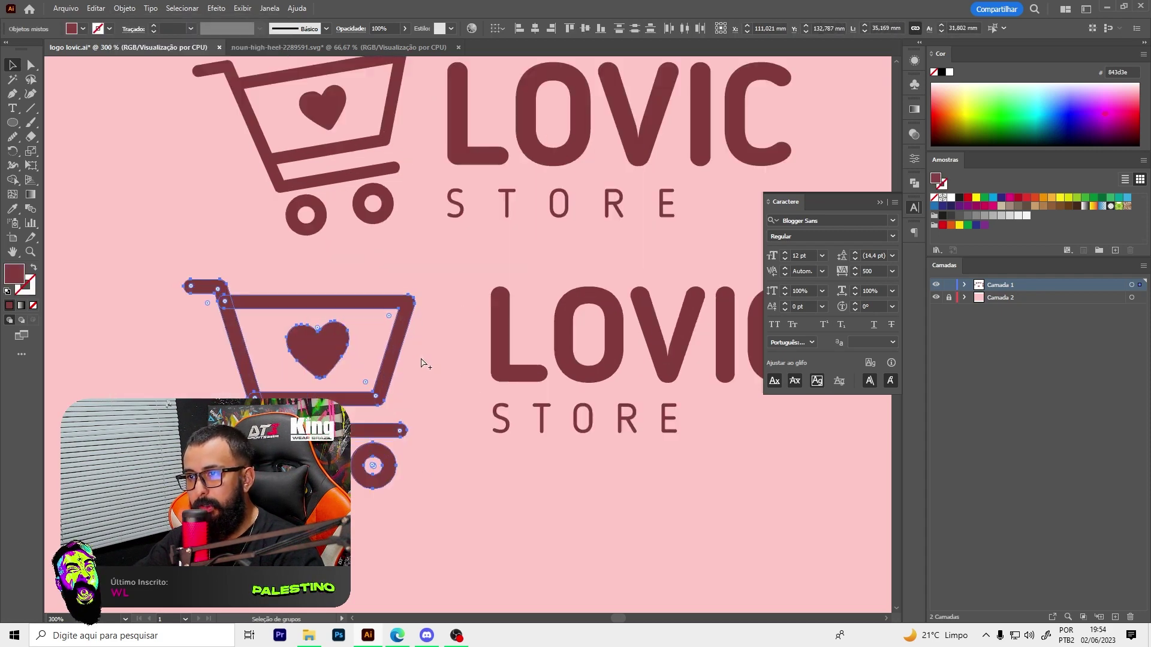
left_click_drag(419, 273, 394, 258)
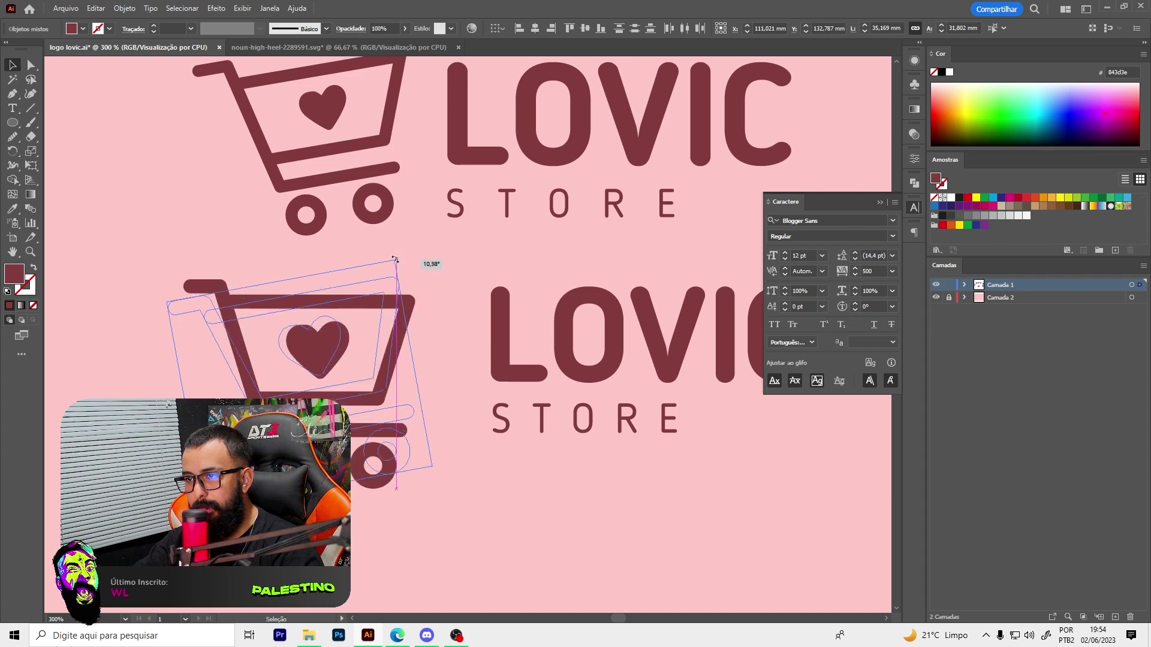
Move LOVIC STORE down-left and shrink the tilted cart beside it, heart inside the basket
left_click_drag(500, 354, 482, 450)
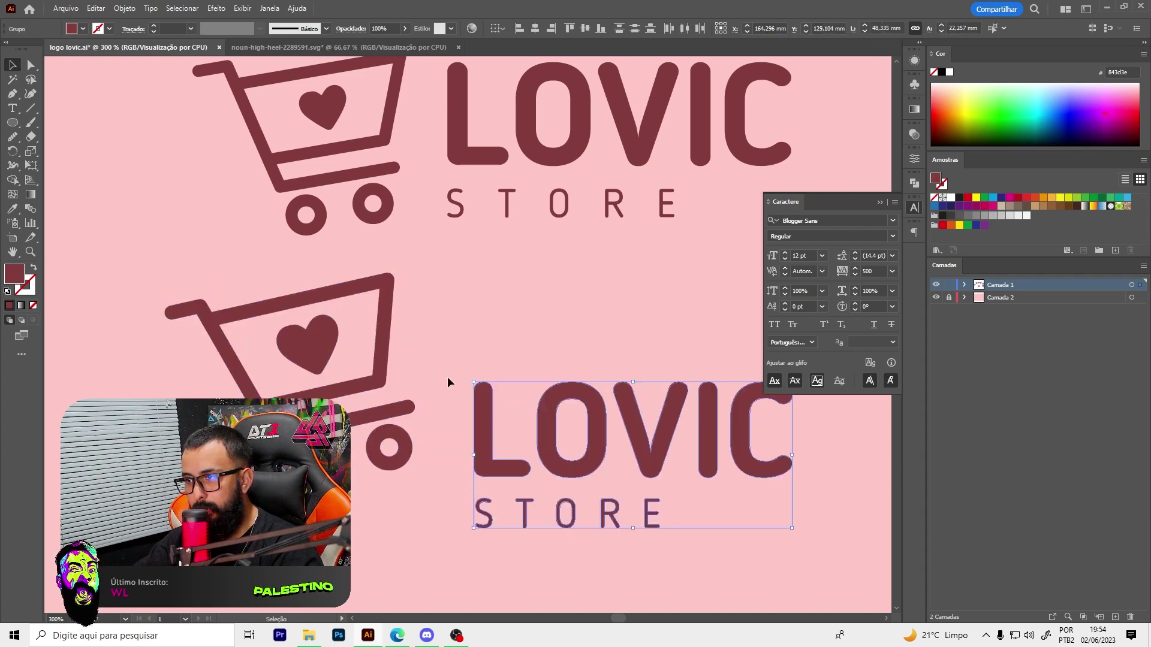
scroll(447, 382, "down", 1)
left_click_drag(413, 400, 441, 447)
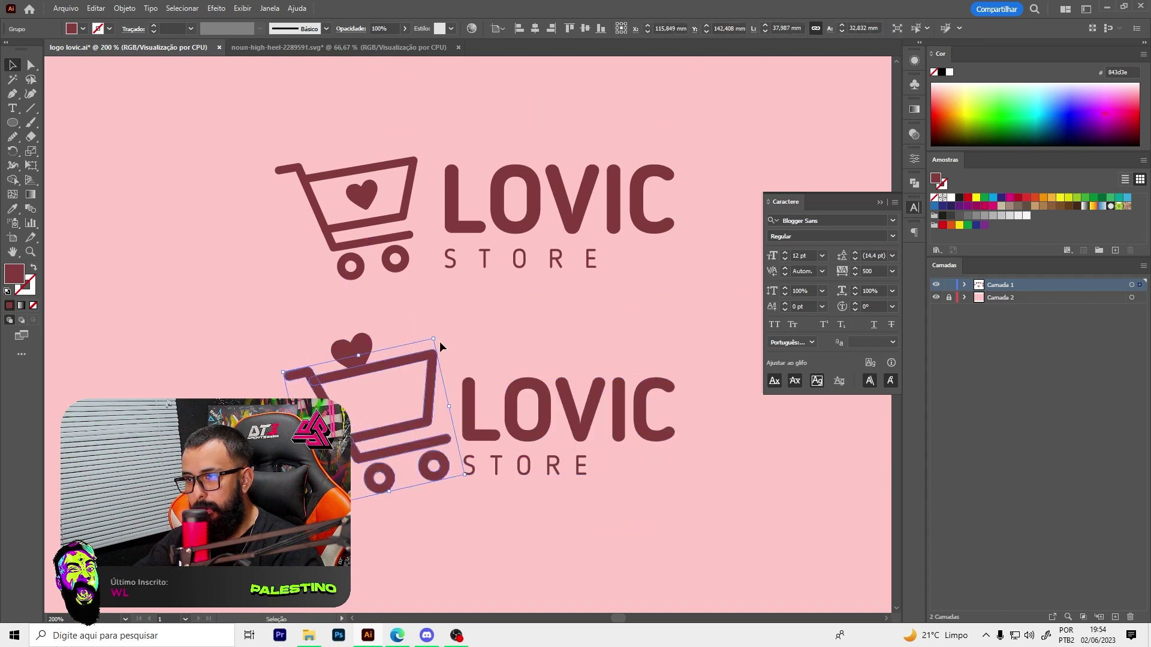
mouse_move(419, 342)
left_mouse_down()
mouse_move(392, 298)
mouse_move(405, 311)
left_mouse_up()
left_click_drag(360, 369, 389, 406)
left_click_drag(392, 481, 392, 476)
Show the rulers and set a horizontal alignment guide for the cart logo
key("a")
key("ctrl+r")
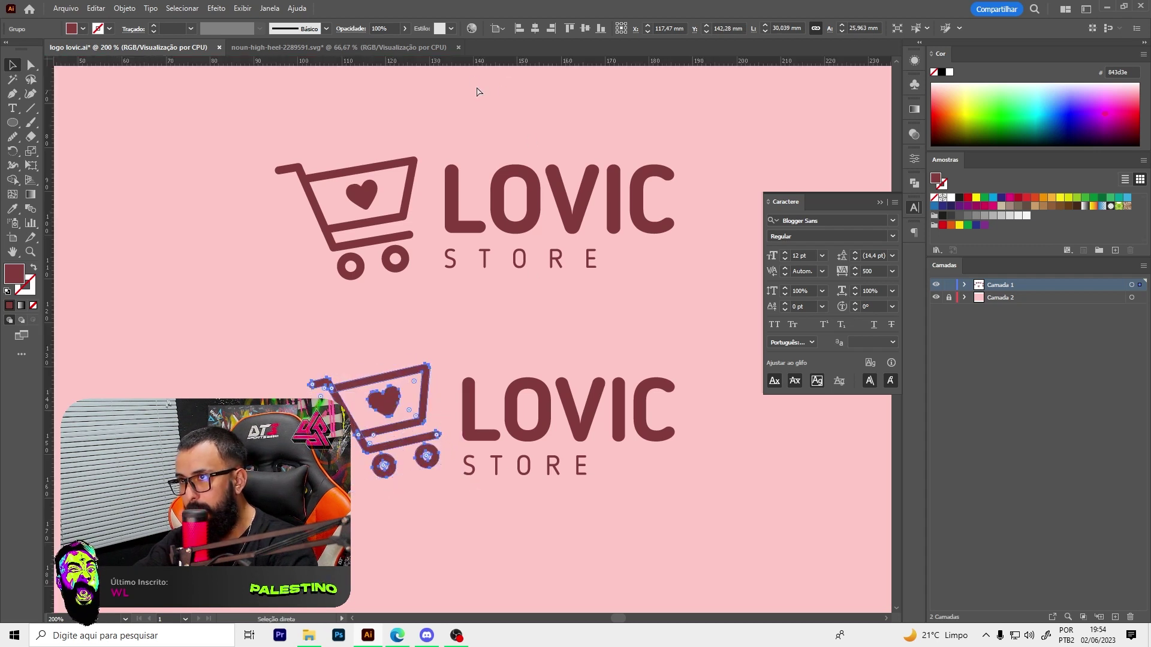
left_click(468, 477)
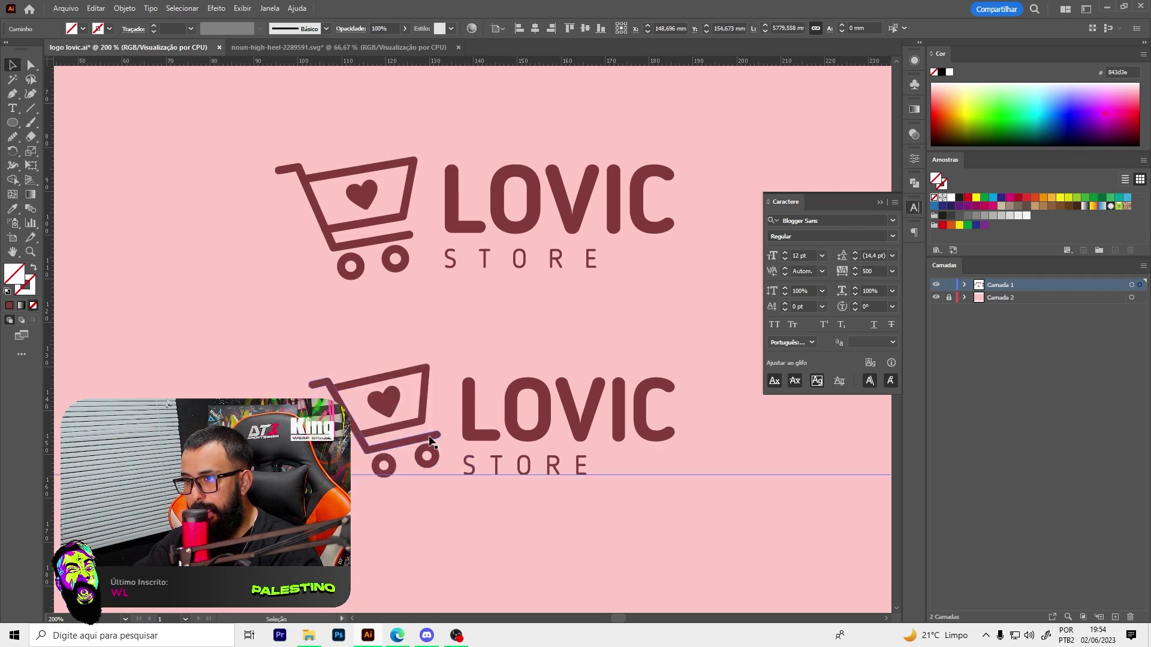
scroll(396, 471, "up", 2)
left_click(380, 509)
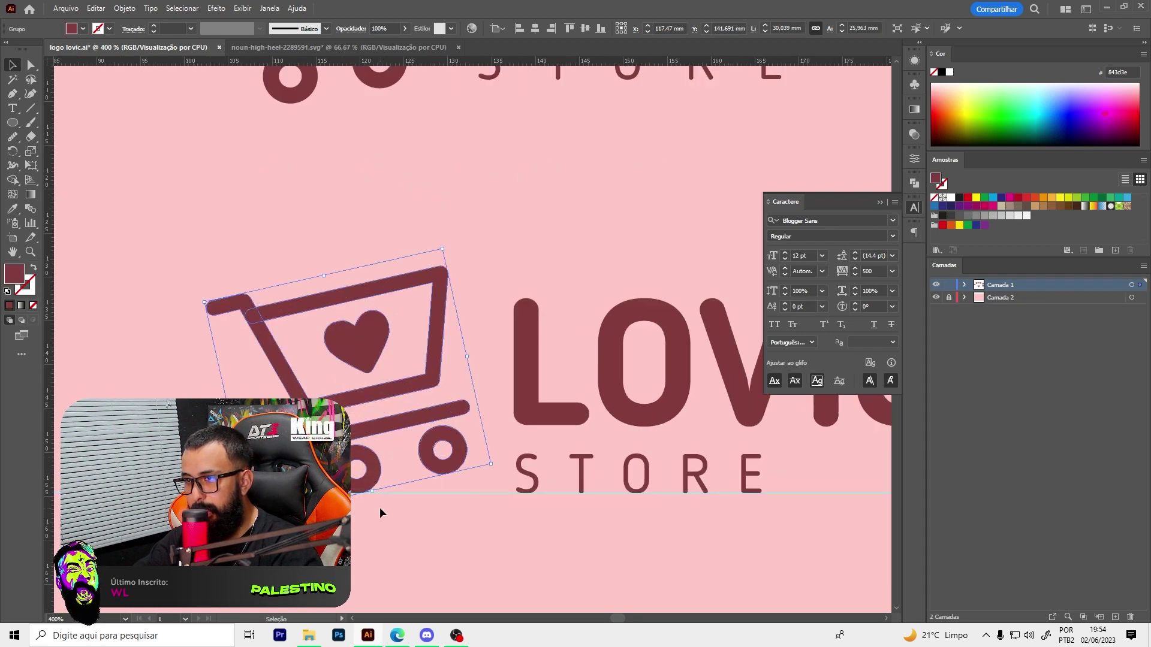
scroll(352, 423, "down", 1)
Nudge the tilted cart right and scale it down a bit further beside LOVIC
left_click_drag(412, 347, 423, 350)
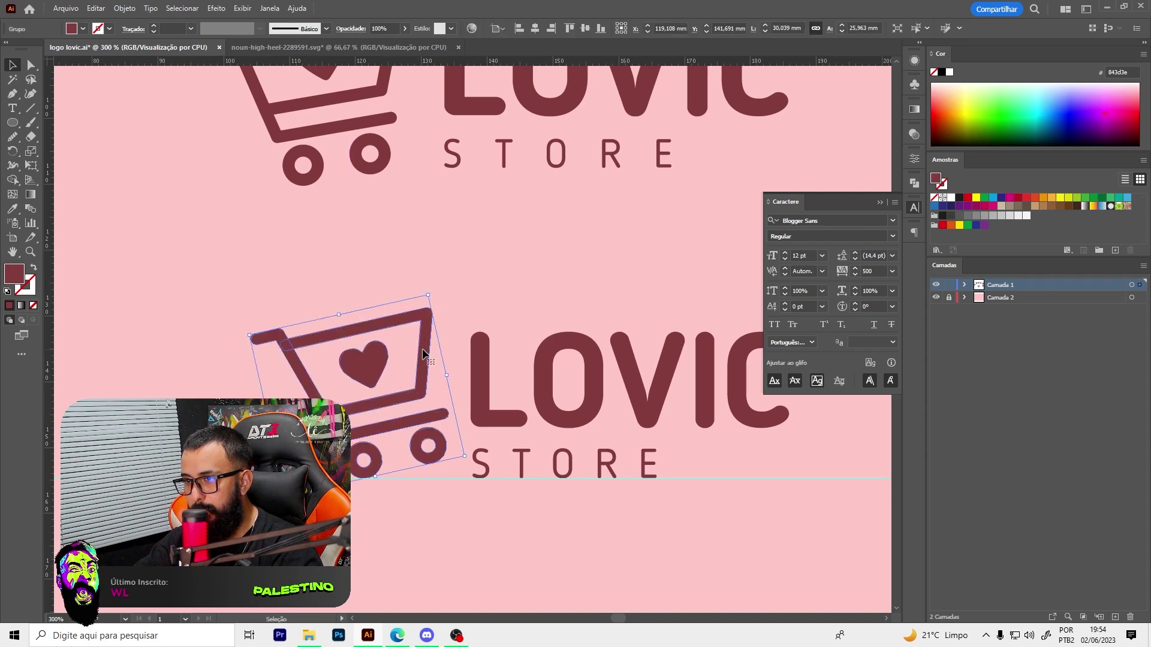
scroll(482, 479, "down", 1)
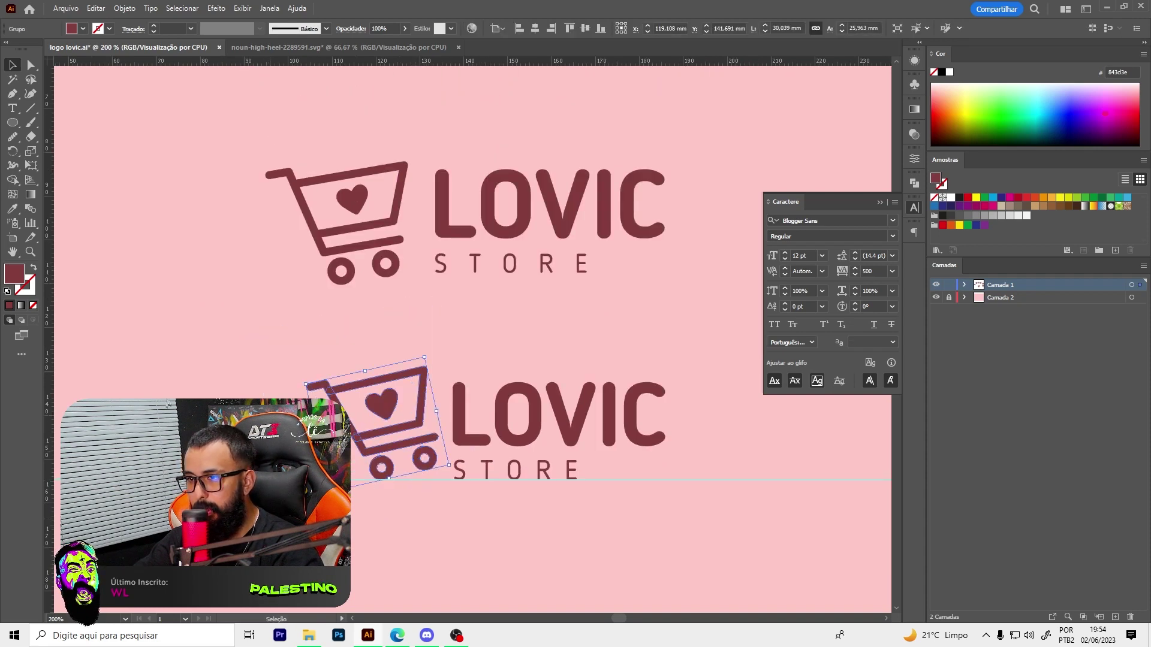
scroll(387, 407, "down", 2)
scroll(387, 406, "down", 2)
scroll(403, 413, "up", 5)
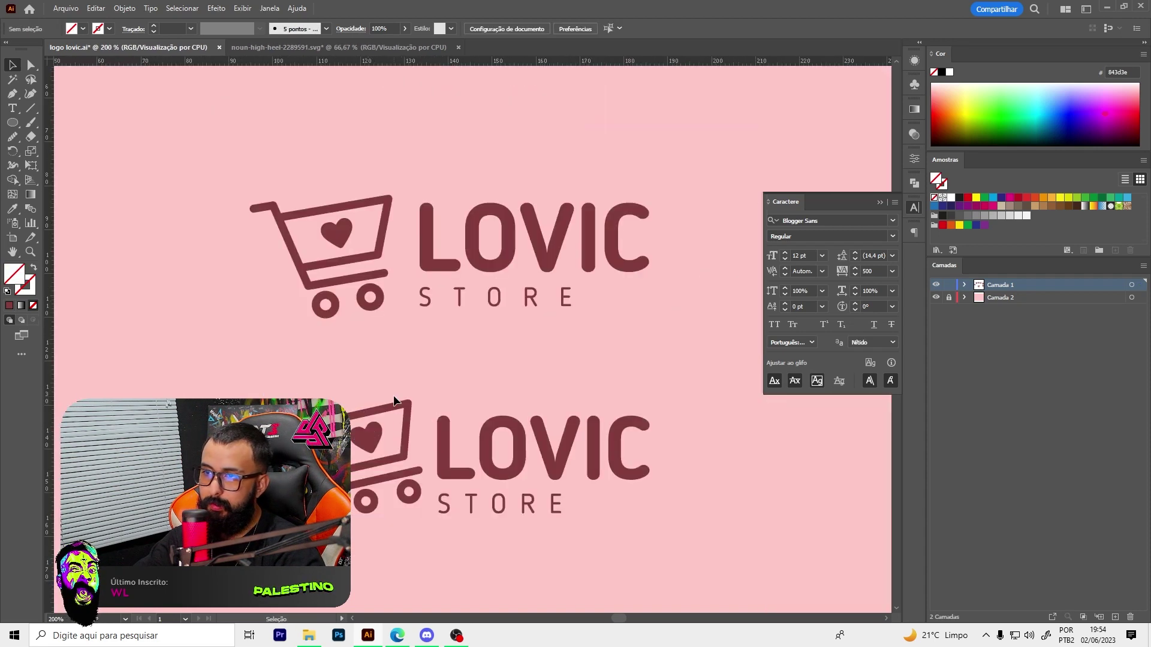
left_click(401, 409)
mouse_move(407, 384)
left_mouse_down()
mouse_move(401, 396)
mouse_move(423, 424)
left_mouse_up()
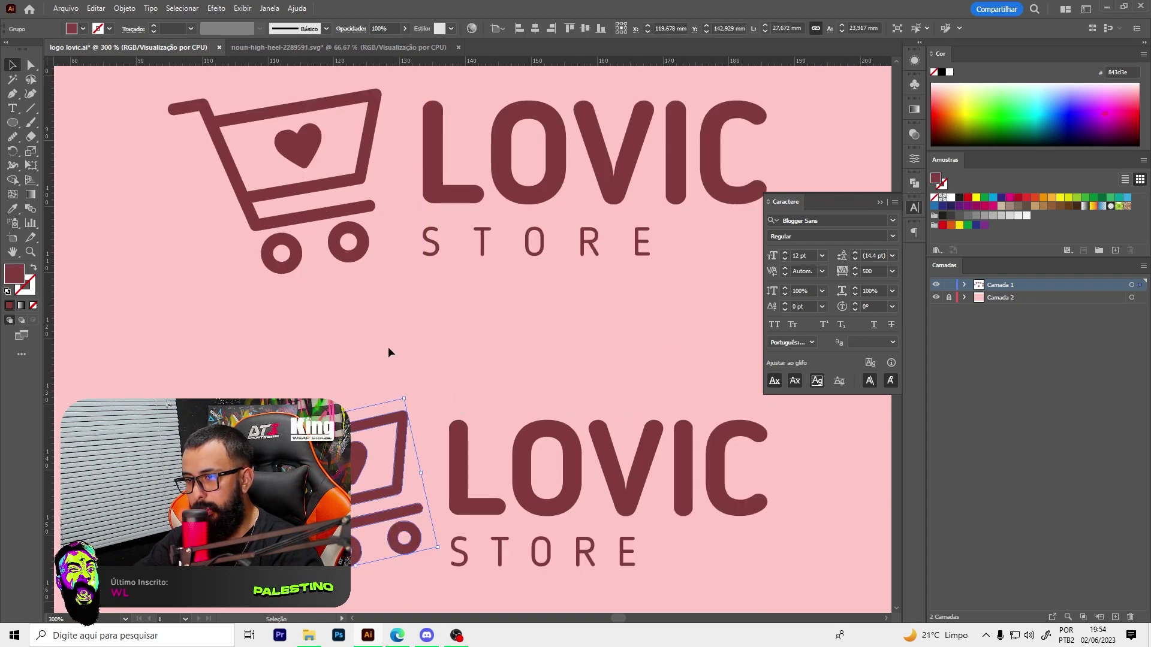
left_click(391, 352)
Shift the lower logo's LOVIC text slightly and reposition the upper cart logo lower and right
scroll(428, 433, "down", 3)
scroll(428, 433, "down", 2)
left_click_drag(477, 442, 470, 415)
left_click(464, 398)
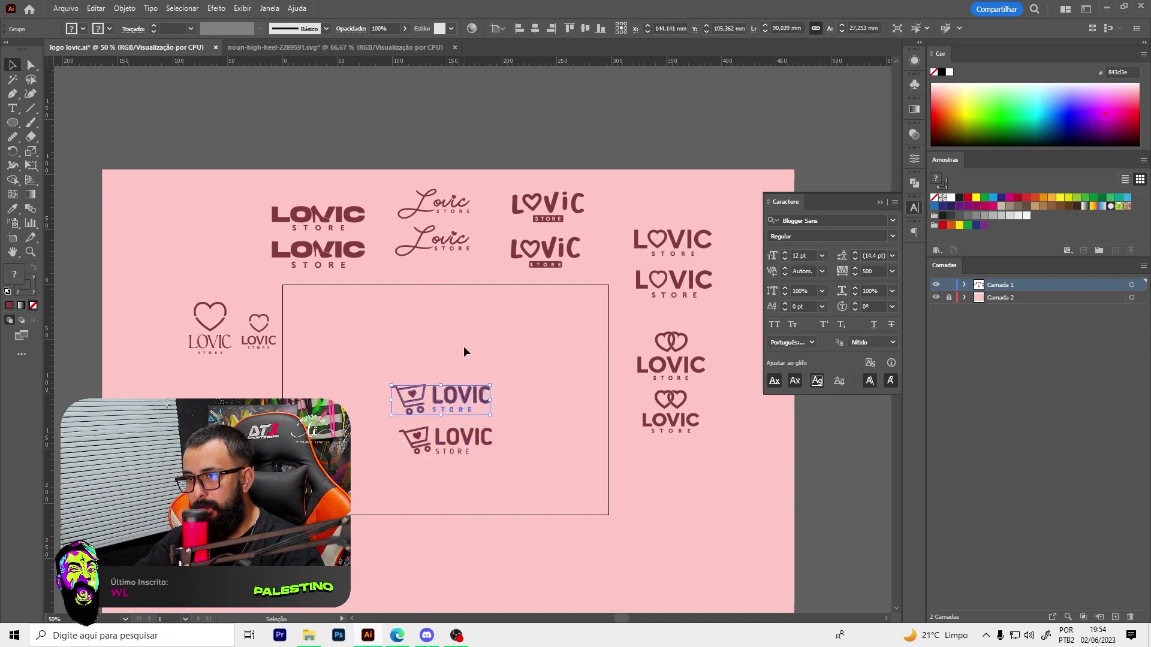
left_click(443, 310)
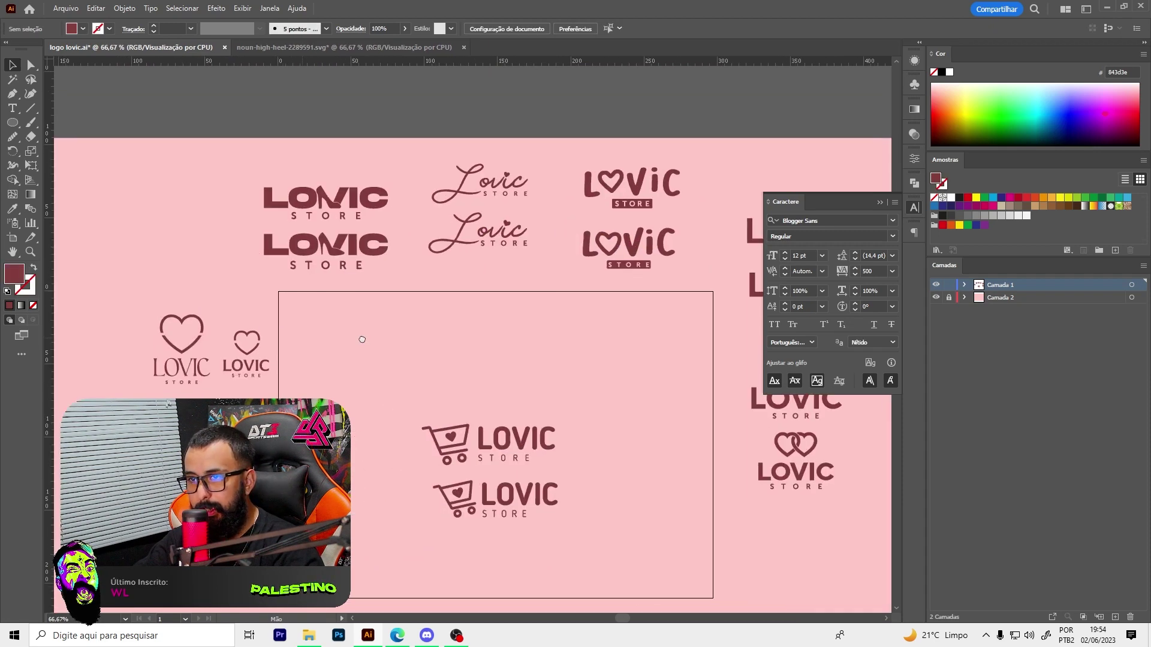
Open the Noun Project homepage in the Edge browser
scroll(481, 336, "up", 3)
scroll(482, 336, "right", 10)
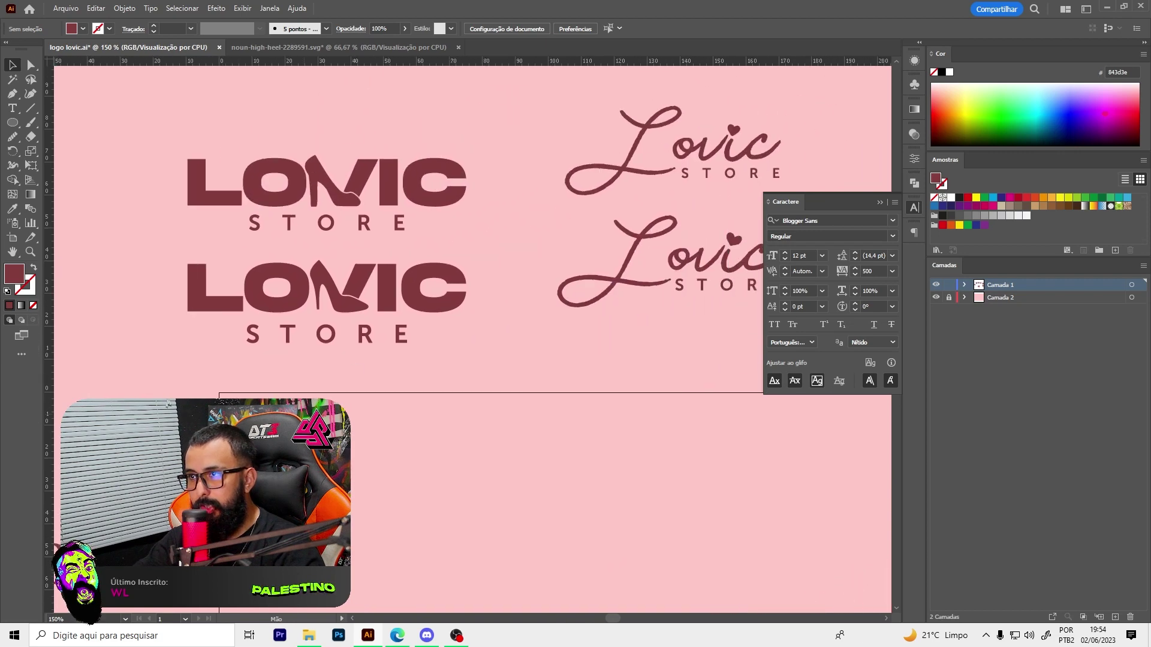
scroll(436, 505, "right", 10)
scroll(435, 505, "down", 10)
scroll(435, 506, "down", 3)
left_click(397, 636)
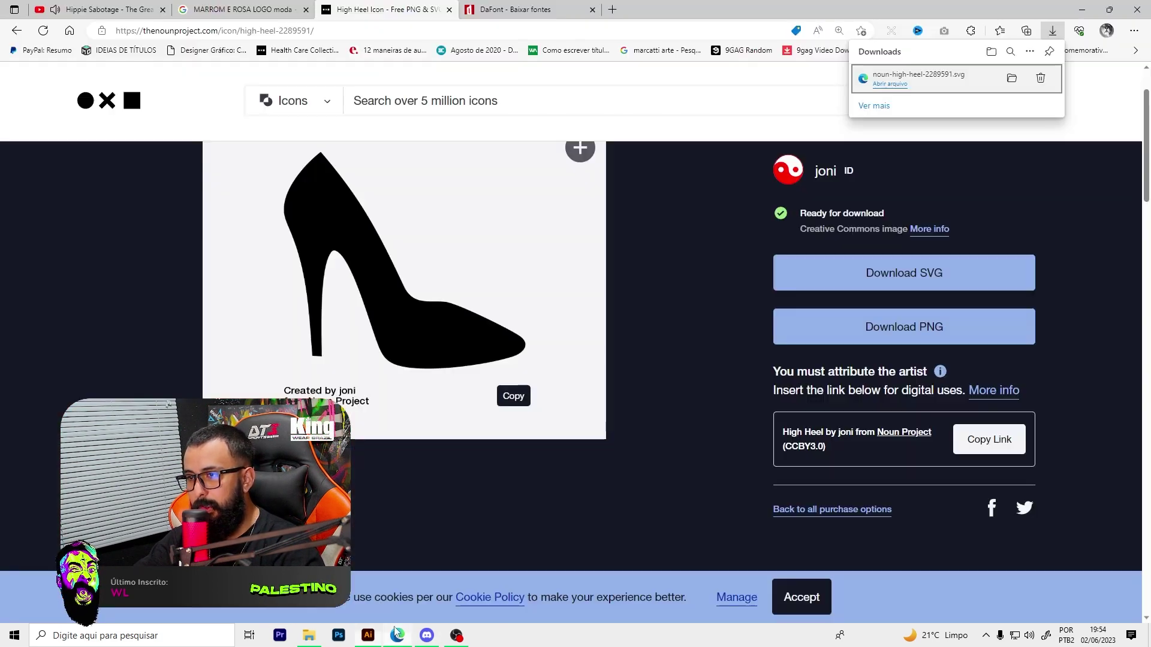
left_click(103, 101)
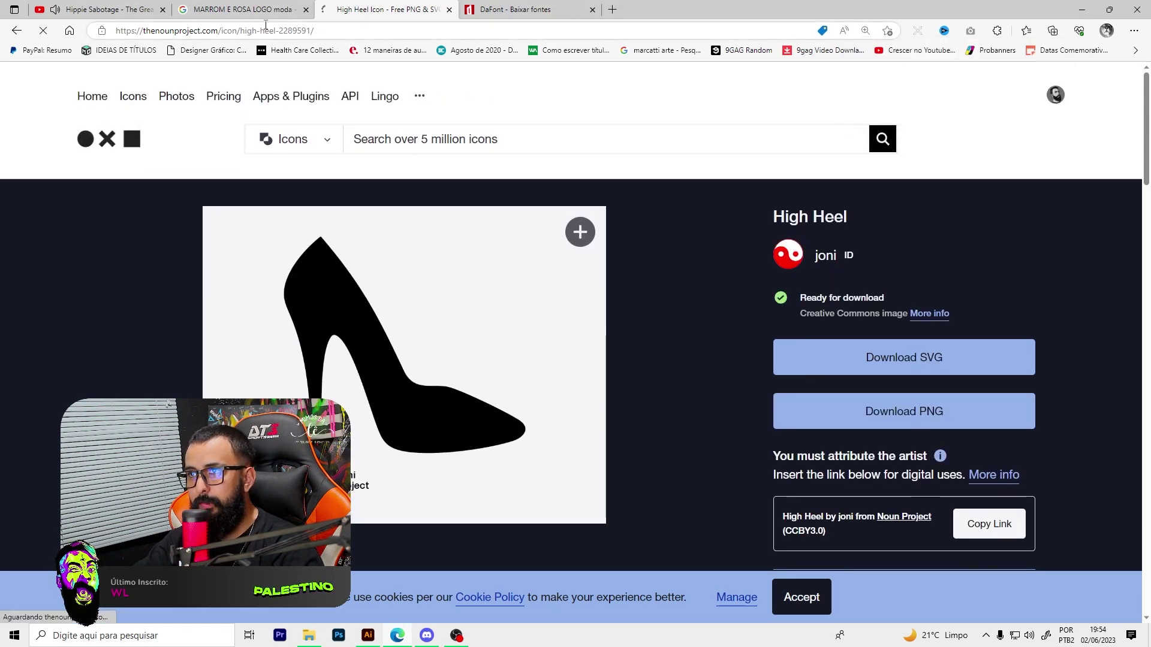